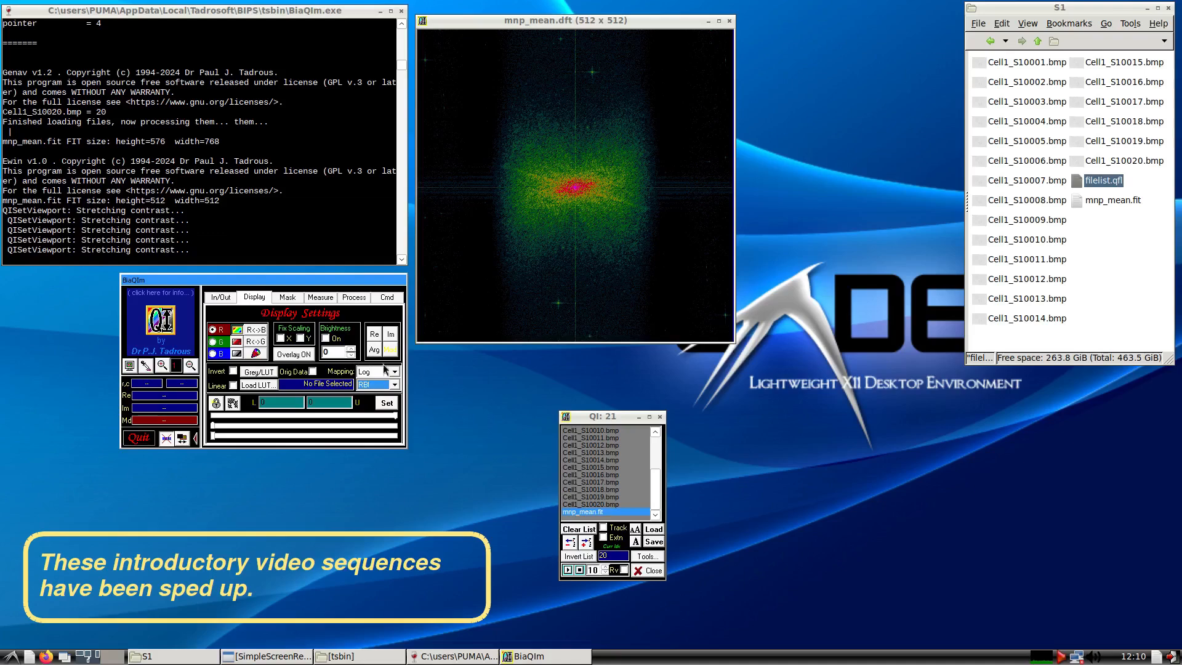
pyautogui.click(372, 385)
pyautogui.click(374, 406)
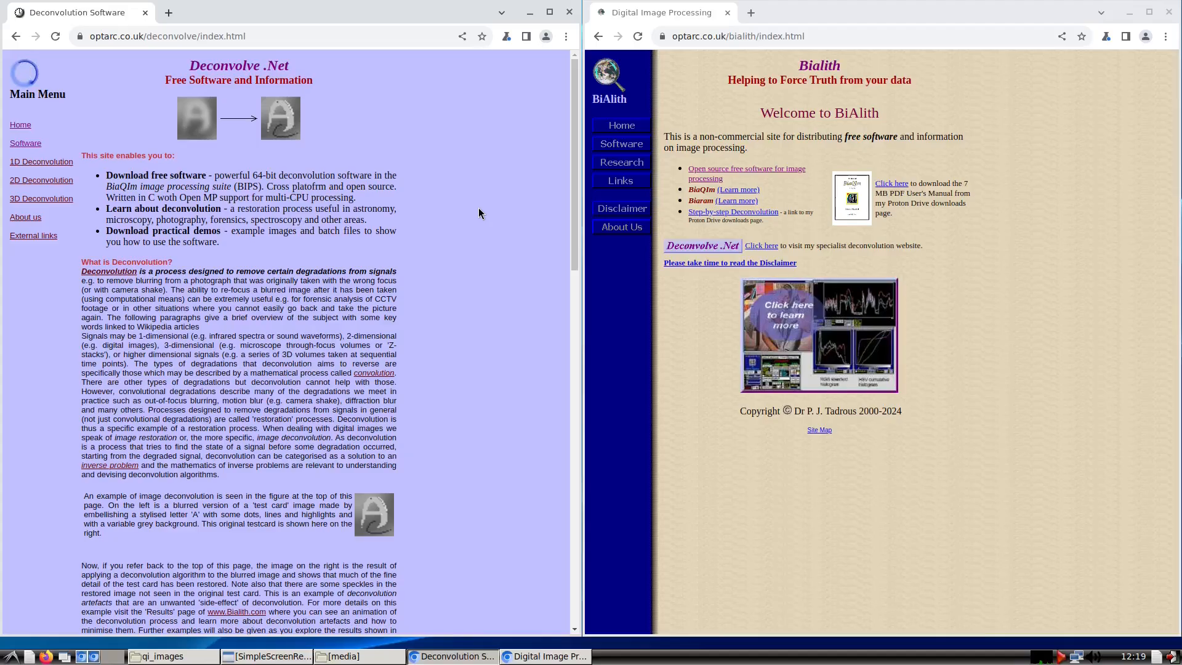
# - Look through the 1D, 2D and 3D deconvolution results pages on the Deconvolve.net website
pyautogui.moveTo(575, 167); pyautogui.dragTo(555, 102)
pyautogui.click(55, 164)
pyautogui.click(41, 180)
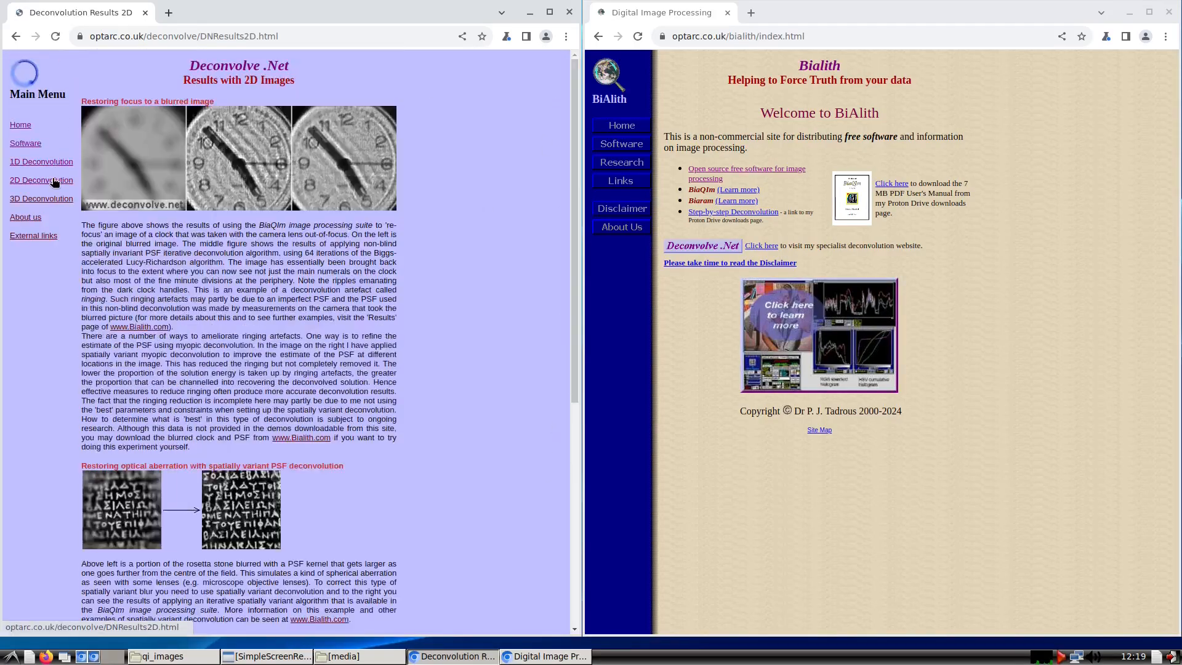
pyautogui.scroll(-5, 517, 363)
pyautogui.scroll(5, 517, 363)
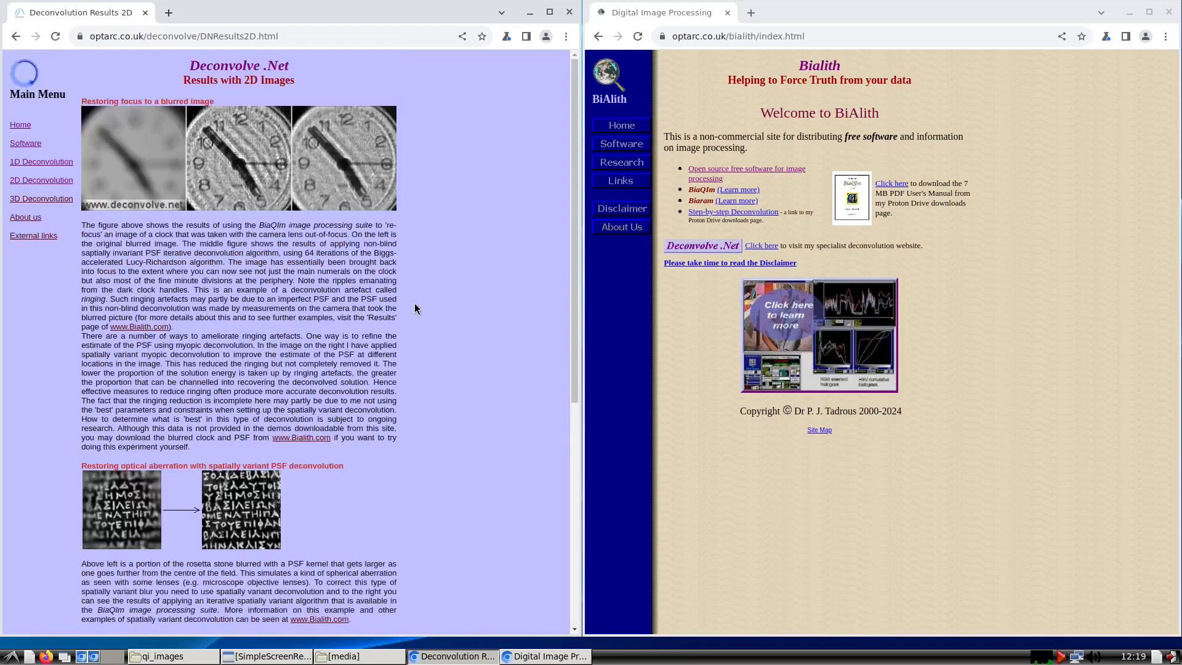
pyautogui.click(37, 198)
pyautogui.scroll(-8, 490, 276)
pyautogui.scroll(8, 490, 277)
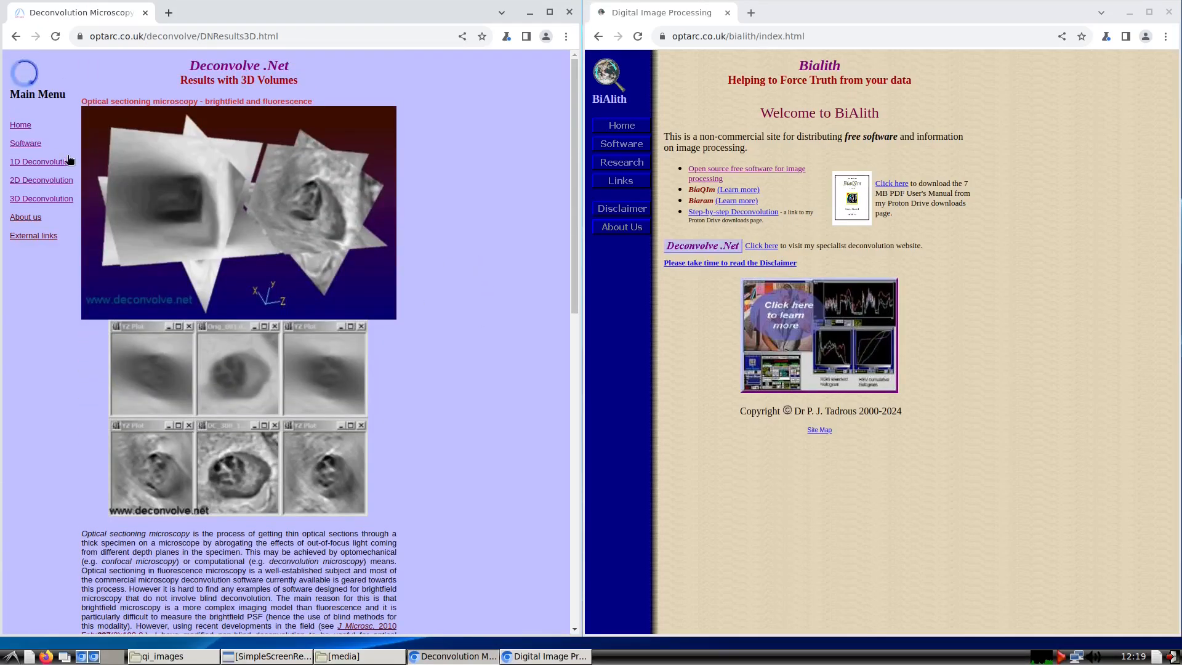
pyautogui.click(32, 148)
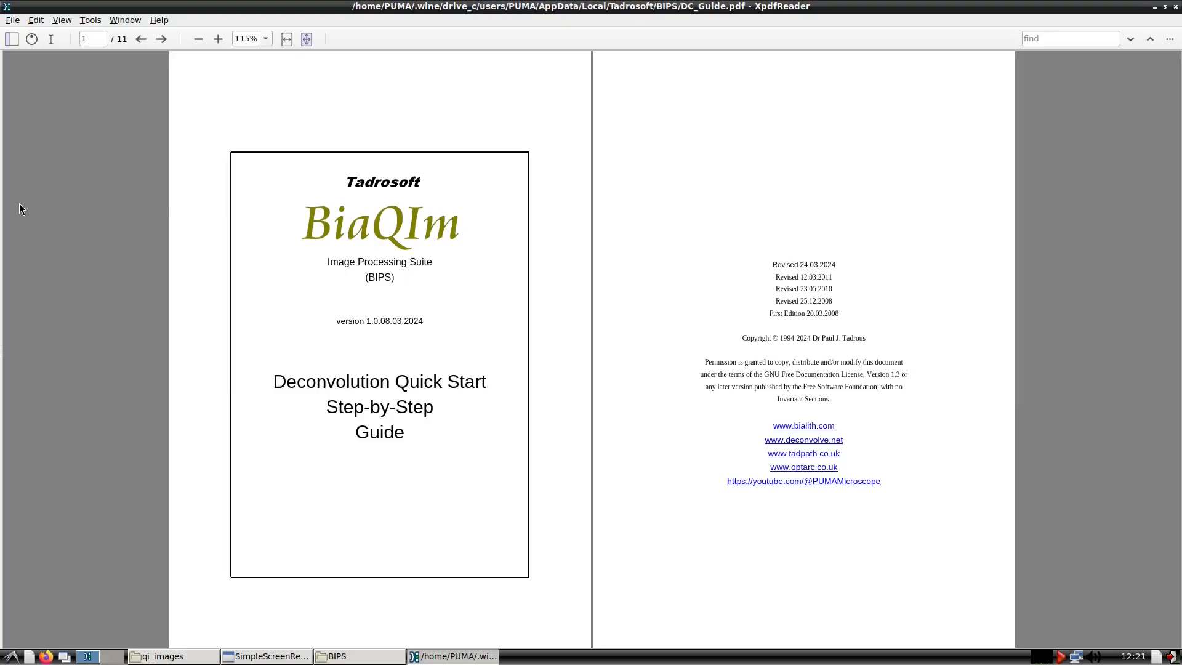
# - Read through the BiaQIm Deconvolution Quick Start Step-by-Step Guide in DC_Guide.pdf
pyautogui.scroll(-1, 20, 205)
pyautogui.scroll(-1, 19, 208)
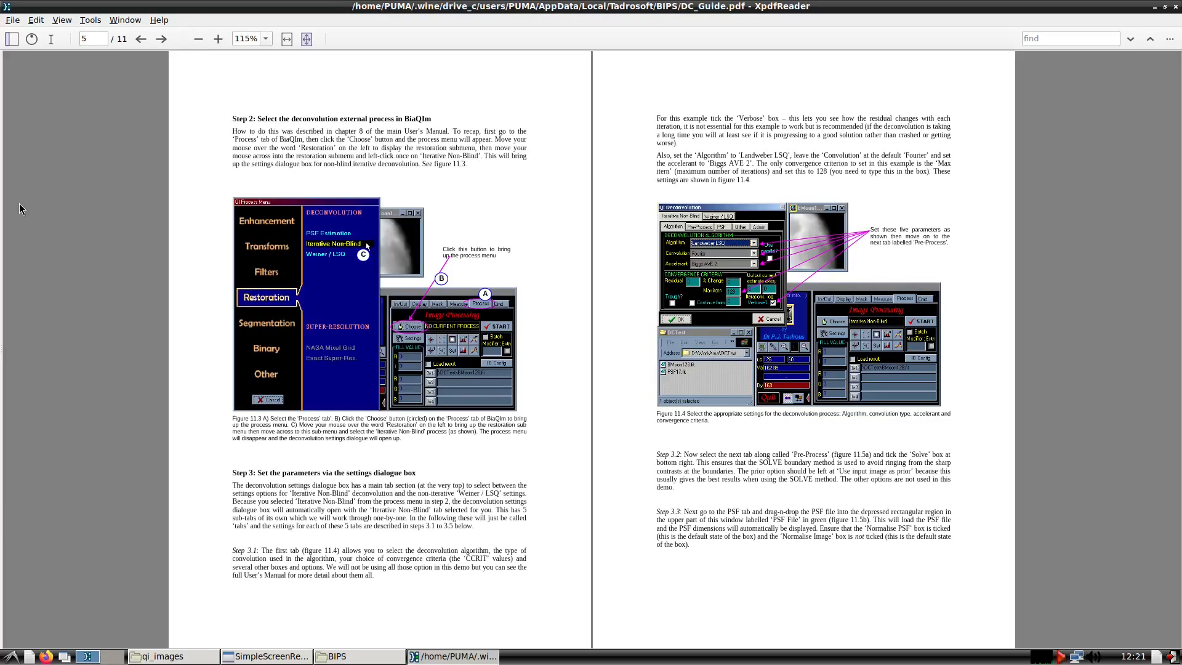
pyautogui.scroll(-1, 19, 209)
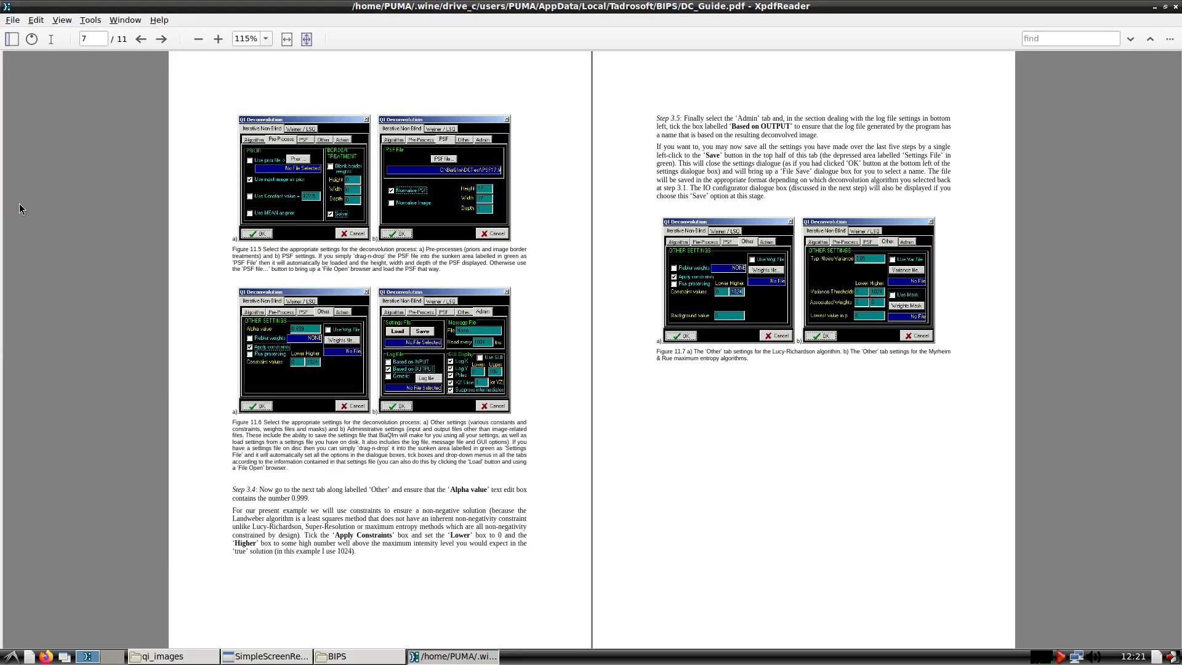
pyautogui.scroll(-1, 20, 205)
pyautogui.scroll(-1, 20, 205)
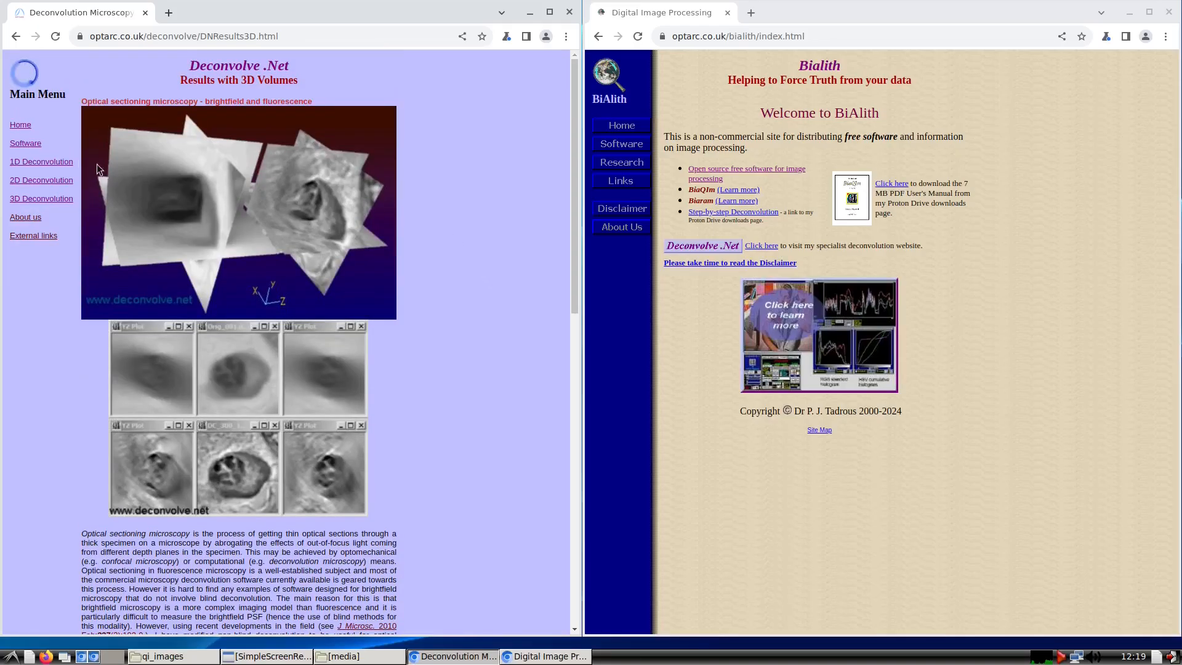
# - View the software download pages of the Deconvolve.net and Bialith sites, including the deconvolution demo packages
pyautogui.click(27, 144)
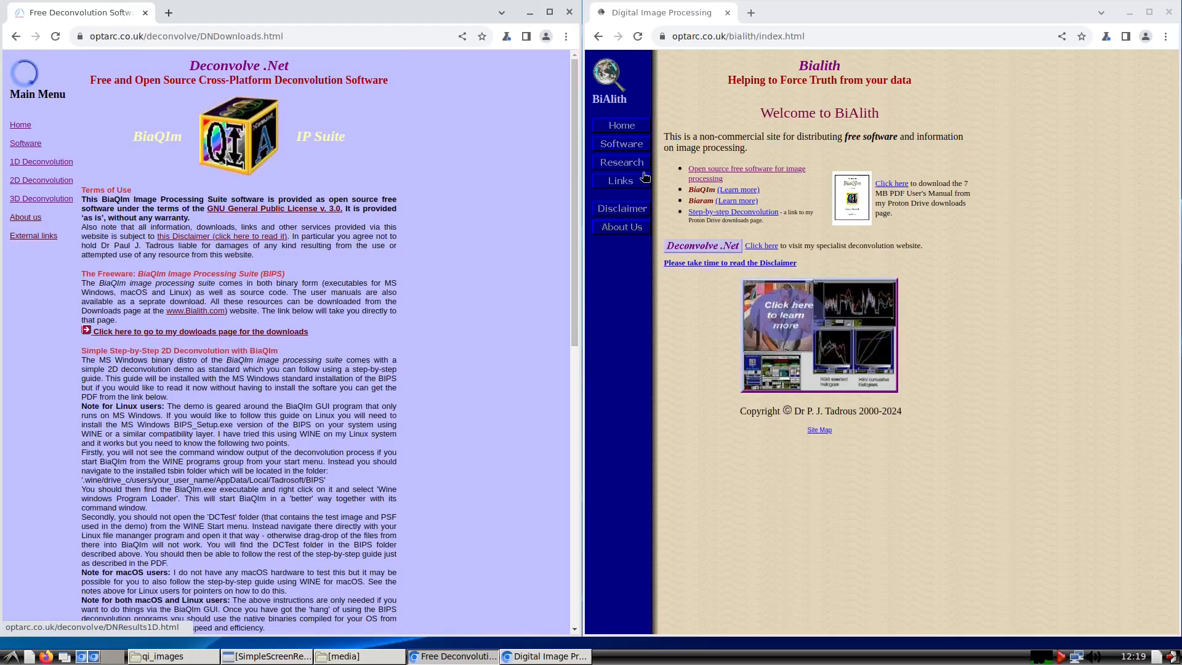
pyautogui.click(627, 145)
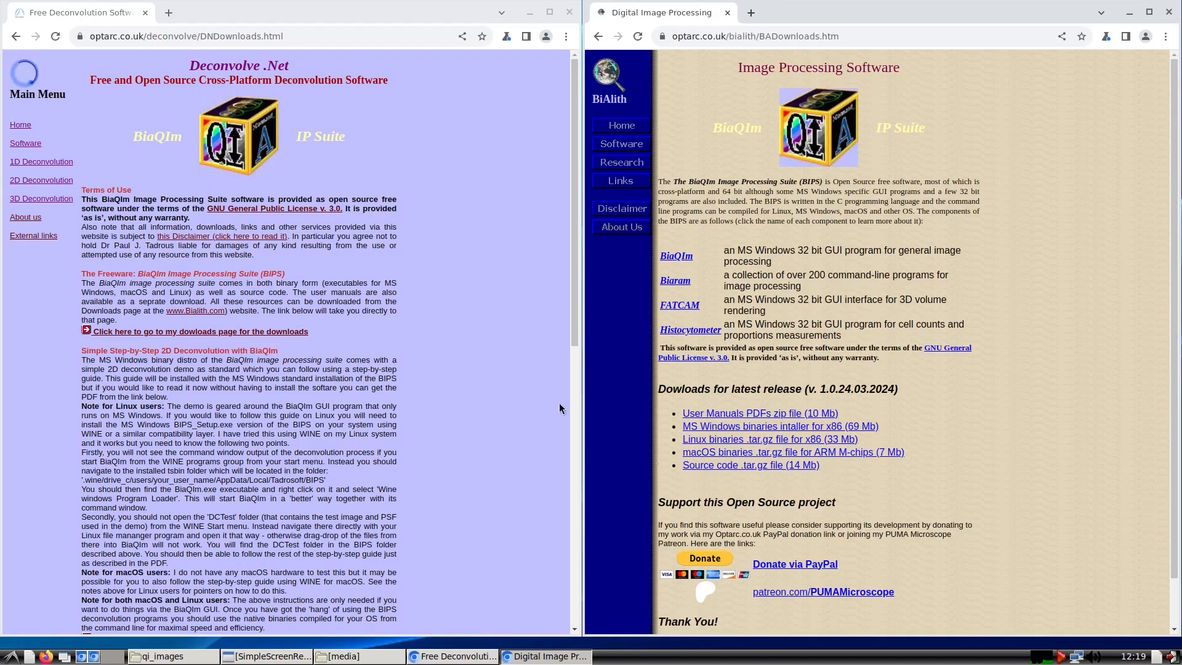
pyautogui.scroll(-5, 484, 348)
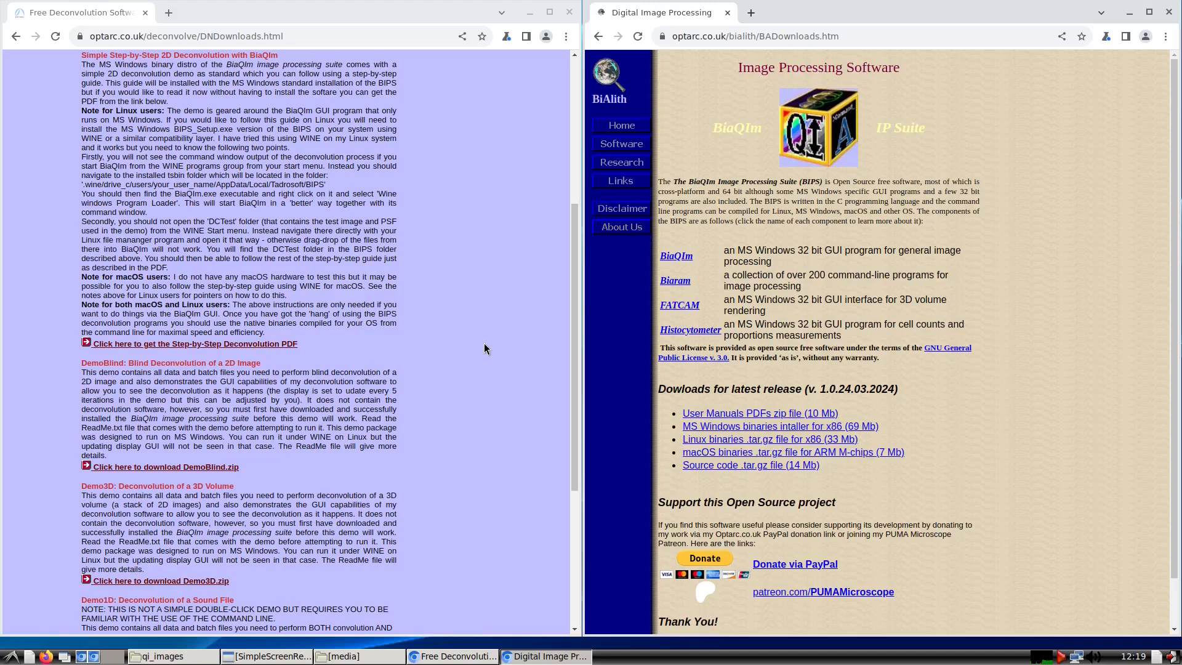
pyautogui.scroll(-5, 484, 343)
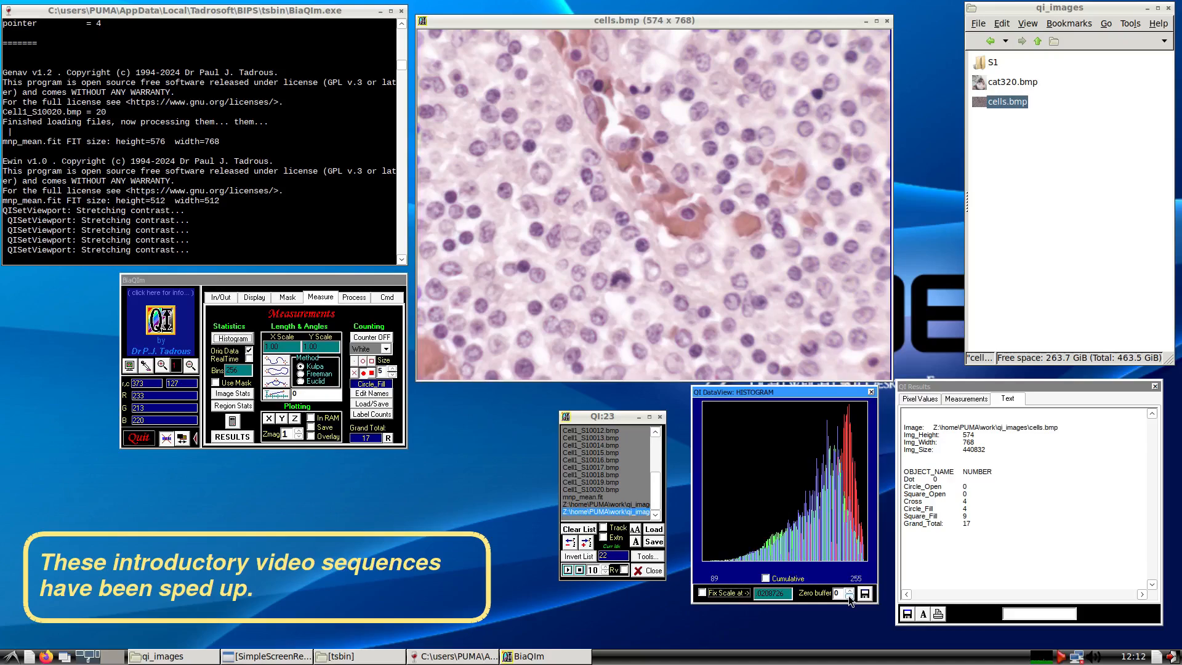
# - Make the cells.bmp histogram cumulative and bring up the image statistics, placing their window clear of the image
pyautogui.click(798, 579)
pyautogui.click(234, 394)
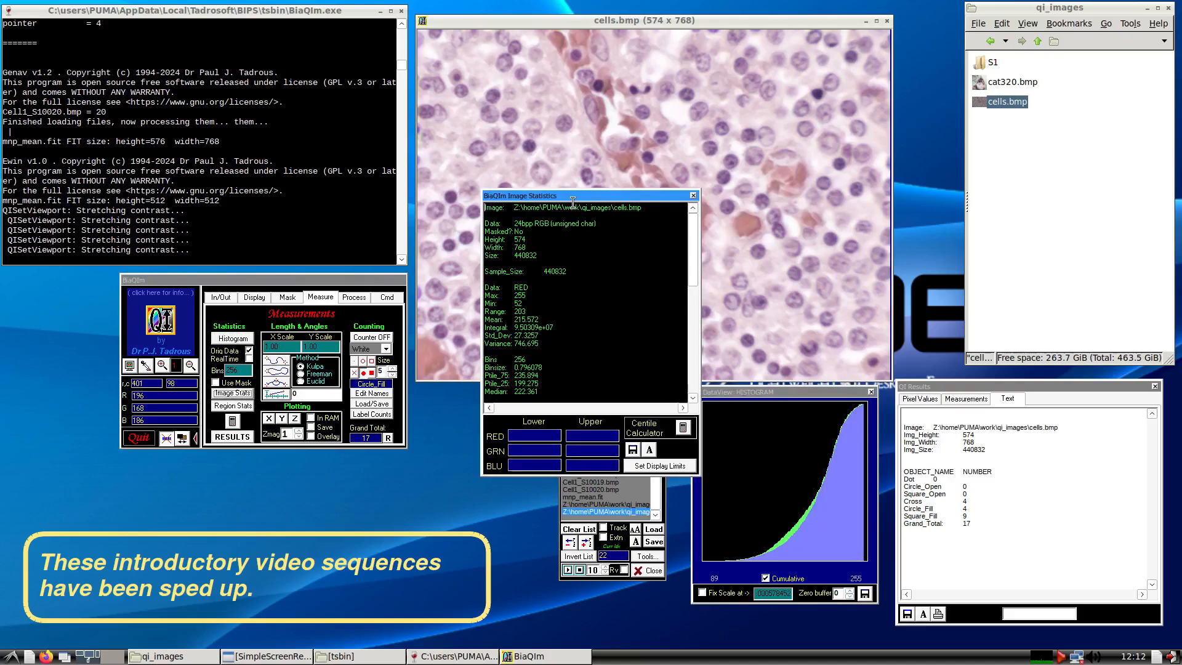
pyautogui.moveTo(573, 202); pyautogui.dragTo(1013, 23)
# - Trace a region on the cells.bmp image, add it to mask M1 and display that mask
pyautogui.click(287, 298)
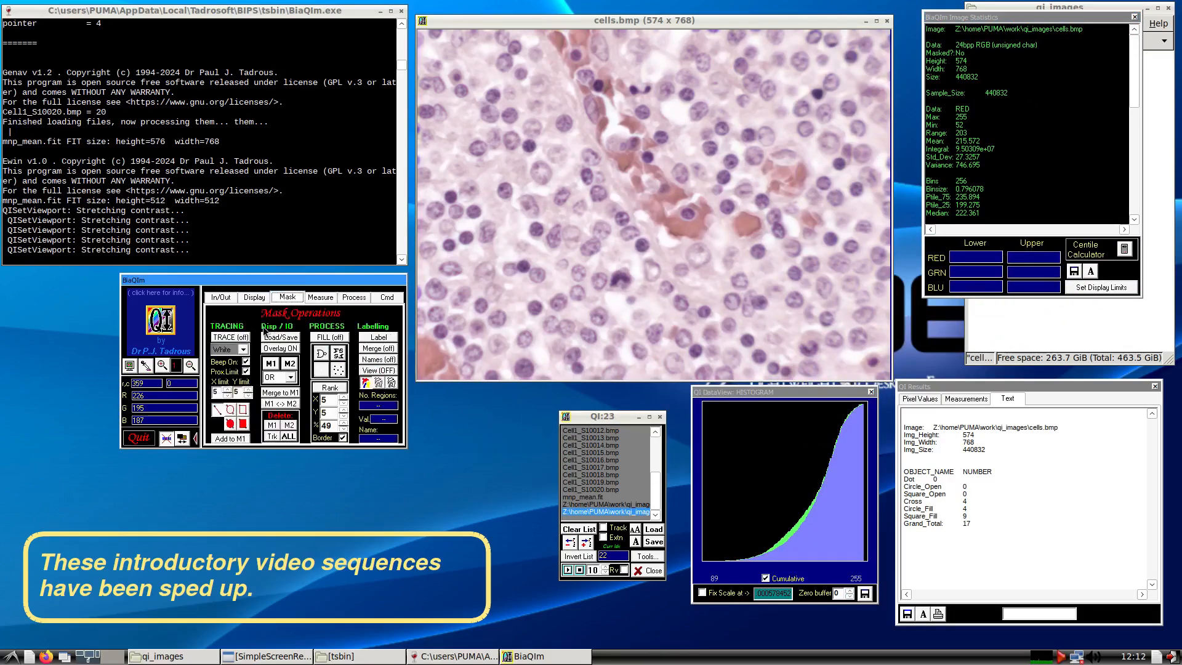
pyautogui.click(230, 338)
pyautogui.moveTo(556, 57)
pyautogui.mouseDown()
pyautogui.moveTo(634, 209)
pyautogui.moveTo(673, 245)
pyautogui.moveTo(700, 194)
pyautogui.moveTo(566, 35)
pyautogui.moveTo(555, 55)
pyautogui.mouseUp()
pyautogui.click(230, 438)
pyautogui.click(270, 364)
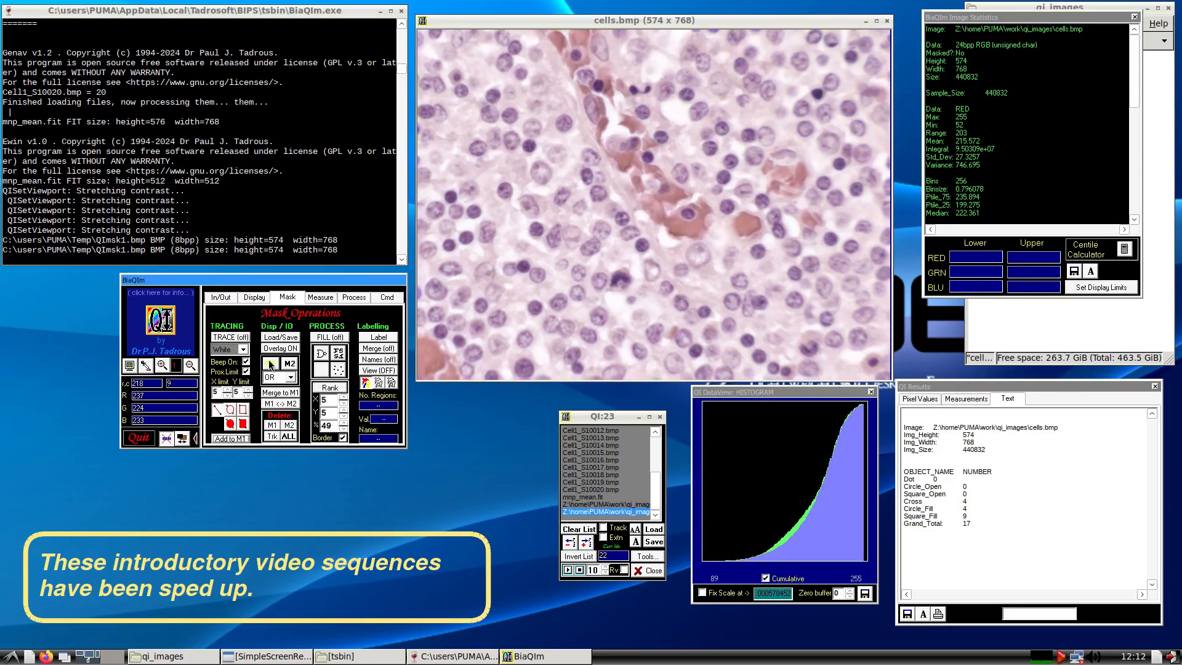
pyautogui.click(318, 339)
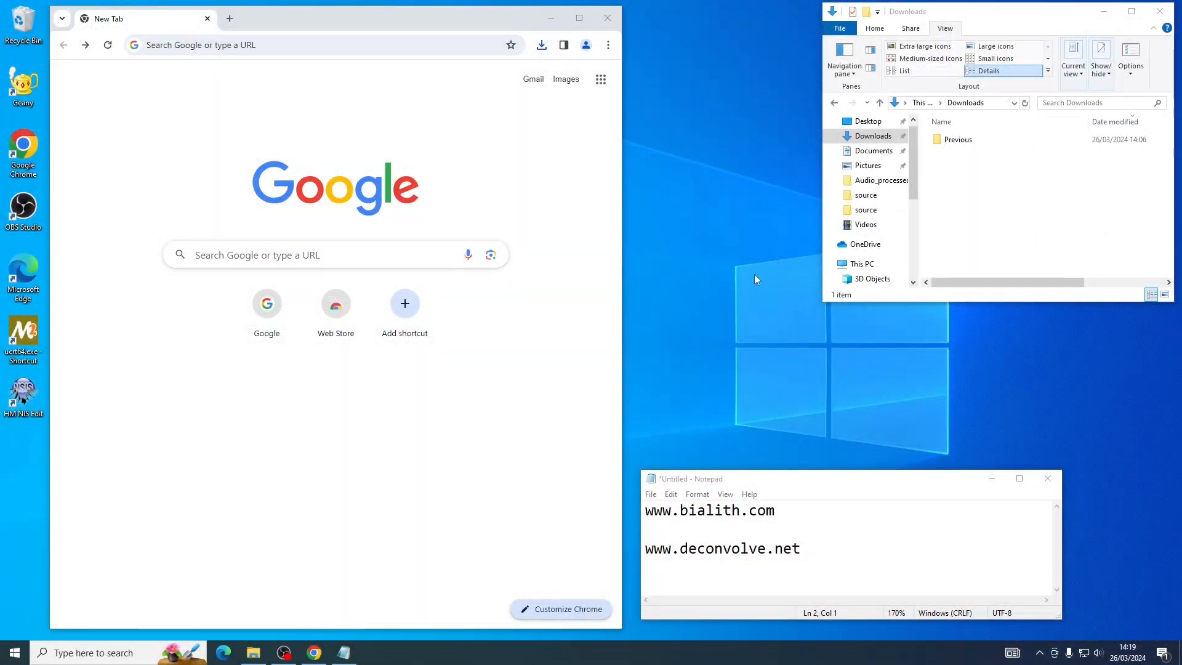
pyautogui.rightClick(644, 511)
pyautogui.click(799, 508)
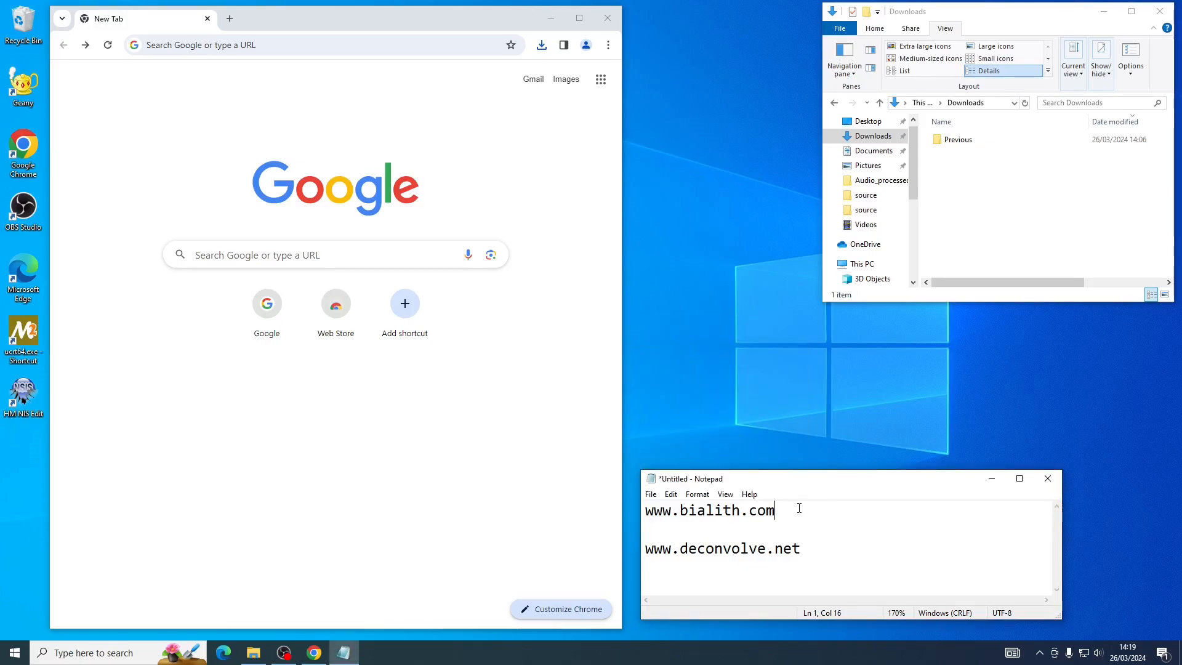
pyautogui.moveTo(799, 508); pyautogui.dragTo(633, 512)
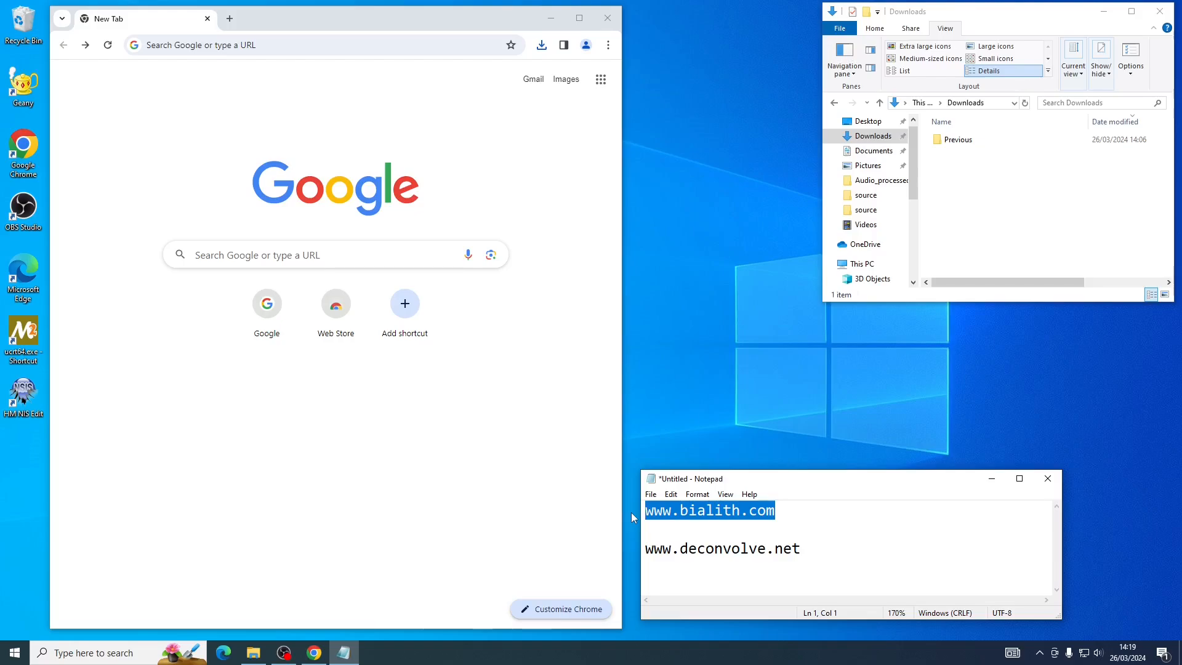
pyautogui.click(327, 253)
pyautogui.write('www.bialith.com')
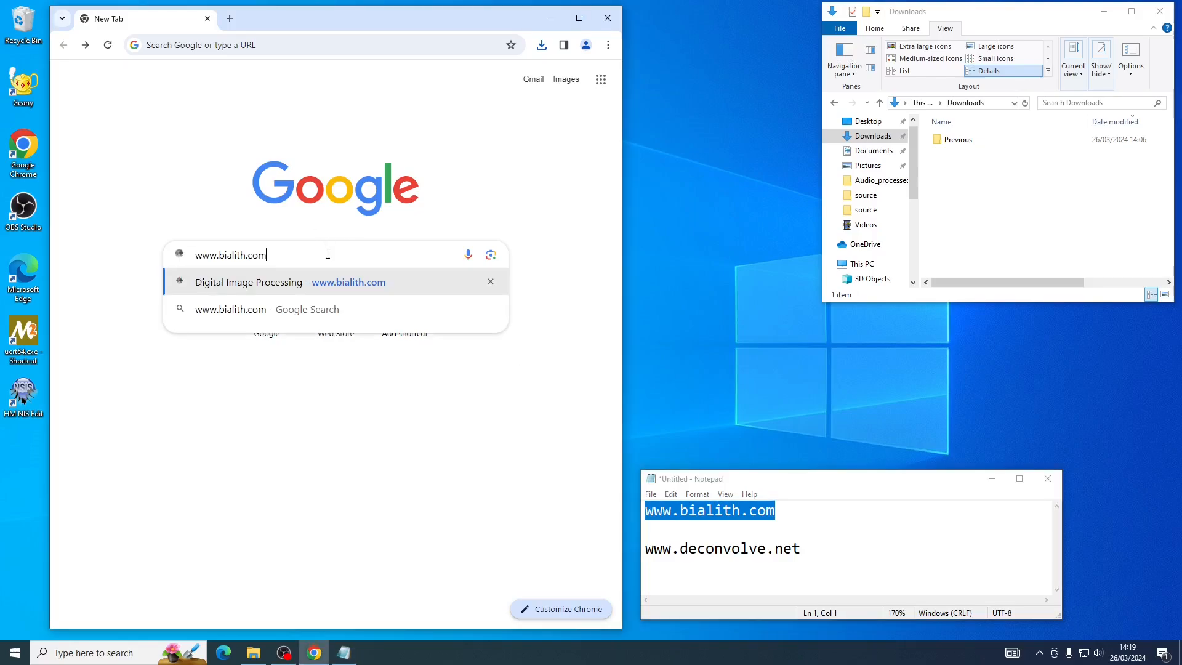
pyautogui.press('Return')
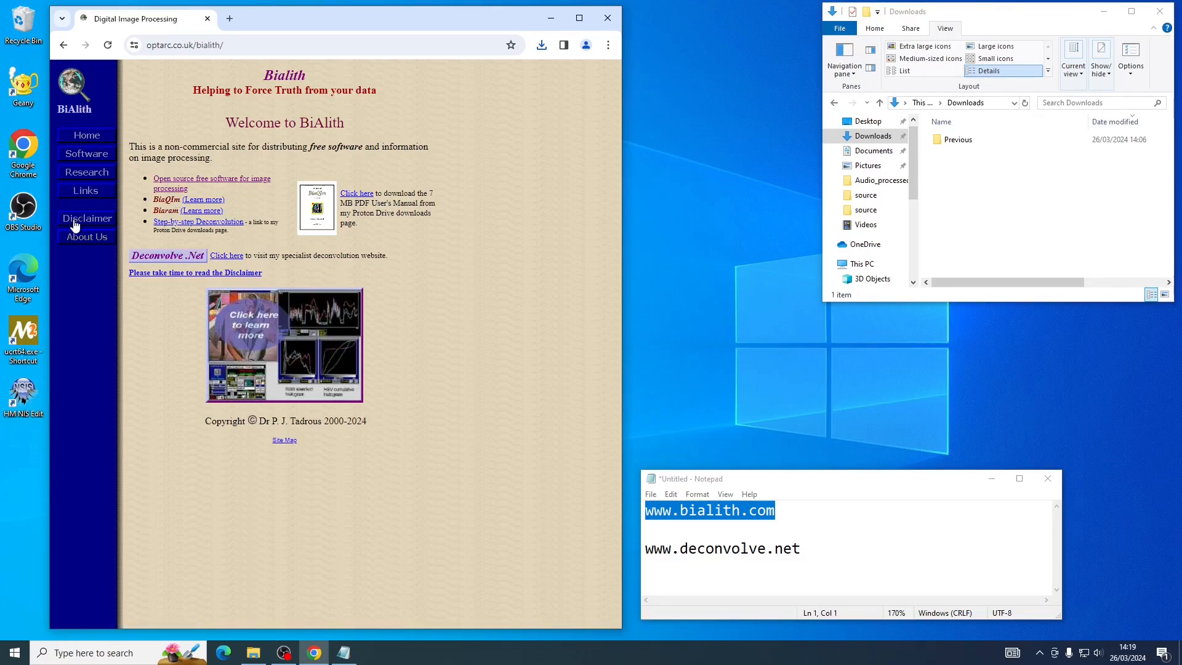
# - Download BIPS_Setup.exe, the MS Windows binaries installer for x86, from the Bialith software page via Proton Drive
pyautogui.click(88, 159)
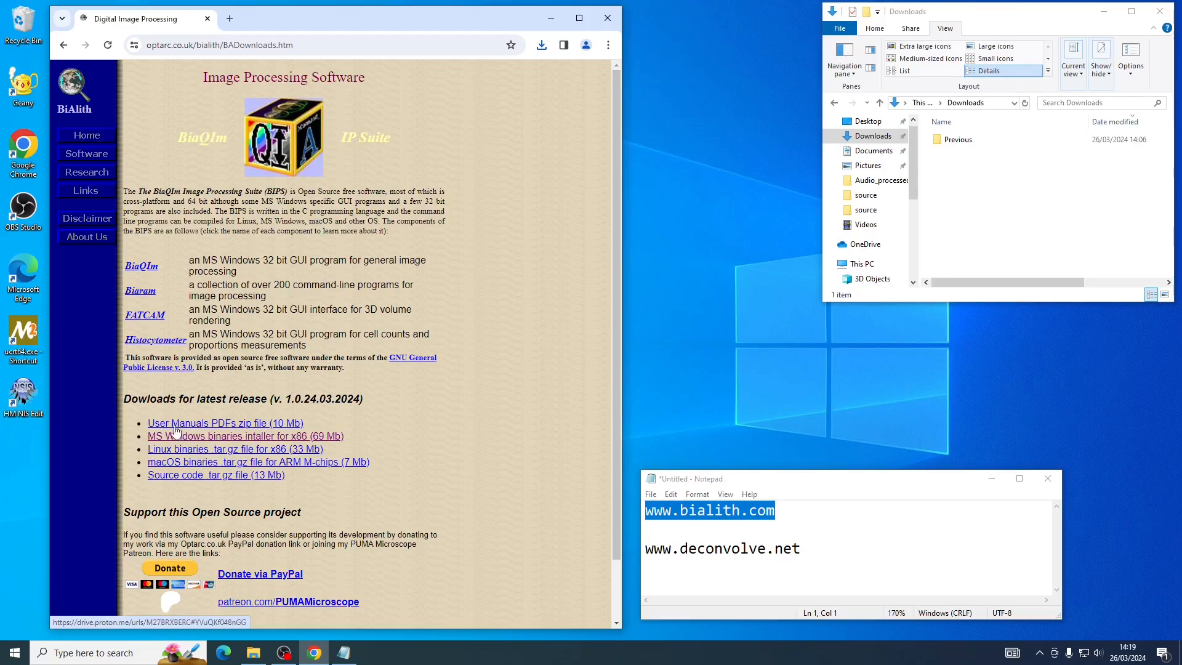
pyautogui.click(253, 438)
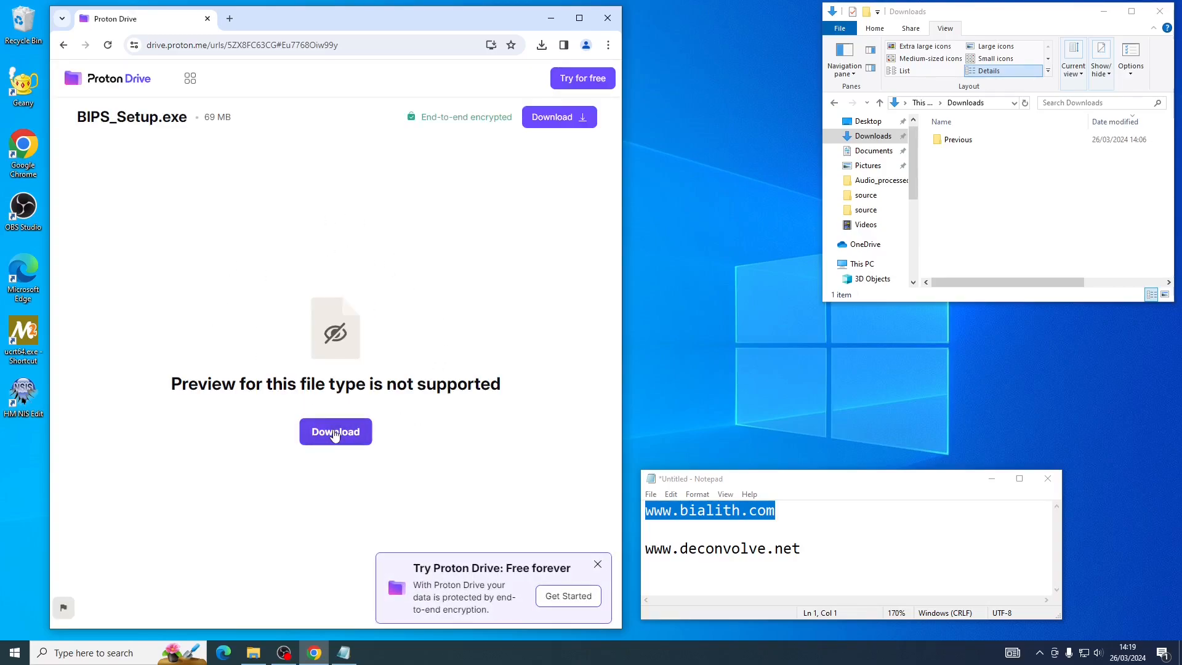
pyautogui.click(338, 433)
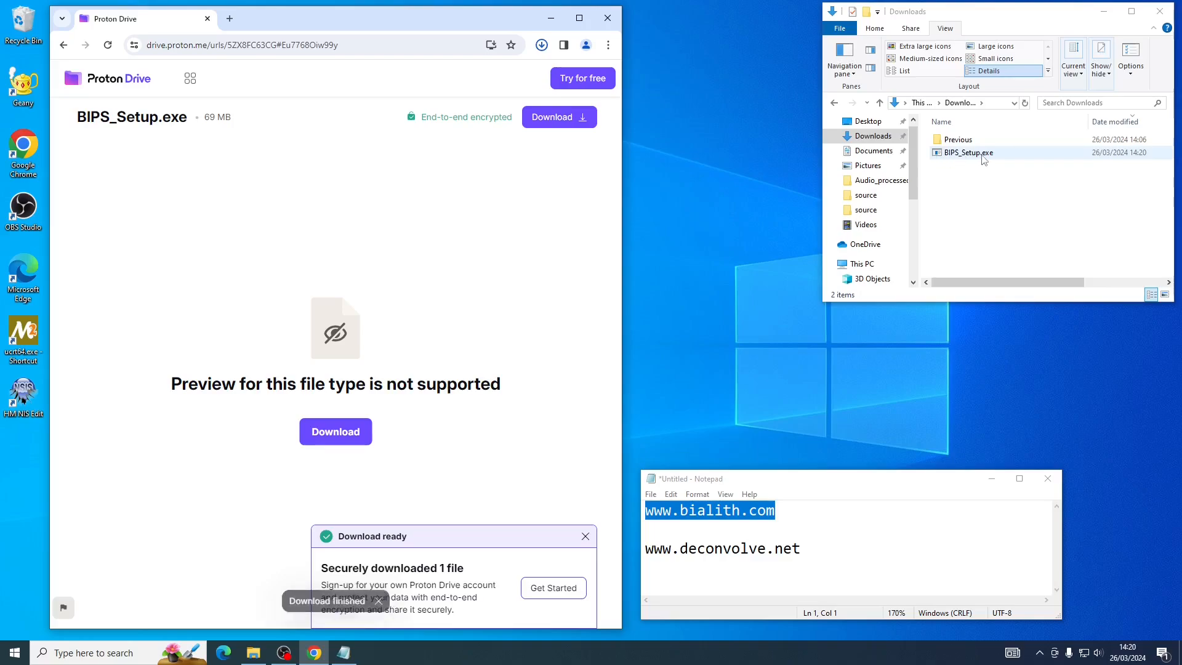
# - Clear the browser and Notepad windows away and run BIPS_Setup.exe from Downloads, allowing it past the SmartScreen block
pyautogui.click(551, 18)
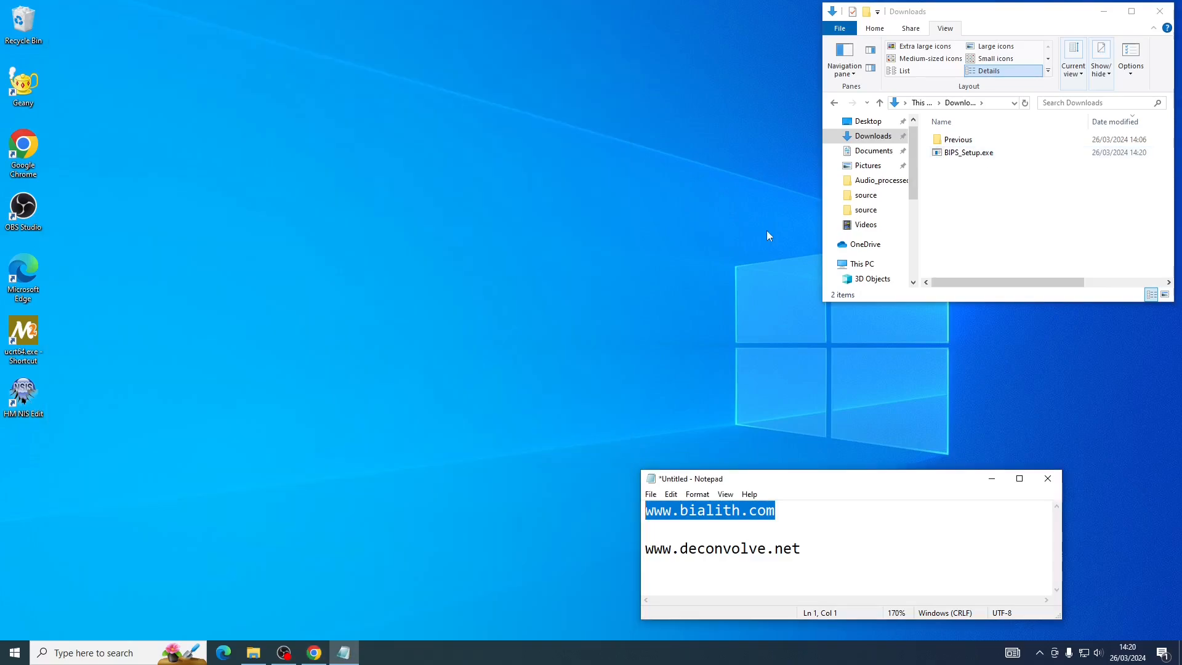
pyautogui.click(991, 479)
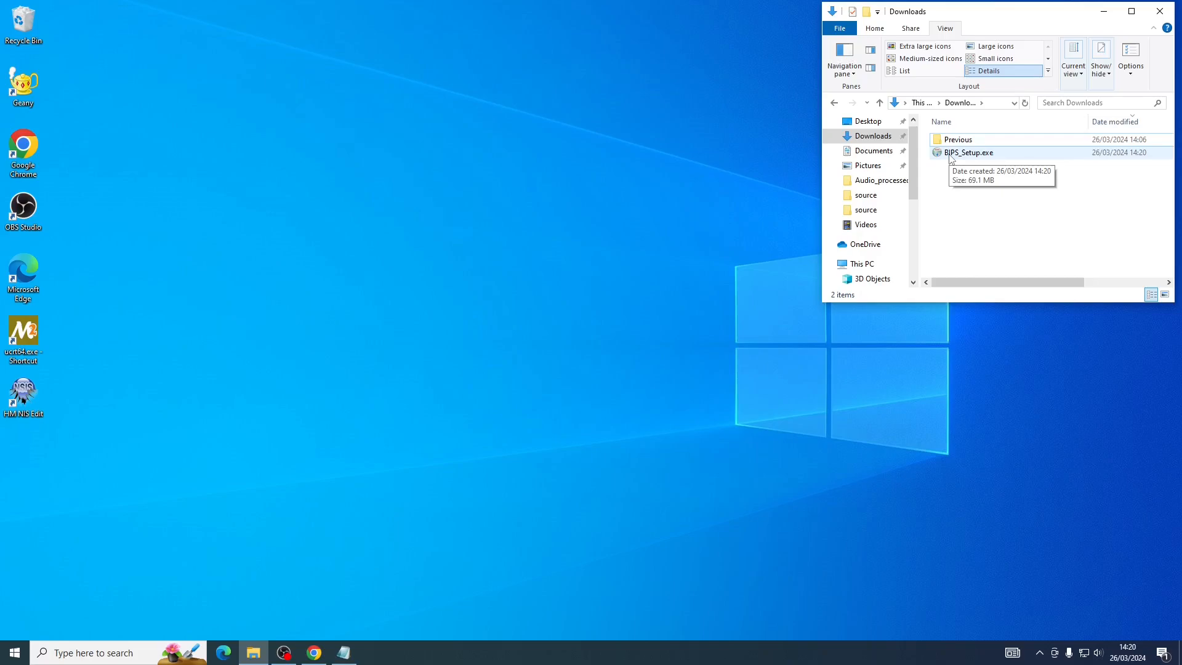
pyautogui.doubleClick(951, 159)
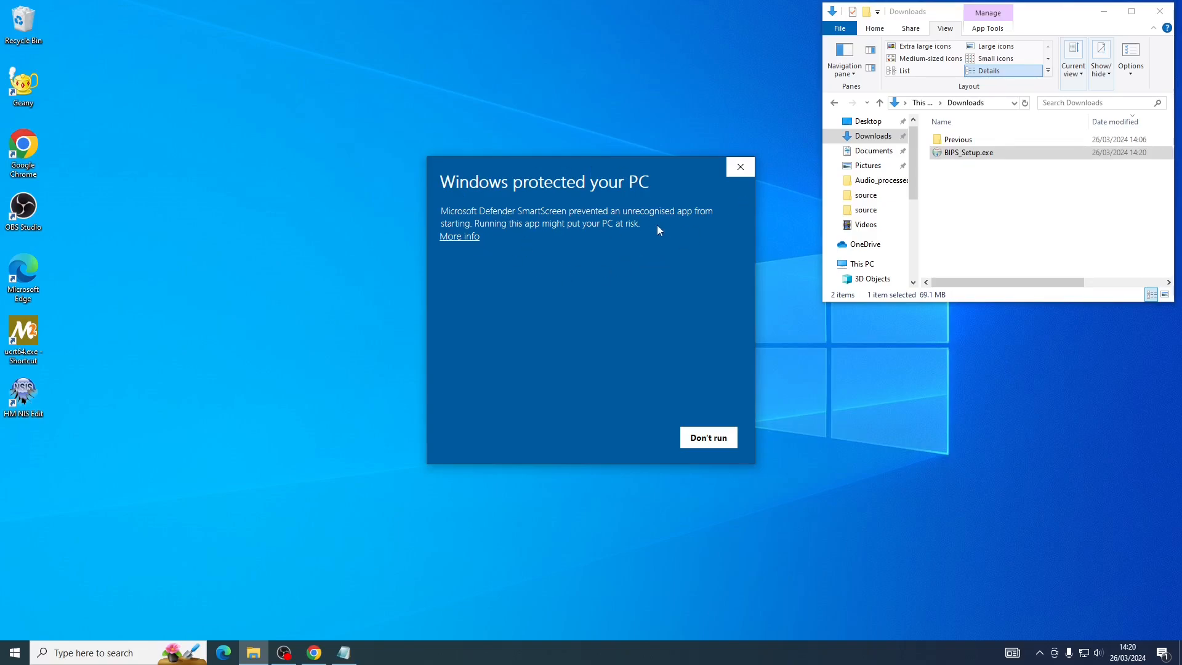
pyautogui.click(466, 238)
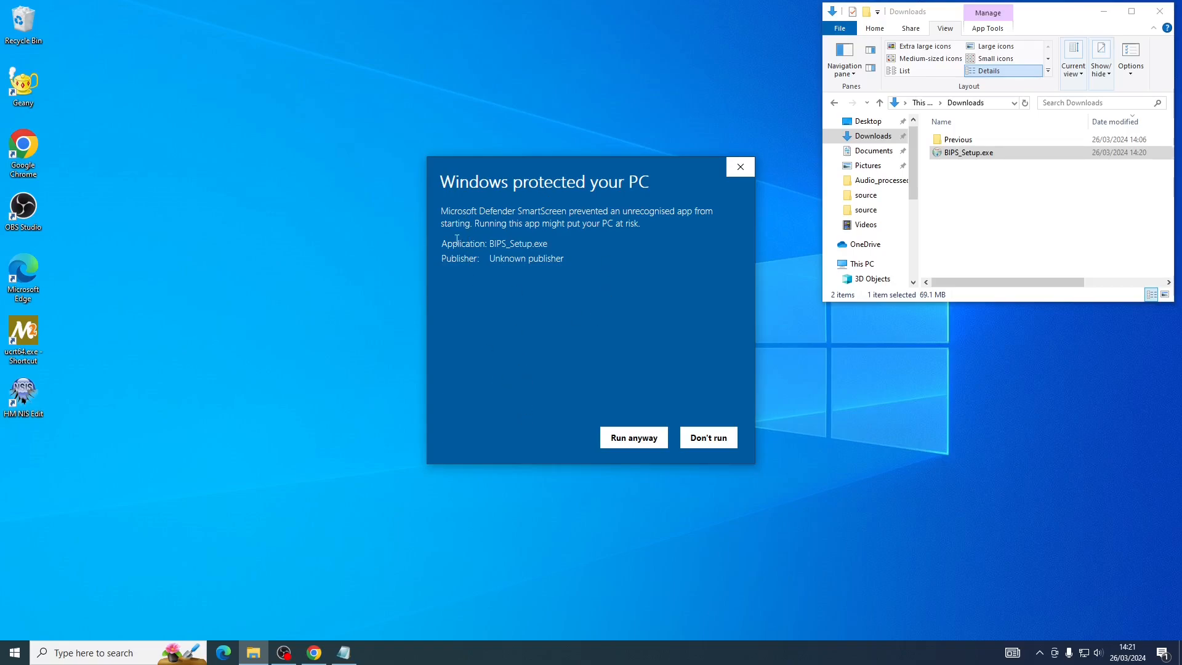
pyautogui.click(631, 440)
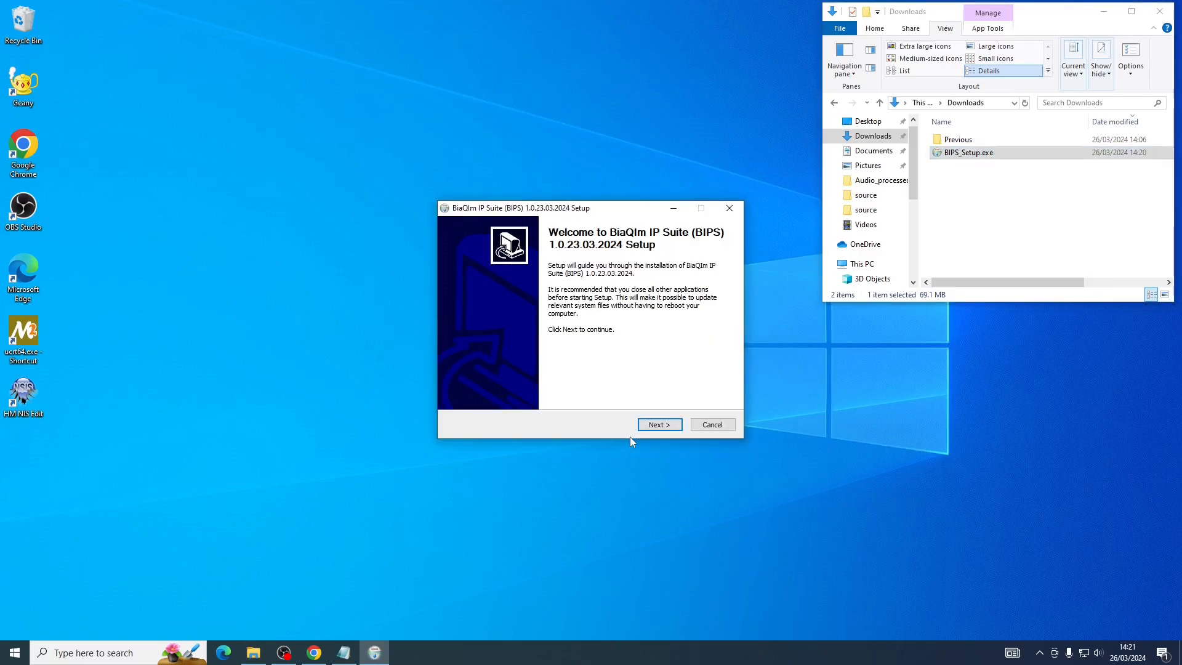
# - Install BiaQIm IP Suite (BIPS), accepting the GNU General Public License and the default destination folder, and finish the setup
pyautogui.click(664, 430)
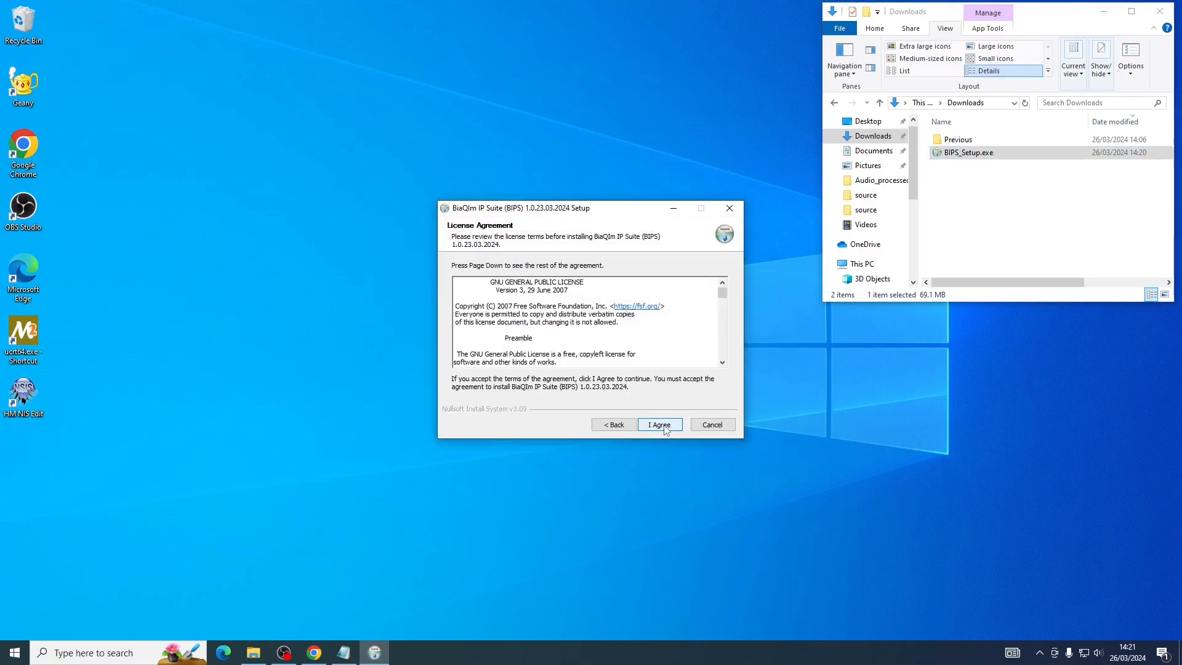
pyautogui.click(660, 425)
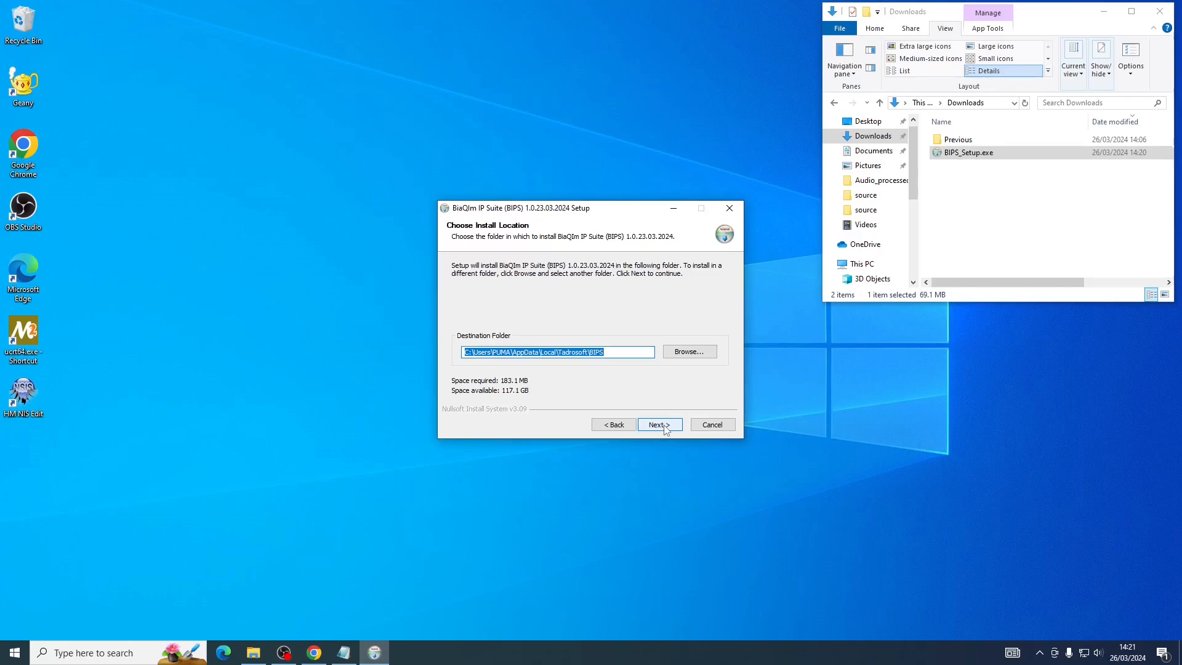
pyautogui.click(660, 425)
pyautogui.click(660, 425)
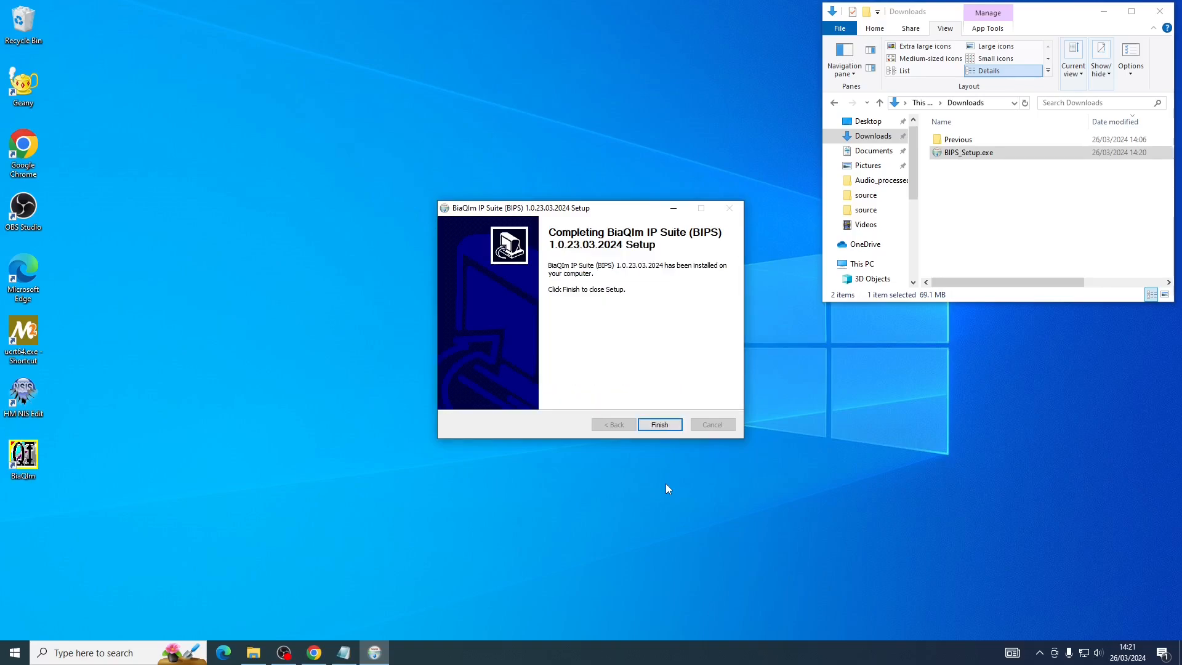
pyautogui.click(660, 425)
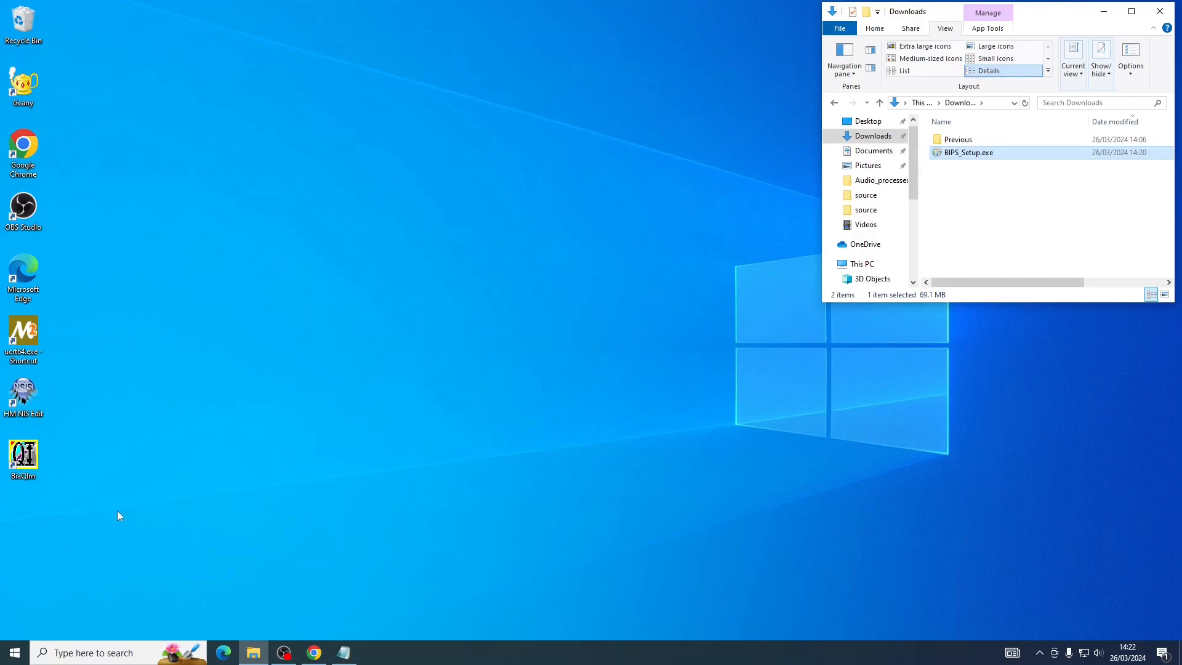
# - Find the BiaQIm IP Suite folder among the installed programs and expand it to show its entries
pyautogui.click(13, 655)
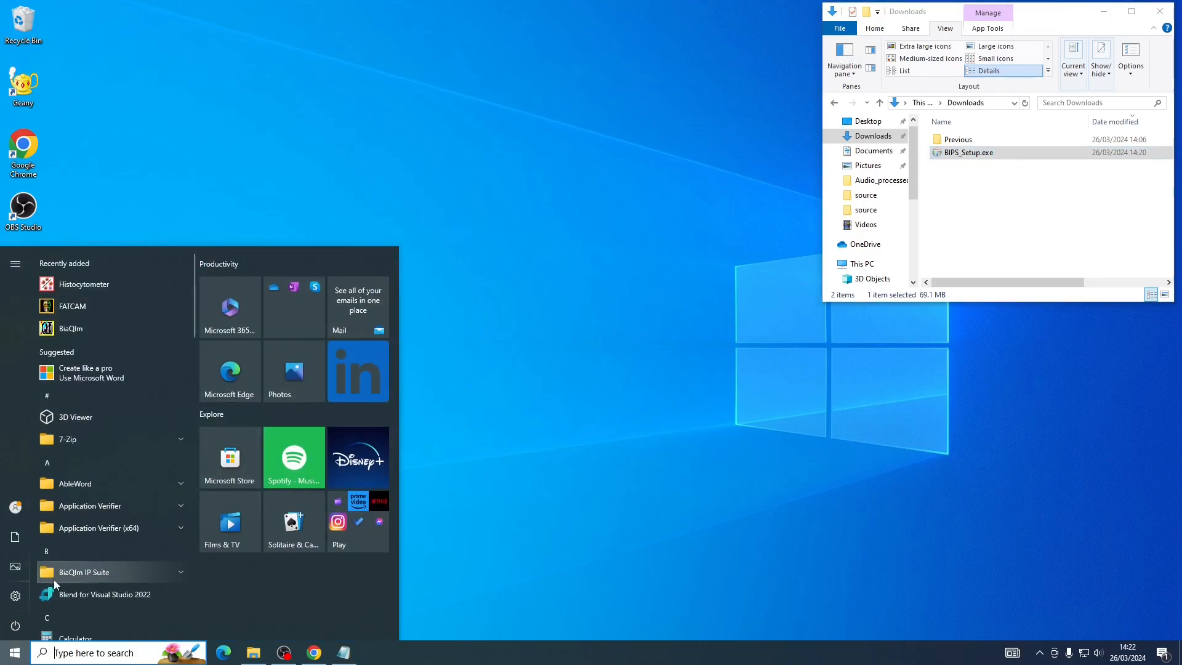
pyautogui.scroll(-3, 84, 492)
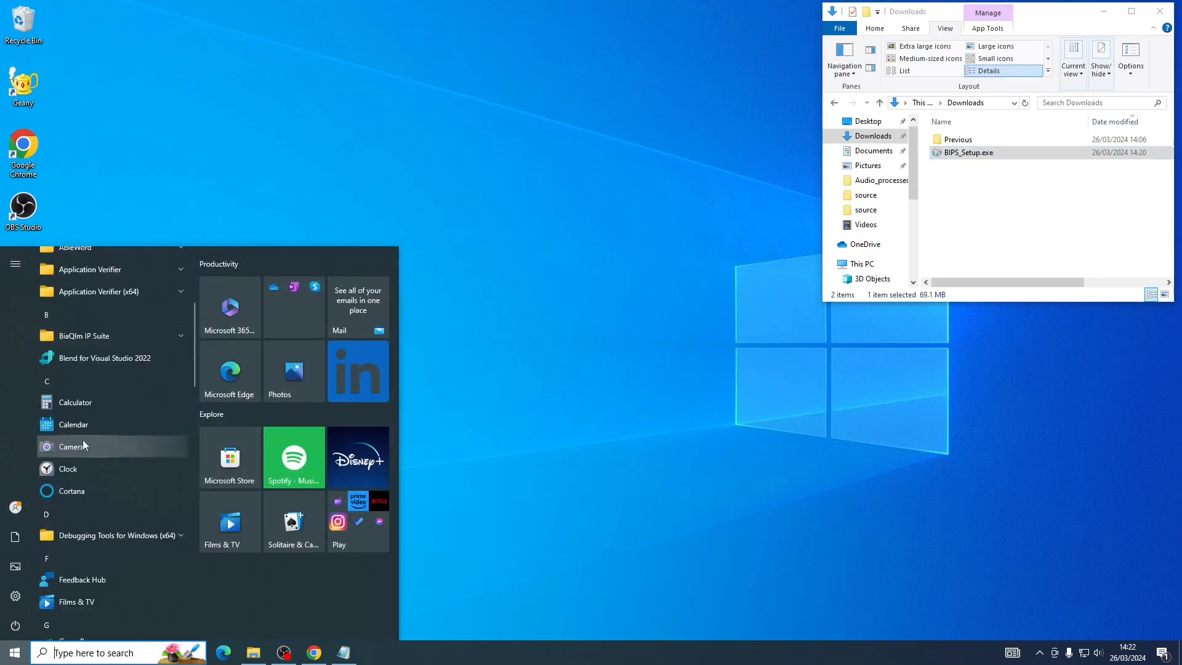
pyautogui.click(108, 335)
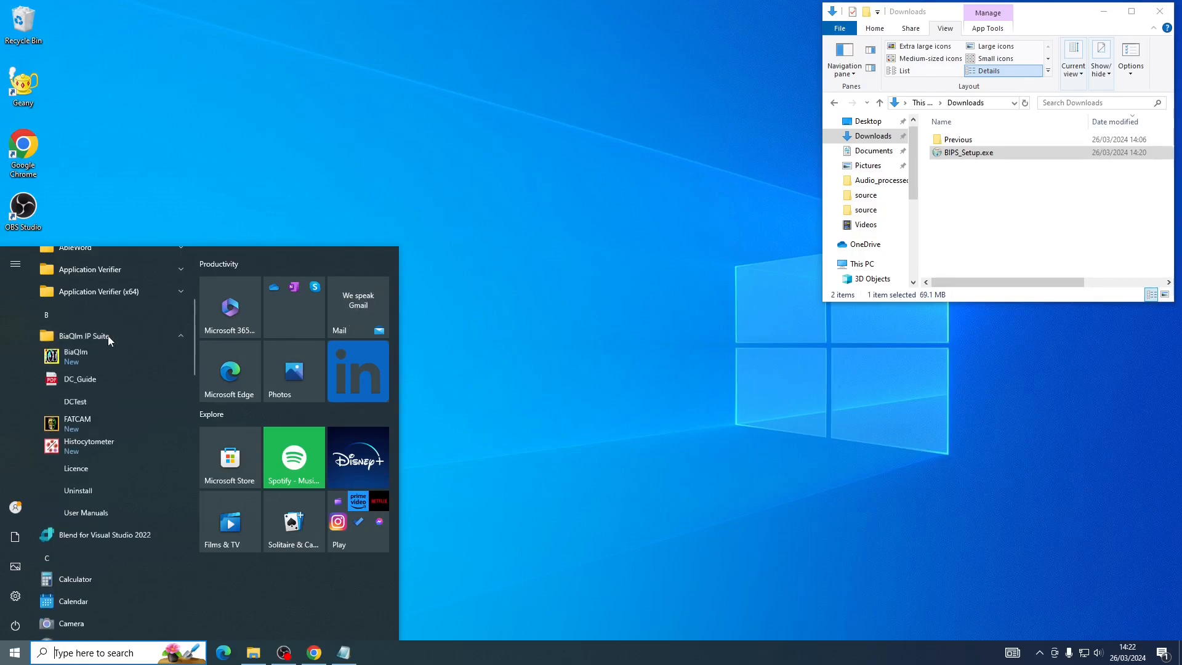
# - Open DC_Guide from the BiaQIm IP Suite entries, read its introduction to the DCTest folder, and move the guide window clear
pyautogui.click(80, 381)
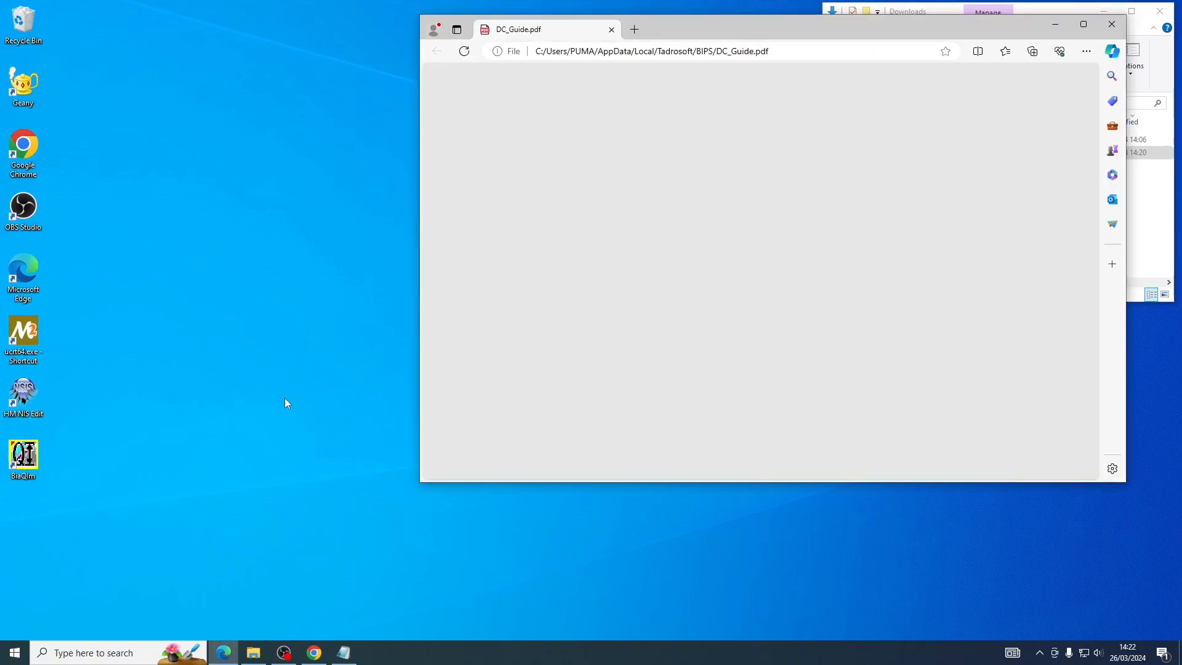
pyautogui.scroll(-5, 599, 377)
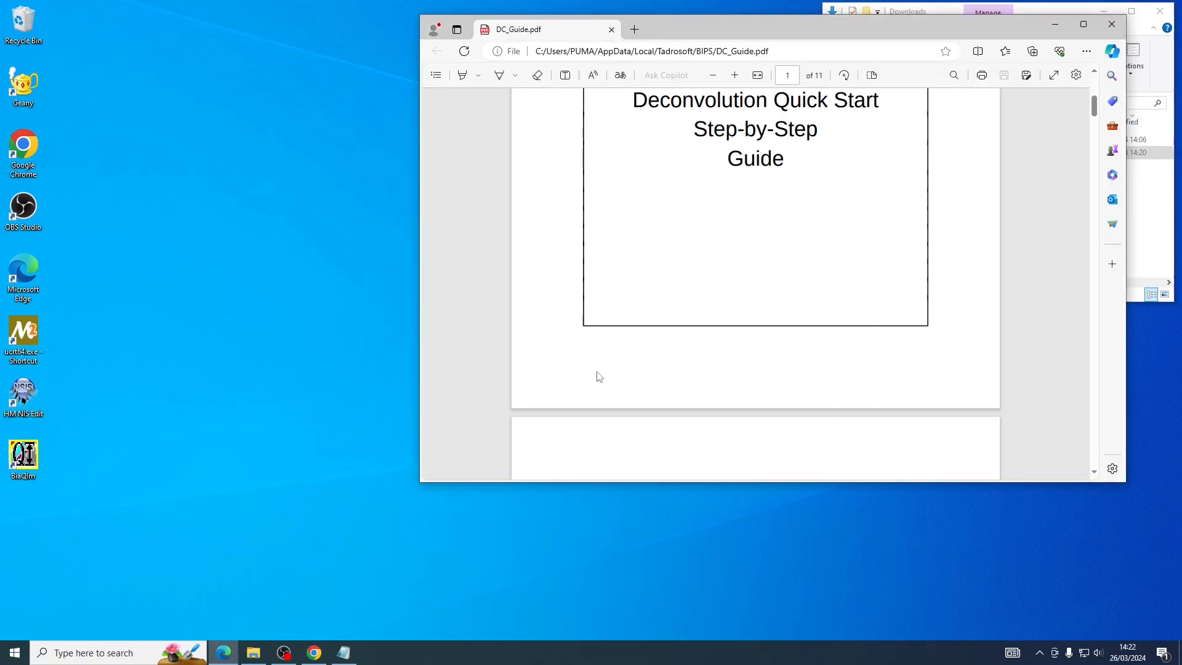
pyautogui.scroll(-10, 599, 377)
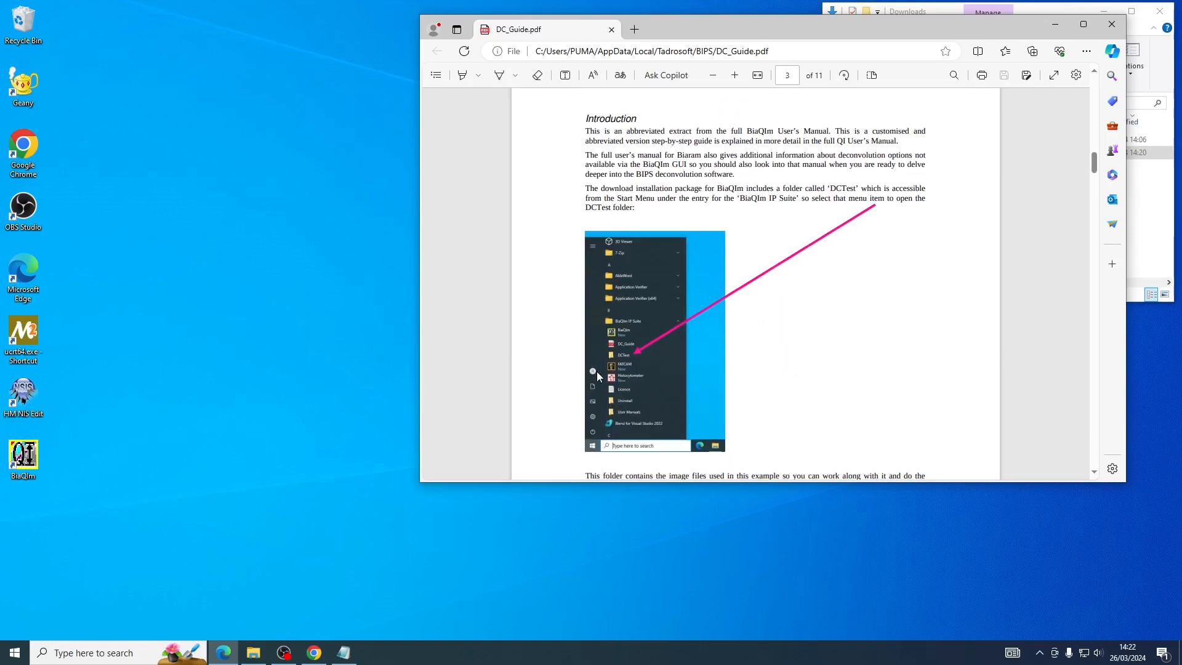
pyautogui.scroll(2, 597, 371)
pyautogui.scroll(-4, 629, 275)
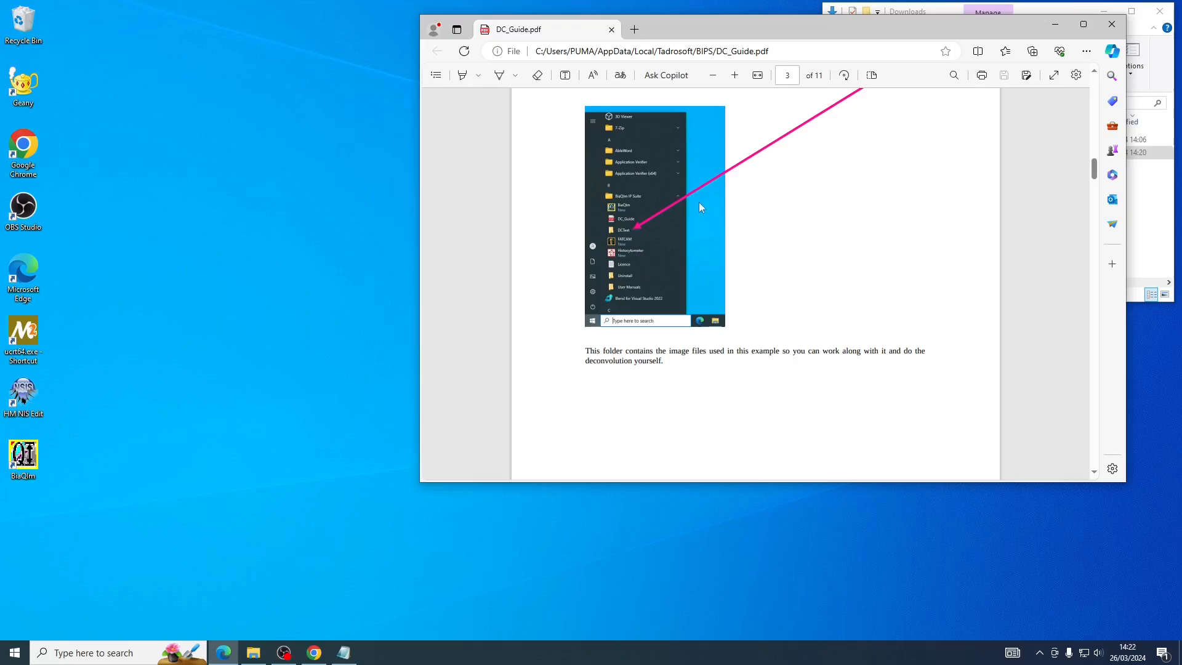
pyautogui.moveTo(783, 27); pyautogui.dragTo(834, 179)
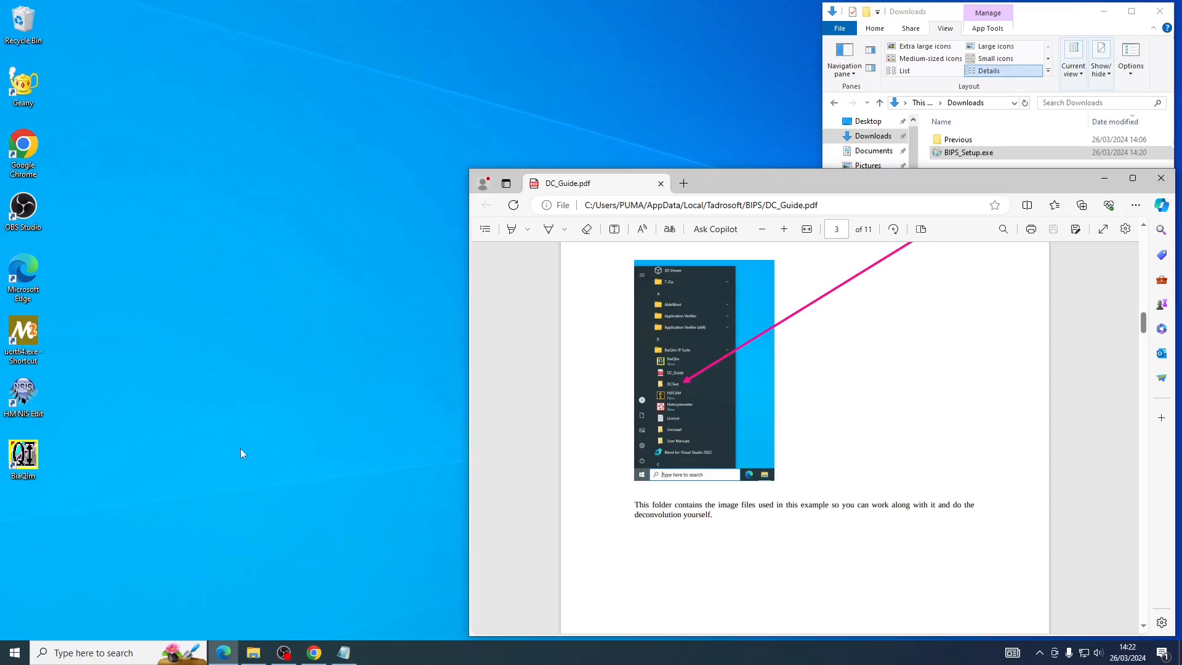
# - Open the DCTest folder from the BiaQIm IP Suite entries and place its window over the Downloads window
pyautogui.click(12, 653)
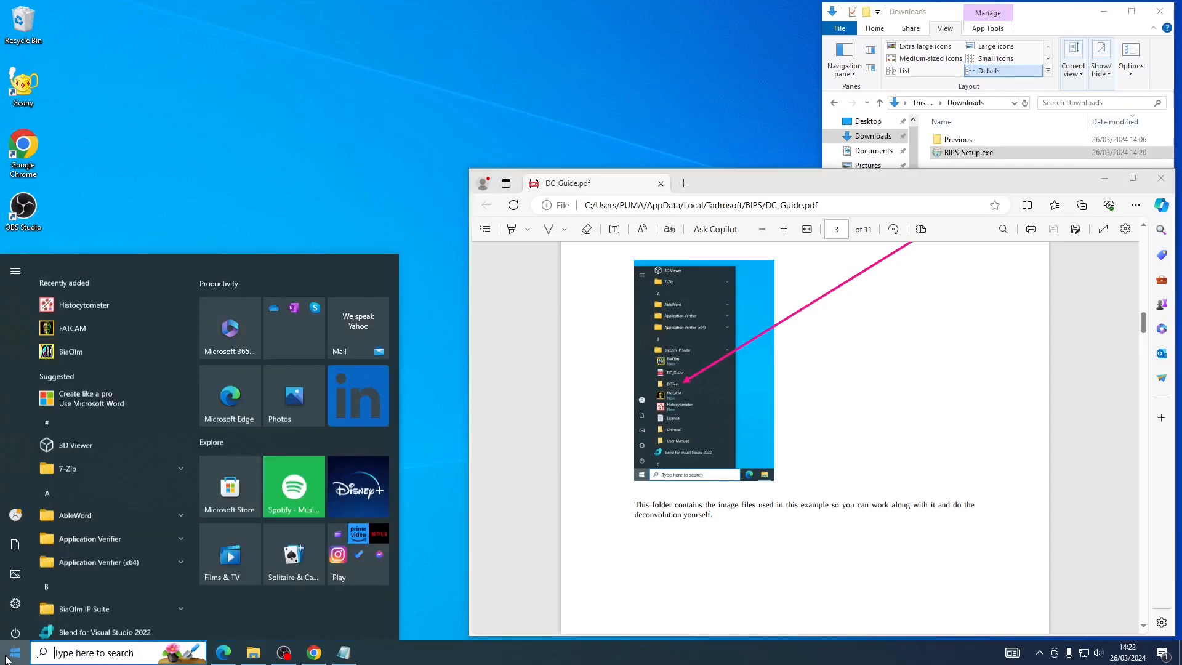
pyautogui.scroll(-3, 87, 510)
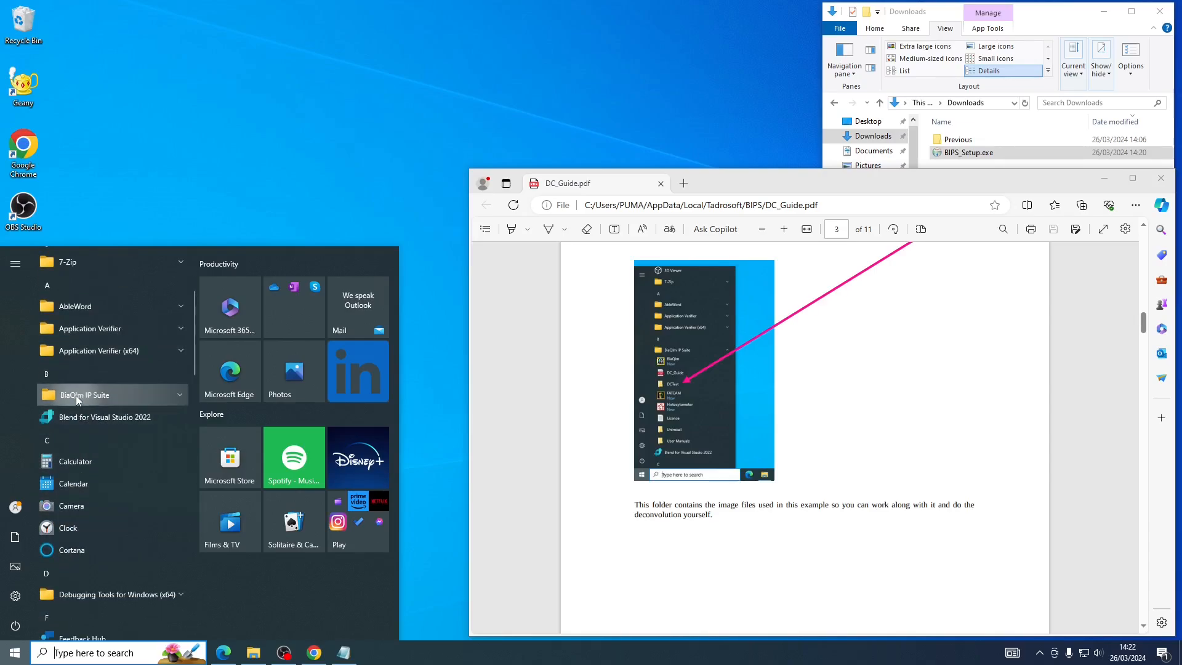
pyautogui.click(76, 395)
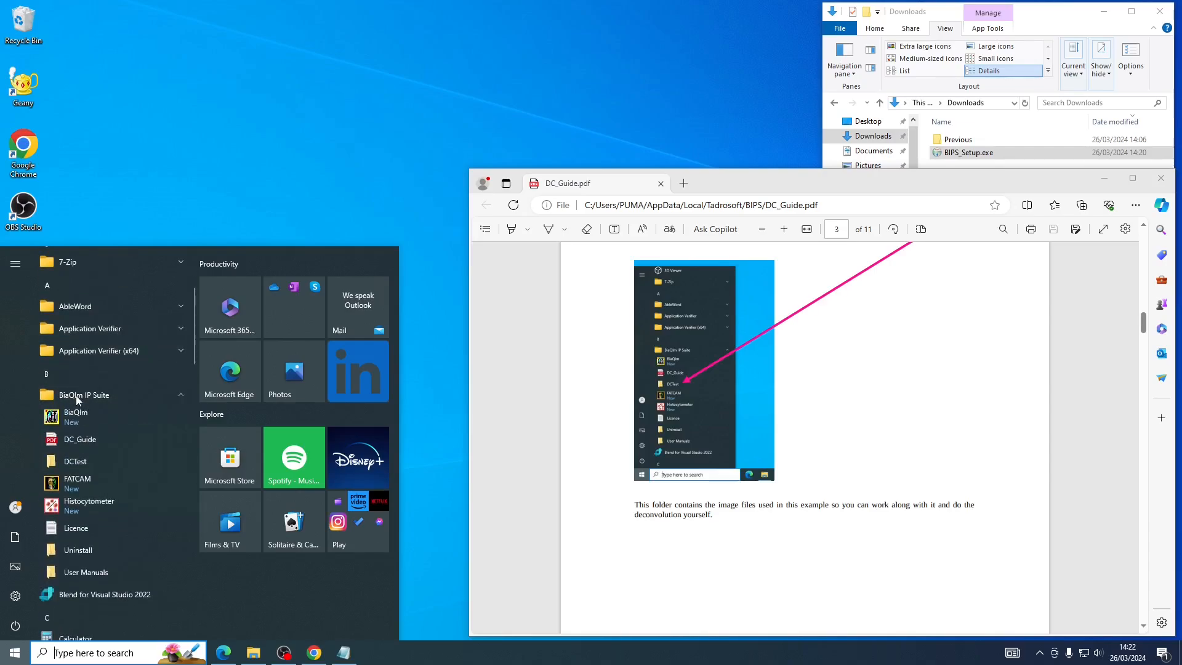
pyautogui.click(72, 459)
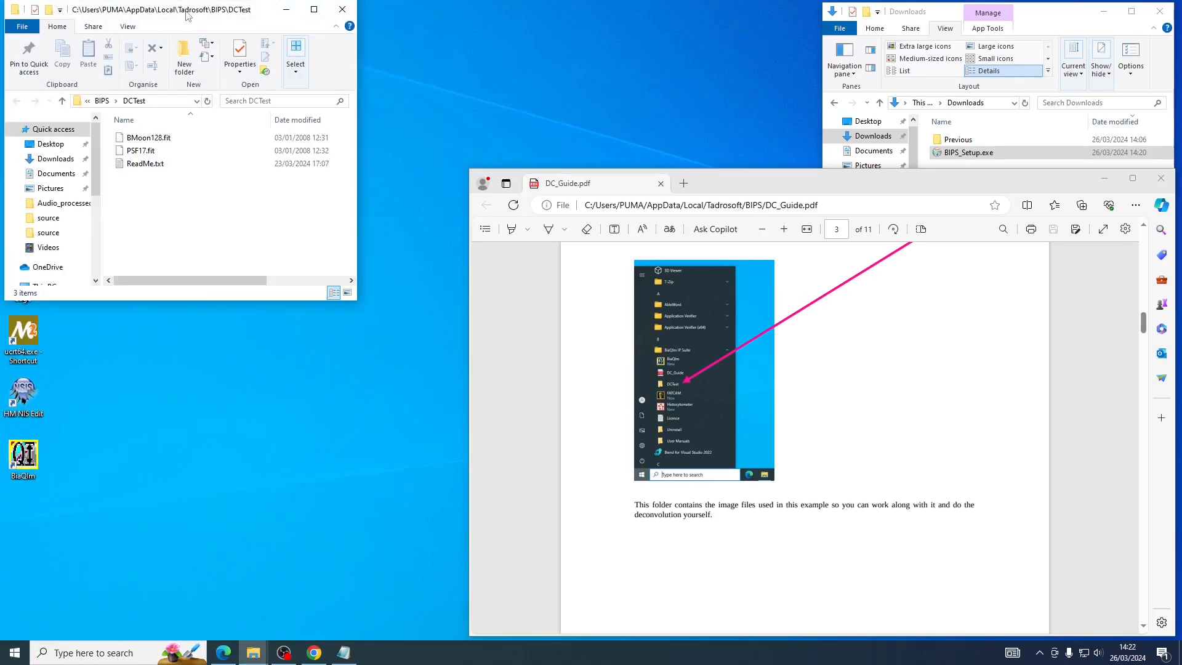
pyautogui.moveTo(156, 10); pyautogui.dragTo(970, 12)
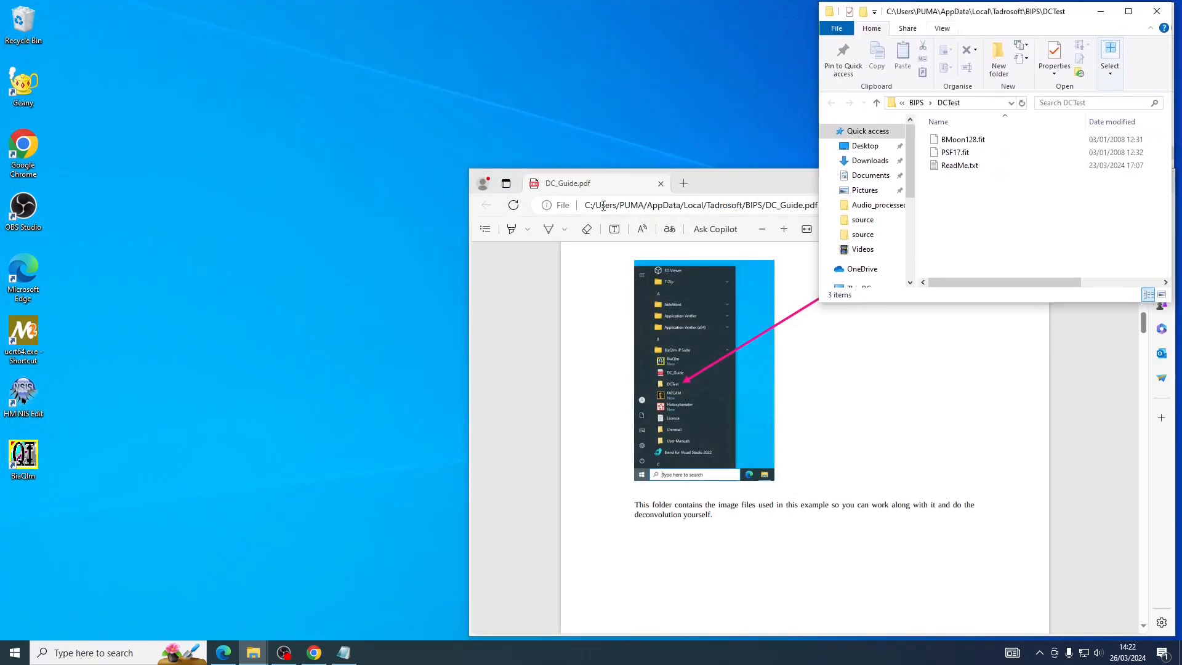
# - Consult Step 1 of the deconvolution guide, launch BiaQIm, and accept its license agreement with the answer "yes"
pyautogui.scroll(-10, 920, 447)
pyautogui.scroll(-1, 915, 449)
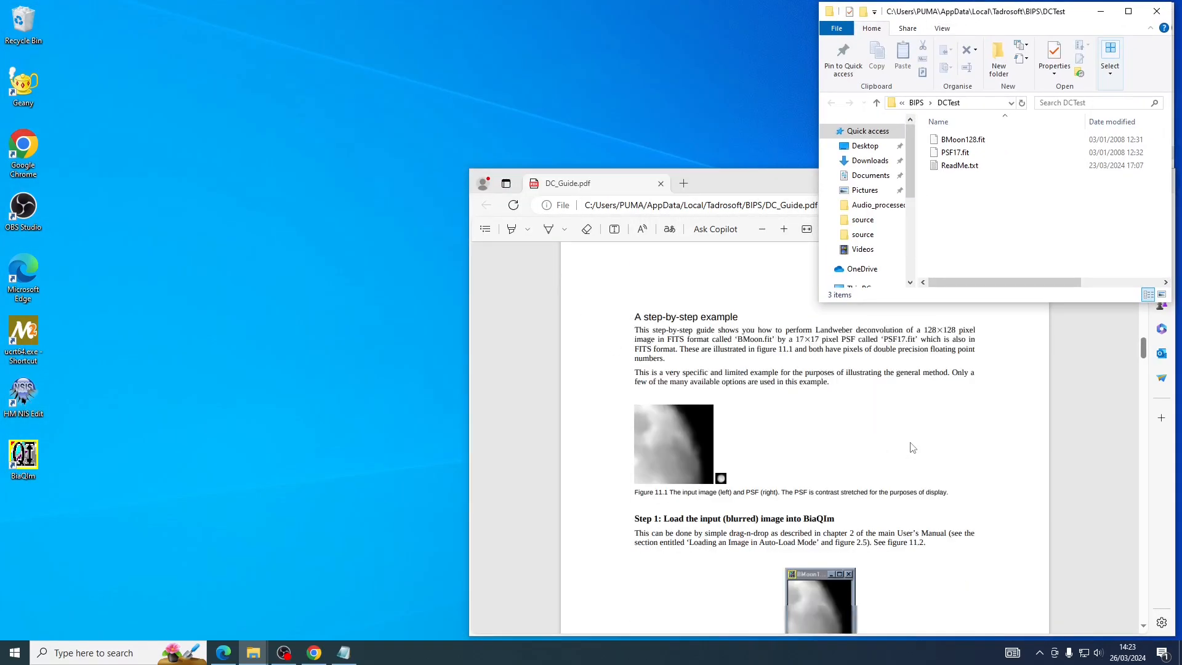
pyautogui.scroll(-3, 912, 447)
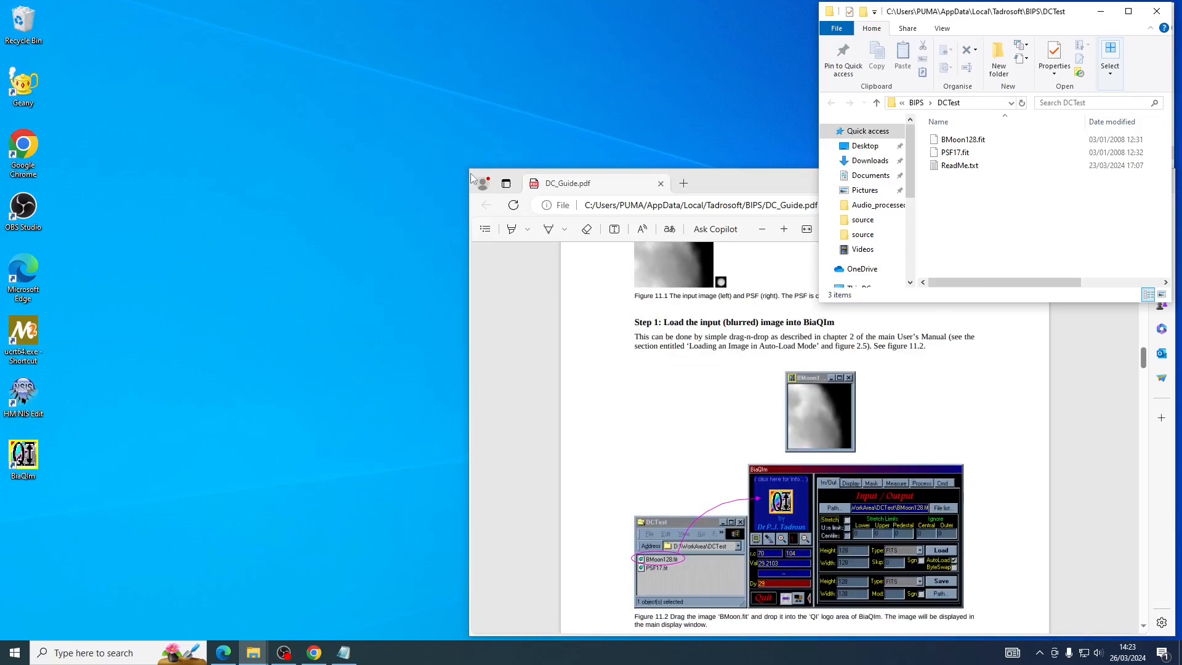
pyautogui.doubleClick(28, 454)
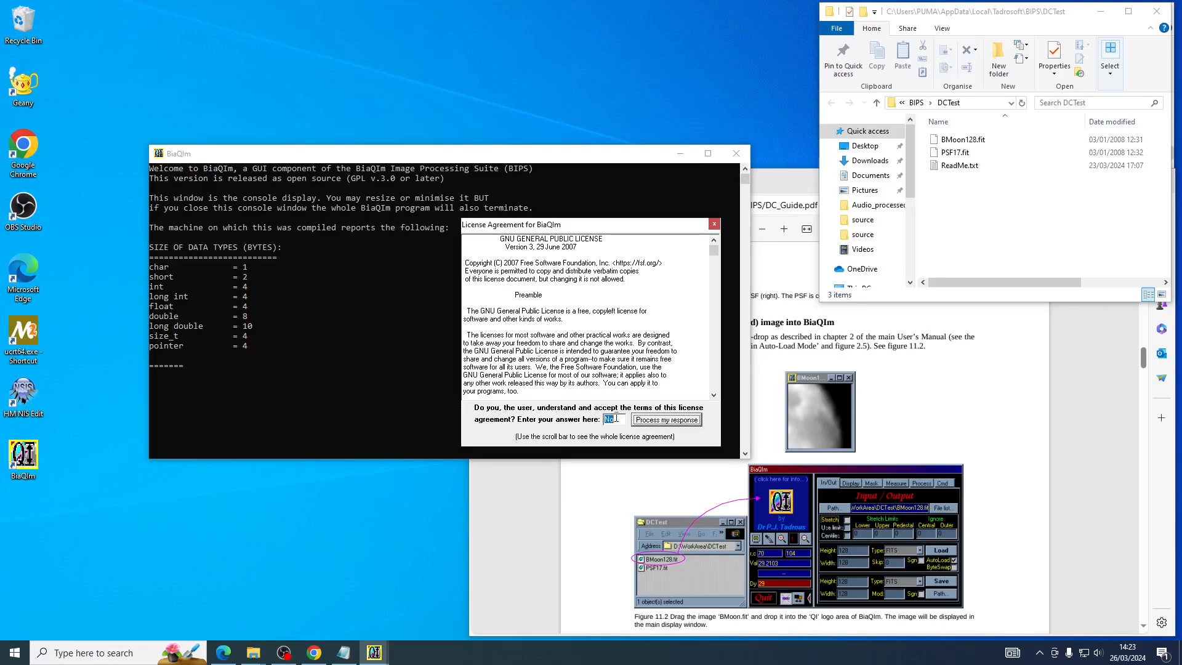
pyautogui.write('yes')
pyautogui.click(666, 420)
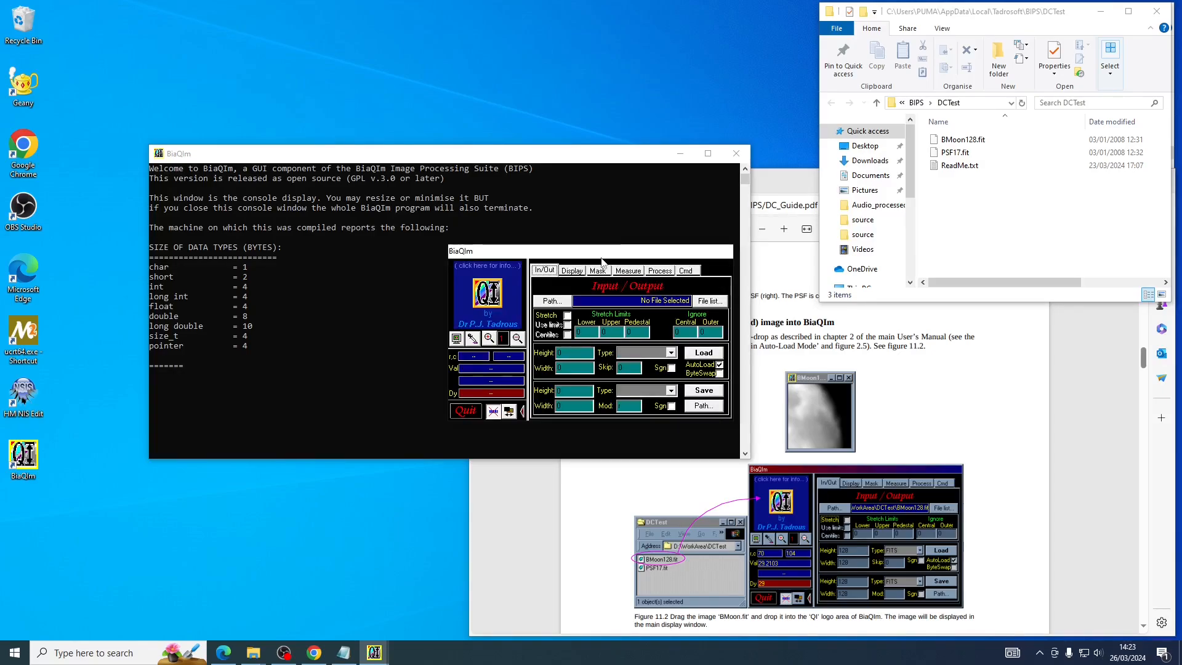
# - Arrange the BiaQIm console and main windows side by side with the guide, and load BMoon128.fit from DCTest onto the QI logo
pyautogui.moveTo(608, 250); pyautogui.dragTo(525, 375)
pyautogui.moveTo(509, 155); pyautogui.dragTo(361, 11)
pyautogui.moveTo(601, 374); pyautogui.dragTo(412, 349)
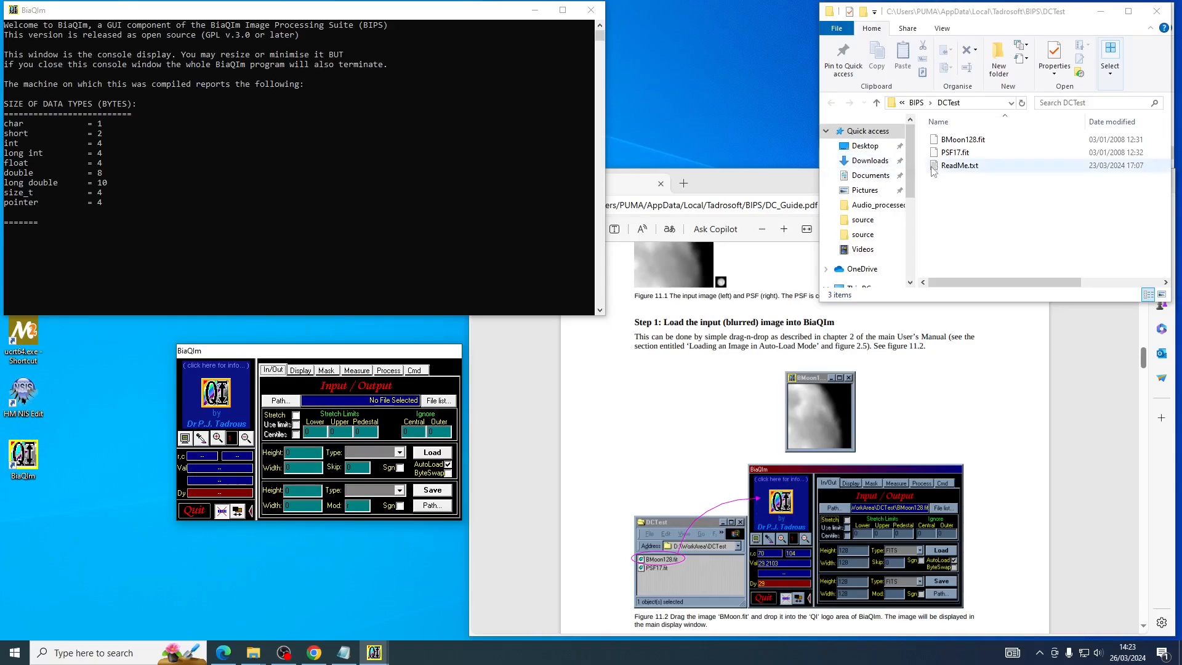
pyautogui.moveTo(955, 143); pyautogui.dragTo(223, 383)
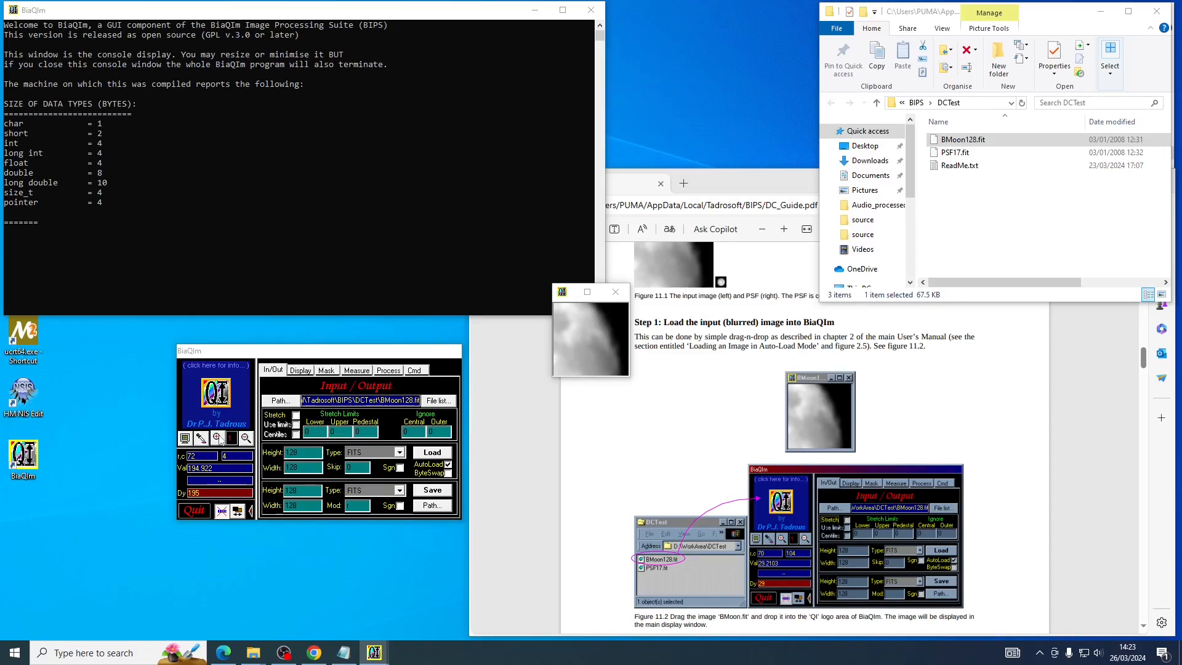
# - Magnify the BMoon128.fit image, enlarge its window to fit the whole picture, and move it beside the DCTest folder window
pyautogui.click(218, 440)
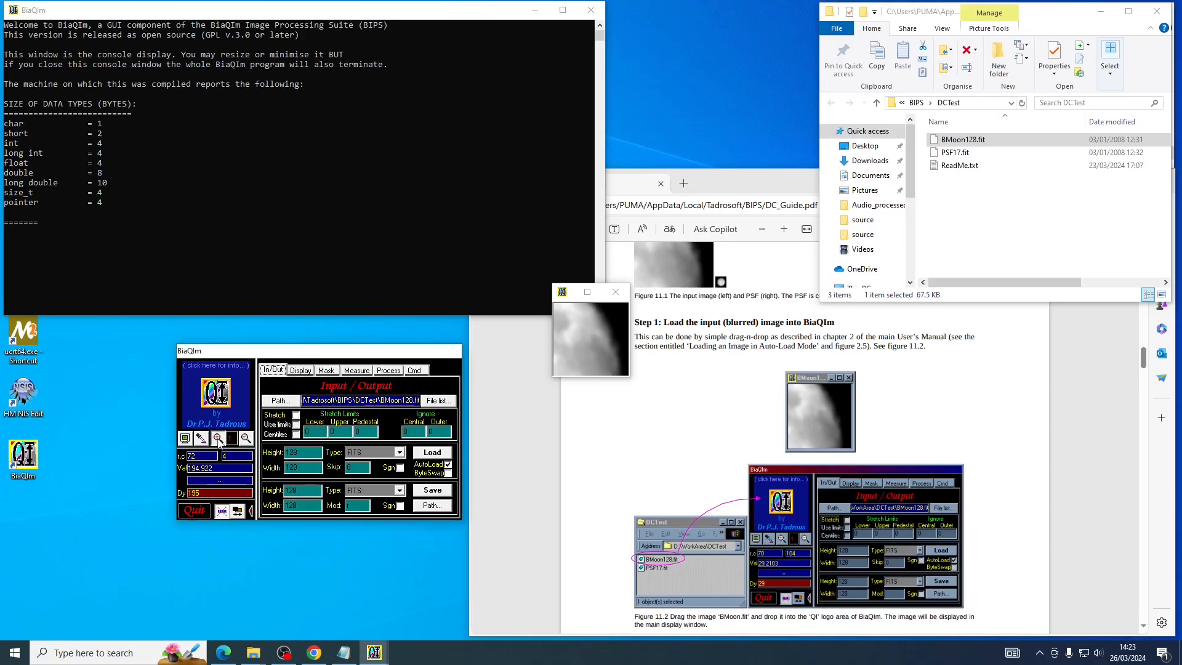
pyautogui.click(219, 439)
pyautogui.click(219, 440)
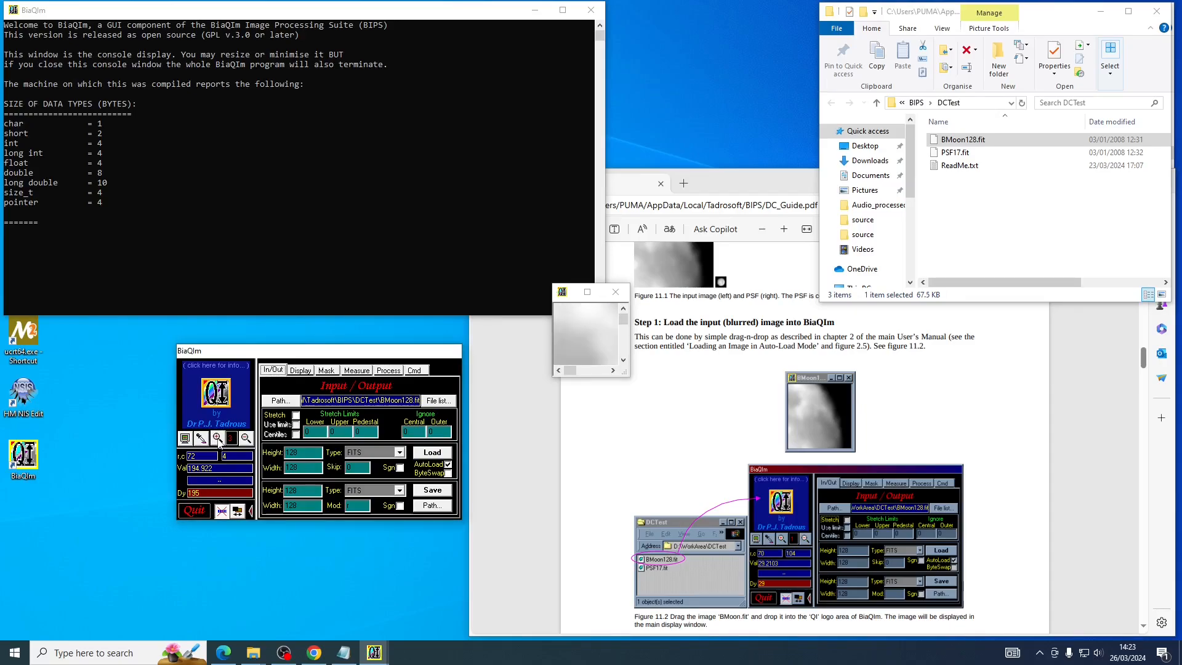
pyautogui.moveTo(626, 373); pyautogui.dragTo(926, 636)
pyautogui.moveTo(727, 291); pyautogui.dragTo(679, 22)
# - Following the guide, choose the Iterative Non-Blind deconvolution process under Restoration and place its settings dialog beside the main BiaQIm window
pyautogui.scroll(-2, 919, 502)
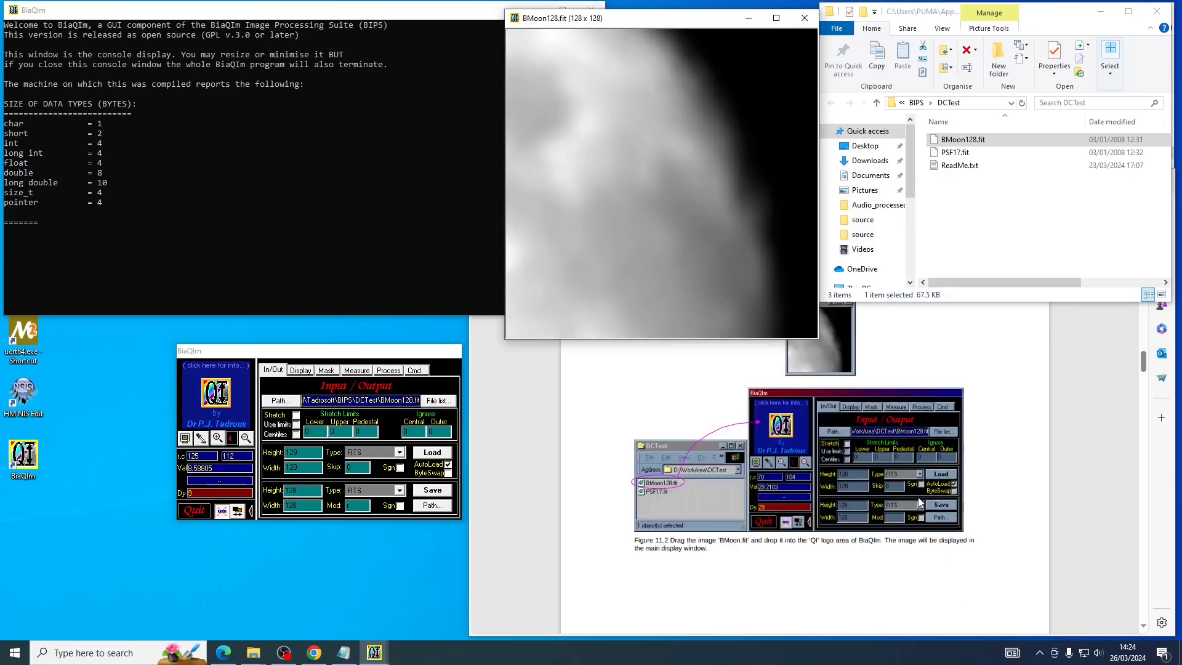
pyautogui.scroll(-7, 919, 502)
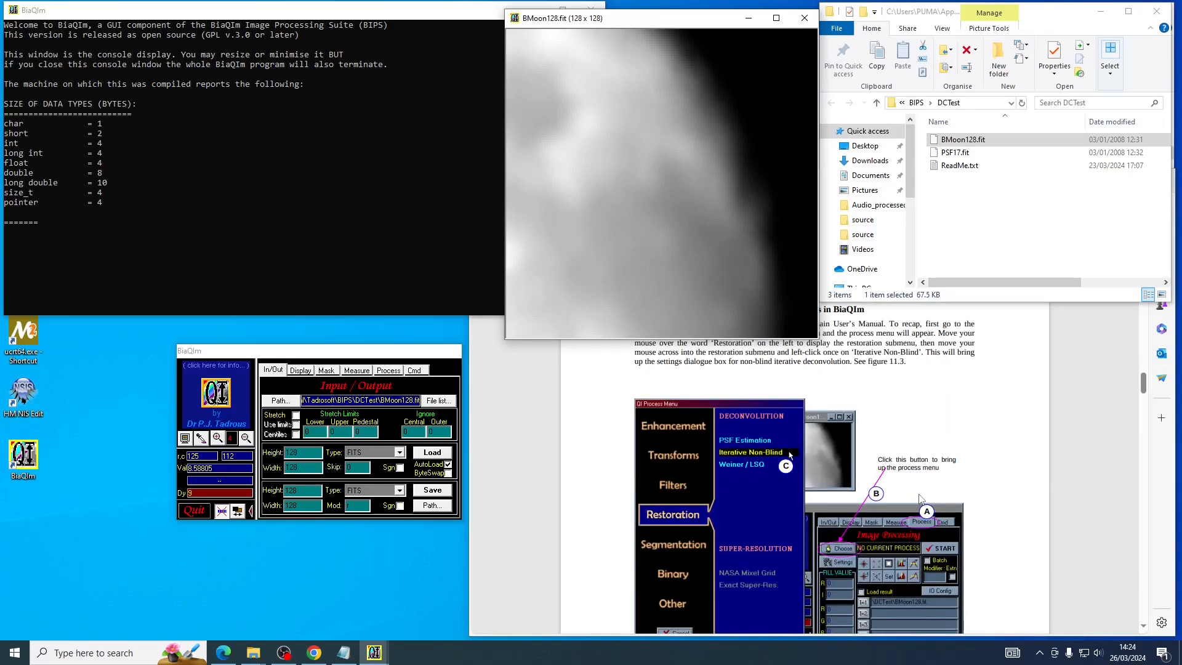
pyautogui.scroll(-2, 920, 498)
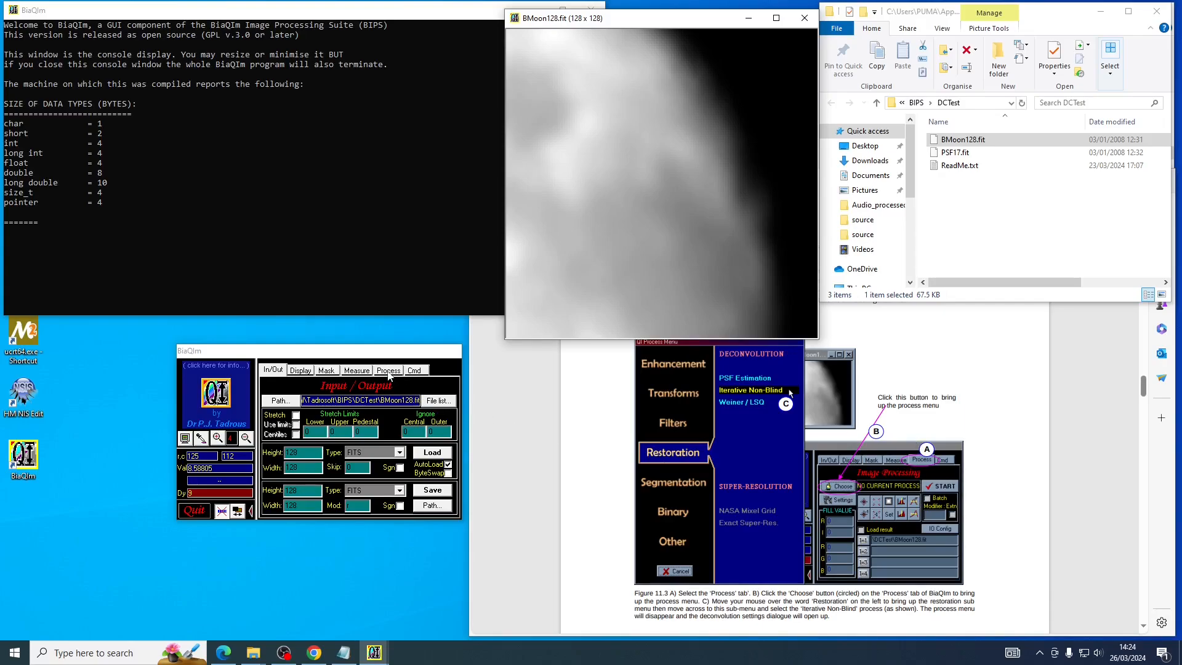
pyautogui.click(389, 372)
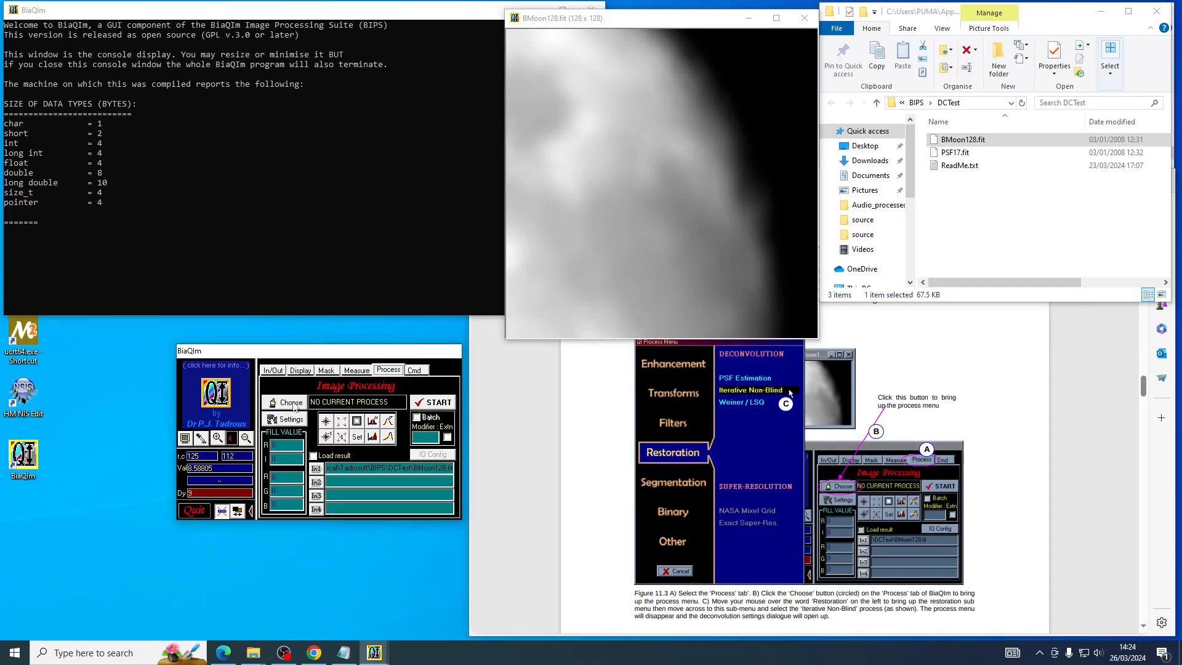
pyautogui.click(286, 402)
pyautogui.moveTo(505, 331)
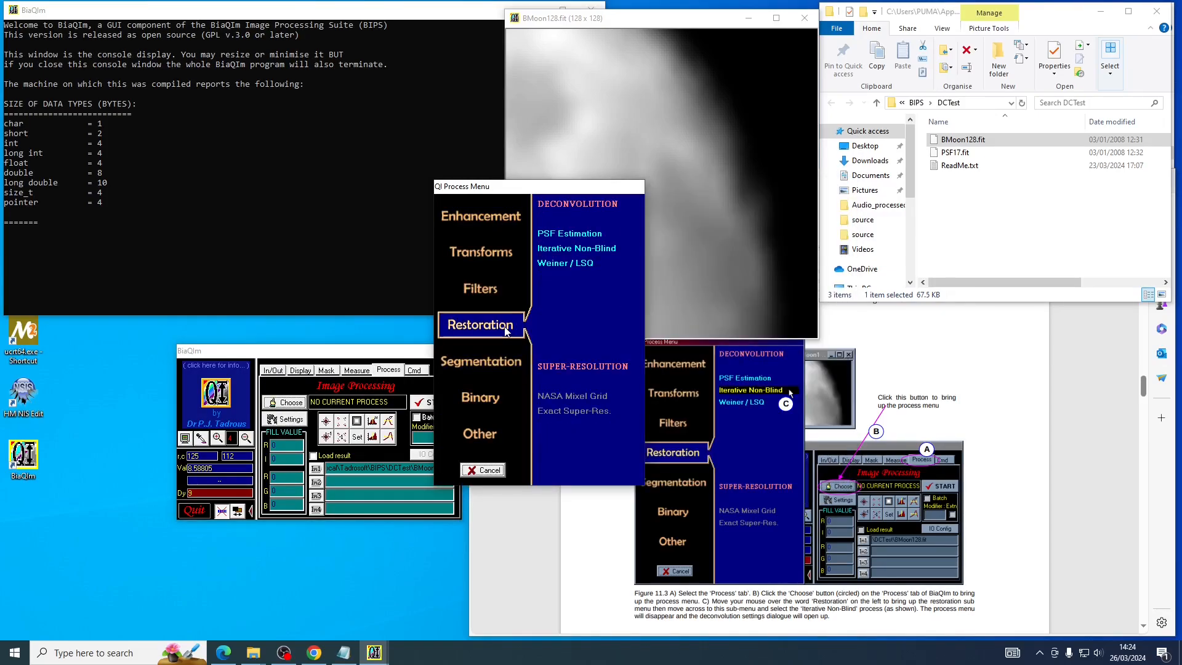
pyautogui.click(595, 250)
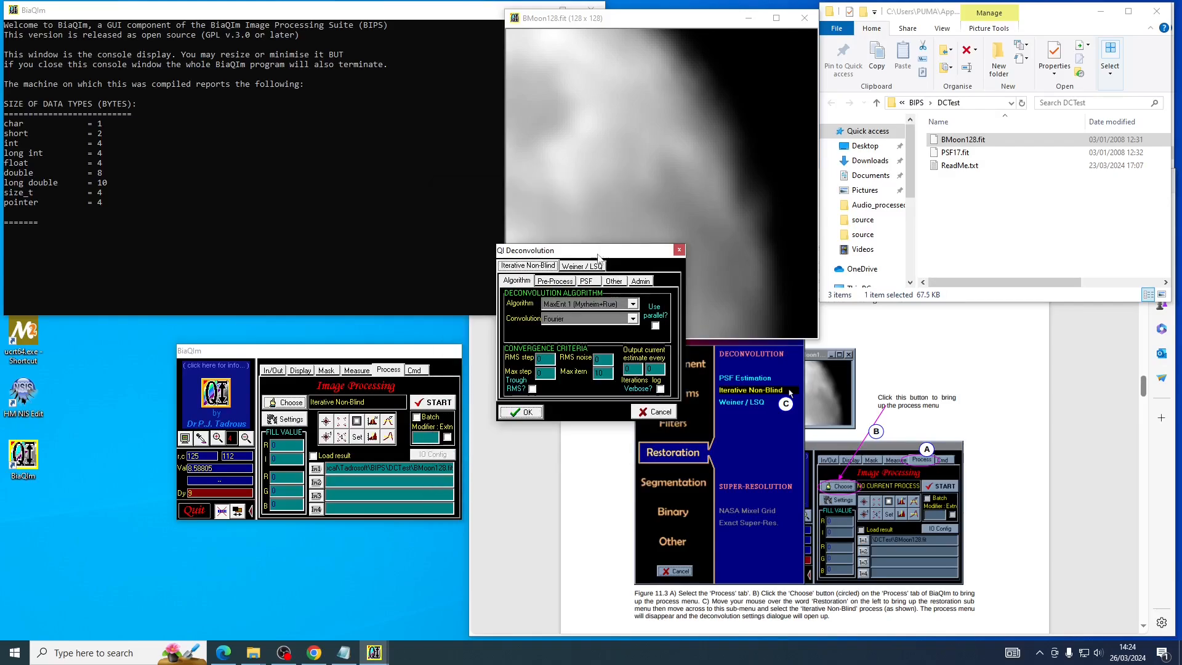
pyautogui.moveTo(618, 257); pyautogui.dragTo(566, 356)
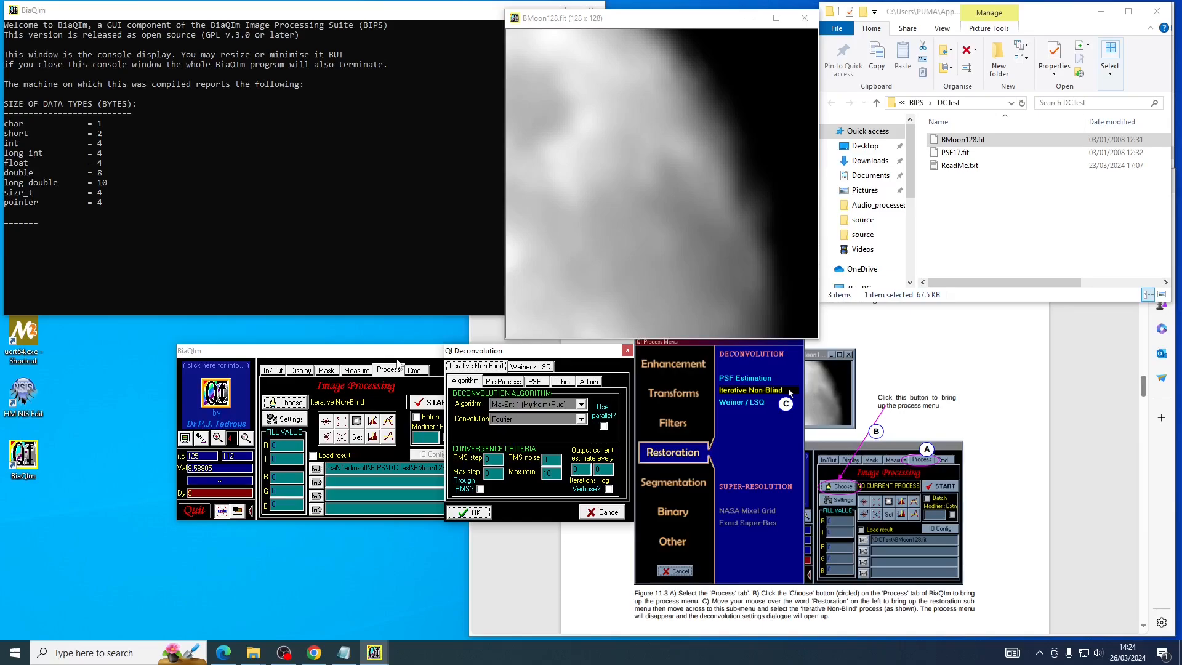
pyautogui.moveTo(392, 351); pyautogui.dragTo(275, 349)
pyautogui.moveTo(560, 351); pyautogui.dragTo(468, 346)
# - Set the deconvolution algorithm to Landweber LSQ with accelerant Biggs AVE 2, enable Verbose, and set the maximum iterations to 128
pyautogui.scroll(-10, 989, 438)
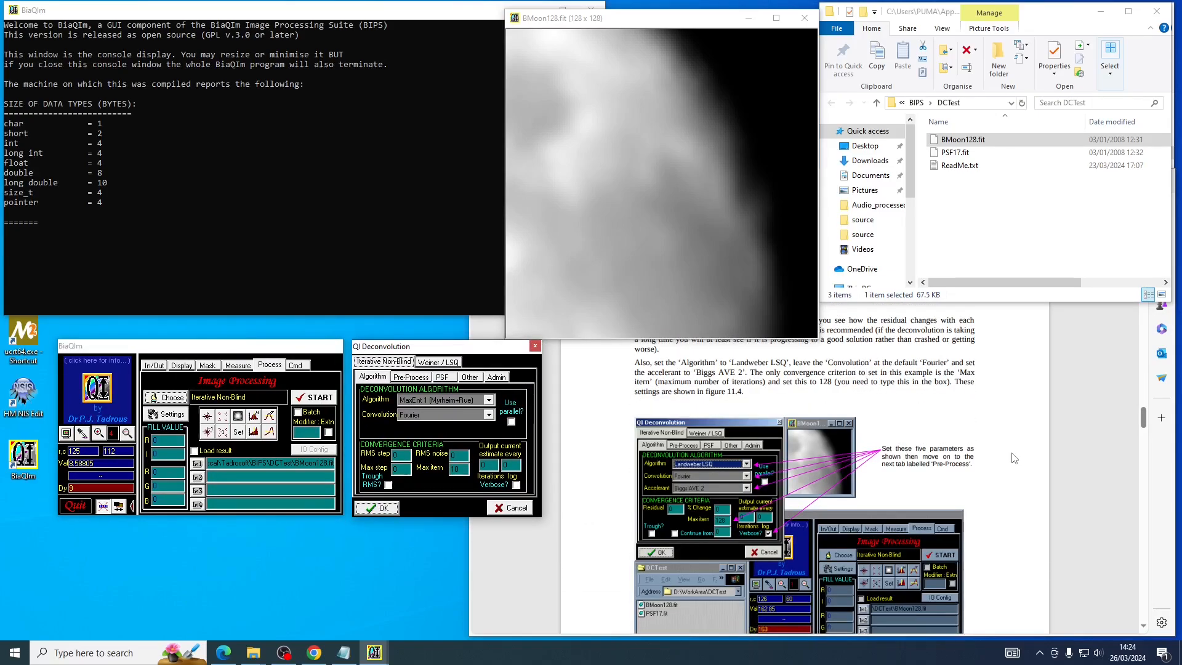
pyautogui.scroll(-1, 1012, 456)
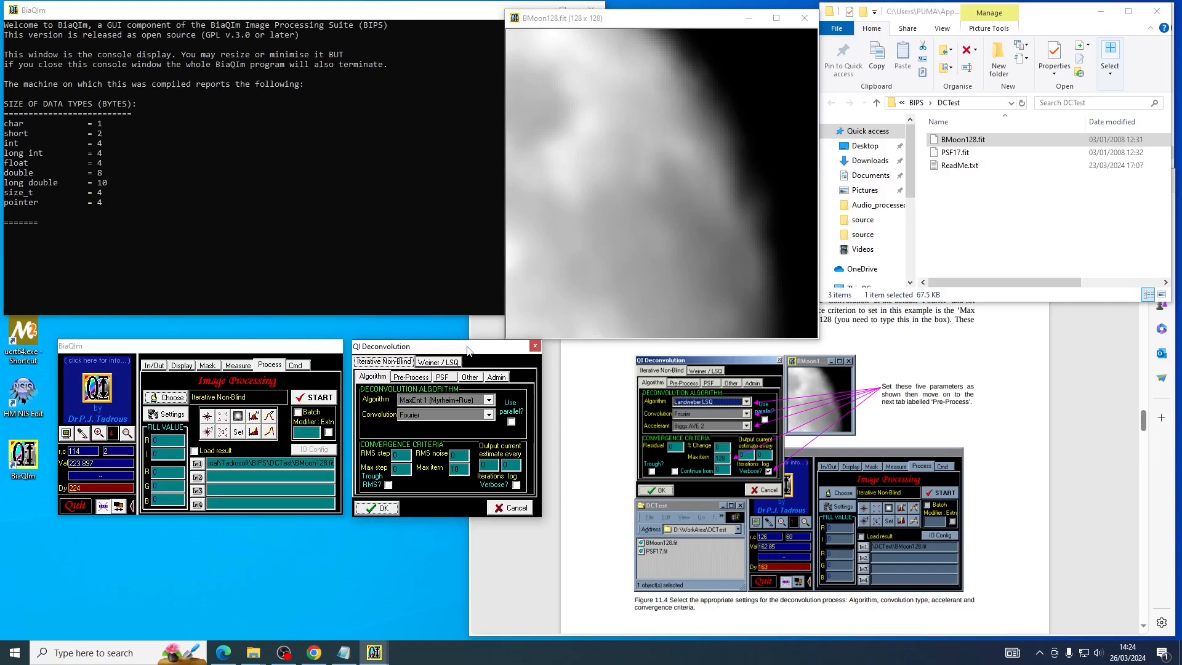
pyautogui.moveTo(468, 351); pyautogui.dragTo(472, 361)
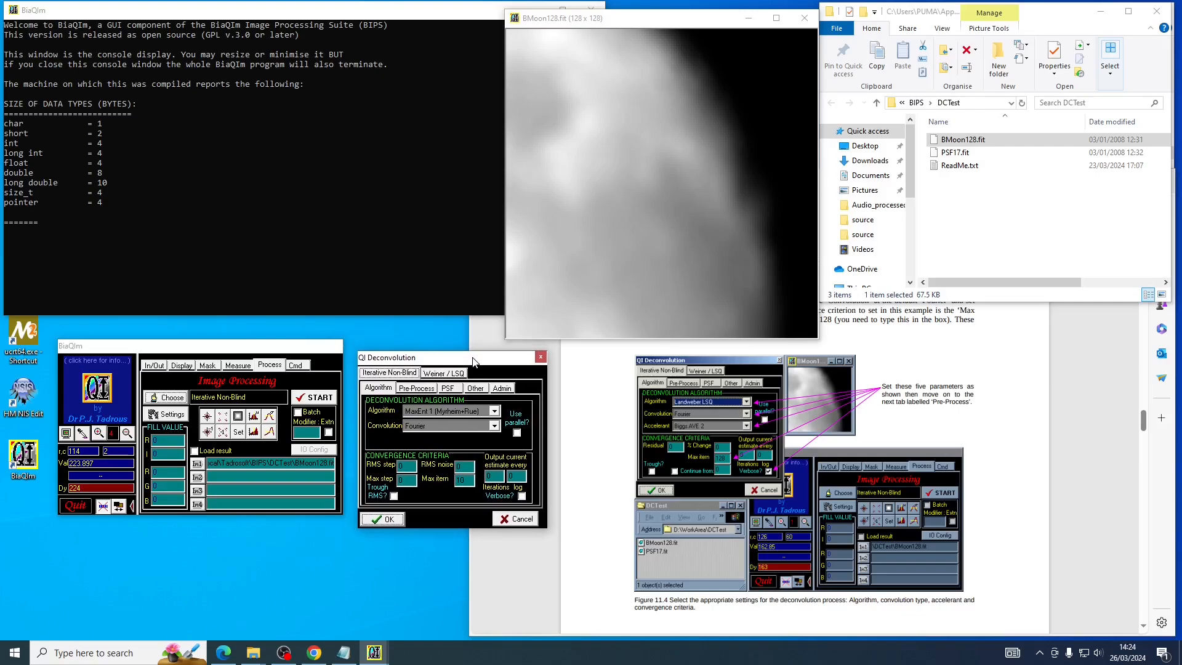
pyautogui.click(494, 411)
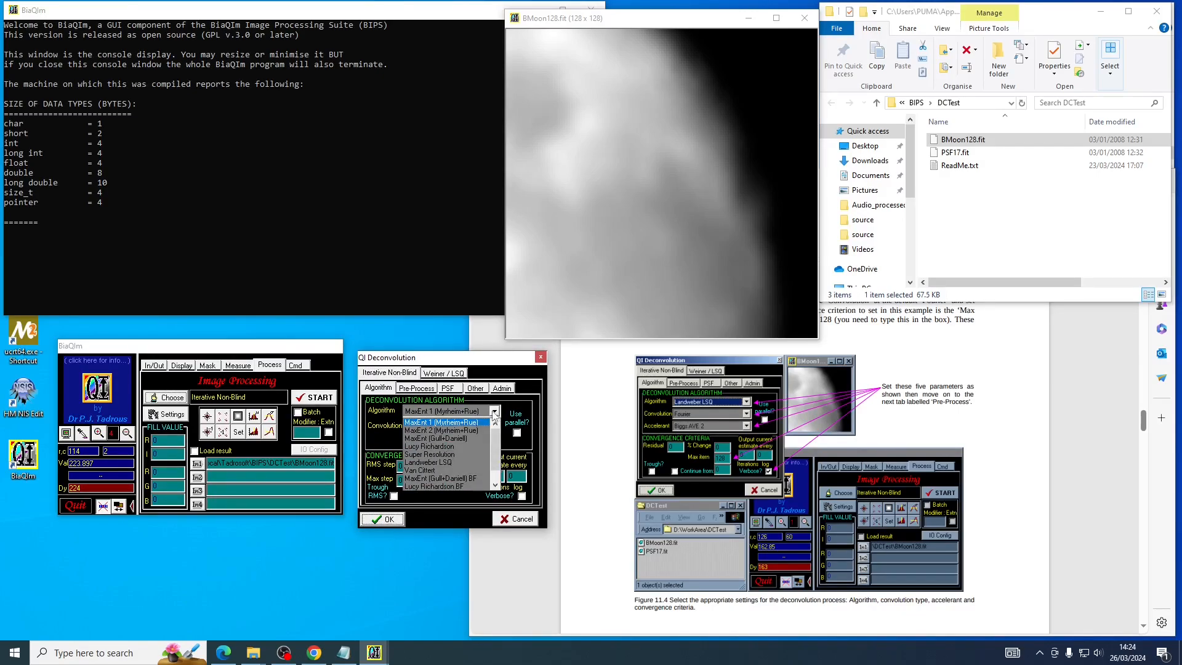
pyautogui.click(434, 462)
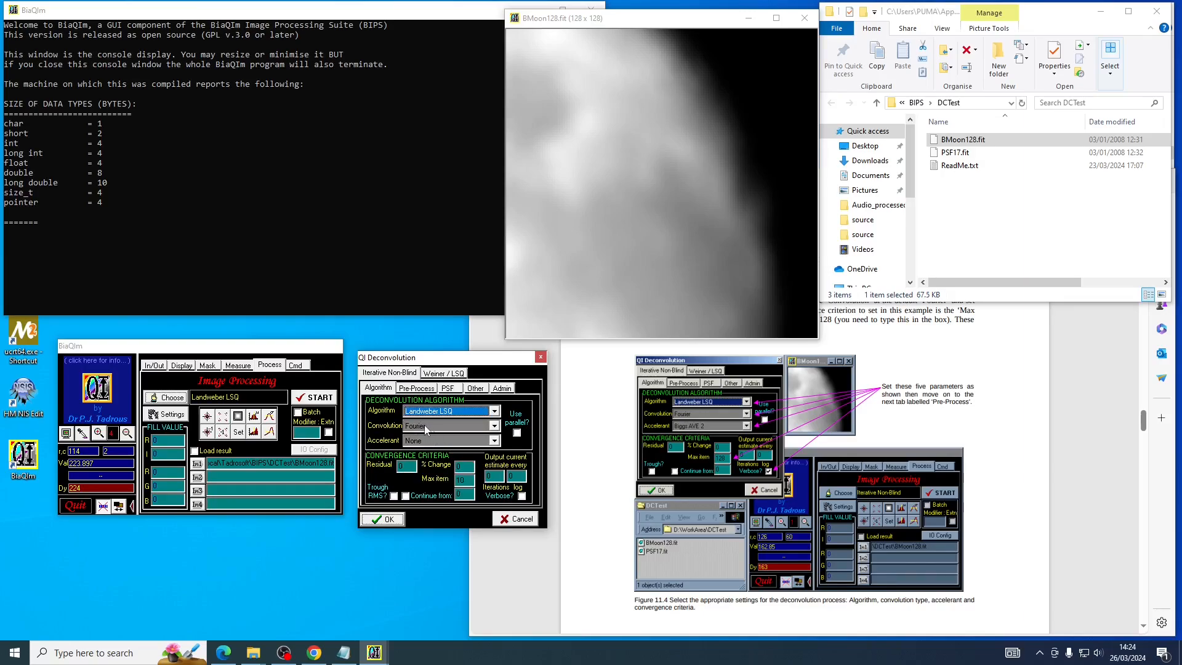
pyautogui.click(491, 441)
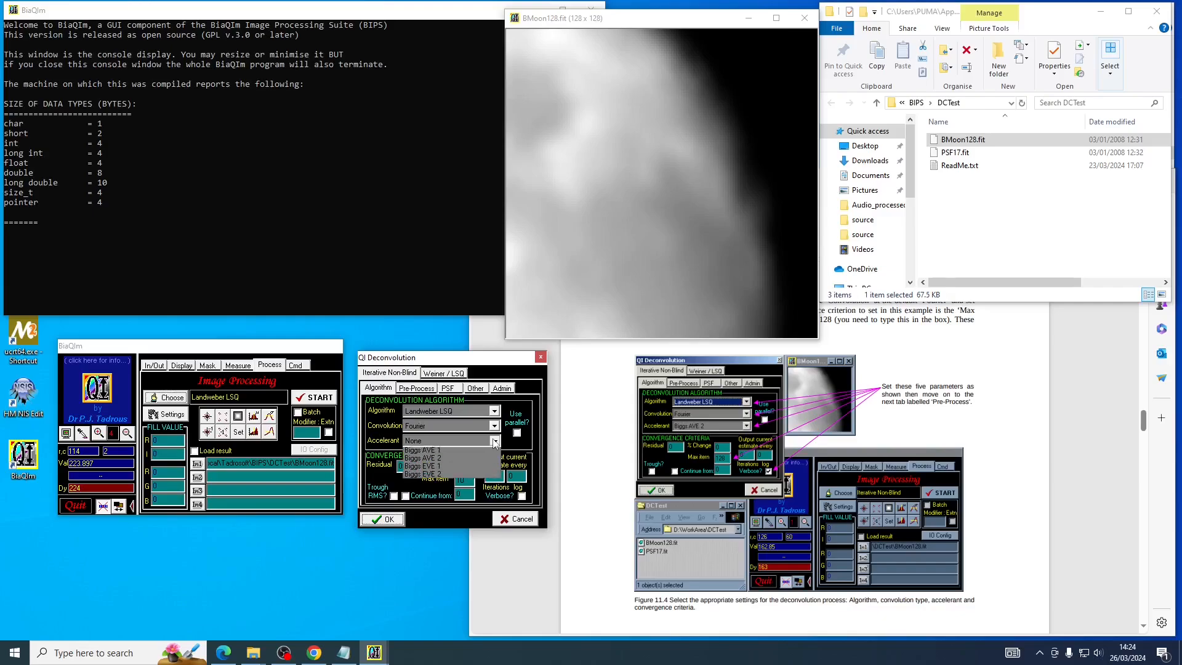
pyautogui.click(439, 467)
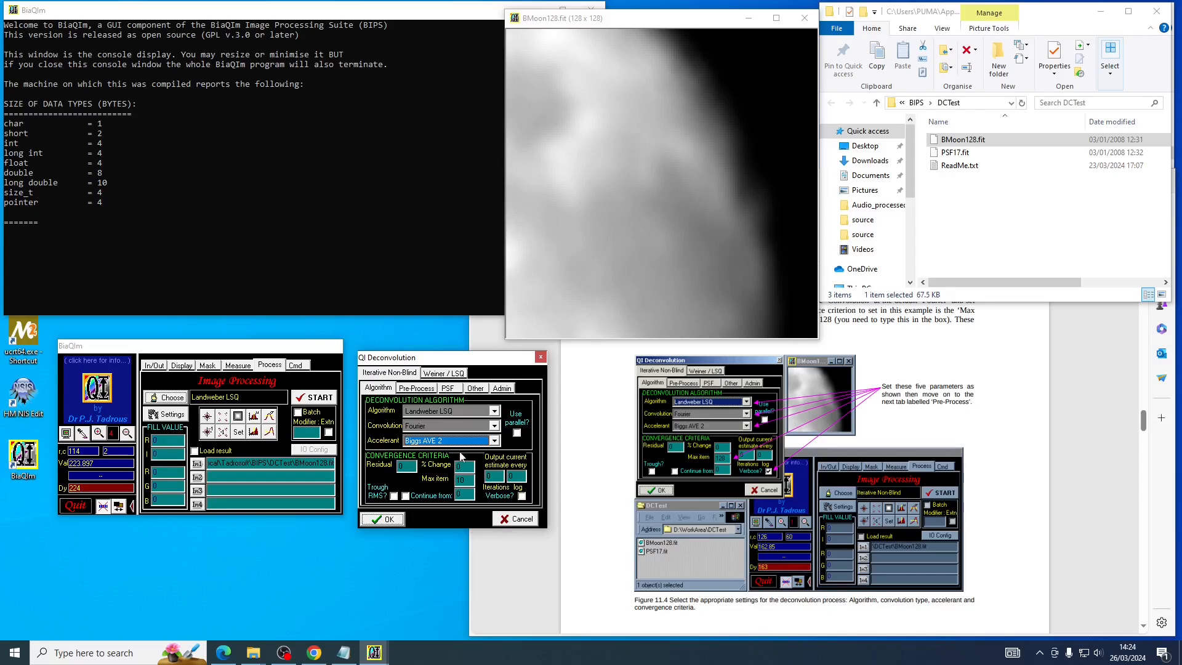
pyautogui.click(522, 497)
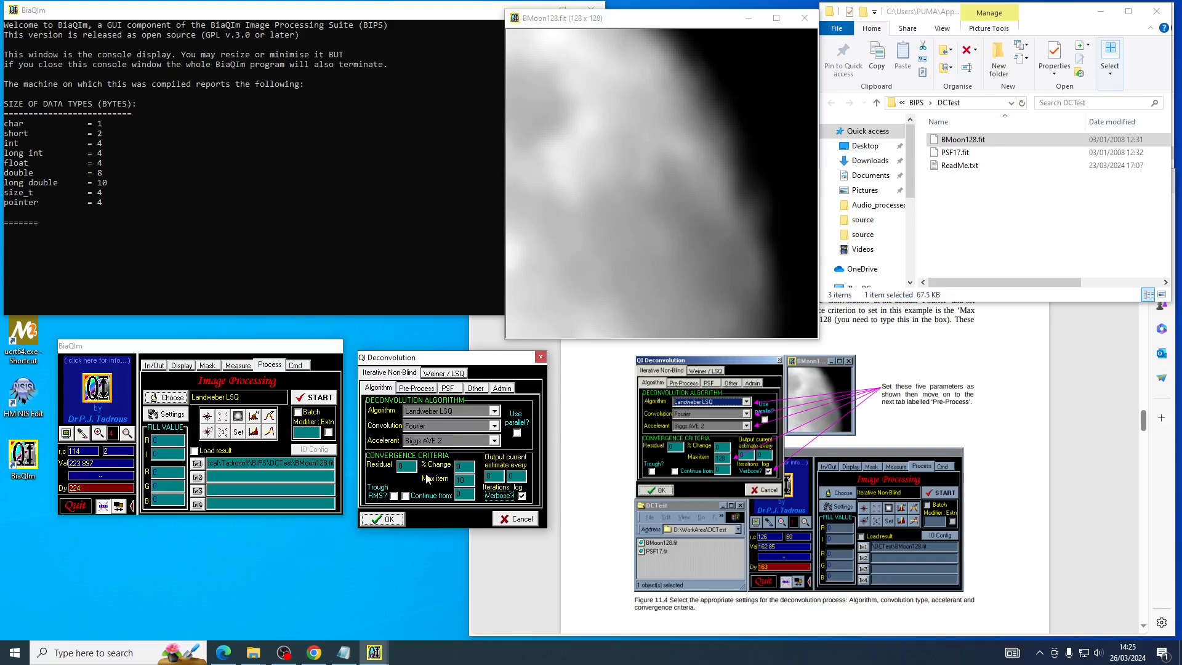
pyautogui.doubleClick(463, 480)
# - Following the guide's next figure, enable the Solve border treatment in the deconvolution's pre-process settings
pyautogui.scroll(-5, 804, 464)
pyautogui.scroll(-5, 804, 464)
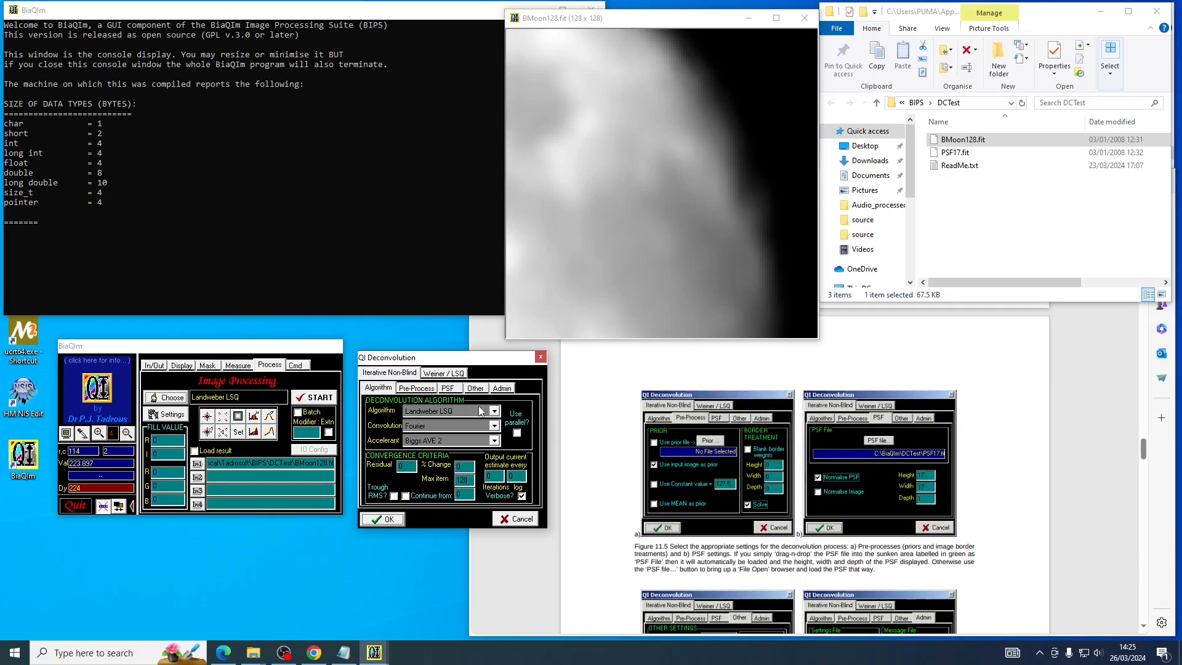
pyautogui.click(419, 389)
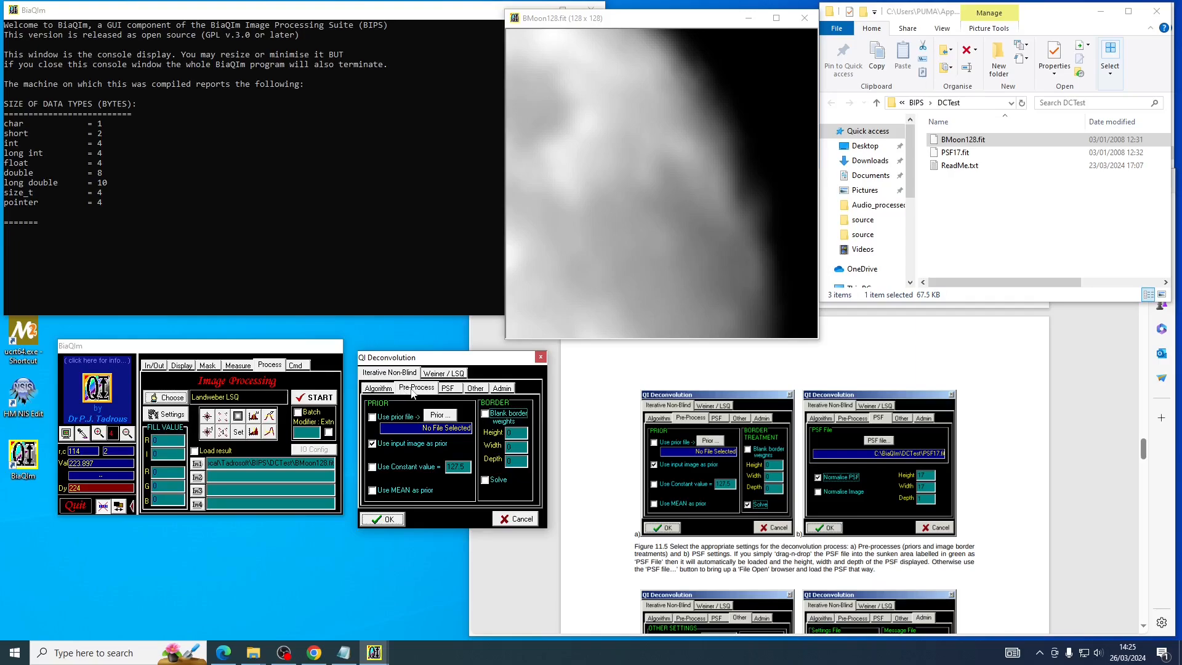
pyautogui.click(485, 481)
# - Load PSF17.fit from the DCTest folder as the deconvolution's PSF file
pyautogui.scroll(-2, 774, 468)
pyautogui.scroll(1, 774, 468)
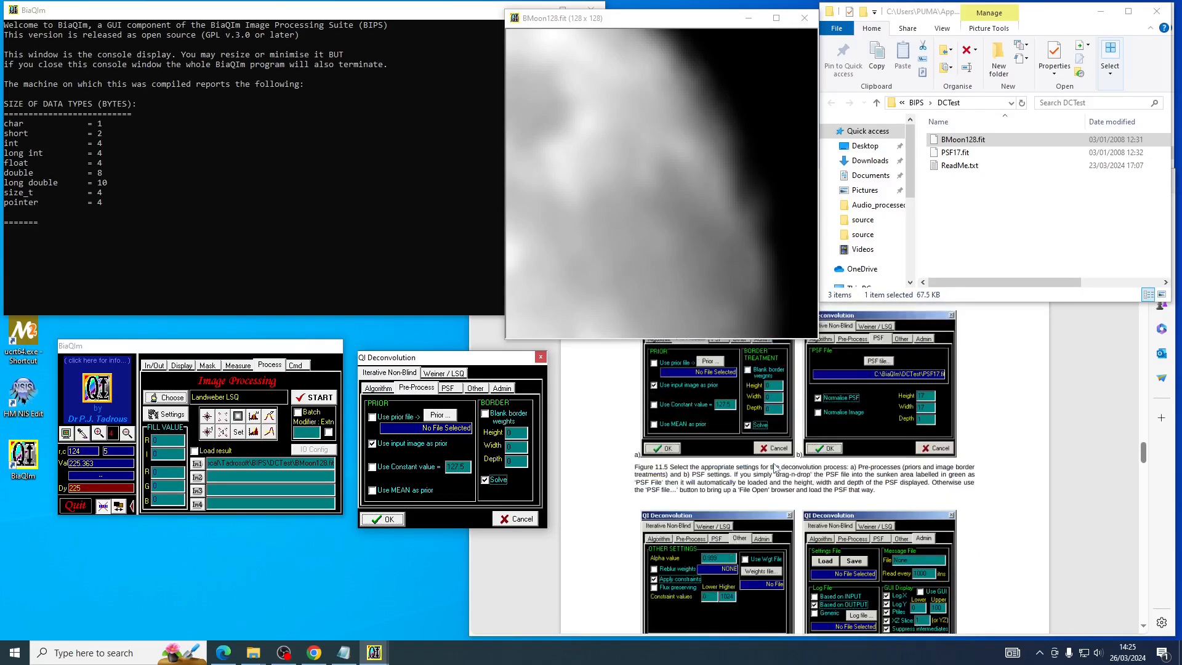
pyautogui.click(449, 388)
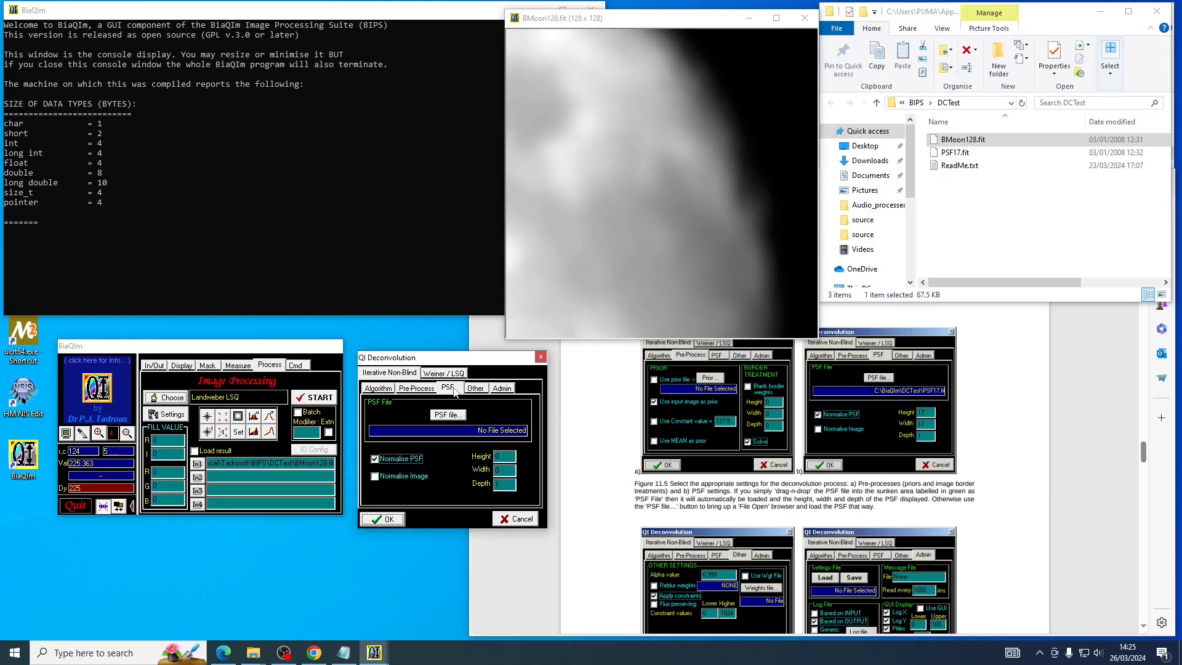
pyautogui.click(940, 157)
pyautogui.moveTo(940, 157); pyautogui.dragTo(501, 412)
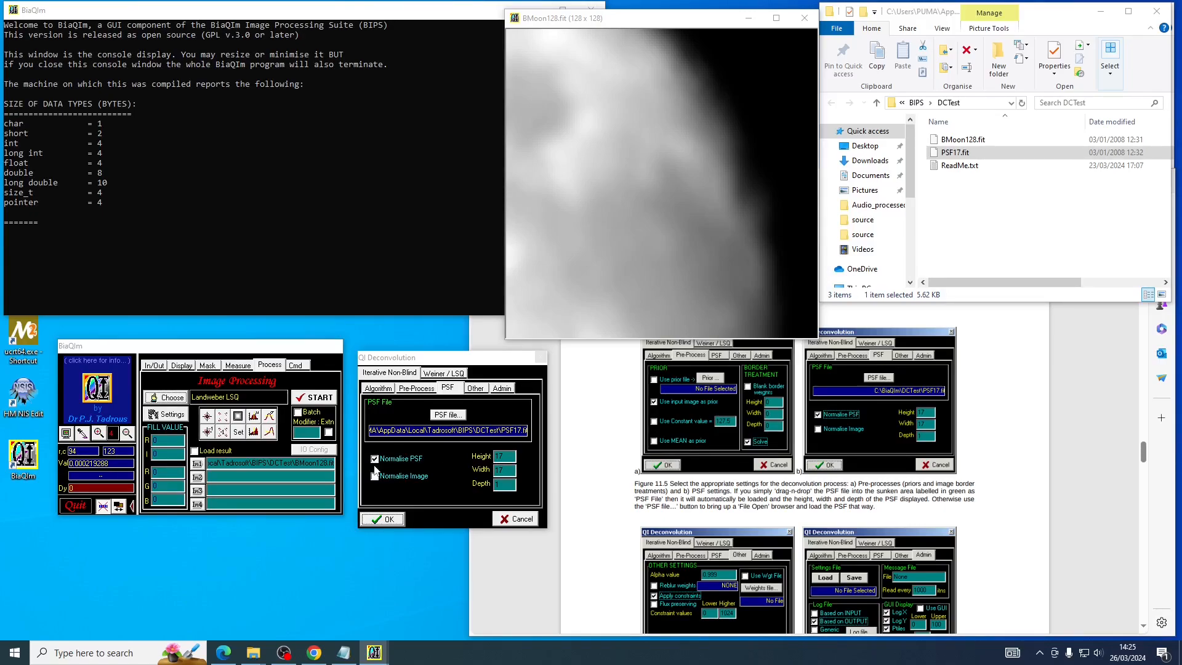
# - Among the other deconvolution settings, enable Apply constraints and set the higher constraint value to 1024
pyautogui.click(475, 389)
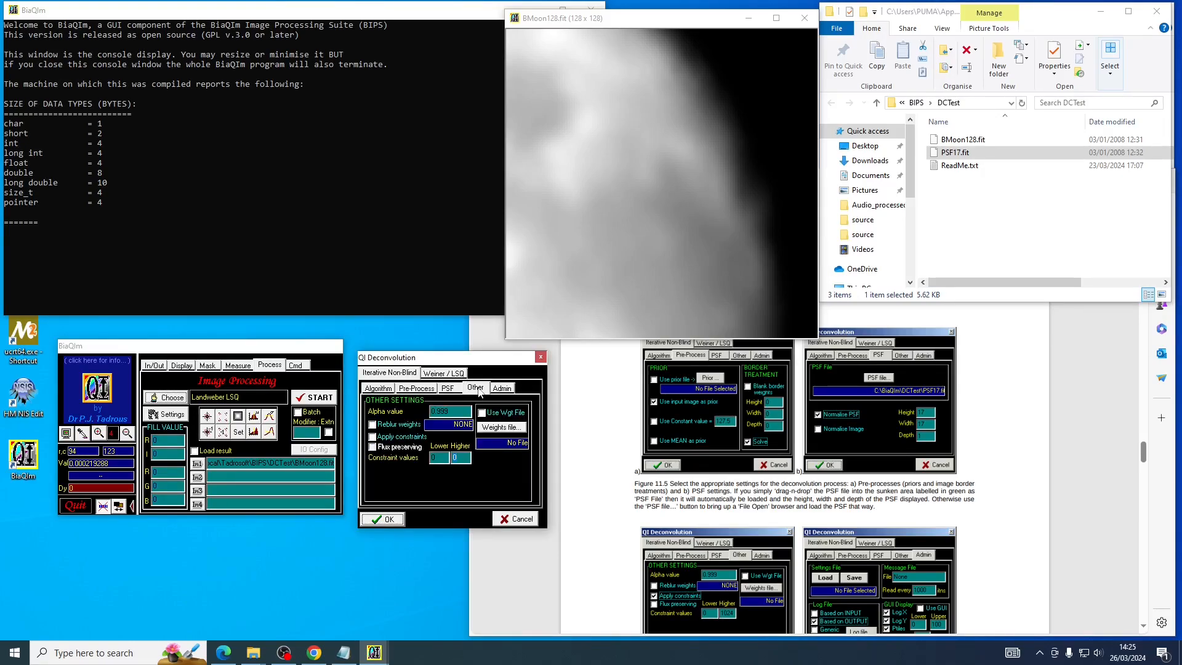
pyautogui.scroll(-1, 784, 461)
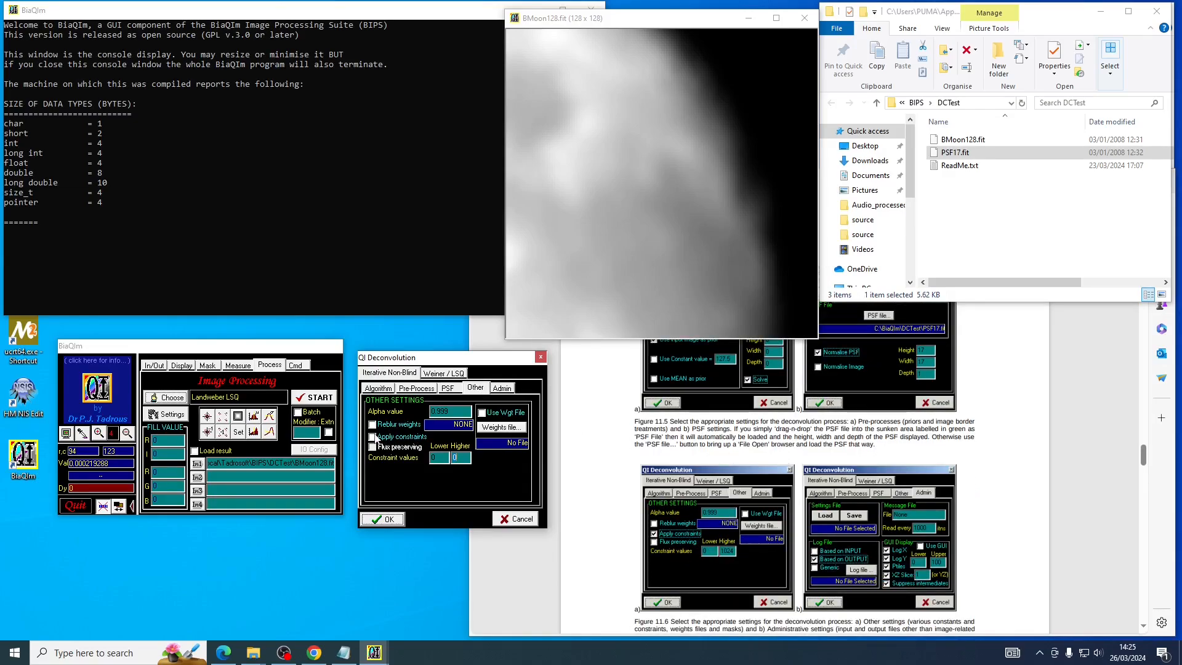
pyautogui.click(373, 437)
pyautogui.click(456, 457)
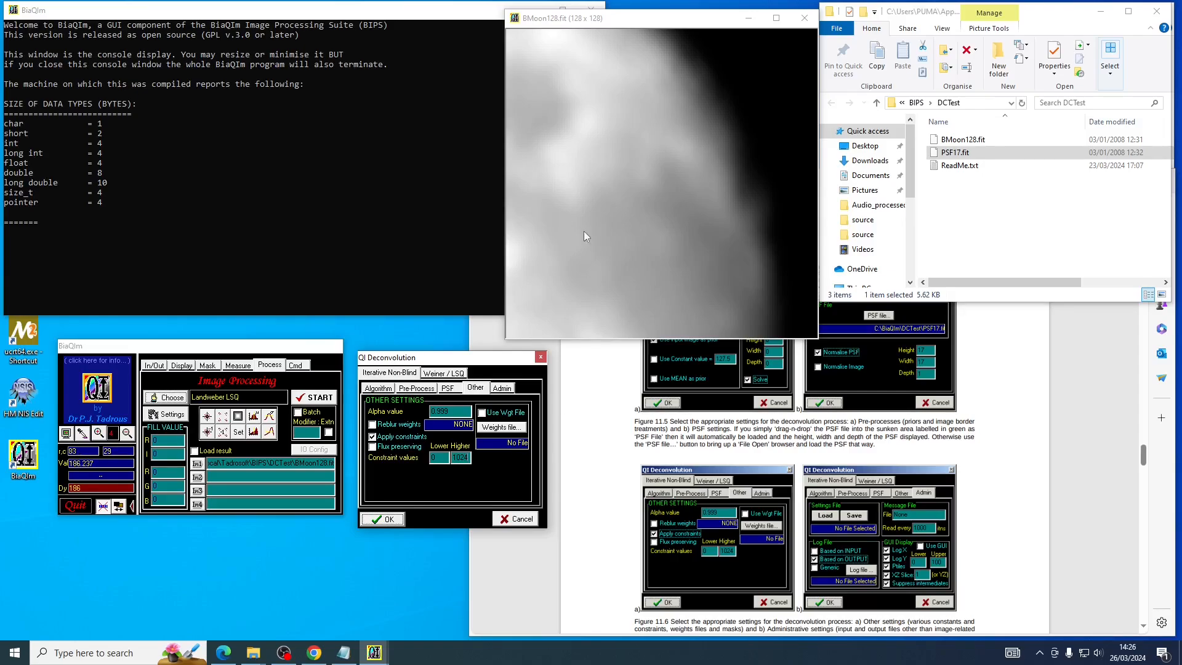
# - Base the log file name on OUTPUT in the administrative settings and accept the deconvolution settings
pyautogui.click(504, 390)
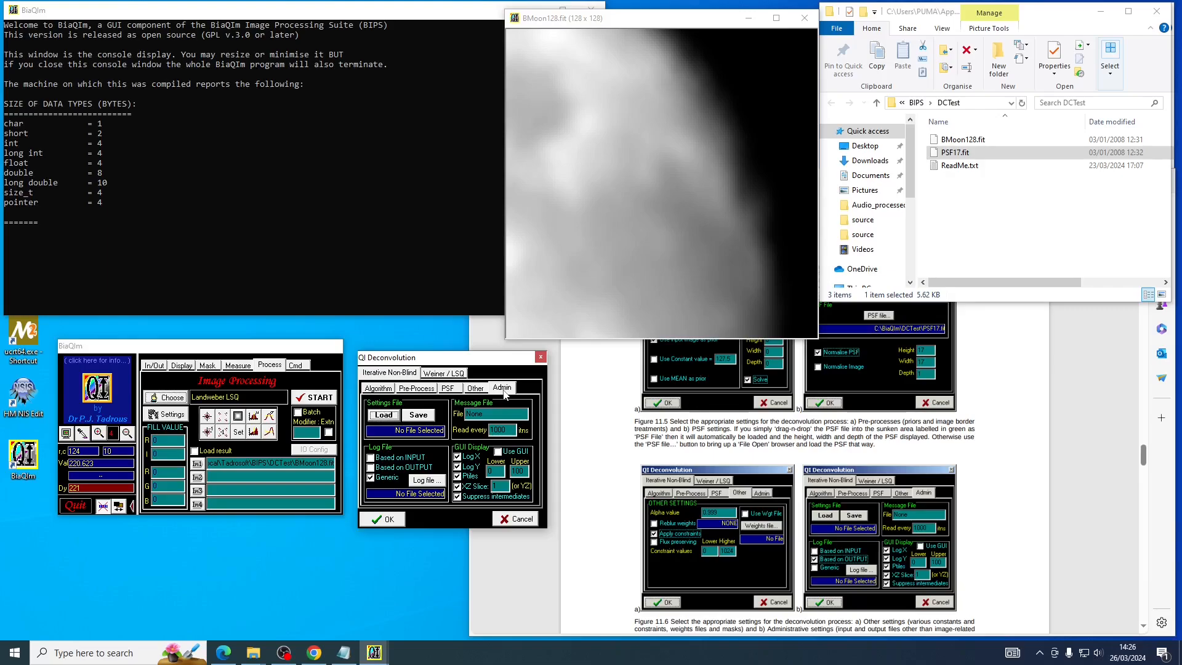
pyautogui.click(371, 468)
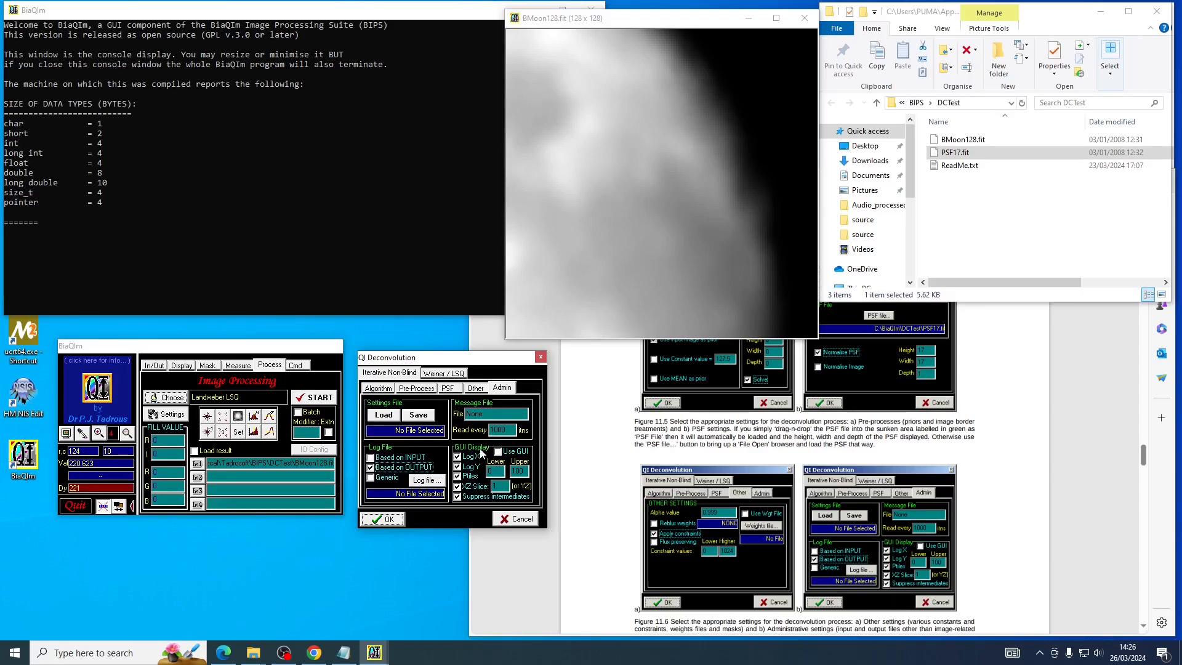
pyautogui.click(383, 520)
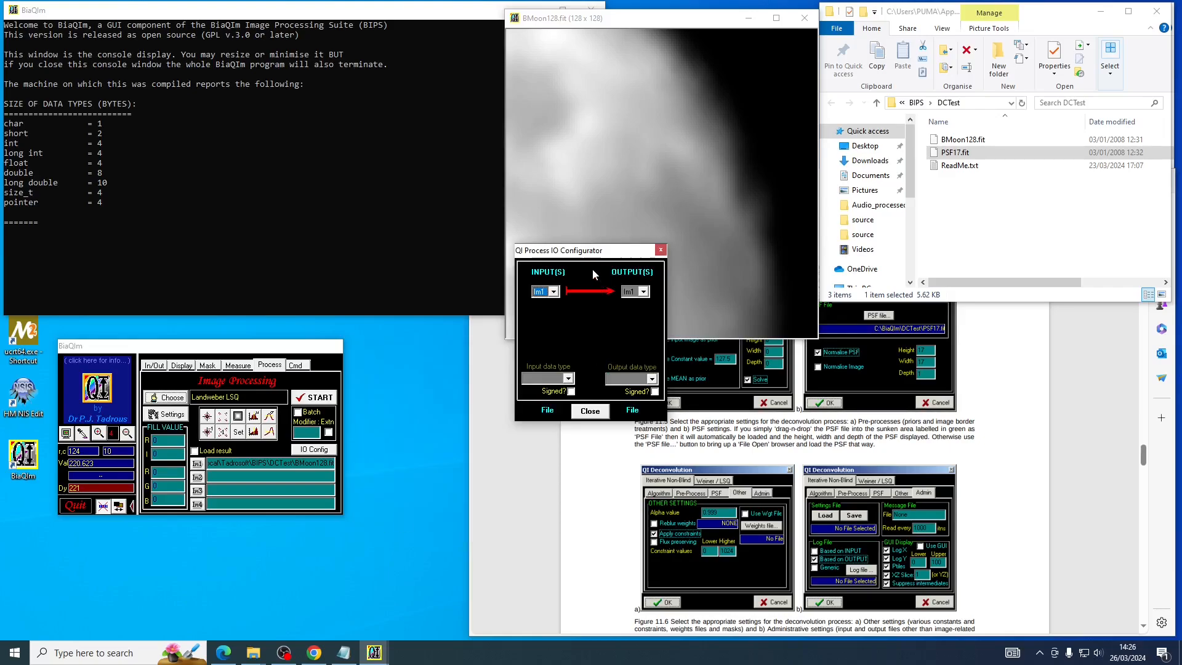
# - Place the IO Configurator beside the main BiaQIm window, set the input data type to FITS, and direct the output to Im2
pyautogui.moveTo(601, 263); pyautogui.dragTo(438, 358)
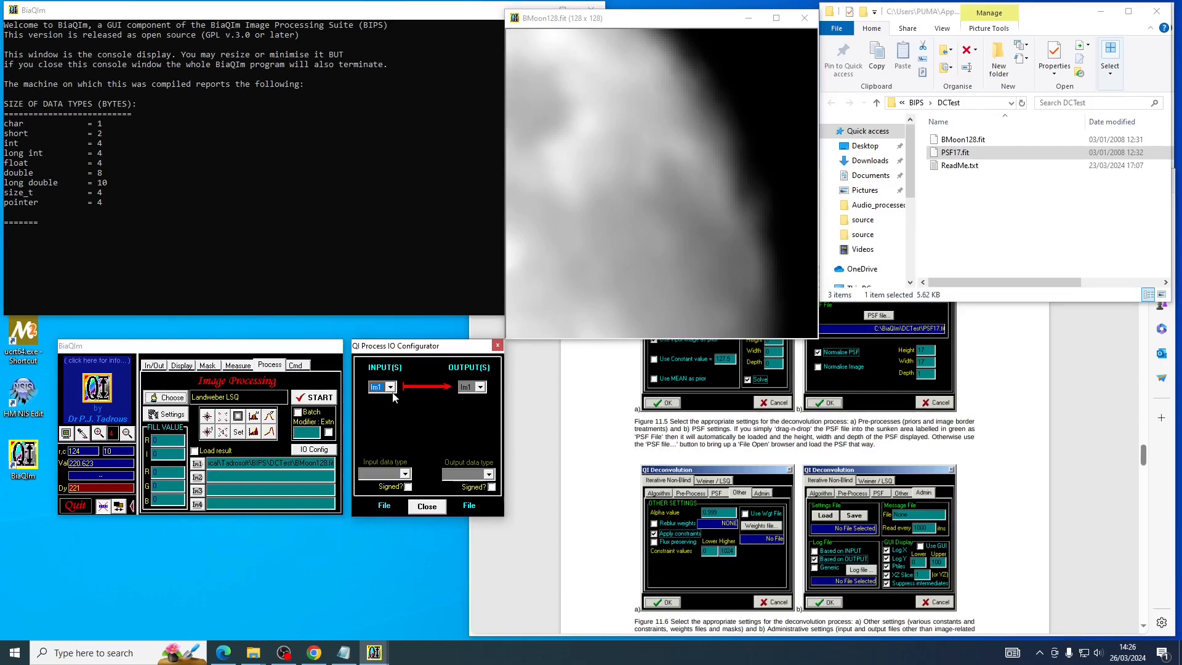
pyautogui.click(405, 474)
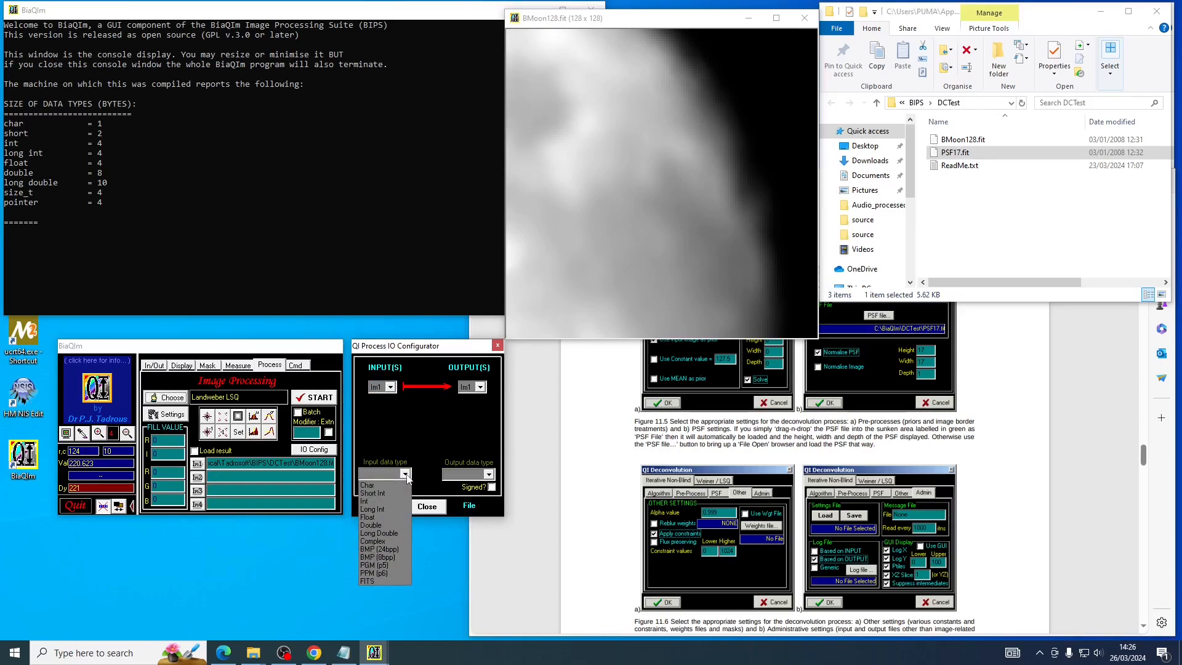
pyautogui.click(372, 581)
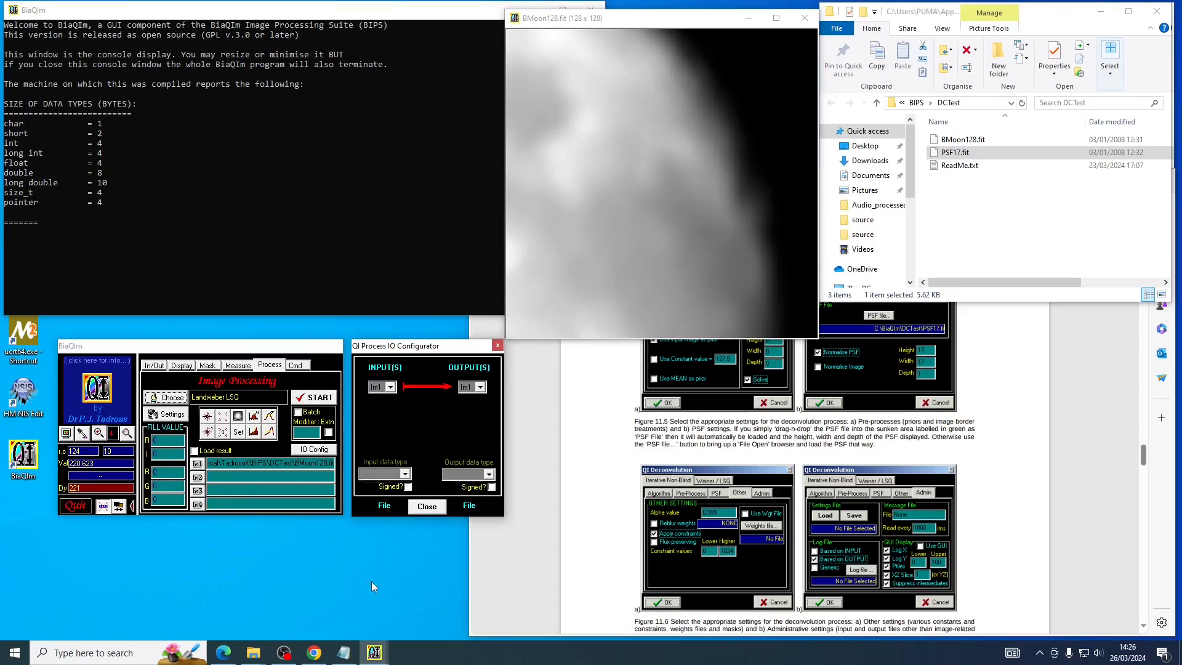
pyautogui.click(481, 389)
# - Name the Im2 output LWDCMoon.fit with FITS as its output data type, enable Load result, and close the IO Configurator
pyautogui.click(276, 477)
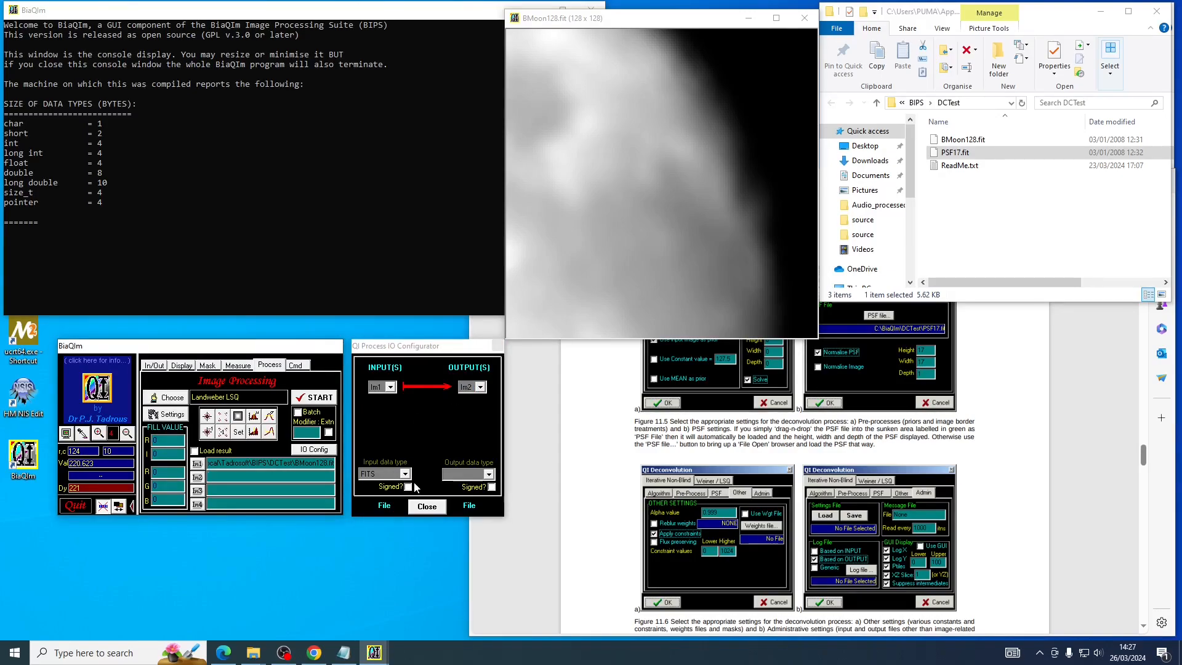
pyautogui.write('LWDCMoon.fit')
pyautogui.click(489, 474)
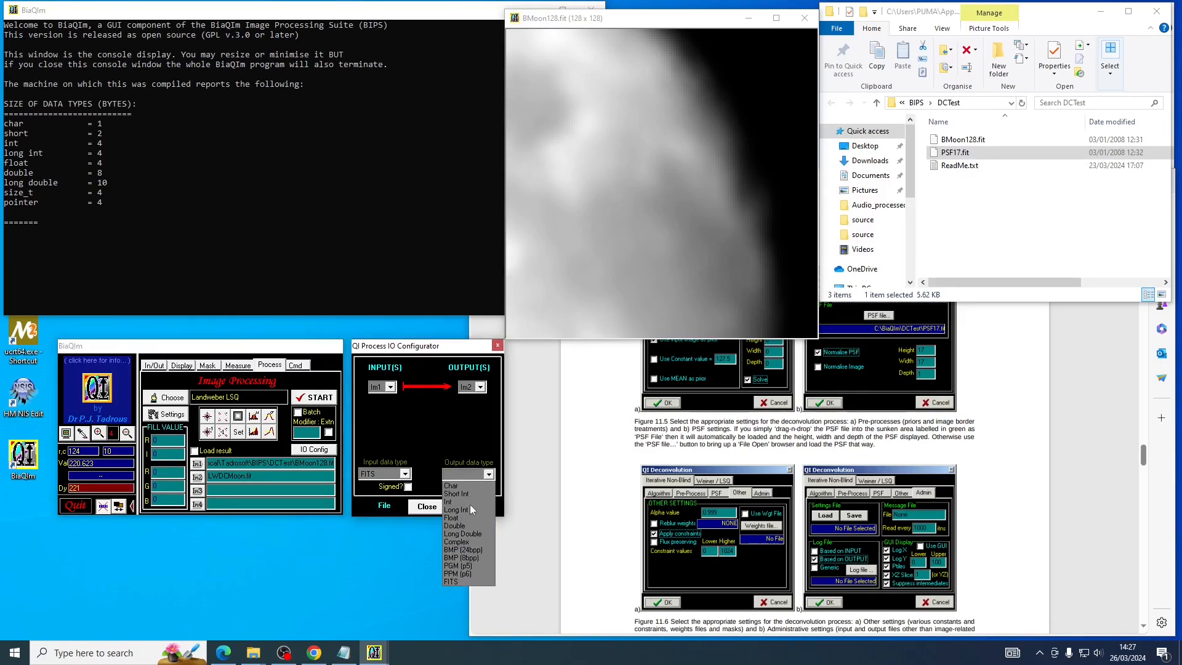
pyautogui.click(450, 581)
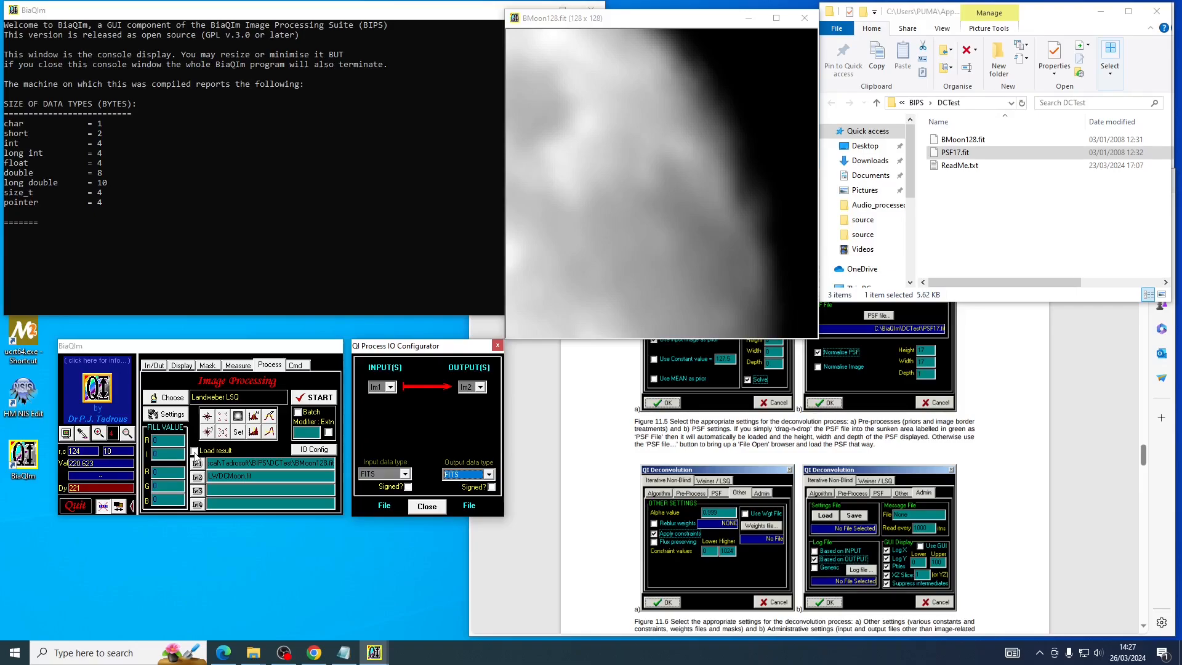
pyautogui.click(195, 451)
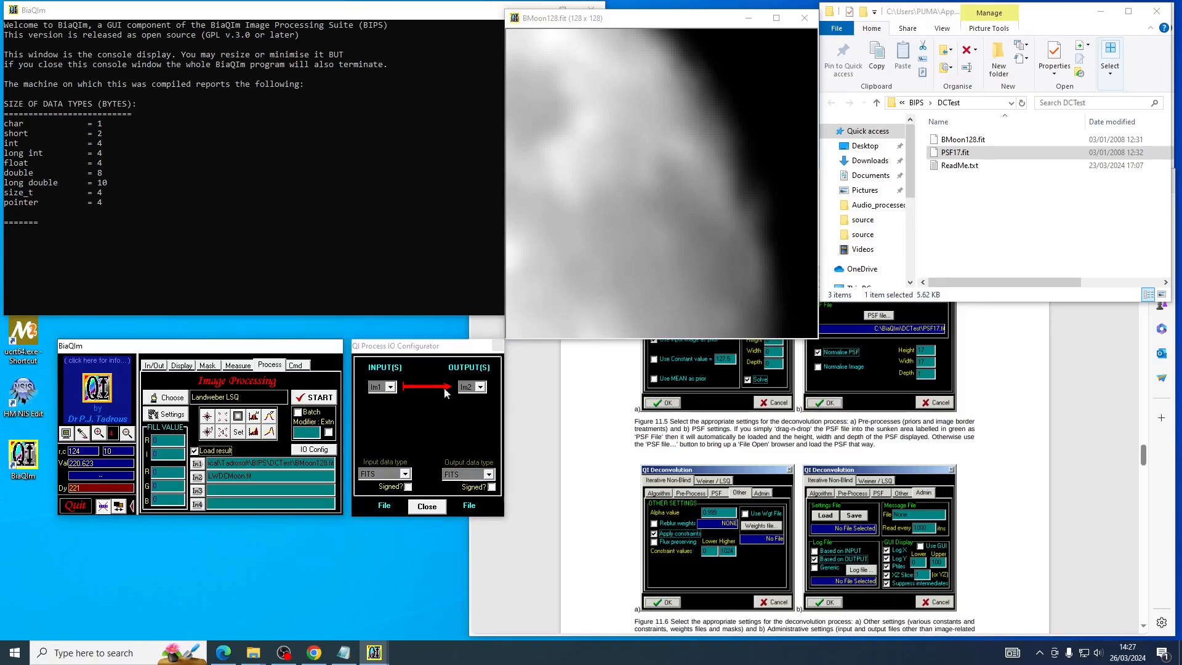
pyautogui.click(427, 507)
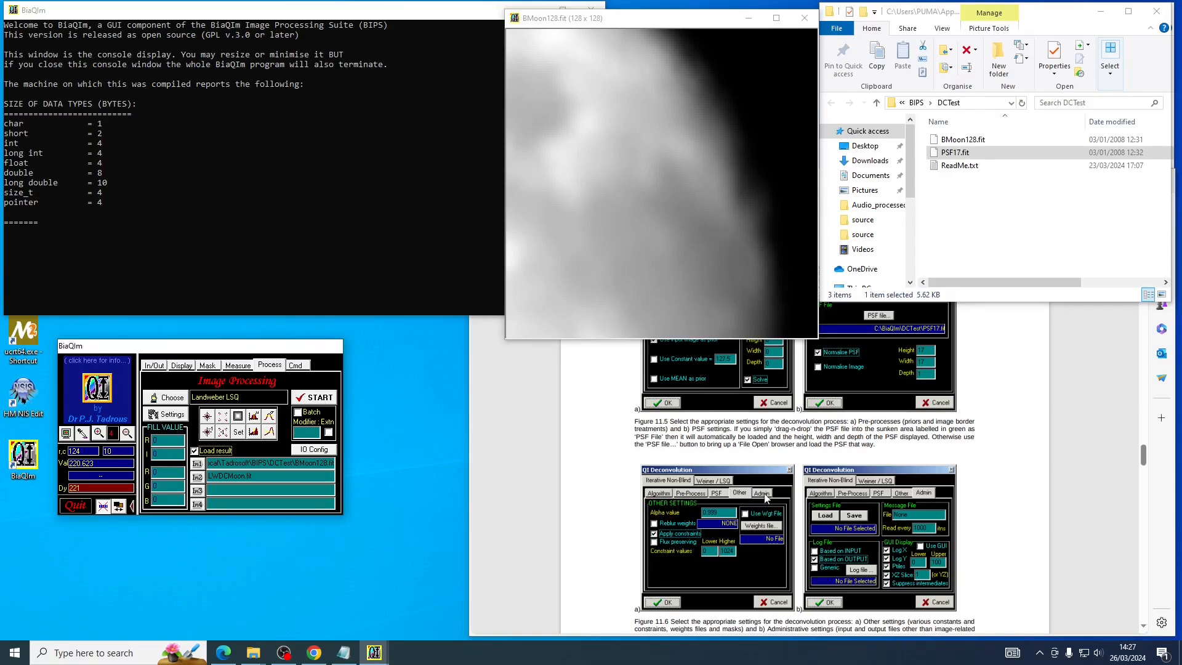
# - Check the guide's run instructions, move the BMoon128.fit image off the console window, and start the deconvolution
pyautogui.scroll(-10, 769, 503)
pyautogui.scroll(-8, 769, 504)
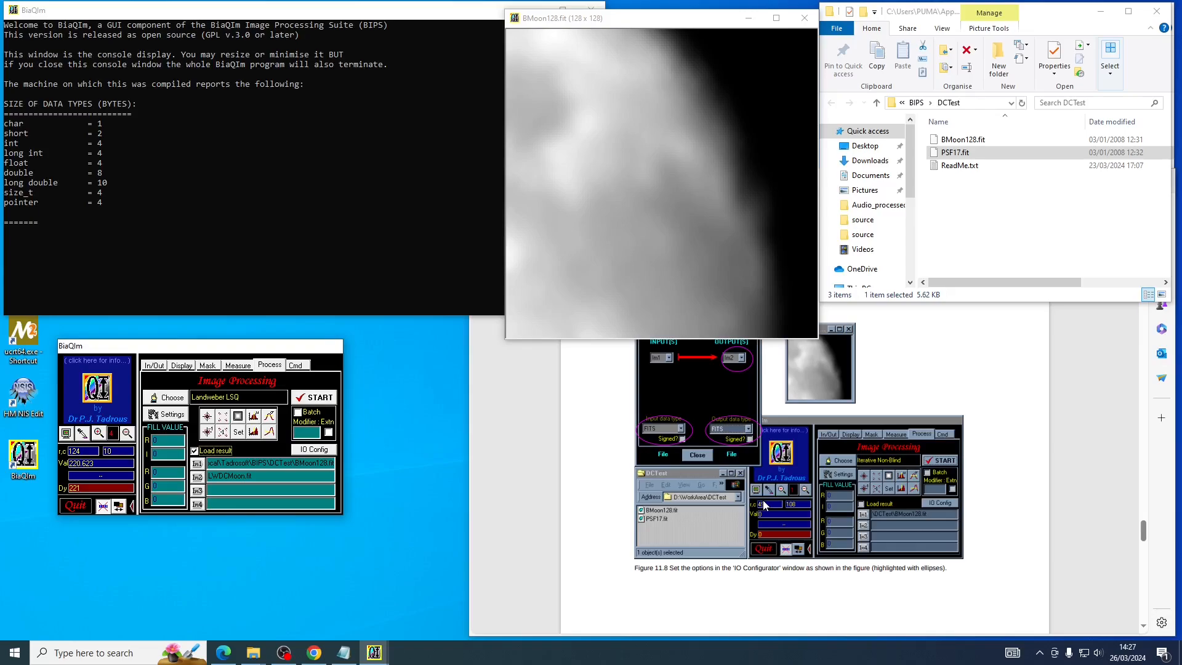
pyautogui.scroll(-8, 764, 505)
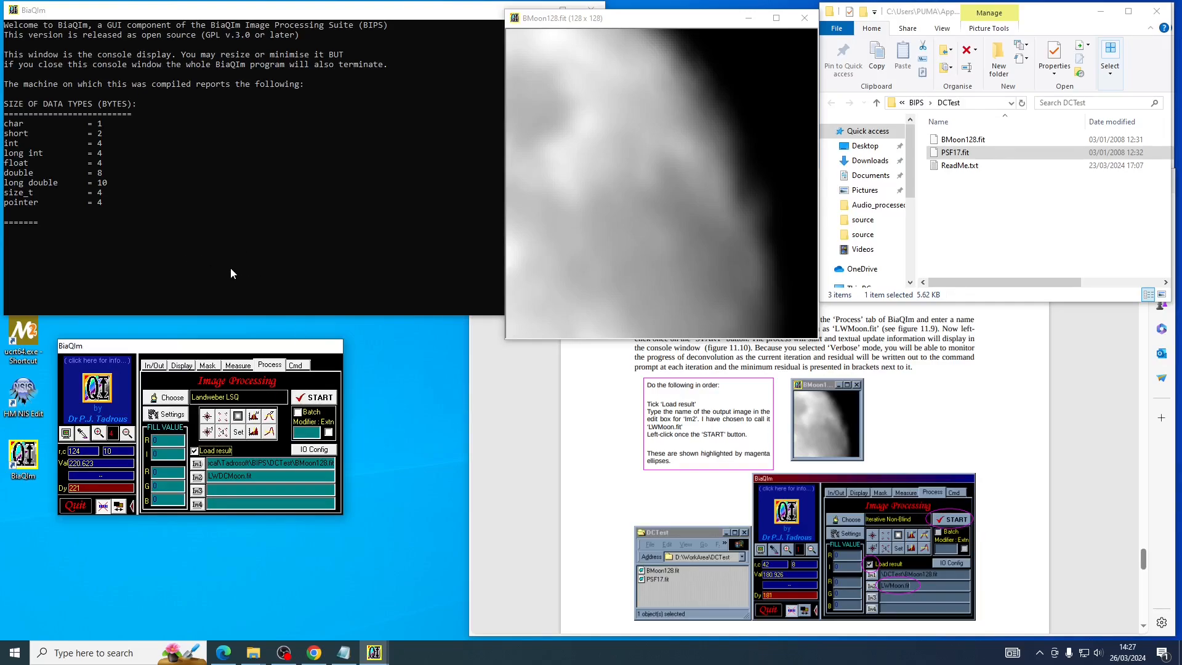
pyautogui.moveTo(613, 21); pyautogui.dragTo(724, 127)
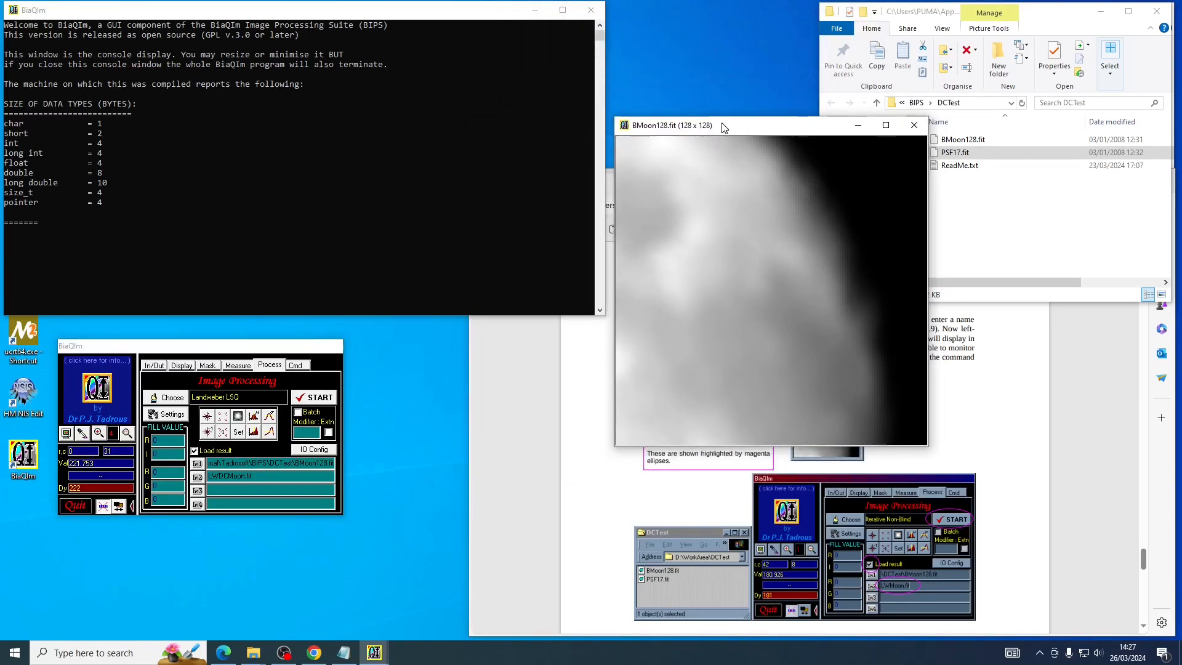
pyautogui.click(316, 399)
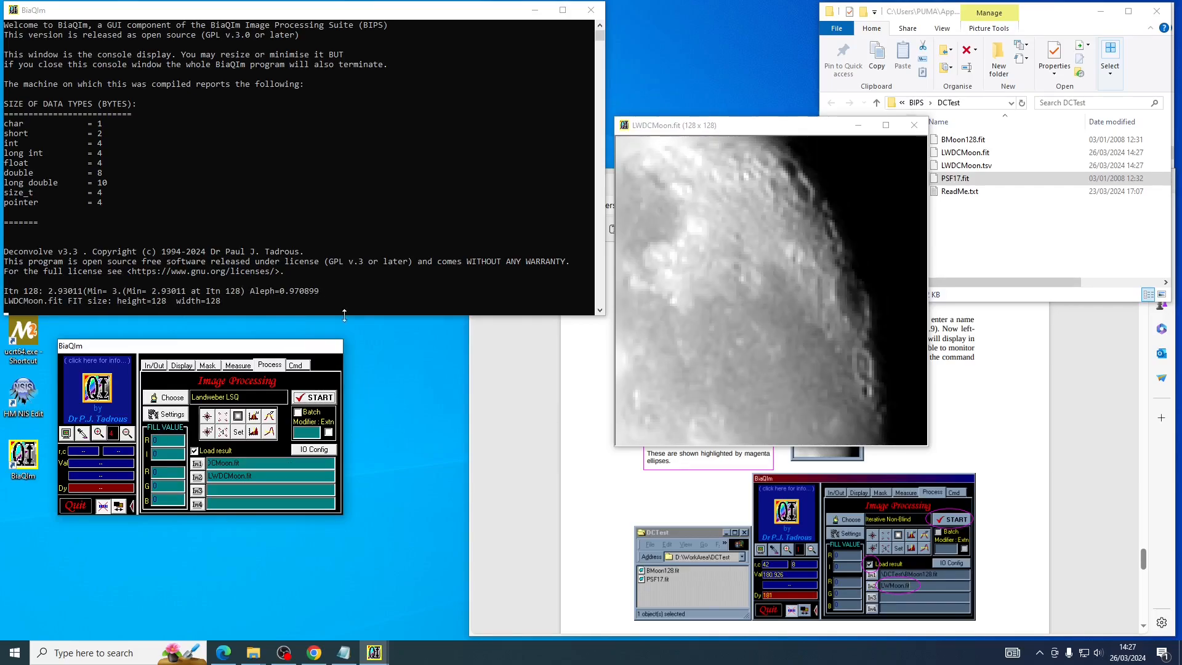
# - Show the list of loaded files from the Input/Output page and move the LWDCMoon.fit image window clear of it
pyautogui.moveTo(776, 132); pyautogui.dragTo(523, 202)
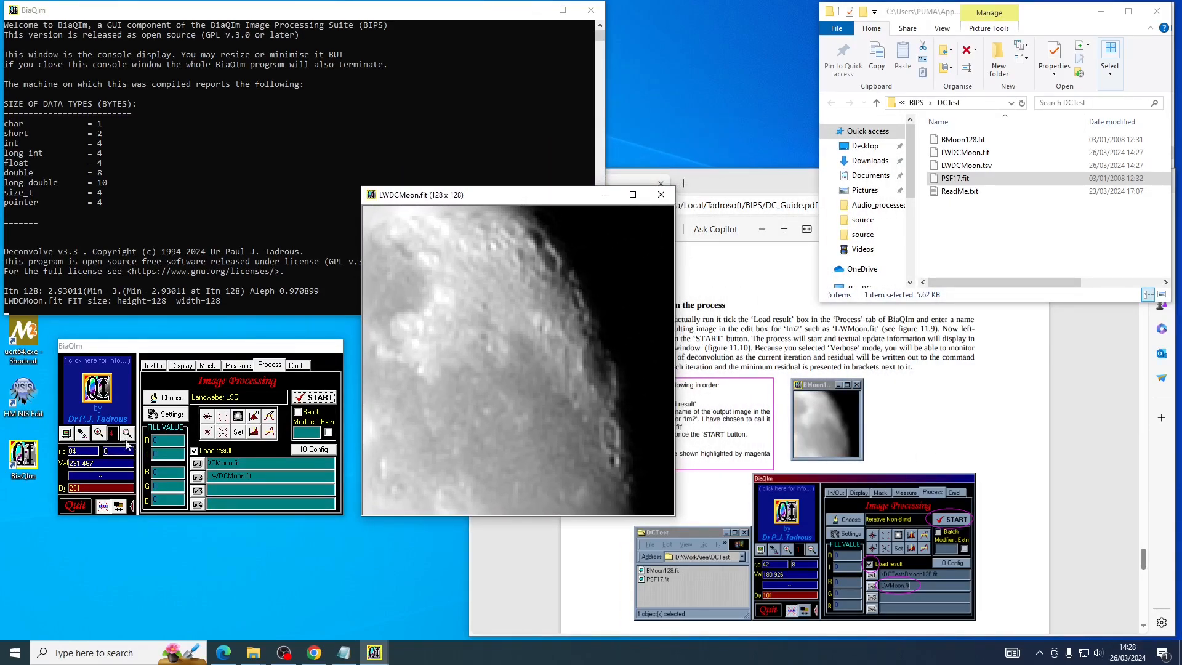
pyautogui.click(155, 365)
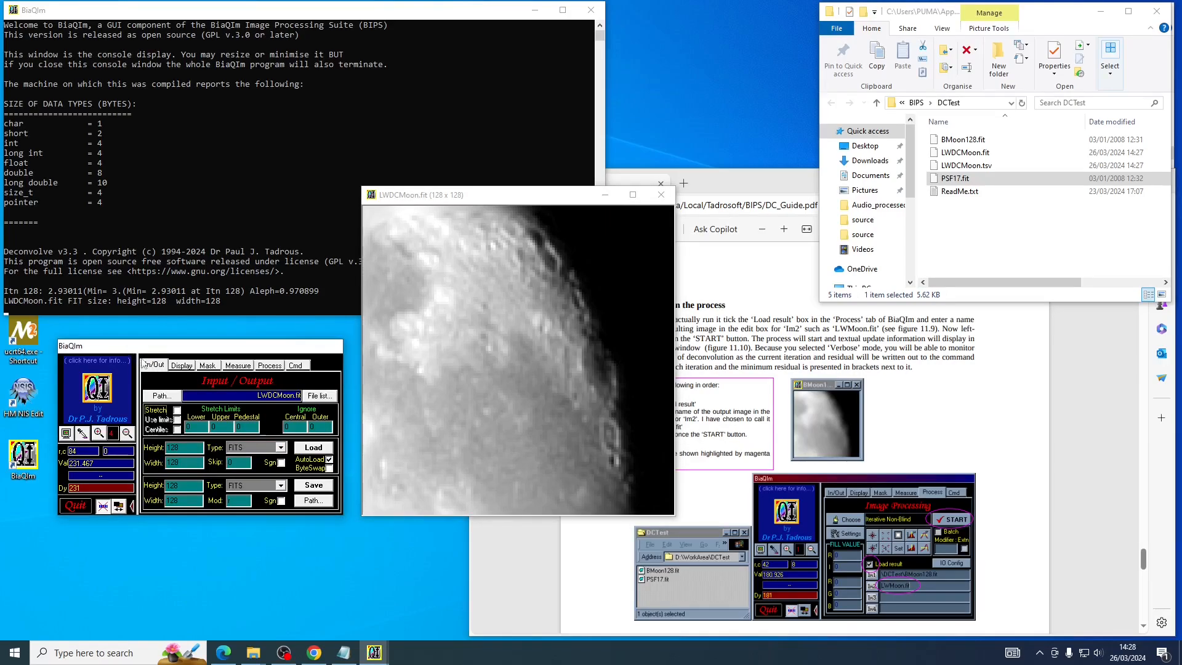
pyautogui.click(321, 397)
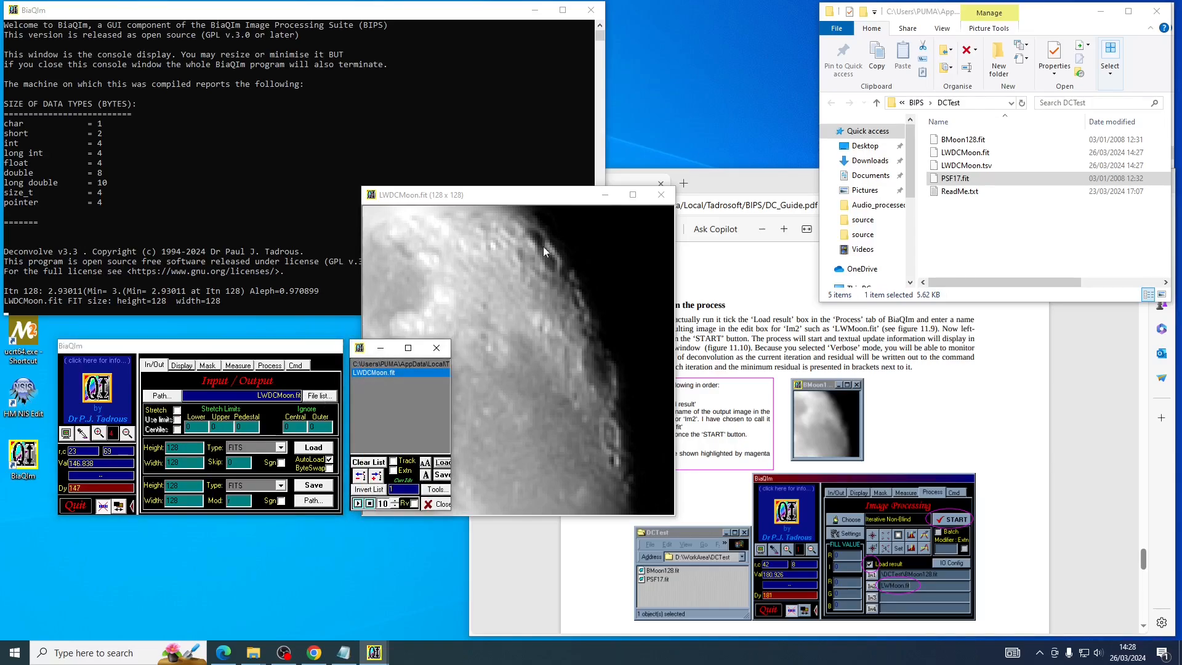
pyautogui.moveTo(553, 202); pyautogui.dragTo(680, 203)
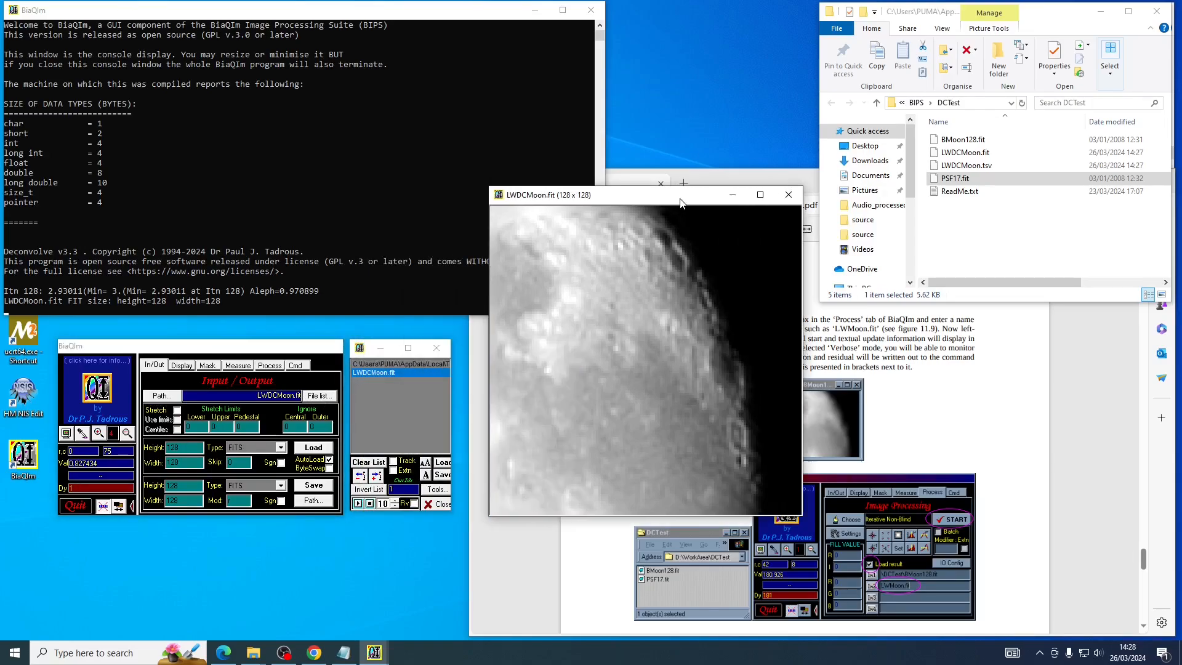
# - Compare the blurred BMoon128.fit with the deconvolved LWDCMoon.fit by switching repeatedly between them in the file list
pyautogui.click(367, 364)
pyautogui.click(367, 374)
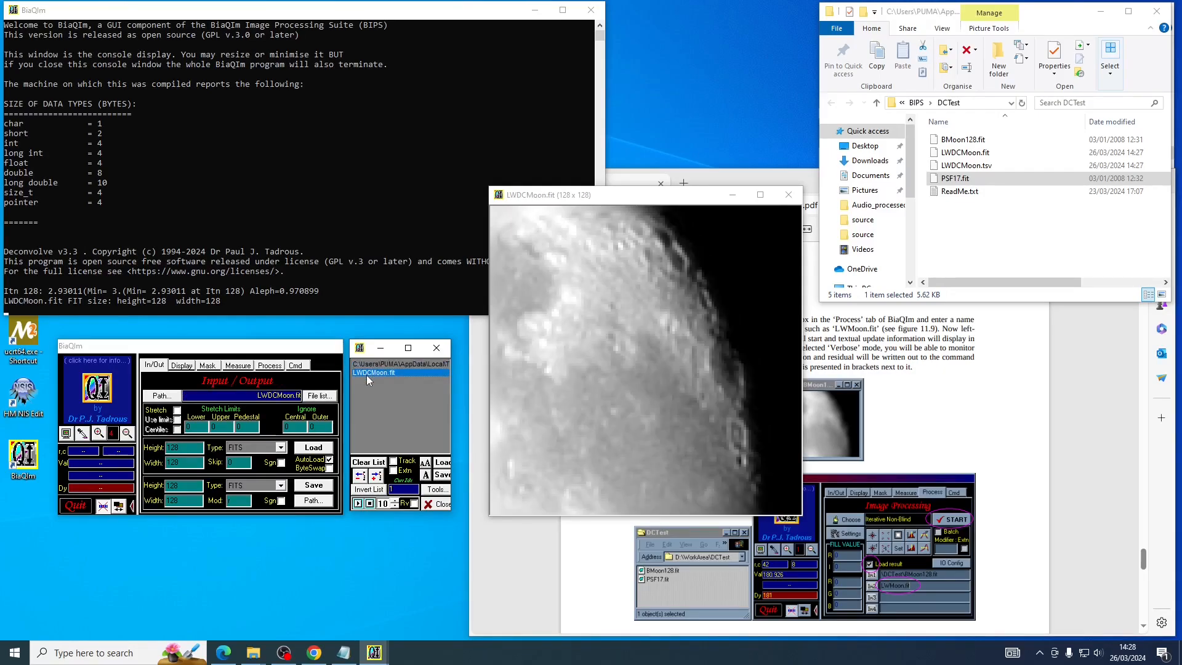
pyautogui.click(368, 366)
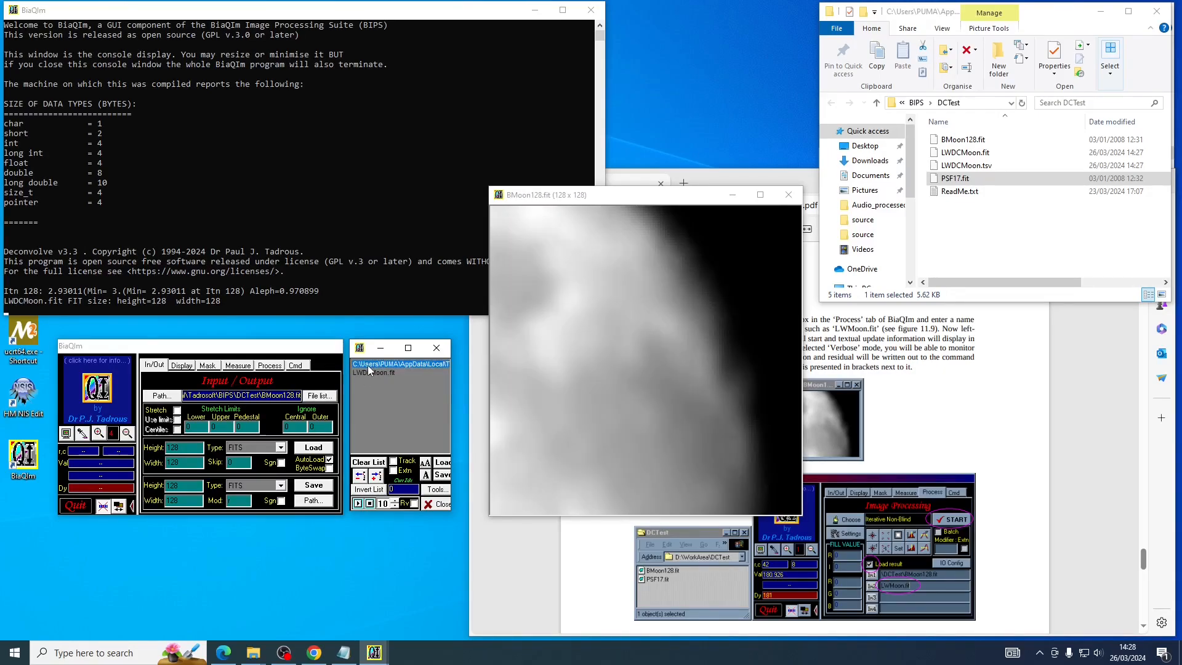
pyautogui.click(368, 372)
pyautogui.click(369, 366)
pyautogui.click(369, 373)
pyautogui.click(373, 364)
pyautogui.click(372, 374)
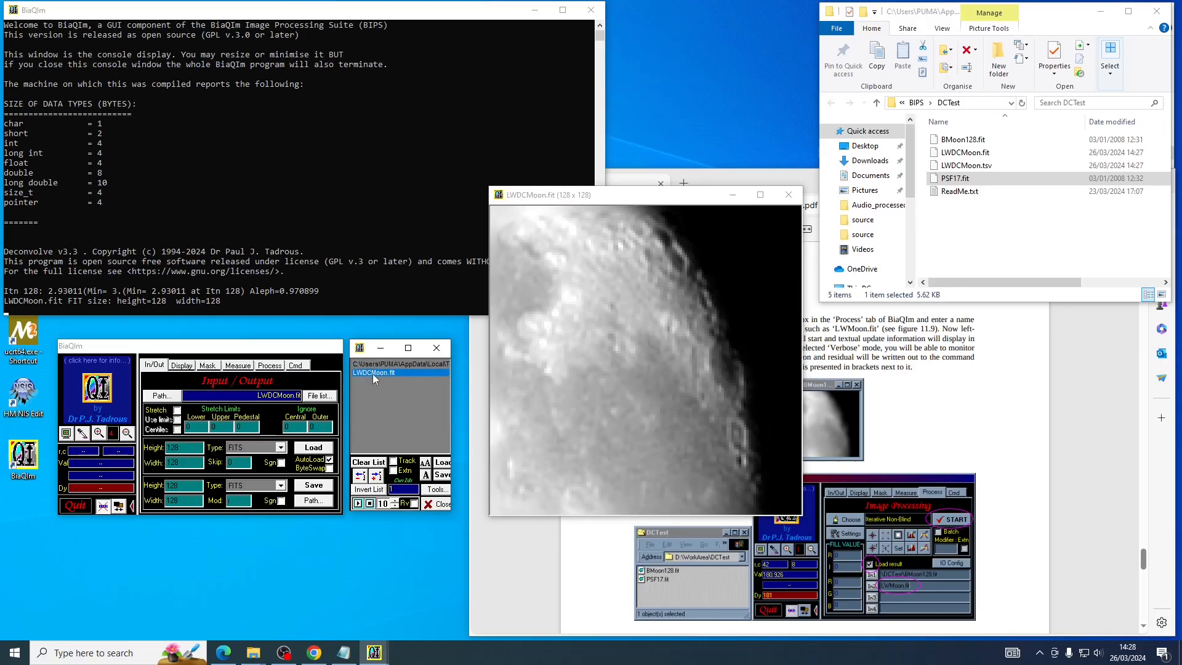
# - Reduce the magnification of the LWDCMoon.fit image and place its window beside the file list
pyautogui.click(127, 434)
pyautogui.click(126, 433)
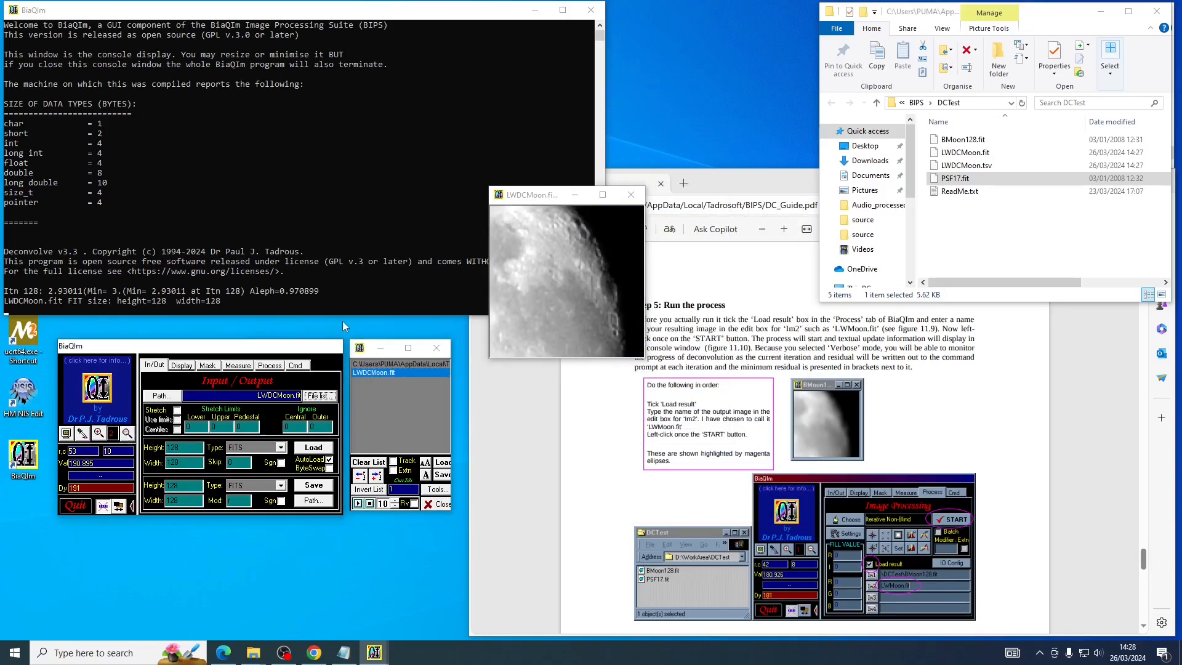
pyautogui.moveTo(547, 197); pyautogui.dragTo(515, 350)
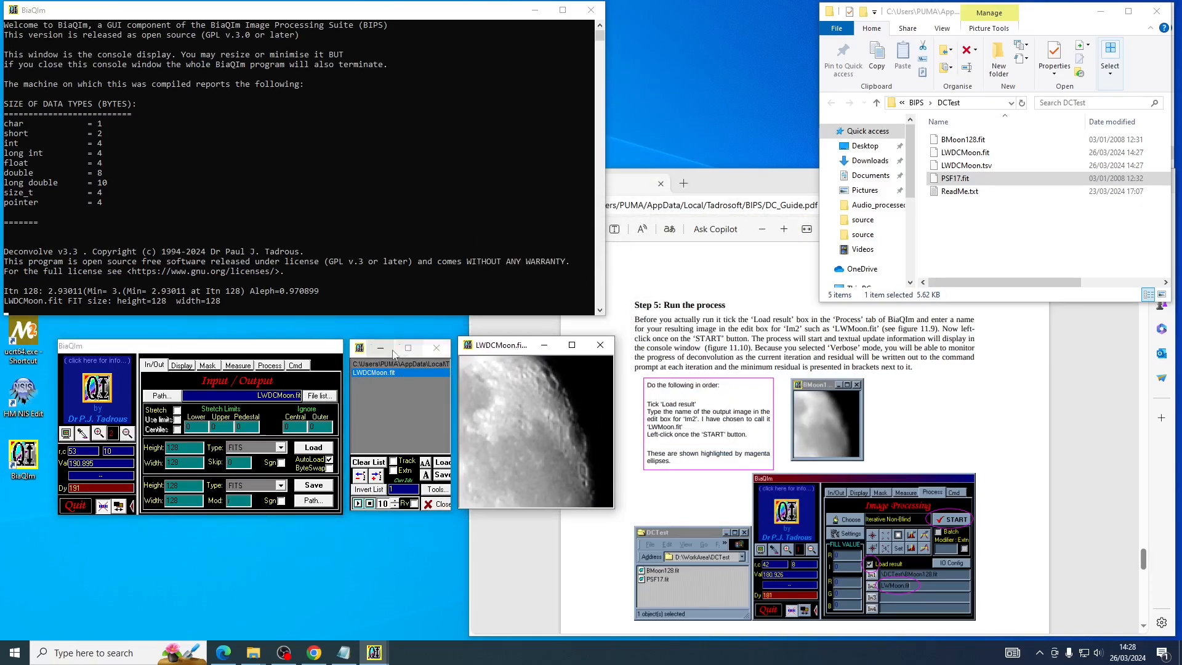
# - Alternate between the original and deconvolved moon images at the reduced size, ending on LWDCMoon.fit
pyautogui.click(383, 365)
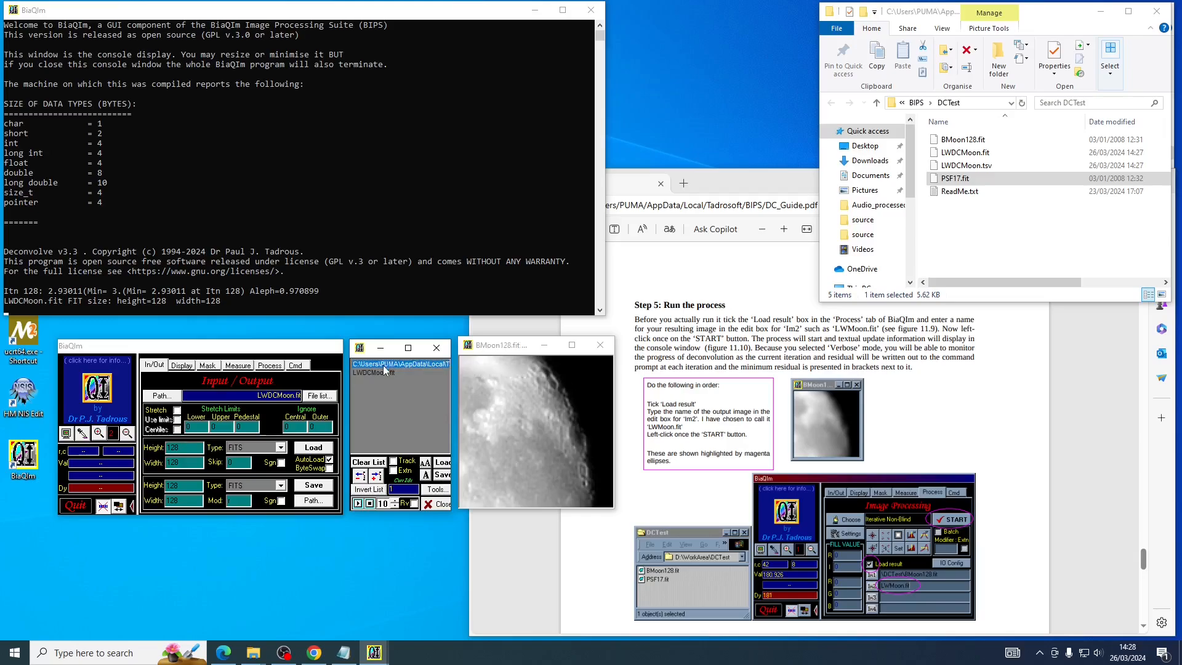
pyautogui.click(383, 372)
pyautogui.click(386, 364)
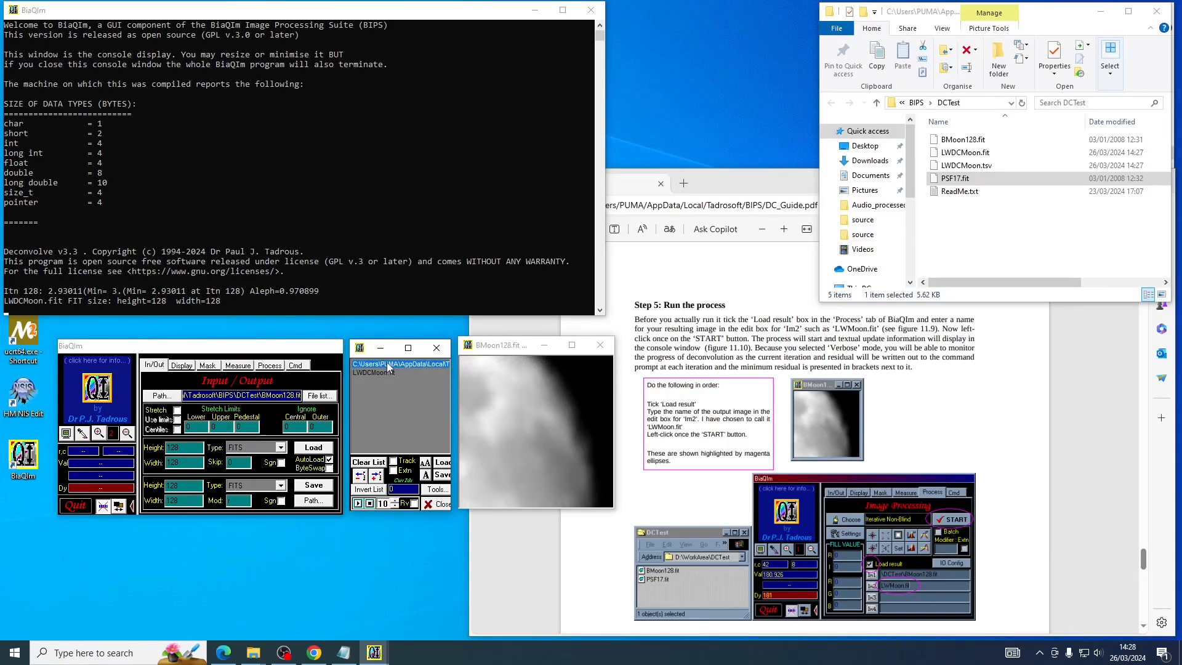
pyautogui.click(387, 373)
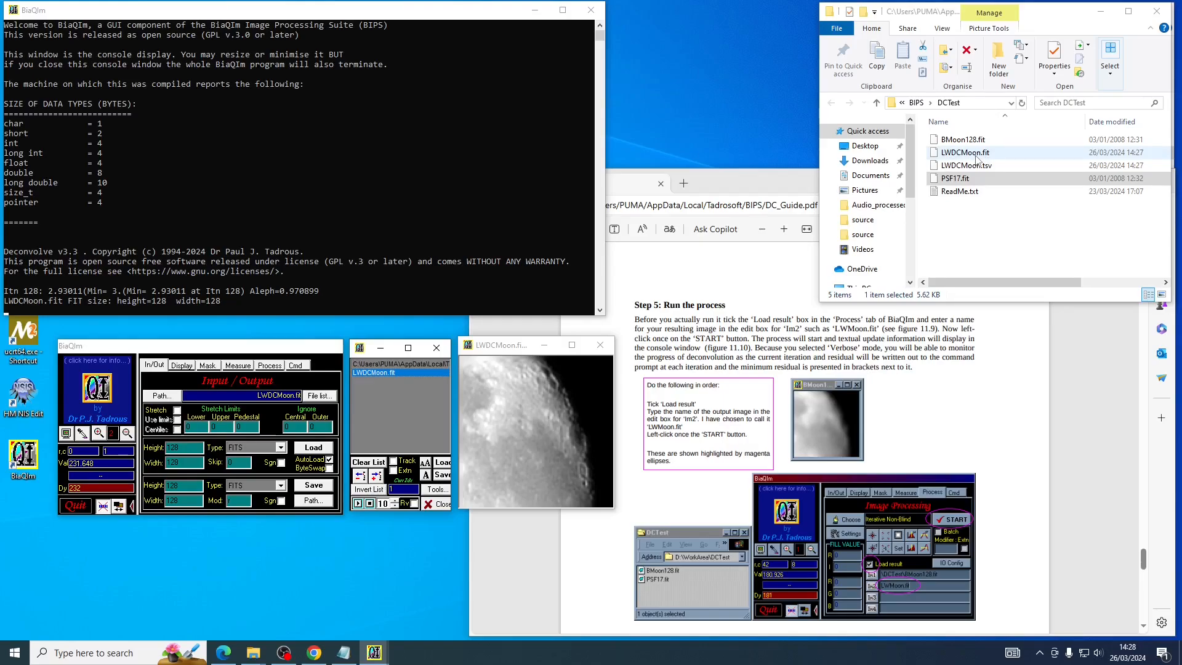
# - Show BiaQIm's Image Processing page and open the User Manuals folder from the installed BiaQIm IP Suite program group
pyautogui.click(278, 366)
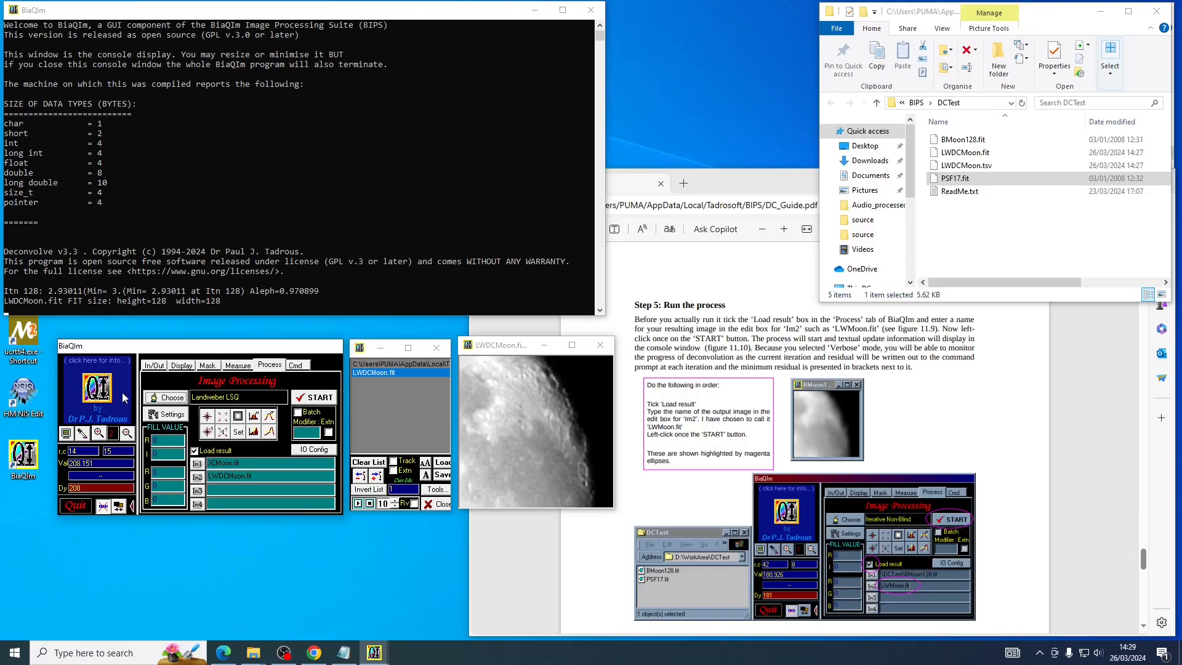
pyautogui.click(16, 654)
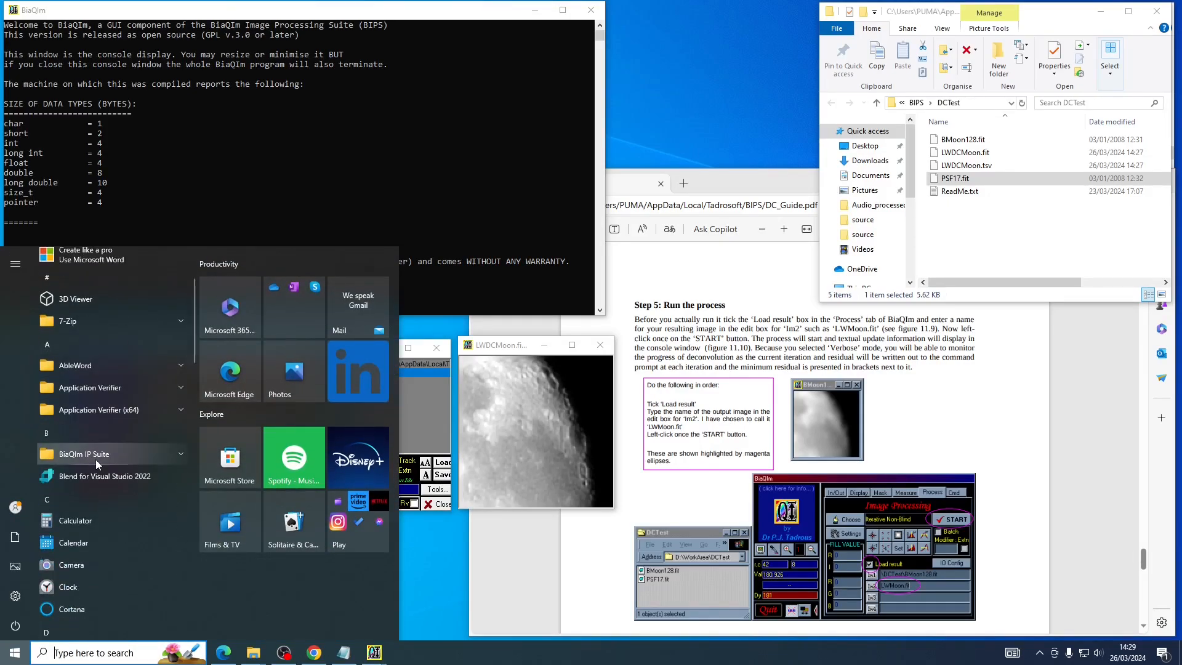
pyautogui.scroll(-5, 95, 459)
pyautogui.scroll(5, 85, 485)
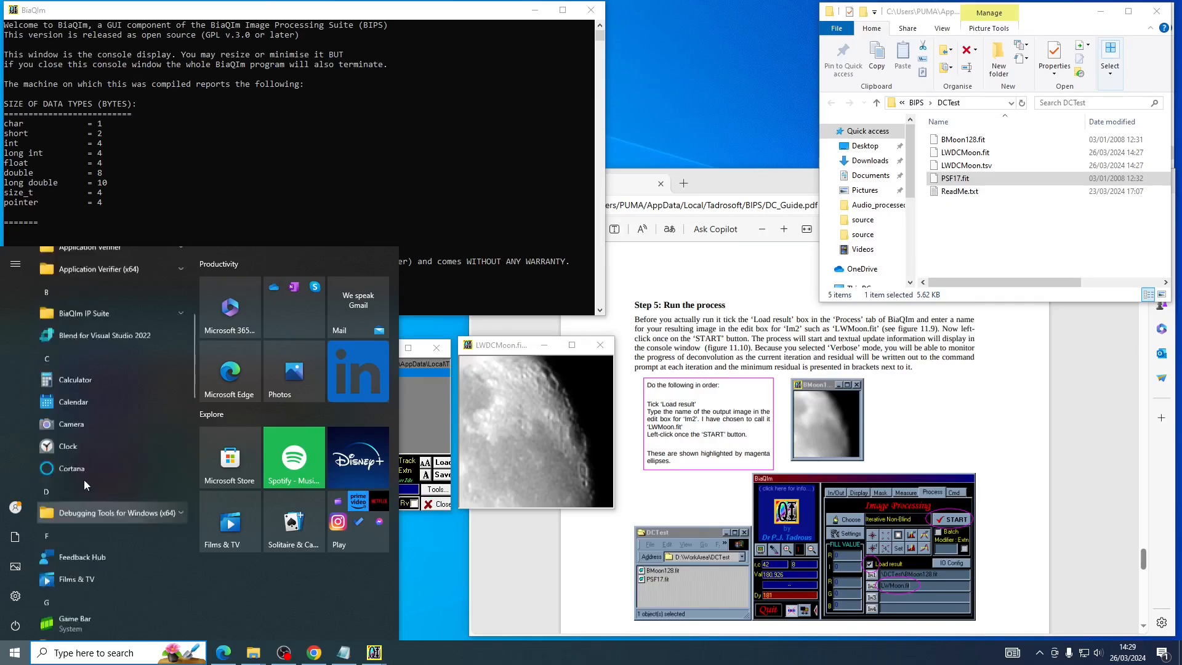
pyautogui.click(76, 512)
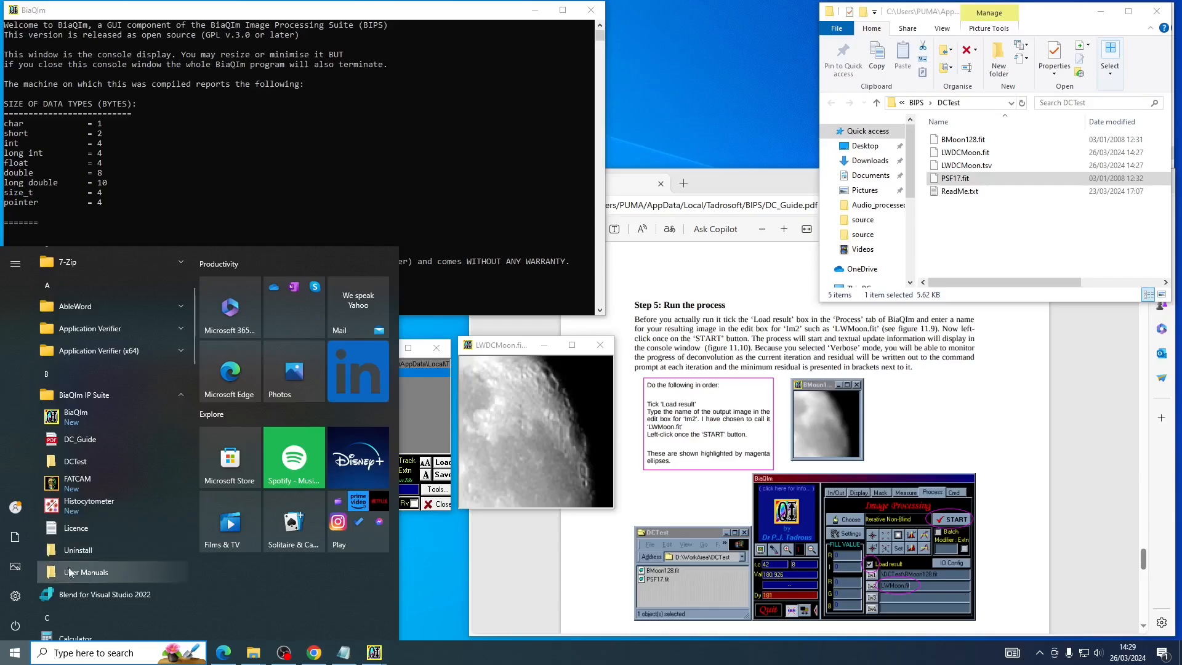
pyautogui.click(67, 574)
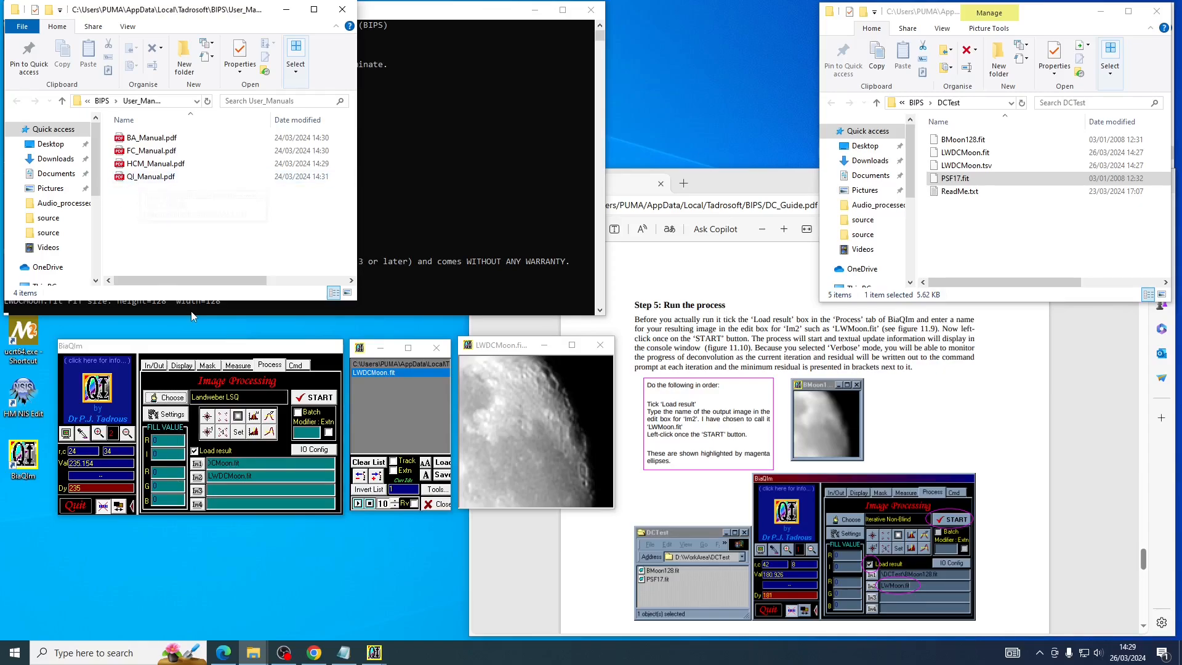
# - View the deconvolution settings for the Landweber LSQ process and close them without changes
pyautogui.click(173, 417)
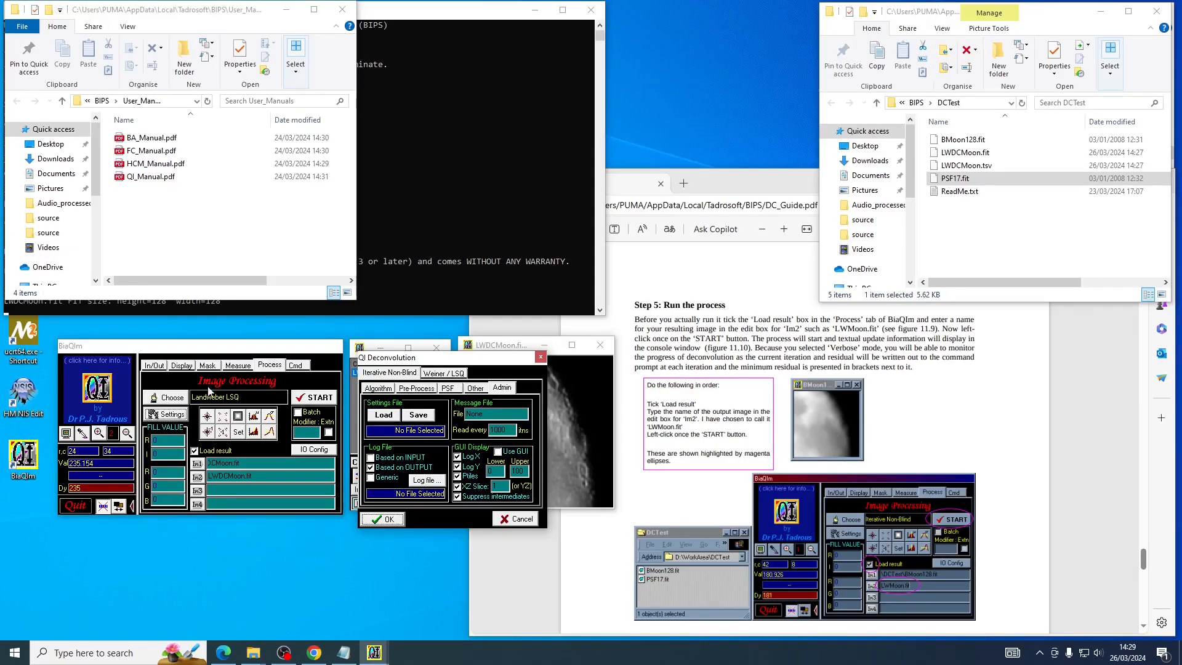
pyautogui.click(514, 519)
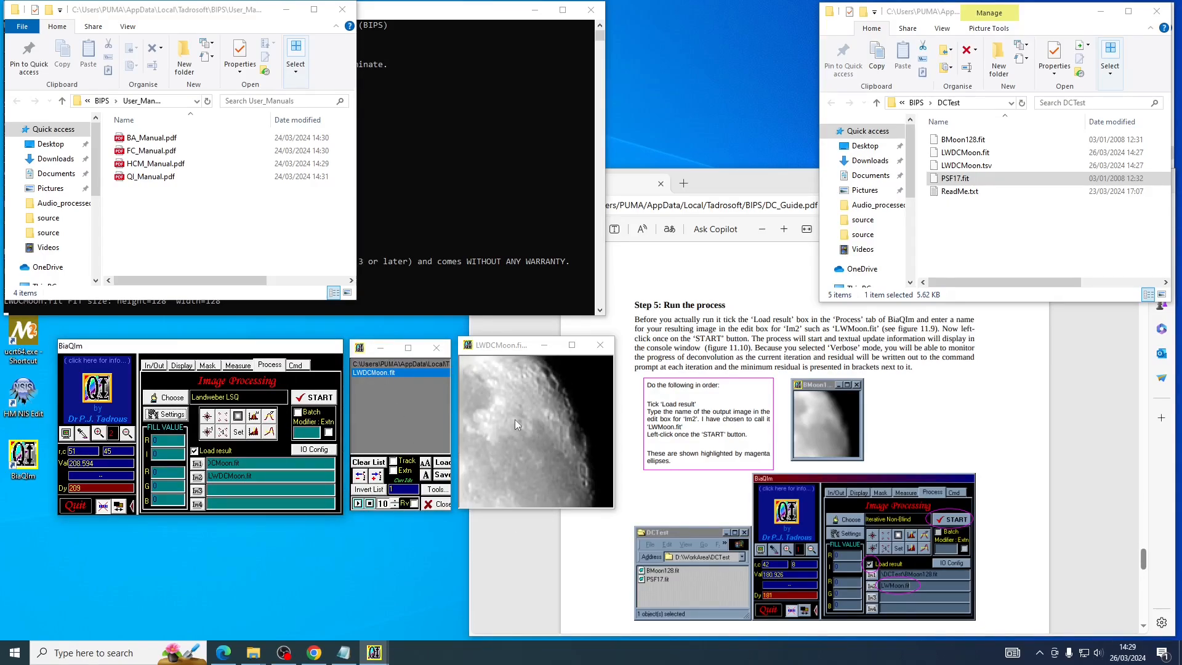
# - Open BA_Manual.pdf in a maximized window and go from its table of contents to the "Deconvolve, PDeconvolve" section
pyautogui.doubleClick(143, 138)
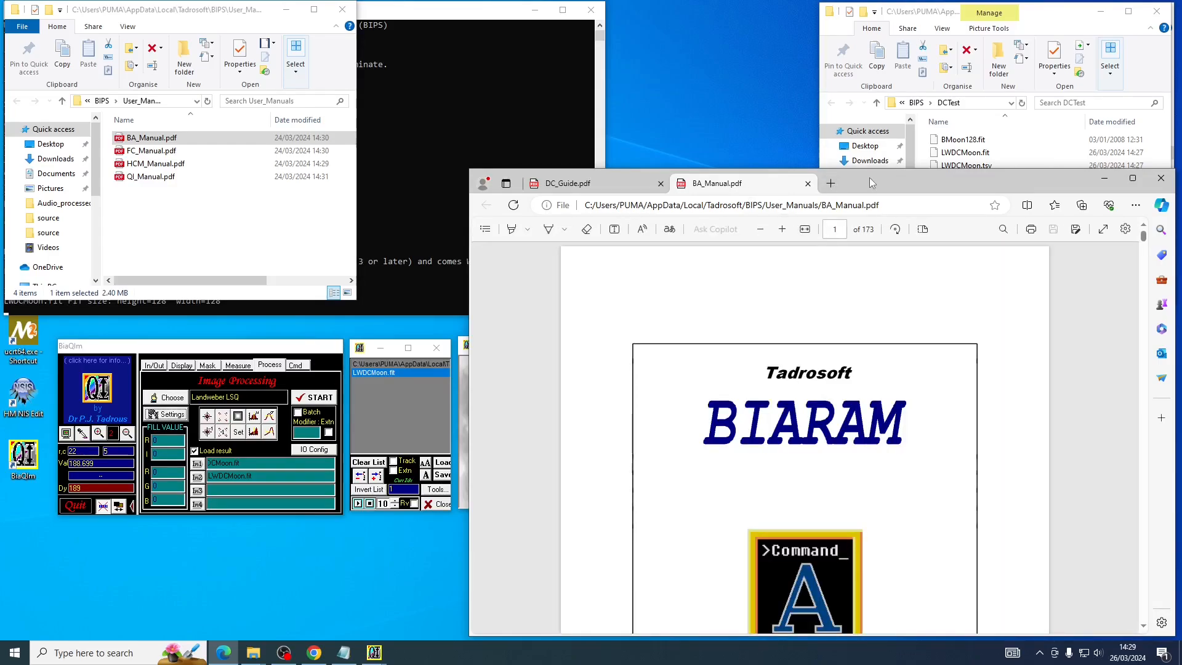
pyautogui.doubleClick(869, 178)
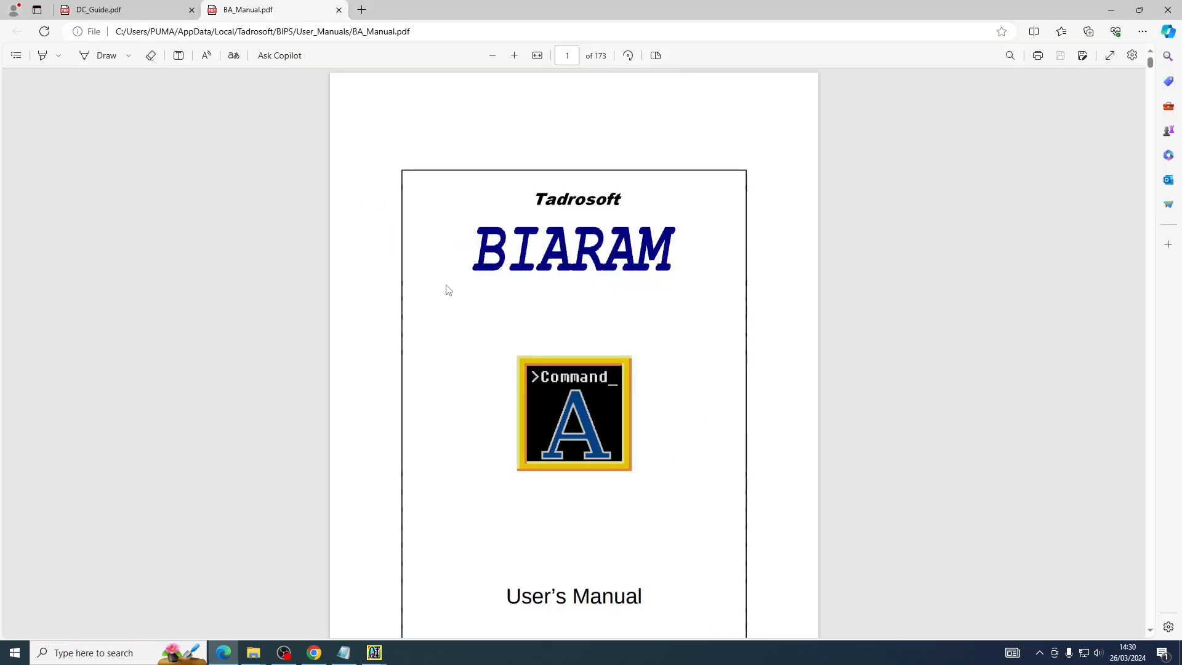
pyautogui.scroll(-20, 449, 289)
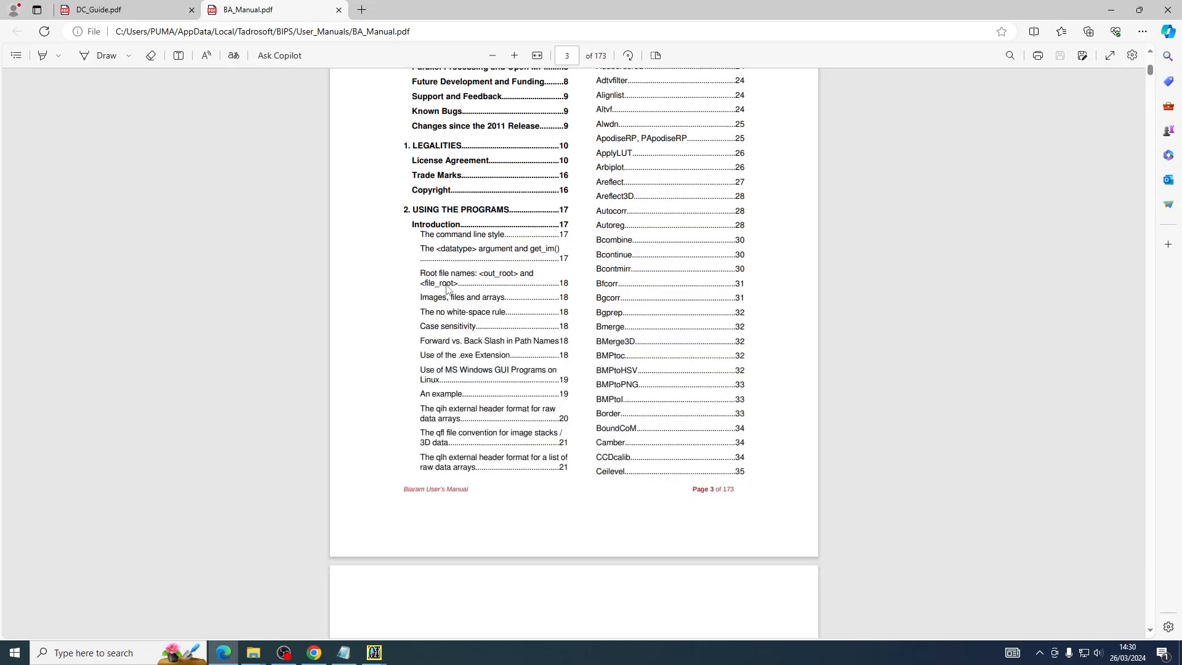
pyautogui.scroll(-8, 449, 289)
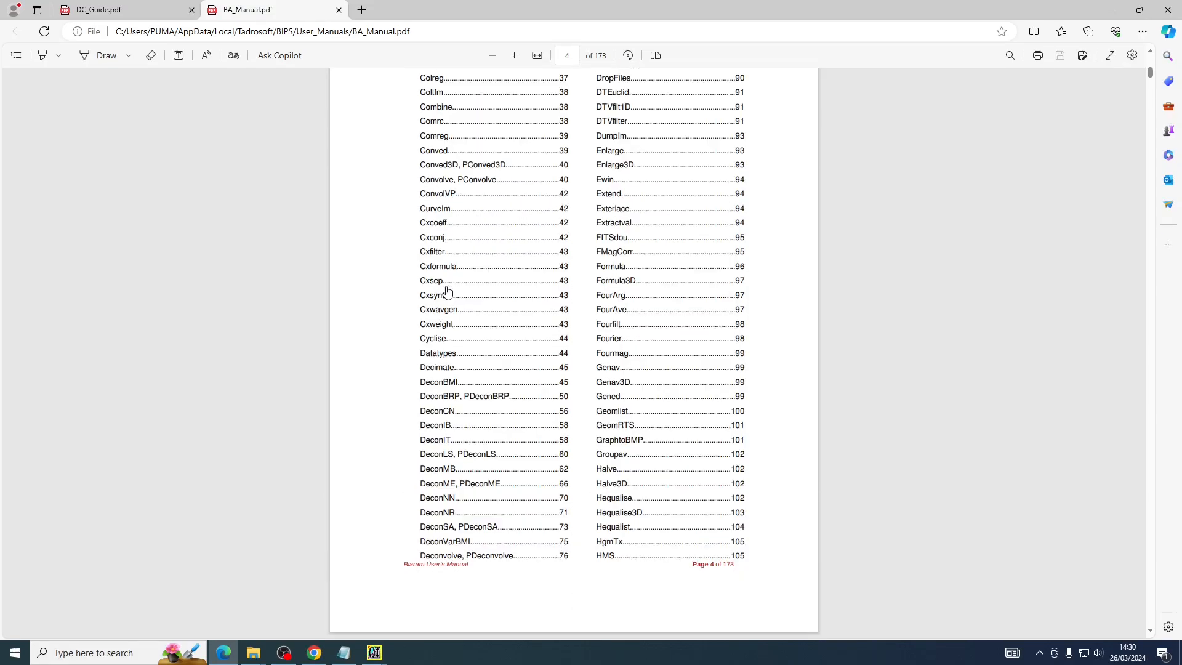
pyautogui.scroll(5, 578, 265)
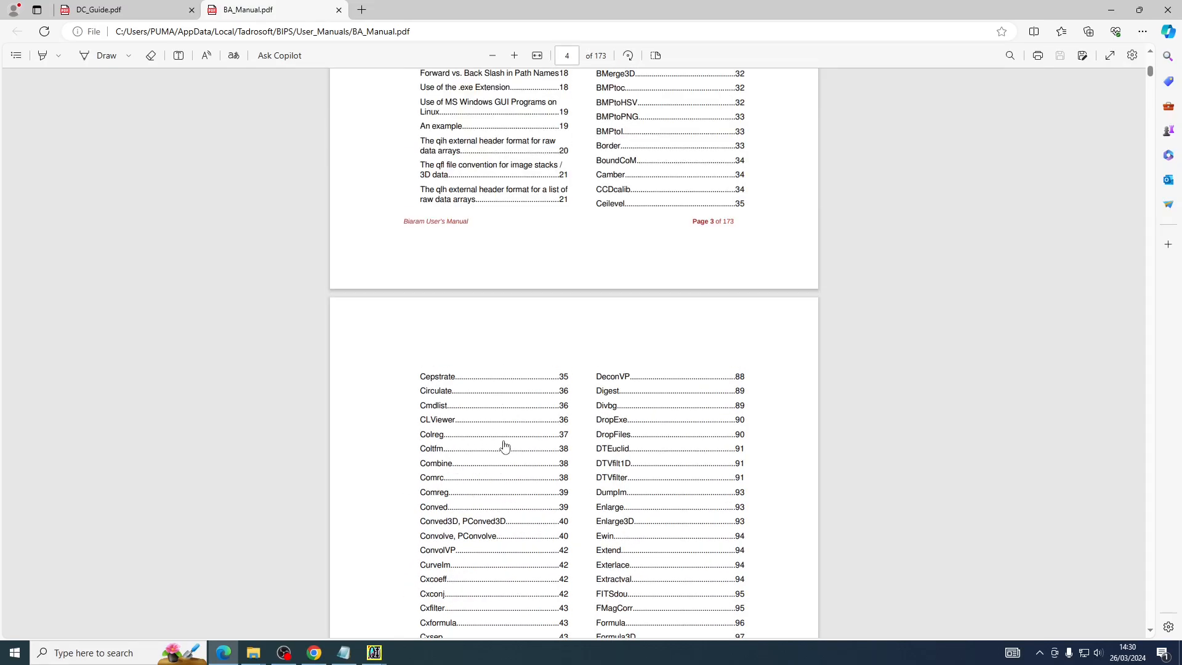
pyautogui.scroll(-4, 546, 442)
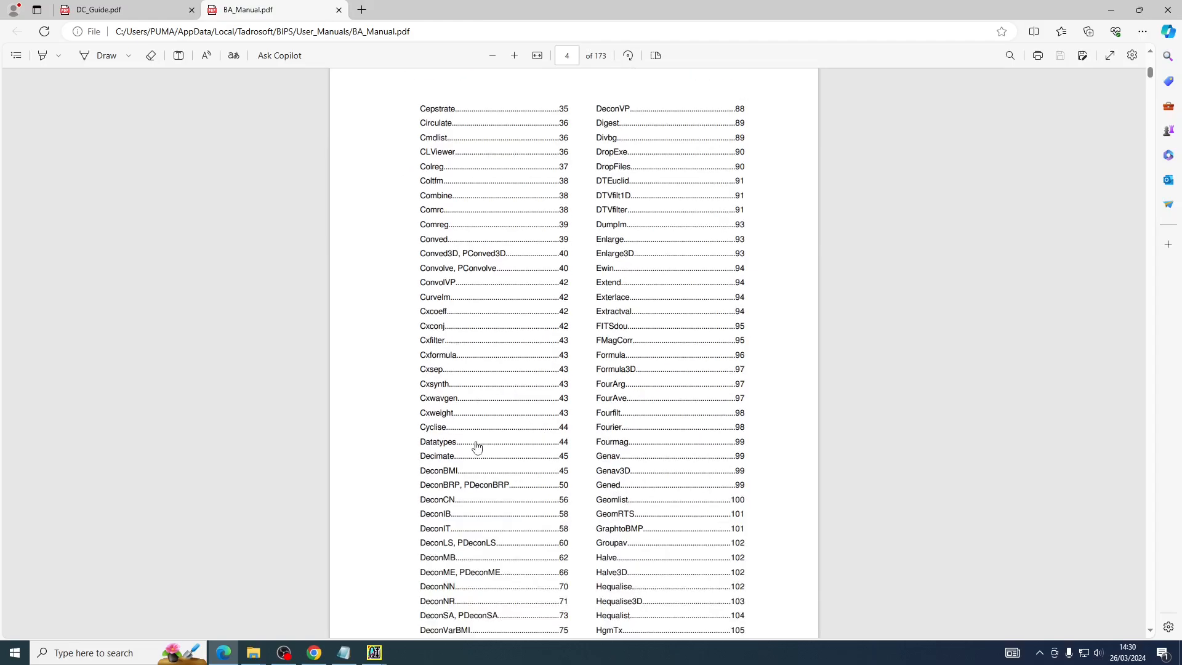
pyautogui.scroll(-2, 444, 480)
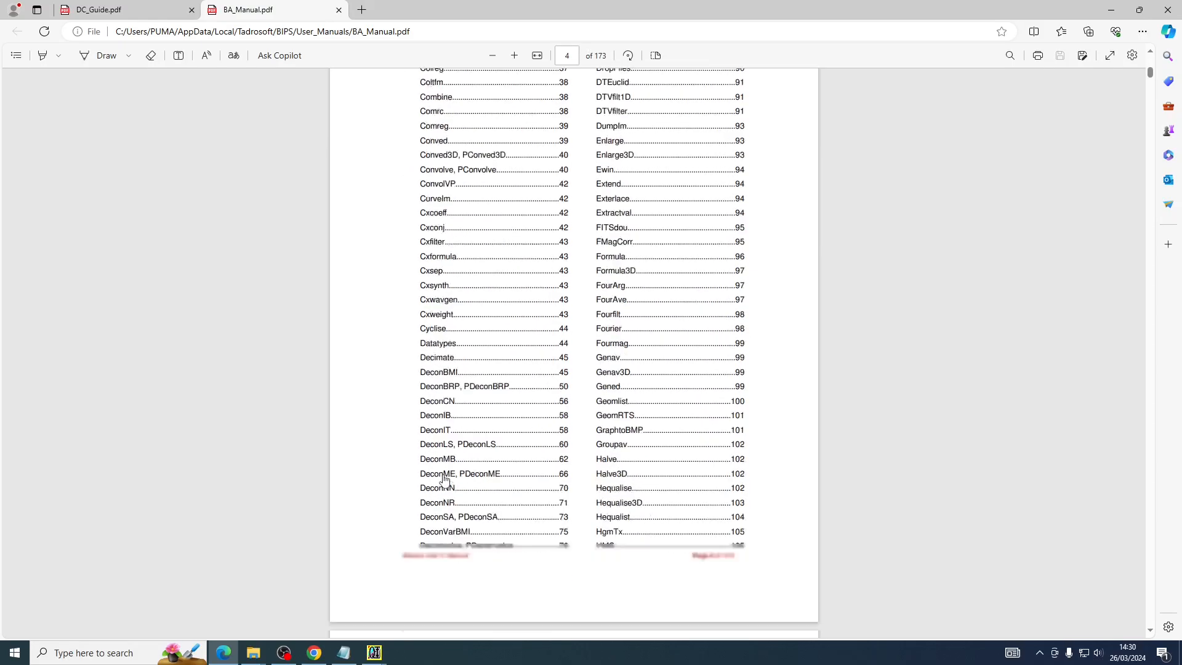
pyautogui.scroll(-1, 443, 474)
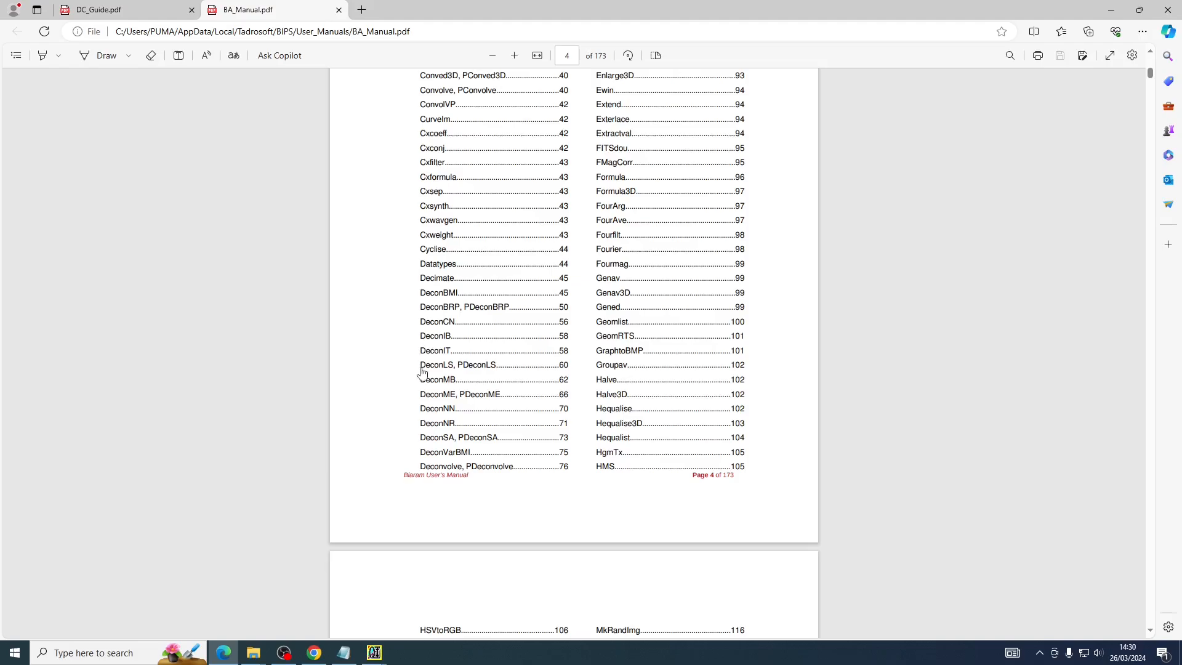
pyautogui.click(504, 467)
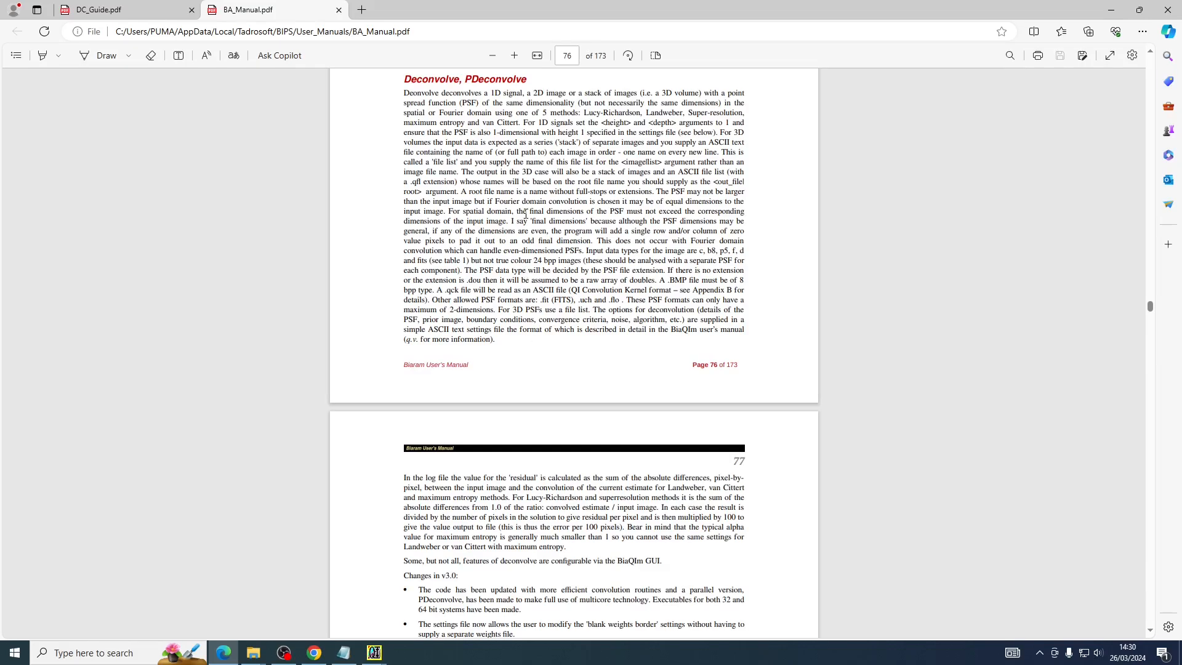
# - Read through the Deconvolve section's version changes, settings file options and boundary effect notes in the manual
pyautogui.scroll(-15, 525, 213)
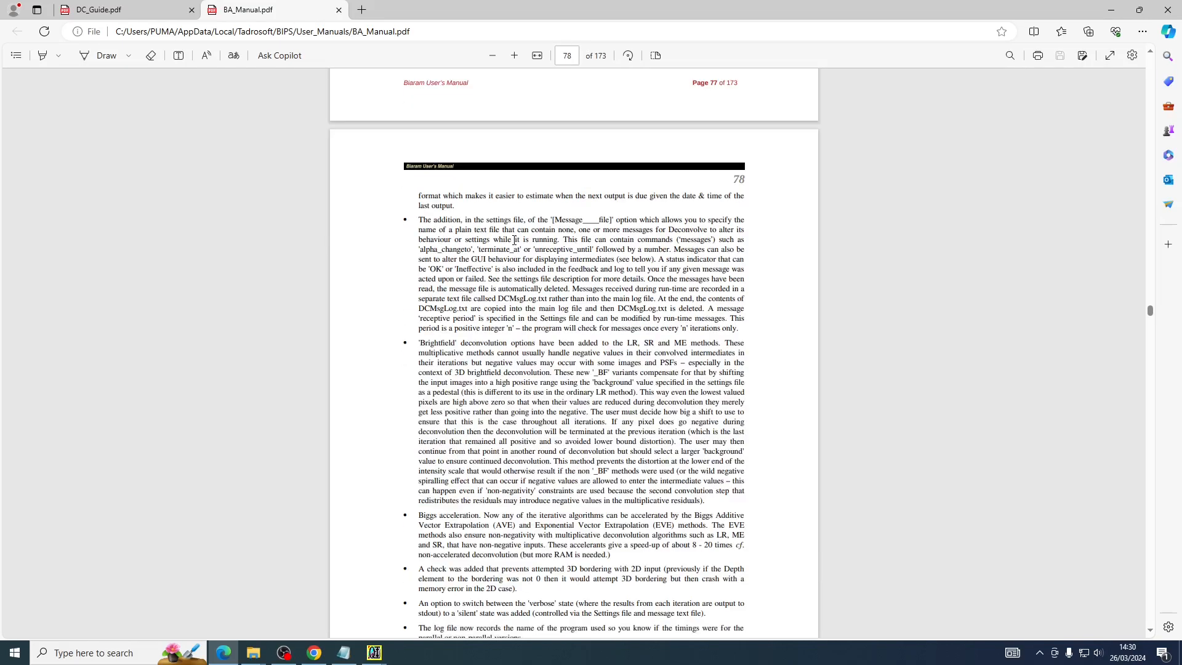
pyautogui.scroll(-7, 515, 240)
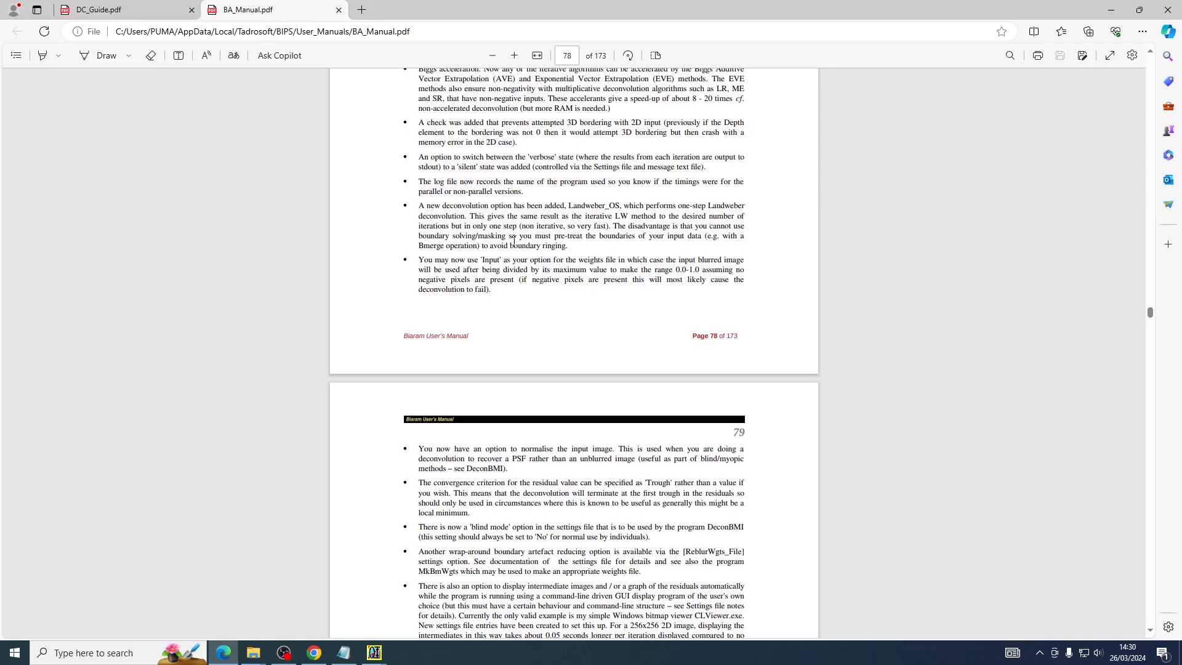
pyautogui.scroll(-14, 515, 240)
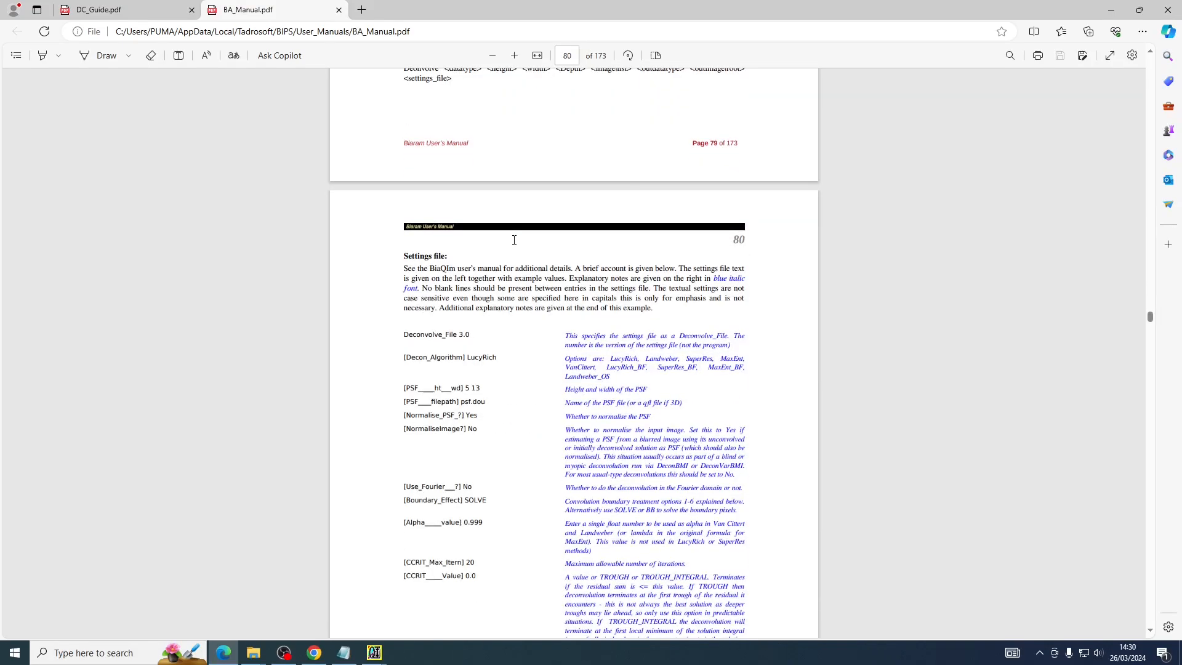
pyautogui.scroll(-10, 515, 240)
pyautogui.scroll(-7, 514, 240)
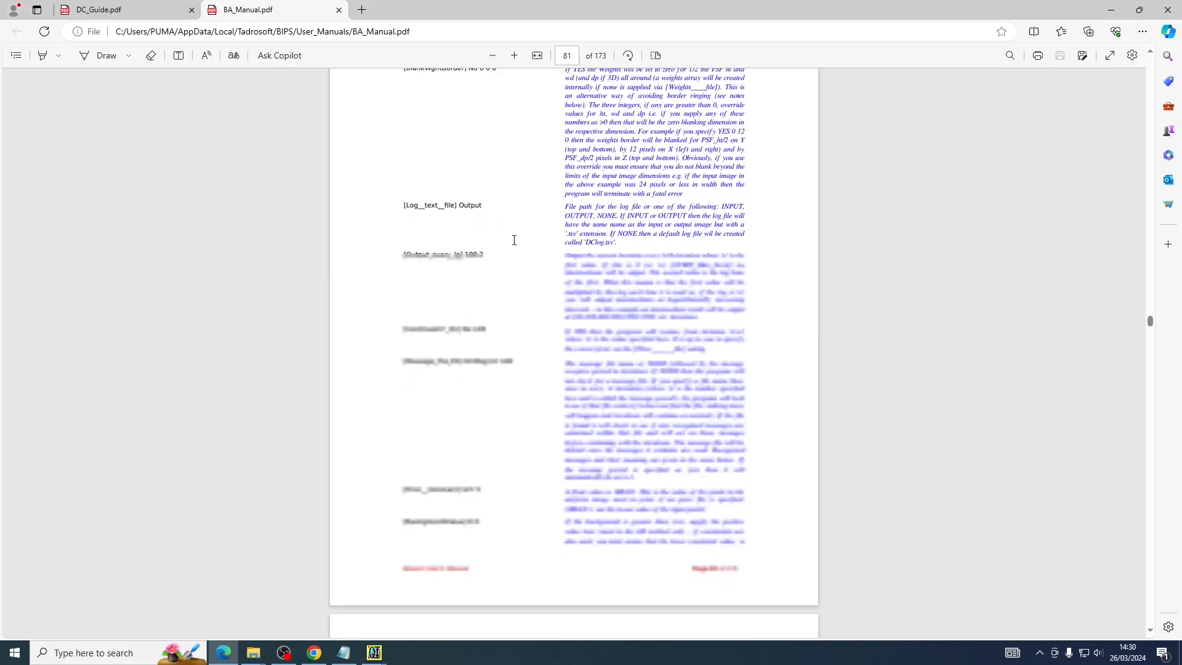
pyautogui.scroll(-14, 515, 240)
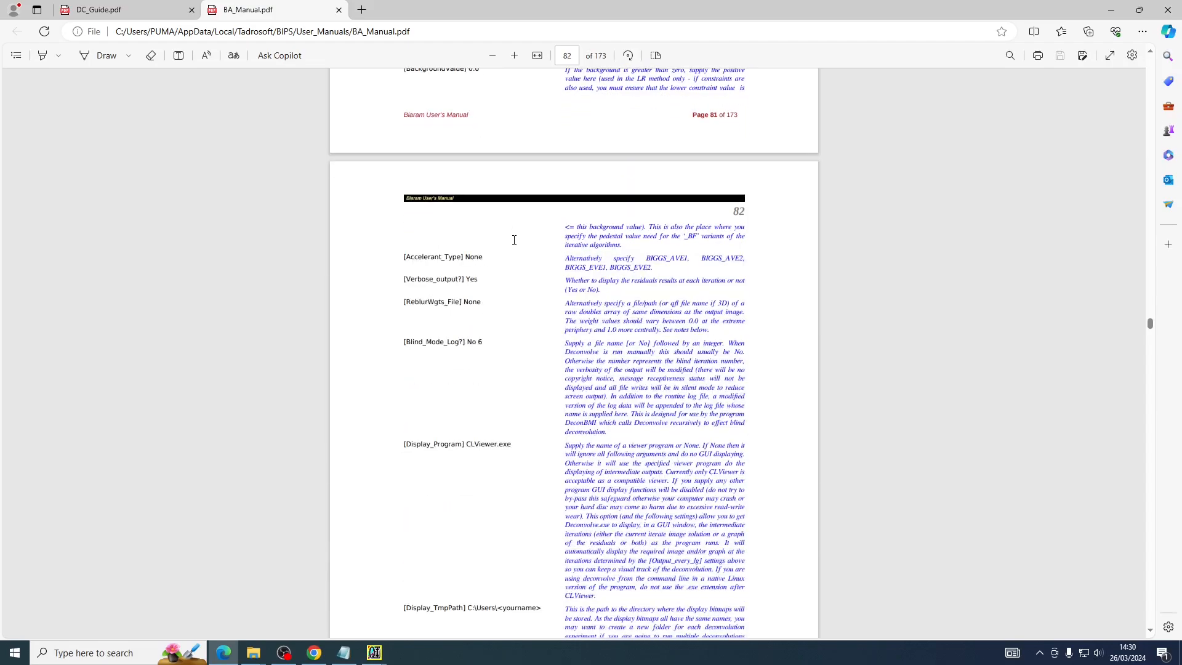
pyautogui.scroll(-7, 514, 240)
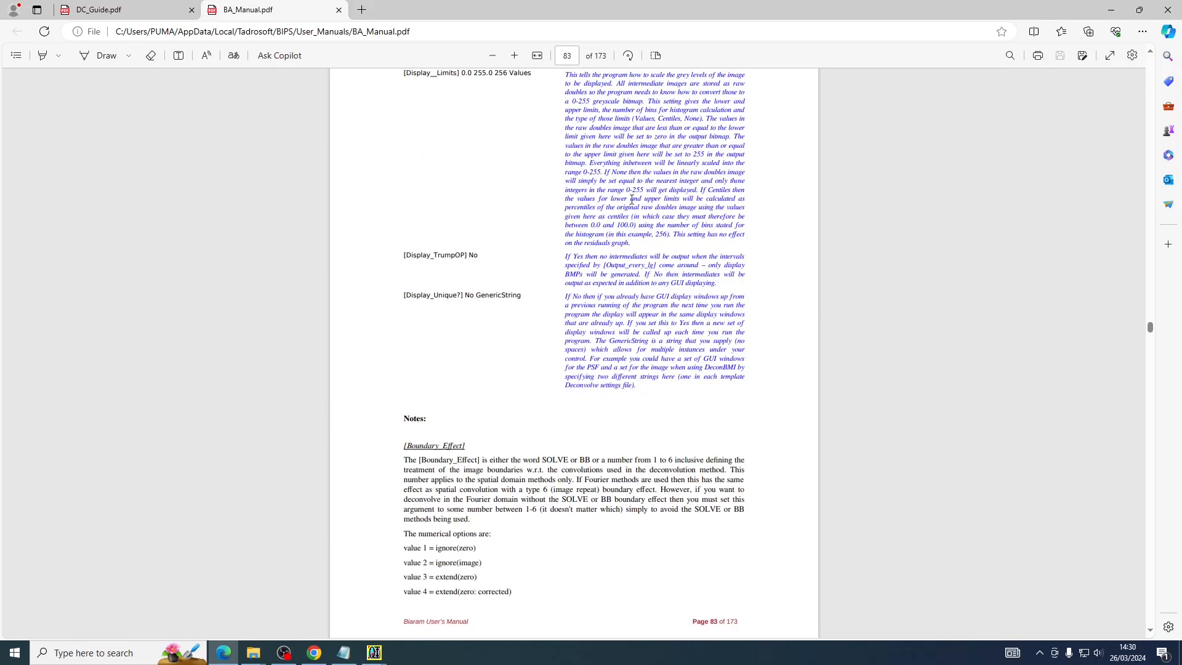
# - Close the PDF viewer window and place the User_Manuals folder window below the DCTest folder window
pyautogui.click(1165, 34)
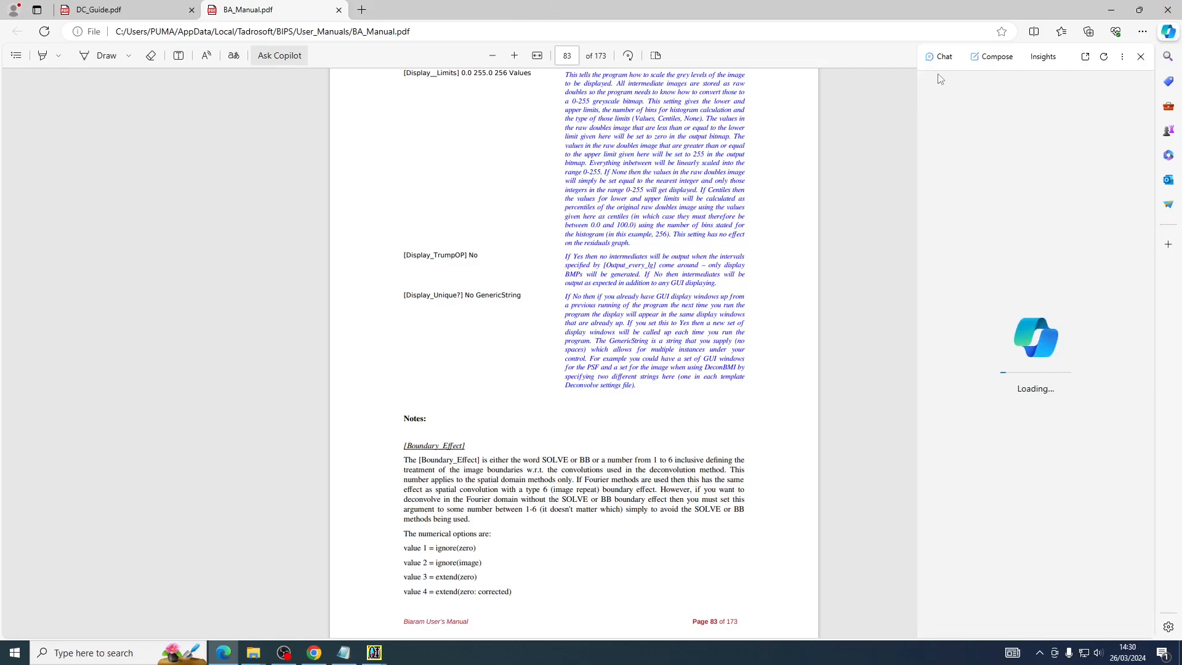
pyautogui.click(1168, 10)
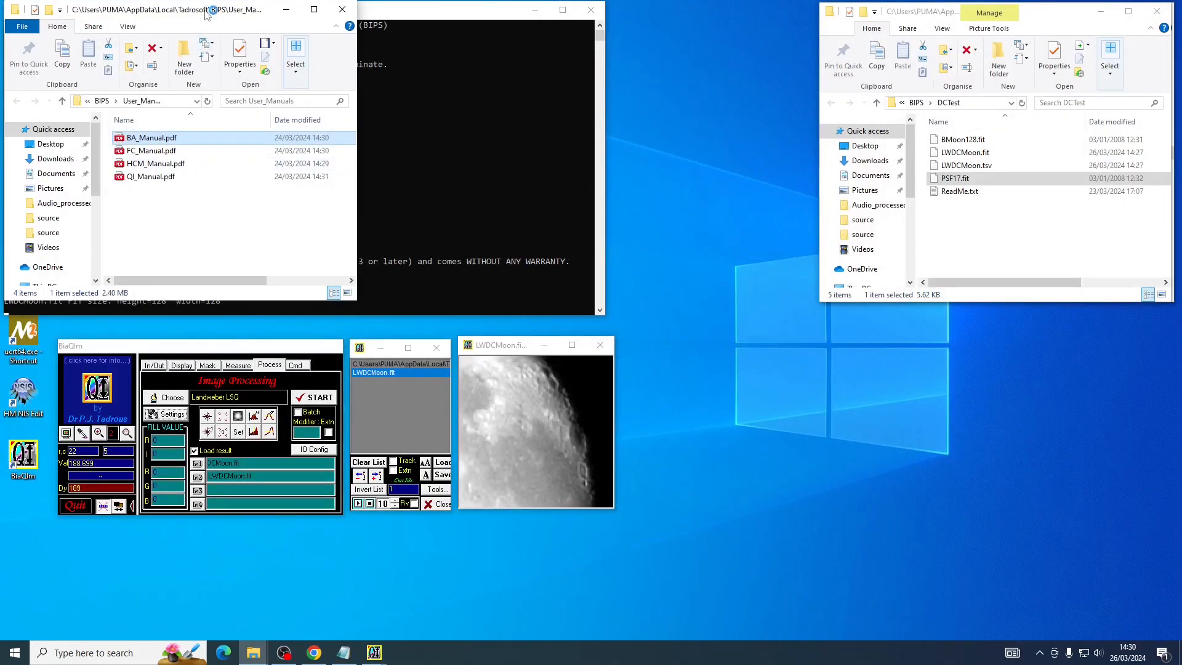
pyautogui.moveTo(208, 11); pyautogui.dragTo(1013, 325)
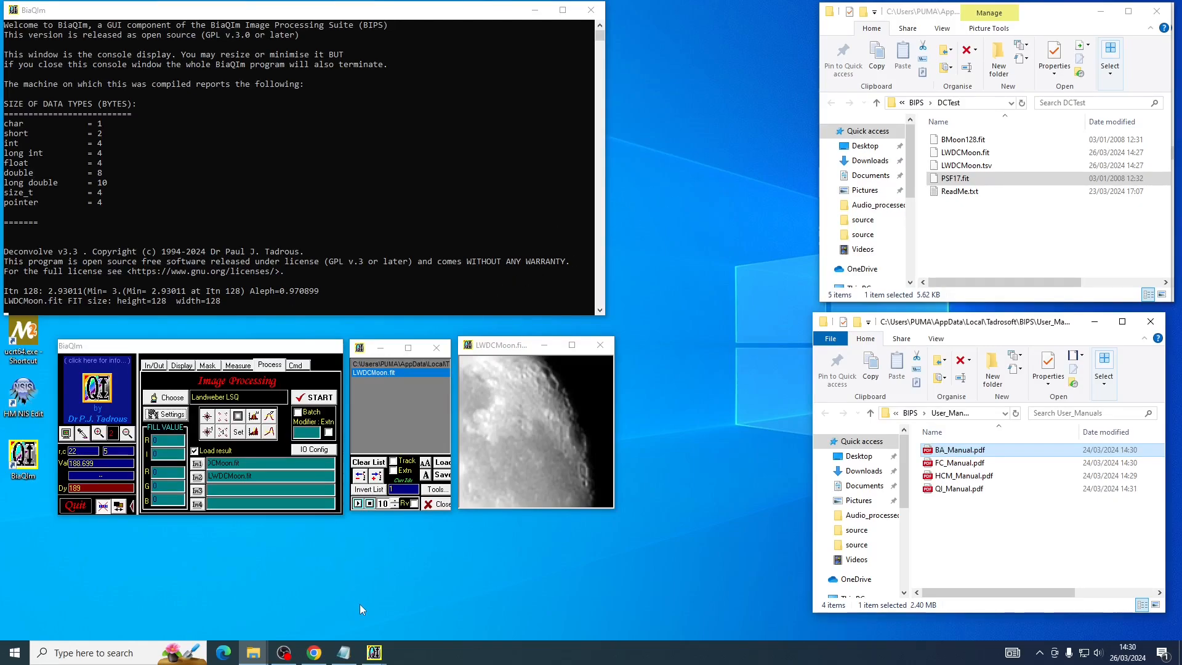
pyautogui.click(317, 654)
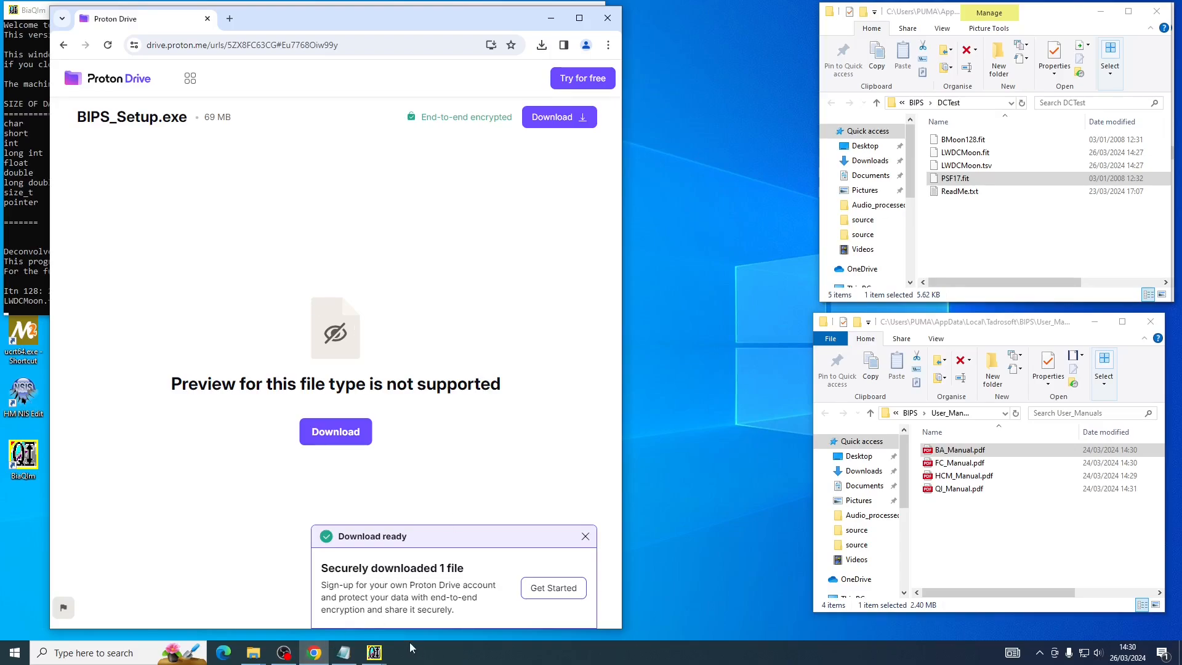
pyautogui.moveTo(343, 656)
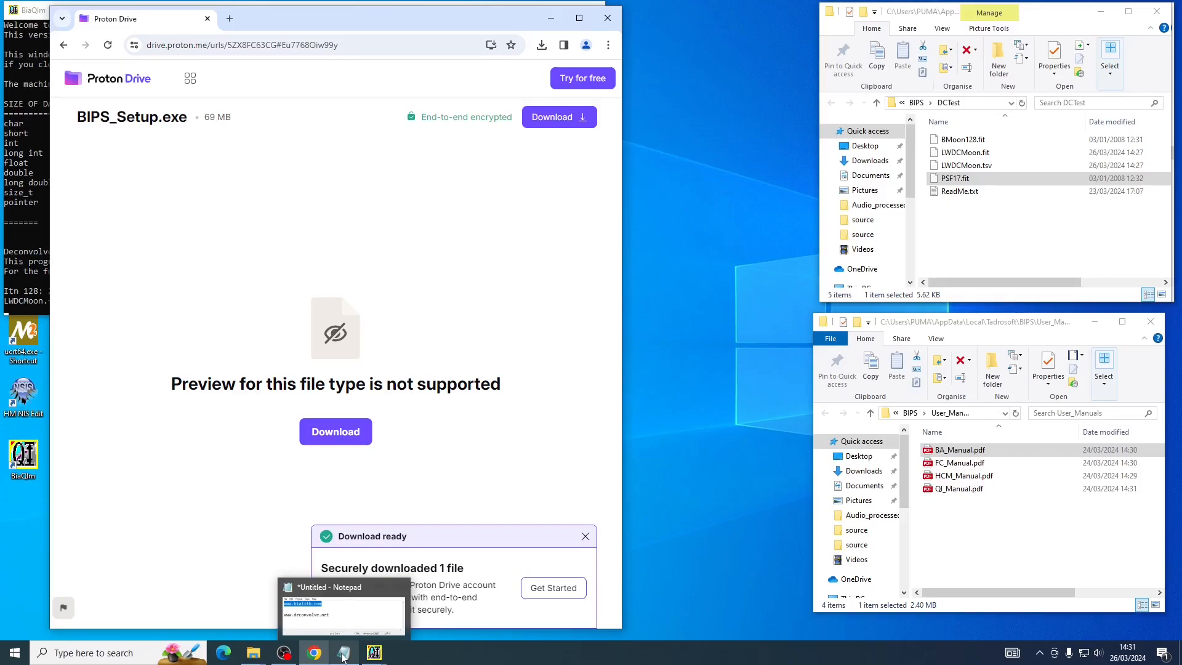
pyautogui.click(343, 656)
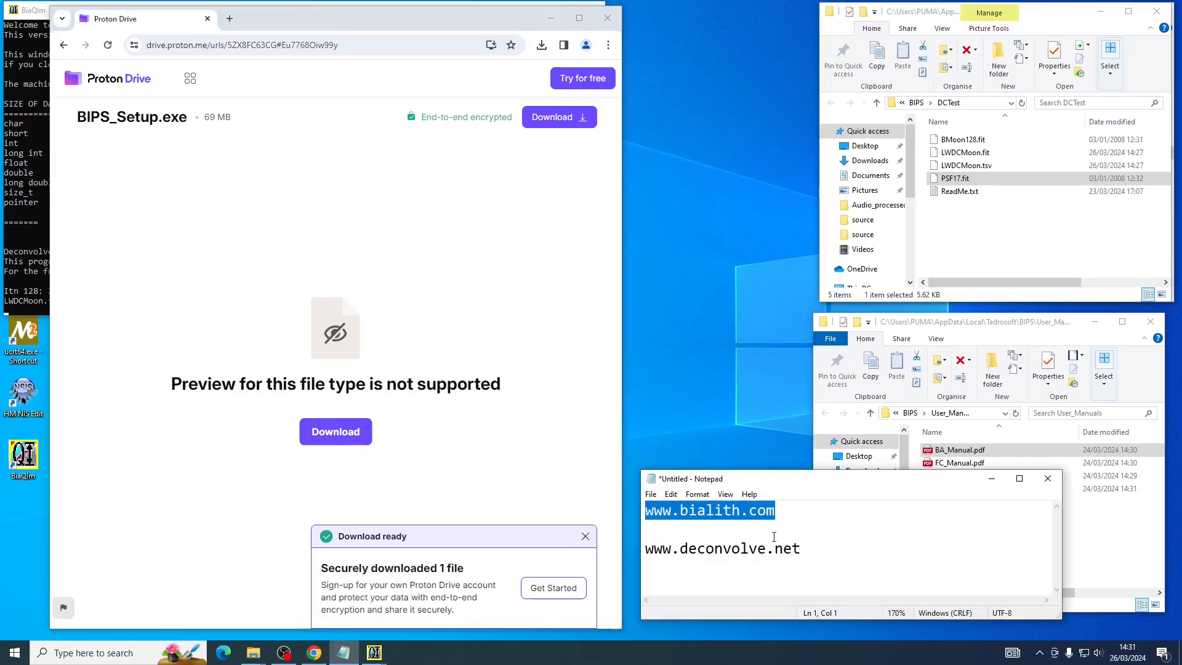
pyautogui.moveTo(806, 549); pyautogui.dragTo(643, 555)
pyautogui.hotkey('ctrl', 'c')
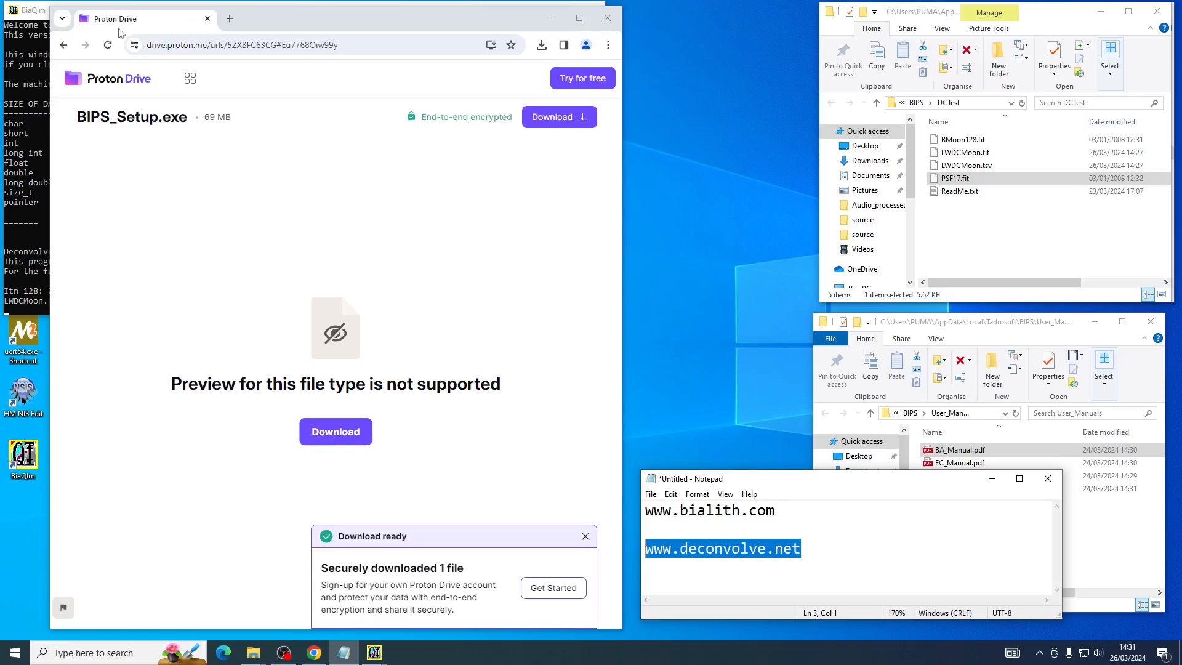
pyautogui.click(229, 19)
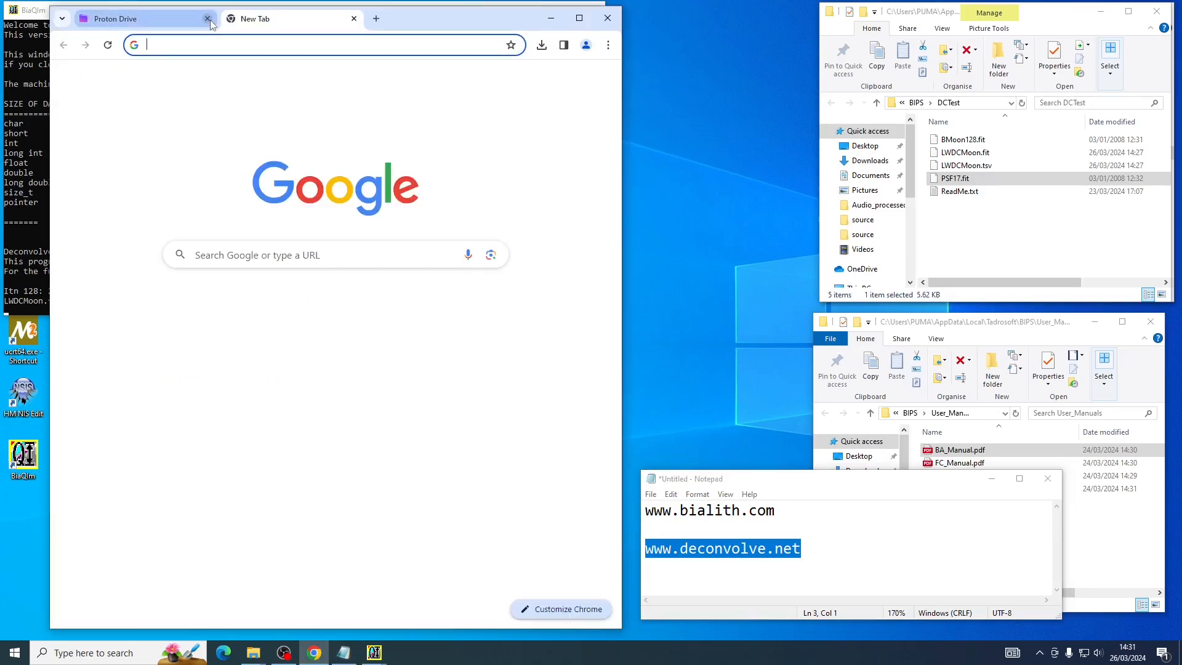
pyautogui.click(208, 18)
pyautogui.click(266, 252)
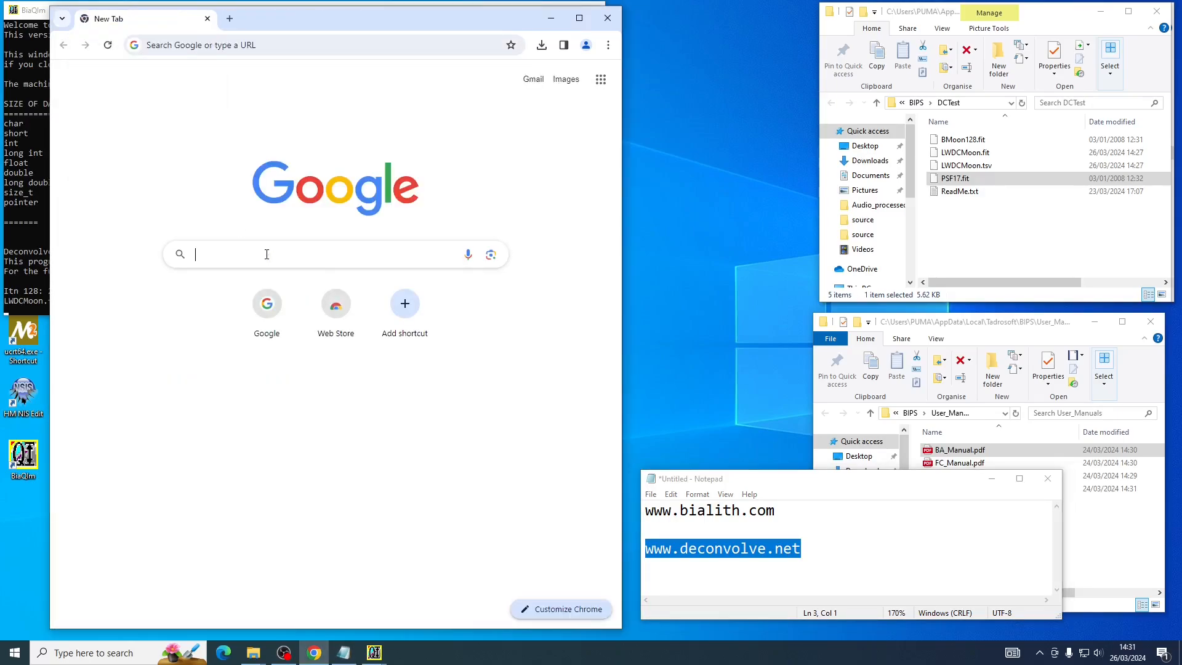
pyautogui.hotkey('ctrl', 'v')
pyautogui.press('Return')
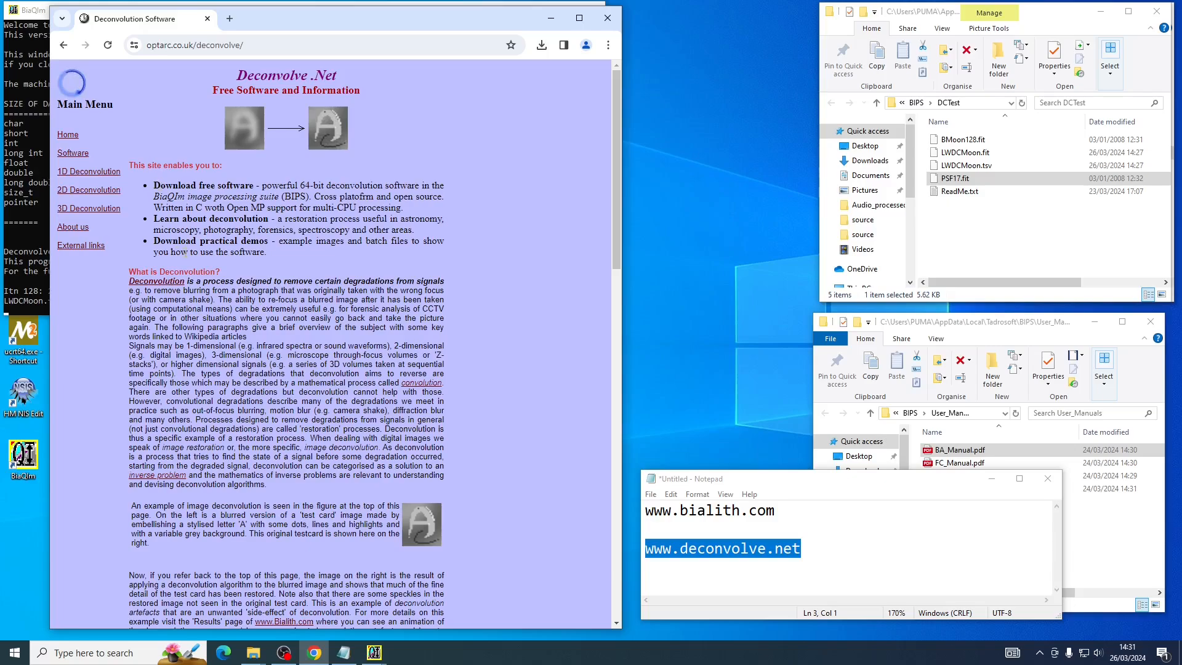
# - Open the Deconvolve .Net site's Software page and look over its BiaQIm download and step-by-step guide sections
pyautogui.click(76, 155)
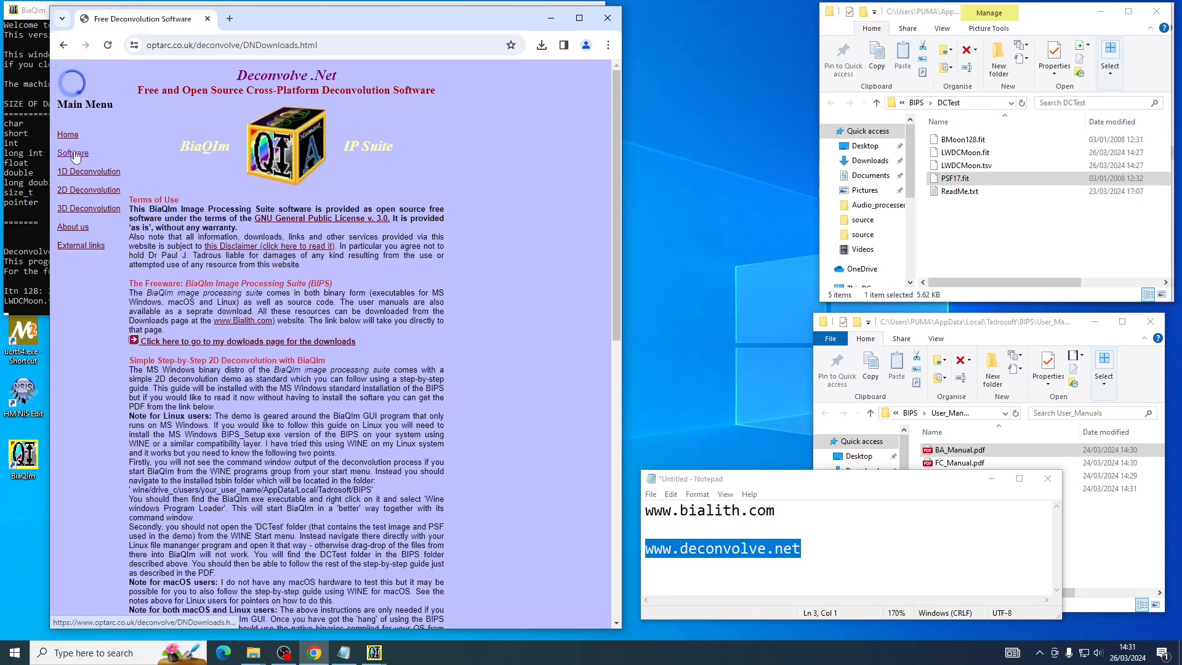
pyautogui.scroll(-2, 234, 267)
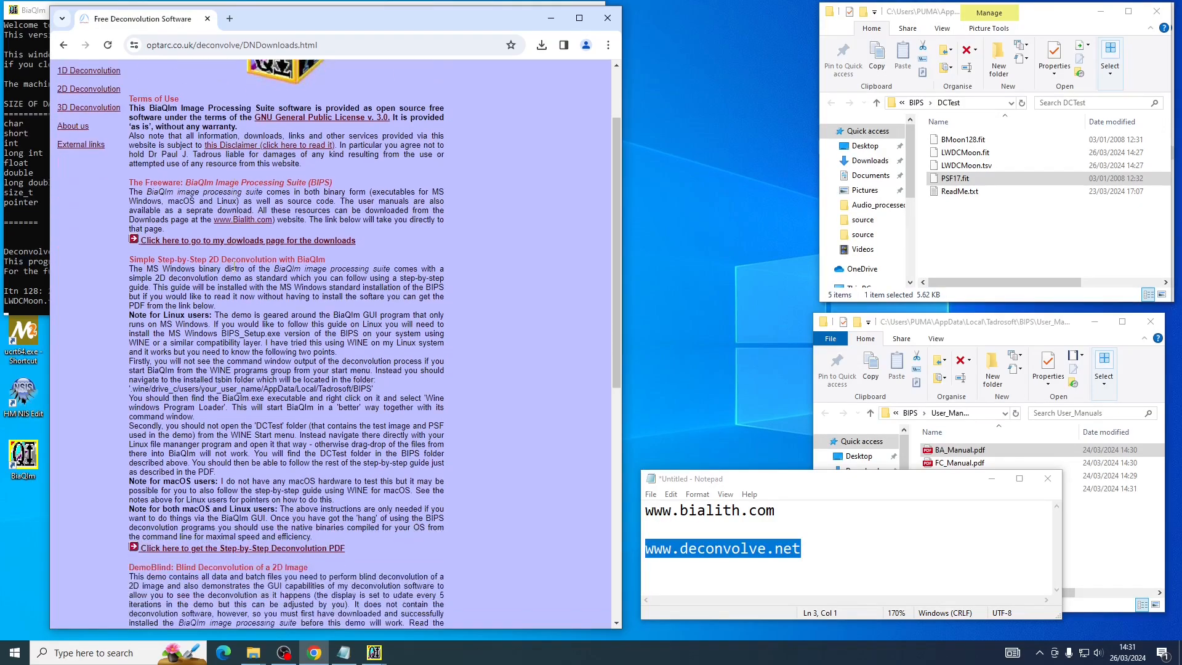
pyautogui.scroll(2, 236, 270)
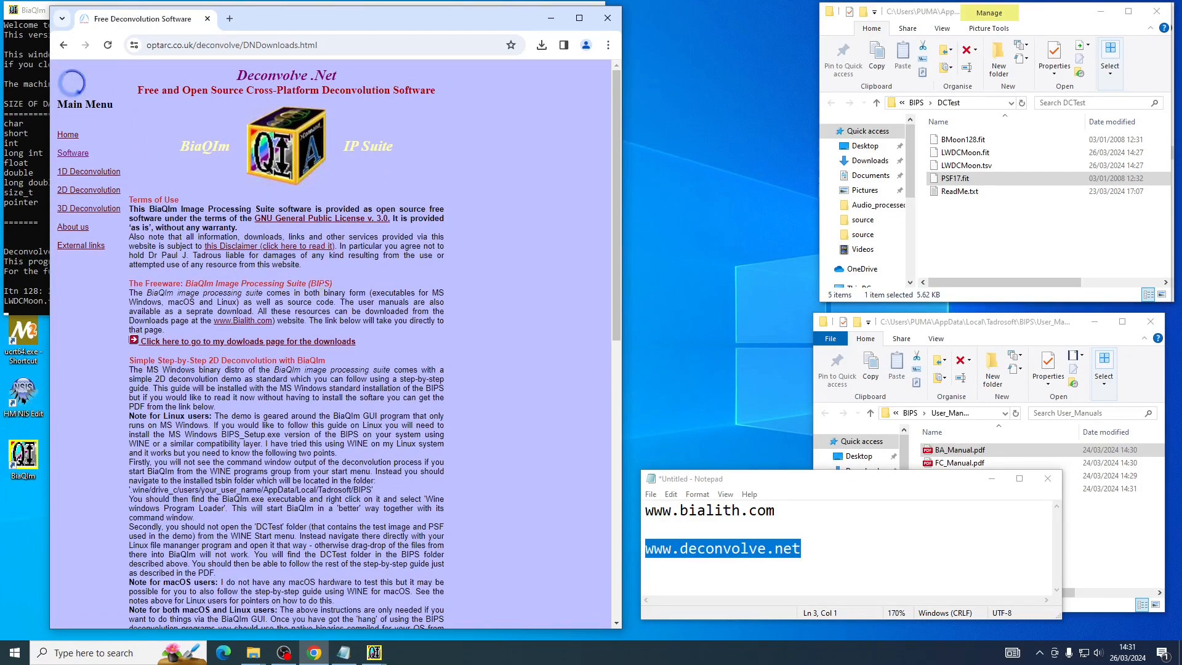
# - Download DemoBlind.zip from the DemoBlind: Blind Deconvolution of a 2D Image section of the Software page
pyautogui.scroll(-3, 285, 333)
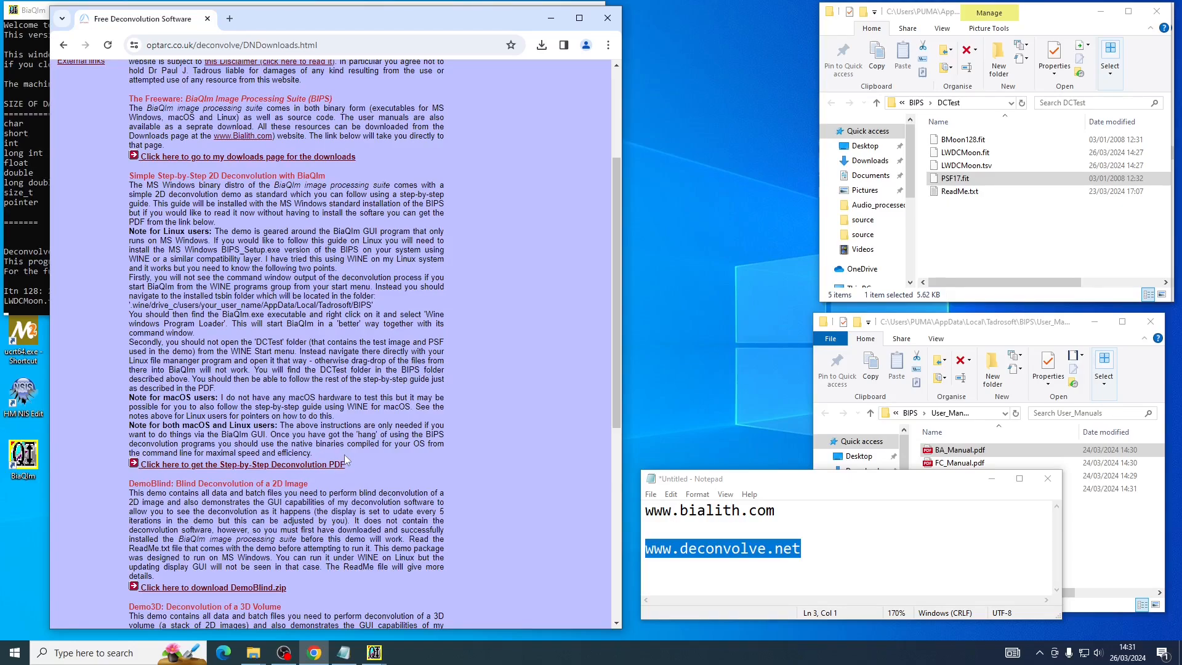
pyautogui.scroll(-4, 286, 380)
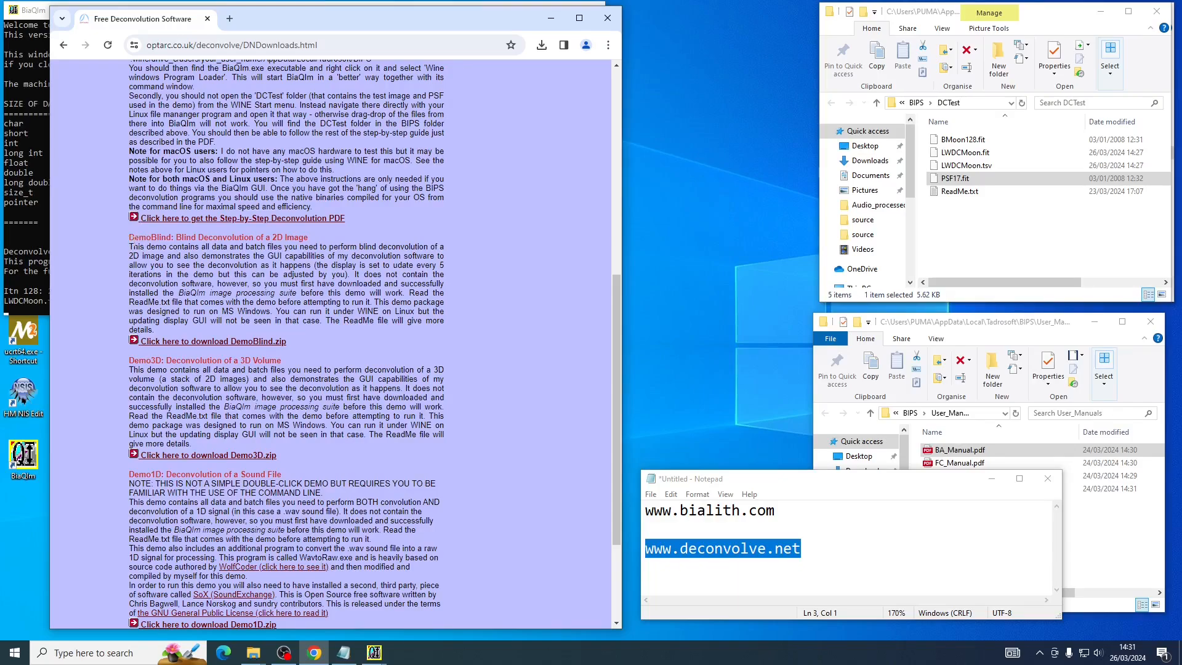
pyautogui.click(252, 342)
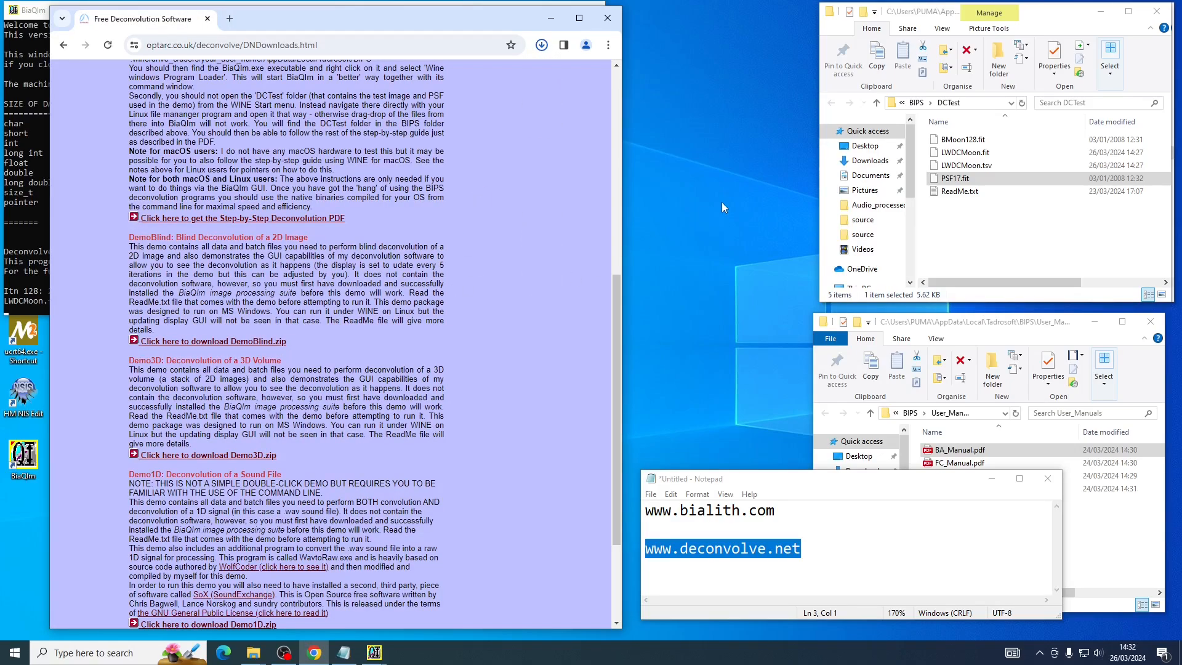
# - Clear the desktop down to the Downloads and User_Manuals folder windows by minimizing DCTest and Notepad, closing Chrome and quitting BiaQIm
pyautogui.click(1100, 12)
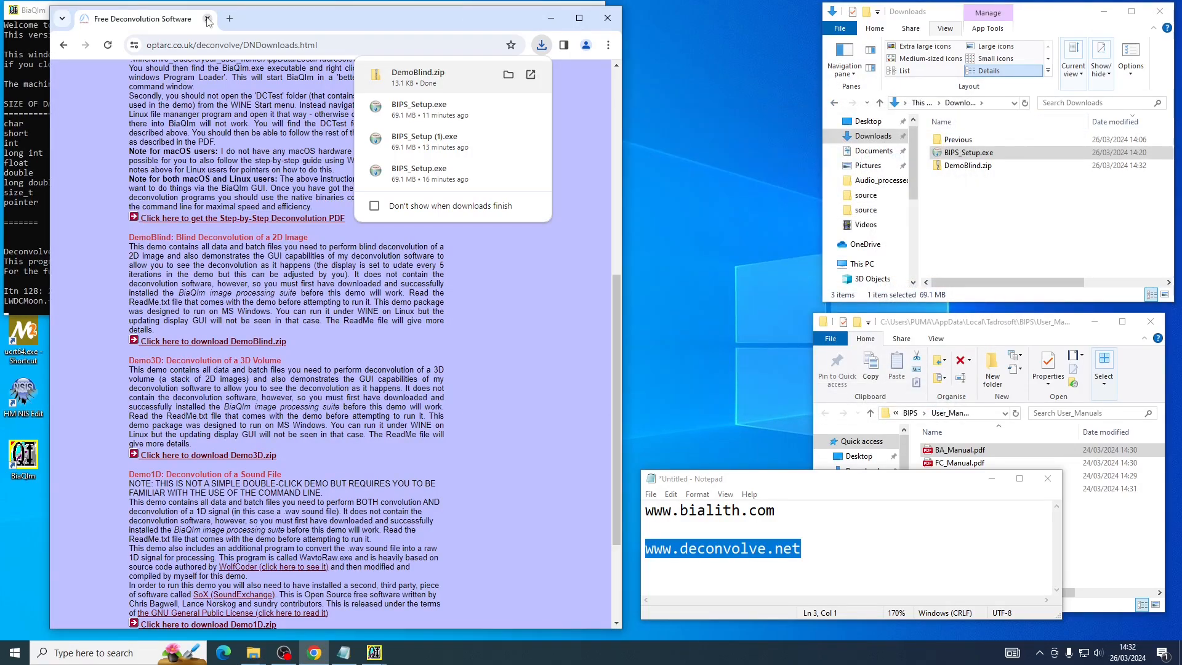
pyautogui.click(613, 23)
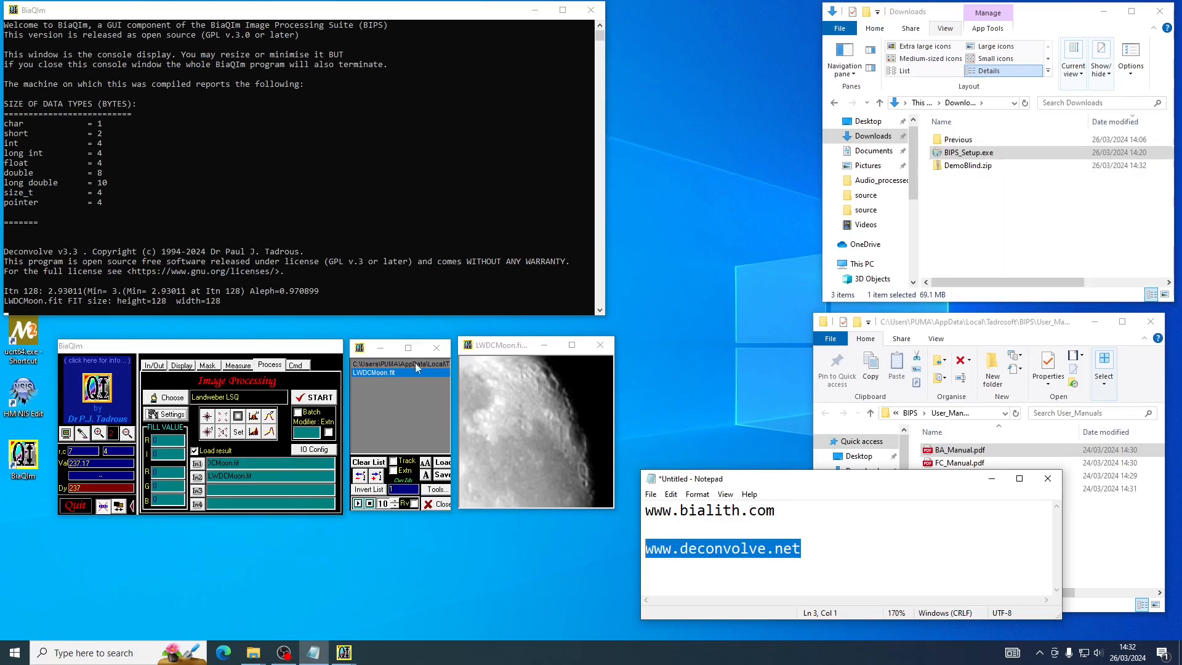
pyautogui.click(76, 508)
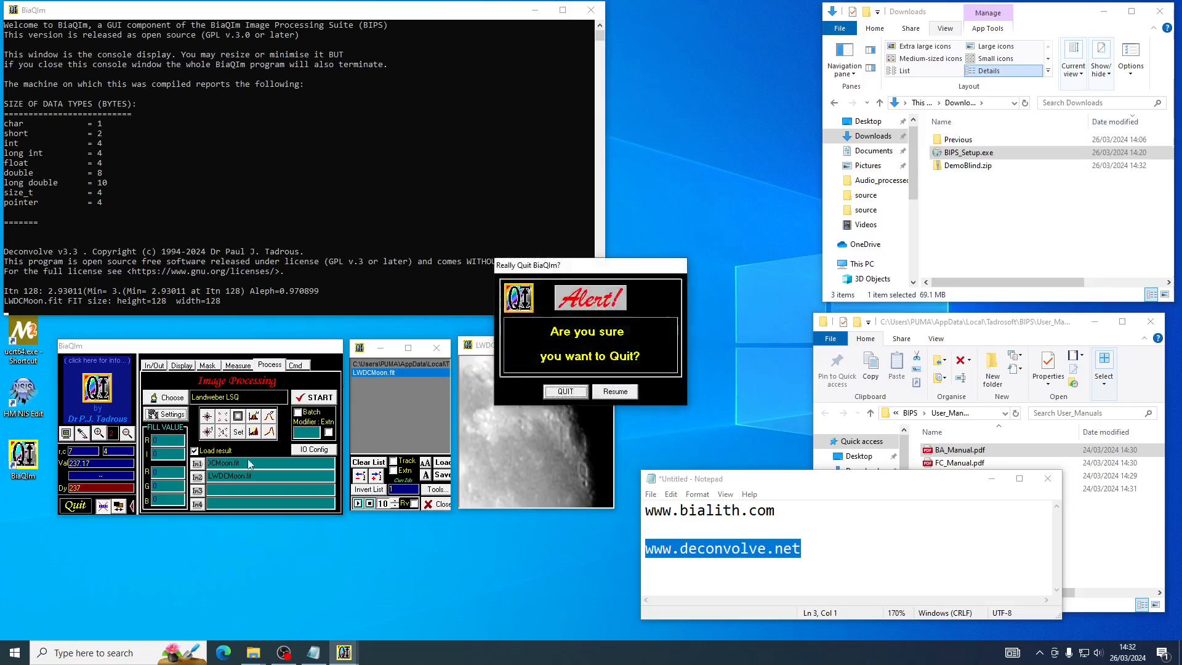
pyautogui.click(550, 390)
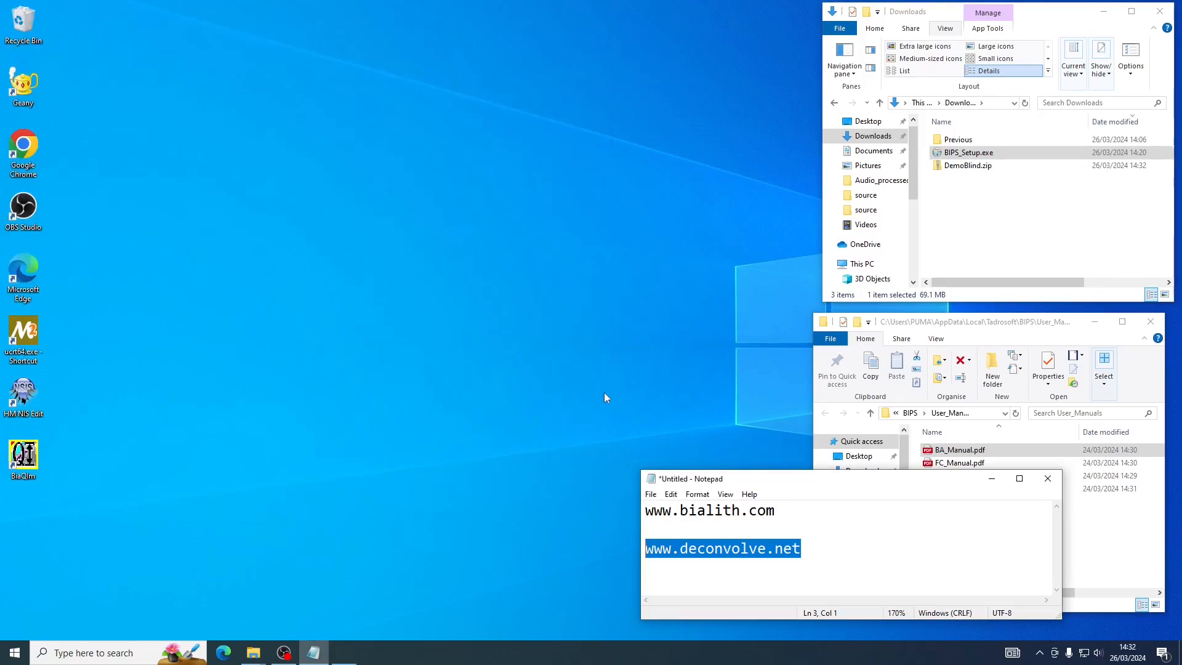
pyautogui.click(991, 479)
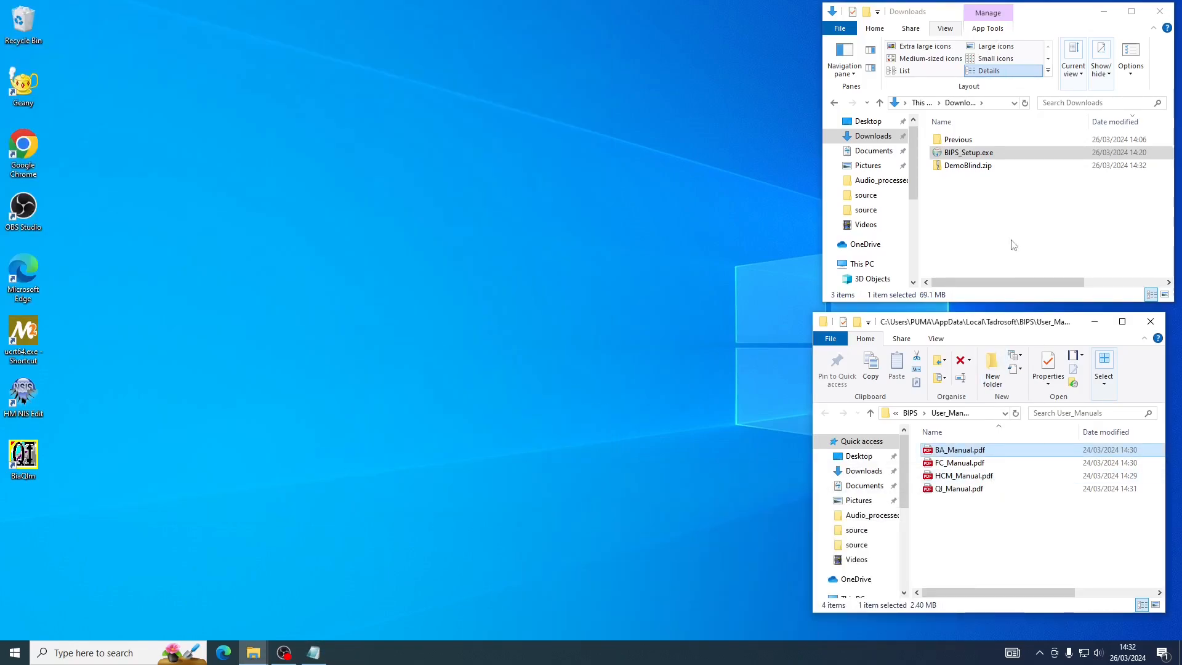
# - Extract DemoBlind.zip in the Downloads folder with 7-Zip into its own DemoBlind subfolder
pyautogui.click(958, 192)
pyautogui.rightClick(958, 171)
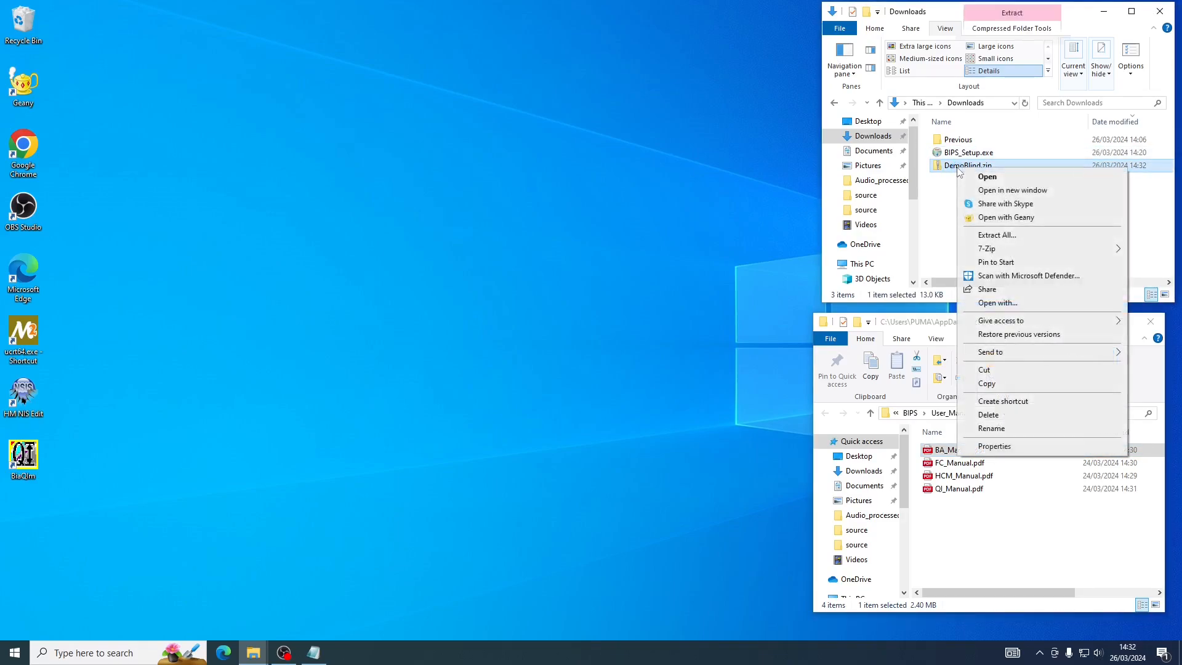
pyautogui.moveTo(993, 255)
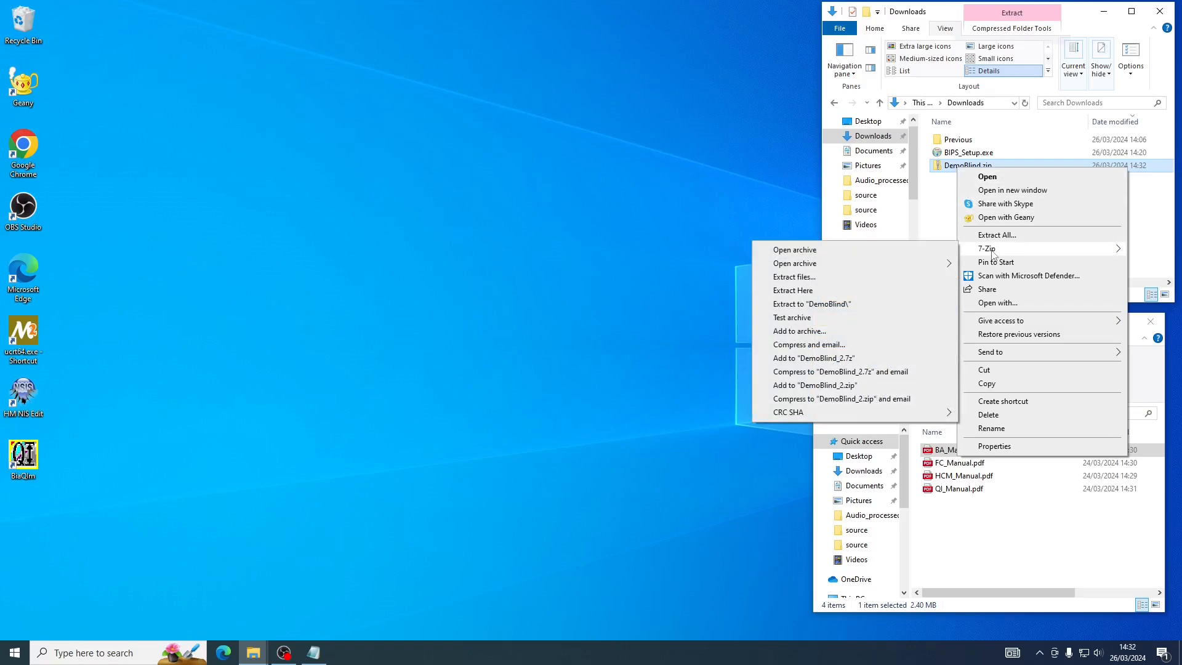
pyautogui.click(829, 306)
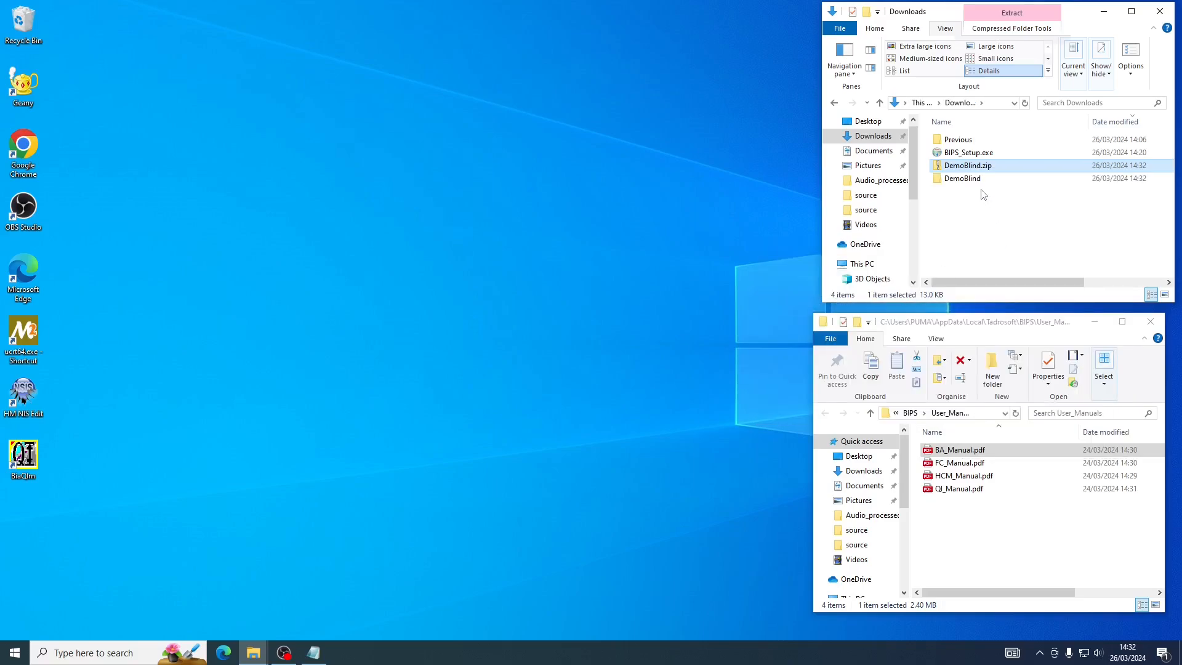
# - Run DemoBMI.bat from the extracted demoblind_files folder and move its command window down, clear of the CLV image viewers
pyautogui.doubleClick(962, 179)
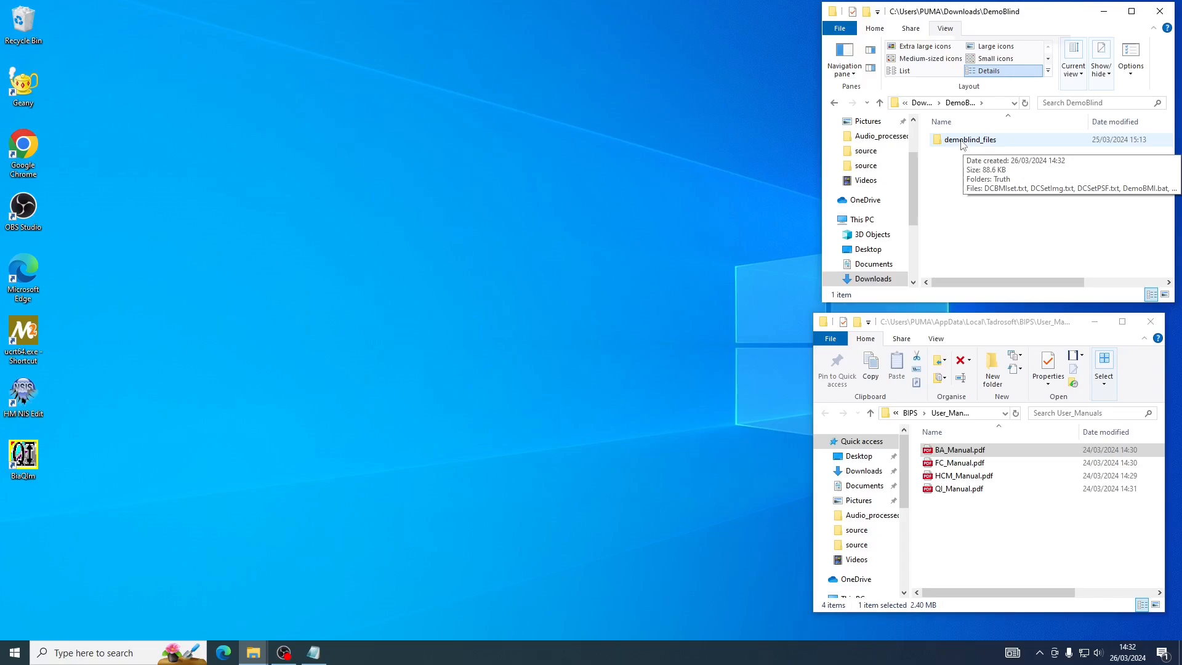
pyautogui.doubleClick(963, 140)
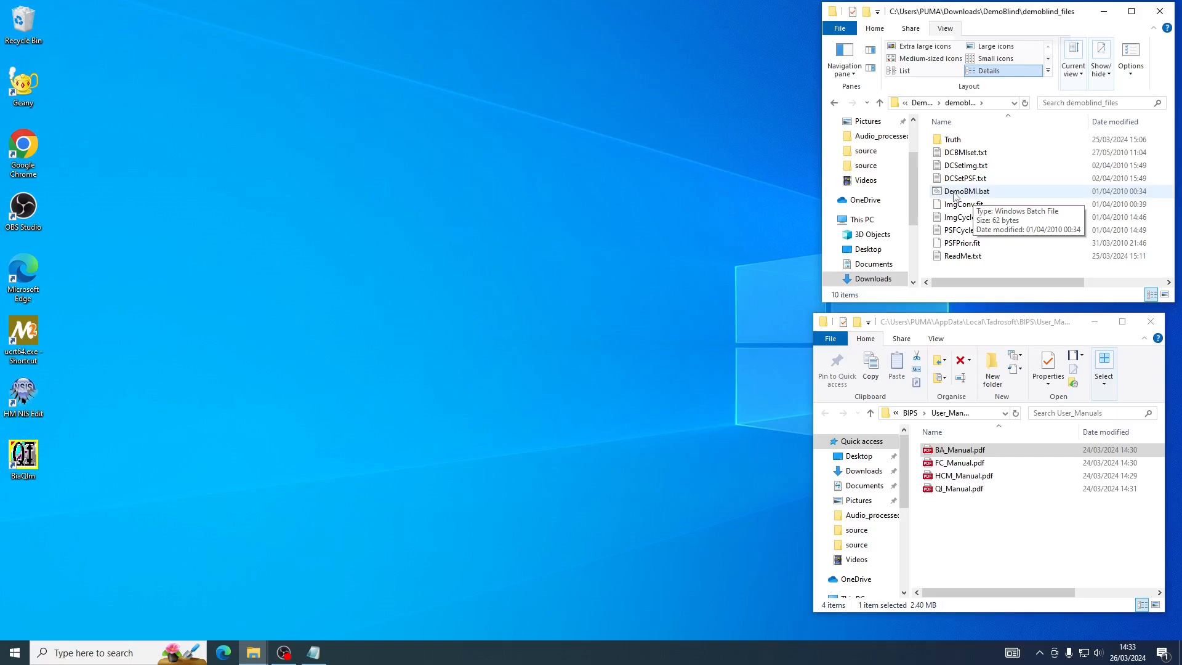
pyautogui.doubleClick(953, 192)
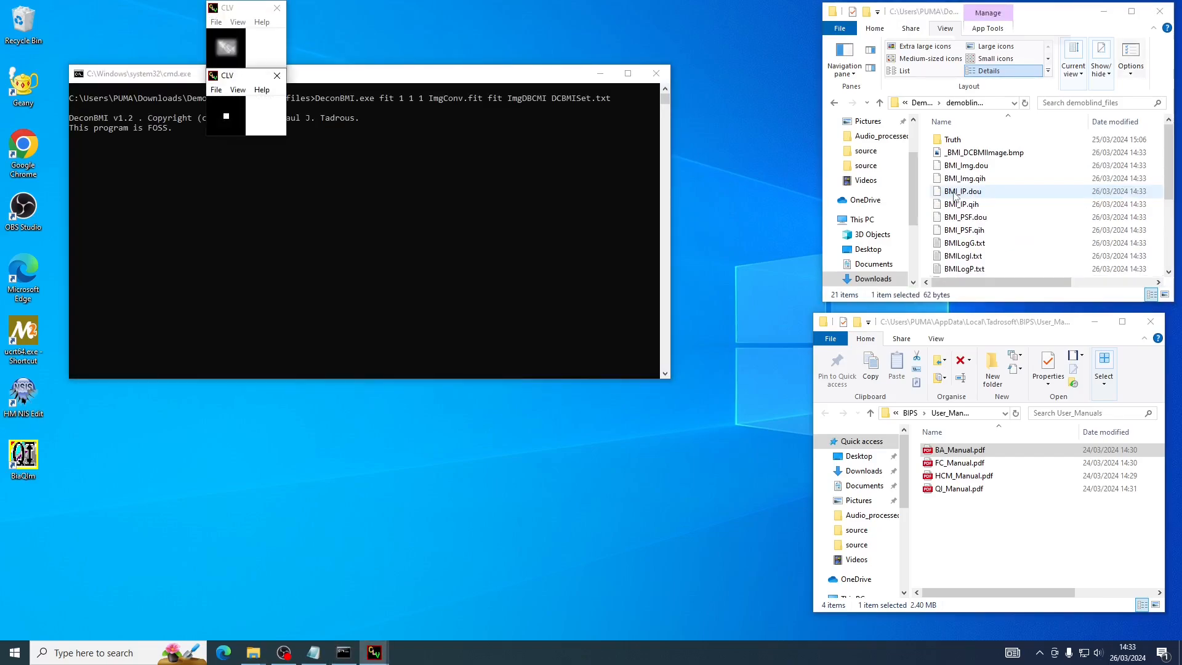
pyautogui.moveTo(389, 80); pyautogui.dragTo(396, 215)
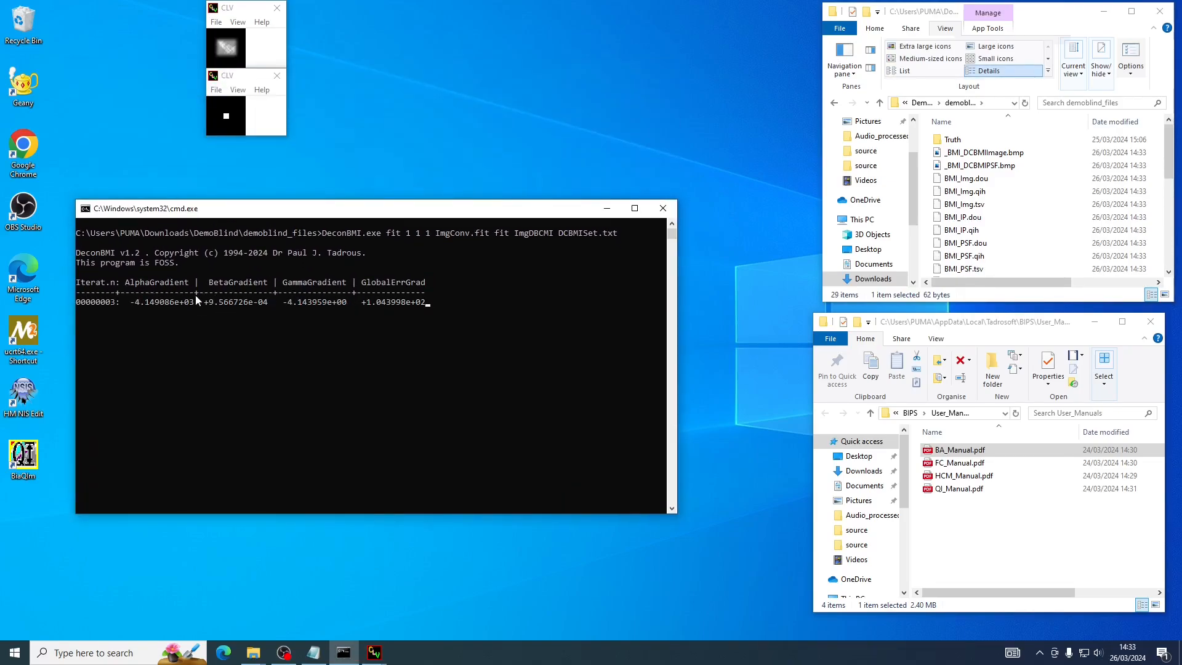
pyautogui.moveTo(330, 214); pyautogui.dragTo(320, 287)
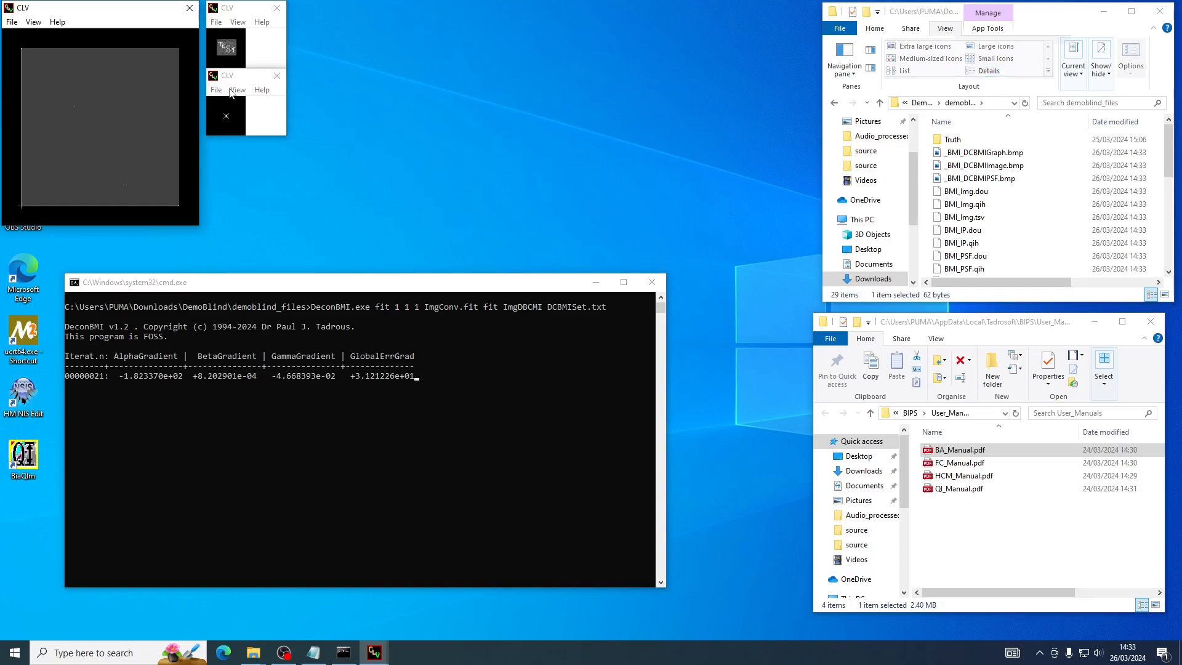
# - Enlarge the PSF and image CLV viewers to Zoom x4, placing the PSF viewer below the image viewer
pyautogui.click(238, 89)
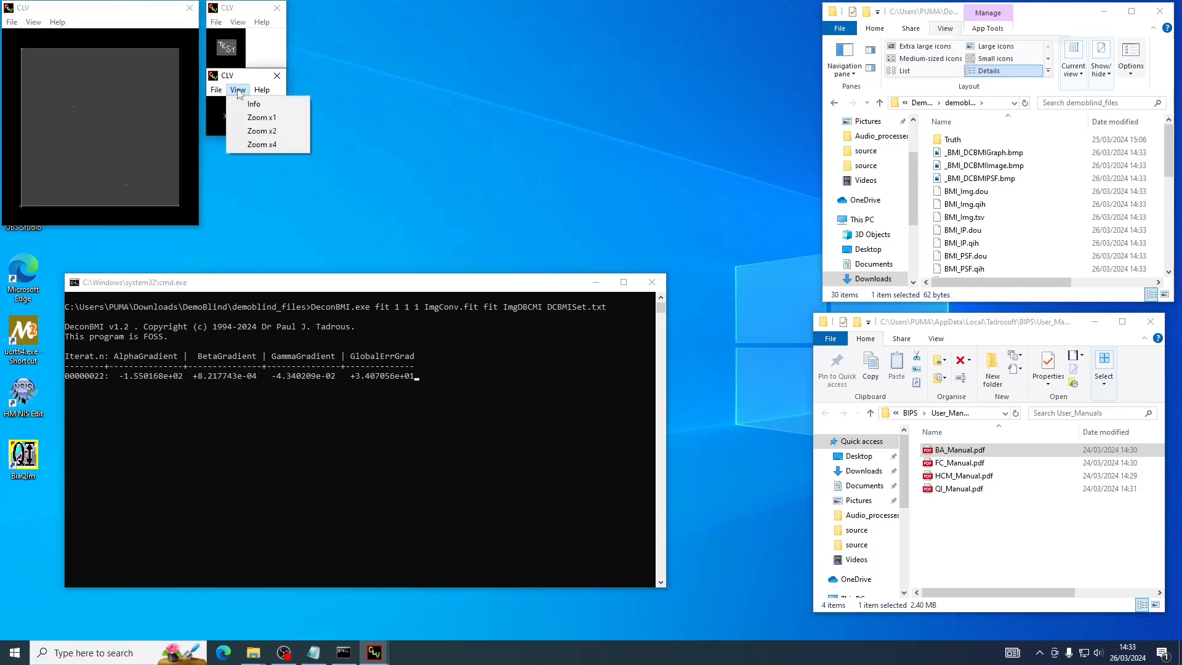
pyautogui.click(266, 146)
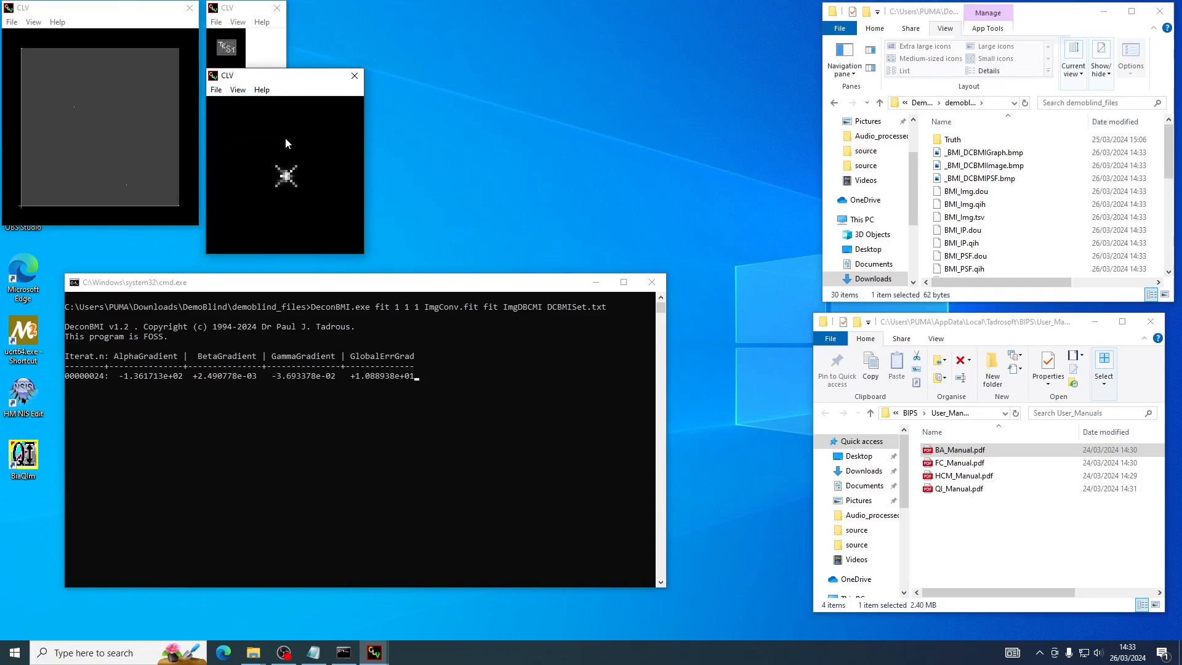
pyautogui.moveTo(290, 82); pyautogui.dragTo(287, 174)
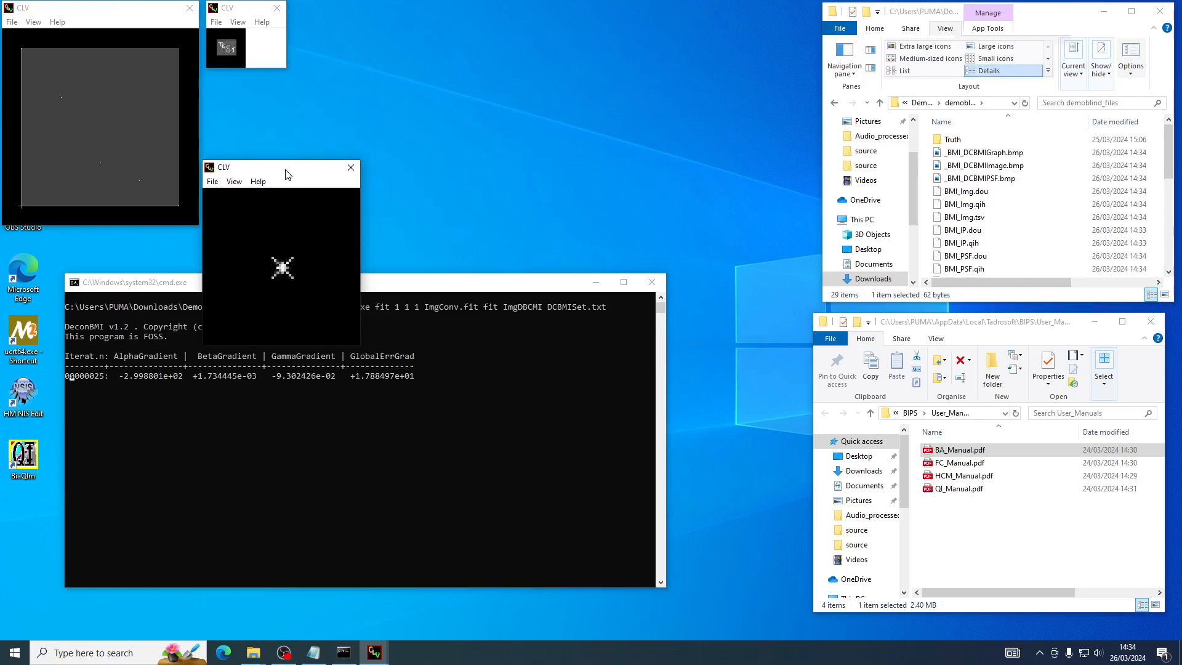
pyautogui.click(237, 24)
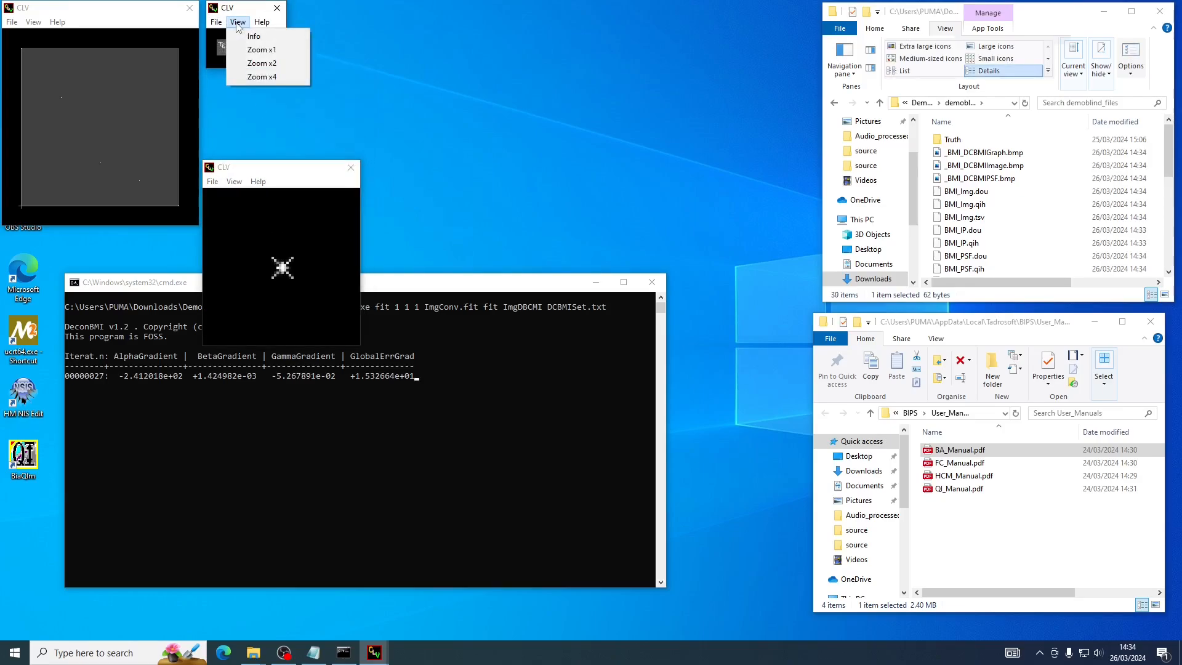
pyautogui.click(268, 75)
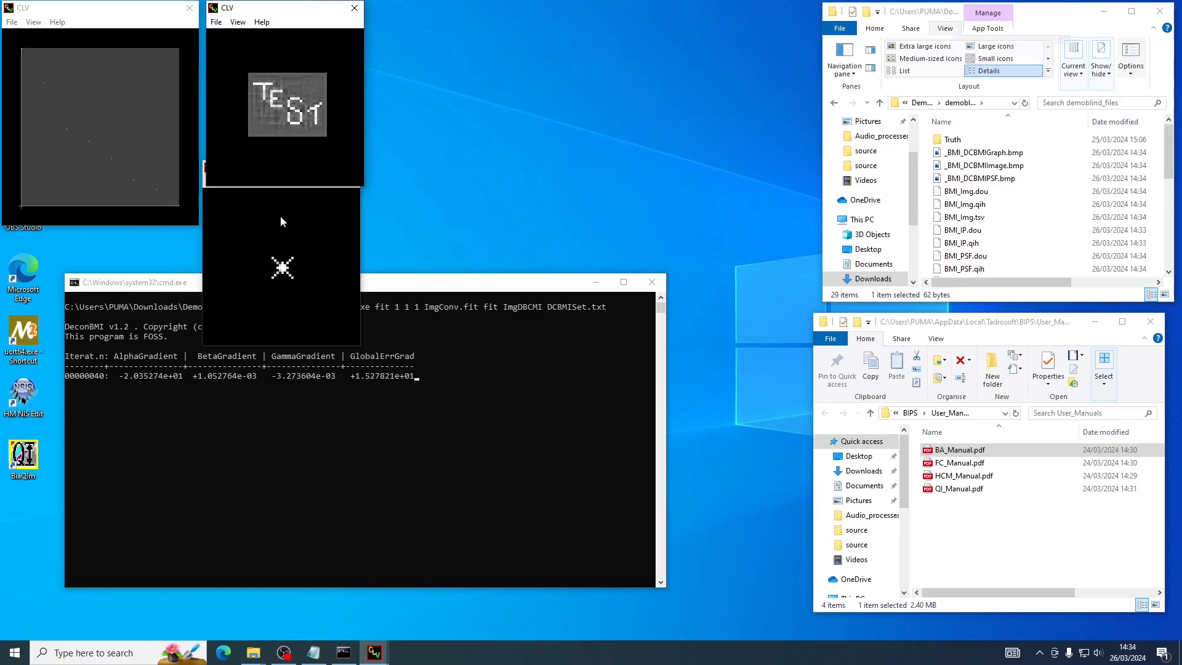
# - Move the command window further down and place the PSF viewer beside the TEST image viewer
pyautogui.click(420, 291)
pyautogui.moveTo(420, 292); pyautogui.dragTo(398, 335)
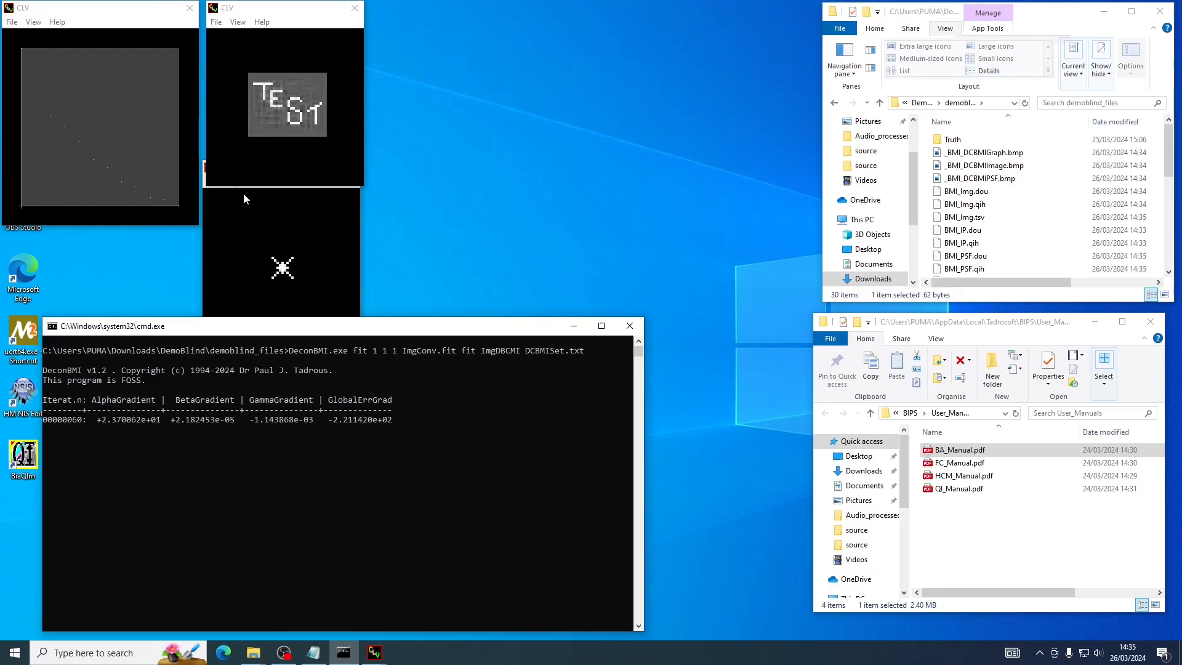
pyautogui.click(298, 212)
pyautogui.moveTo(278, 168); pyautogui.dragTo(442, 10)
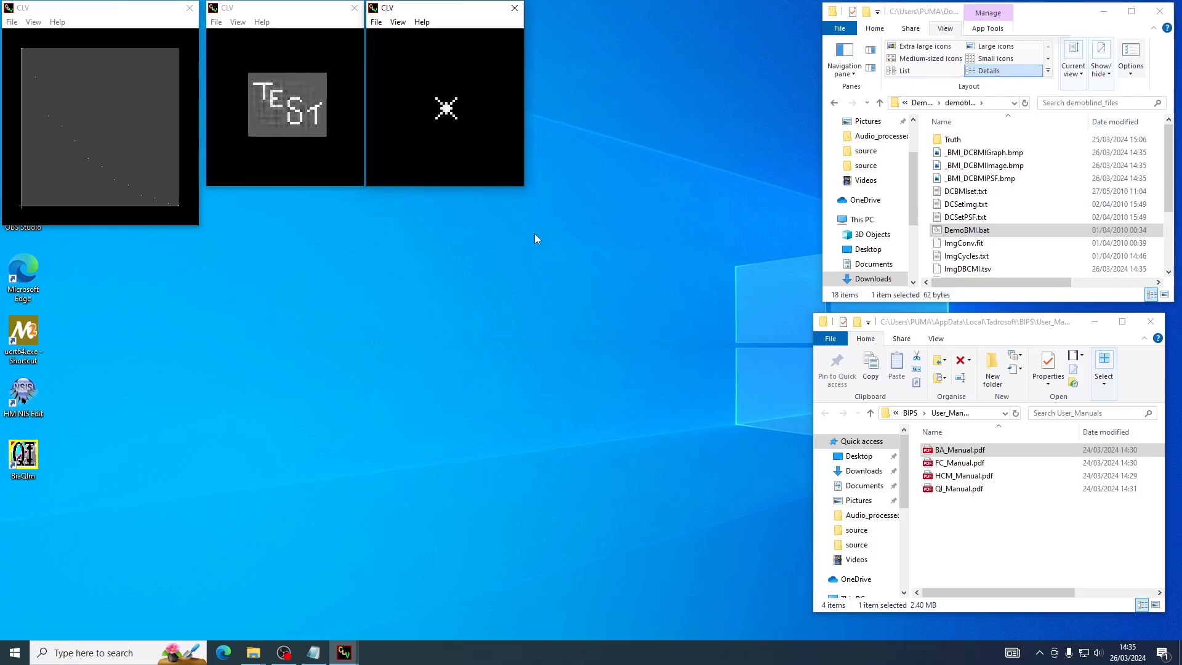
# - Launch BiaQIm, accept its license agreement with "yes", and move its main window below the console
pyautogui.scroll(-3, 1050, 214)
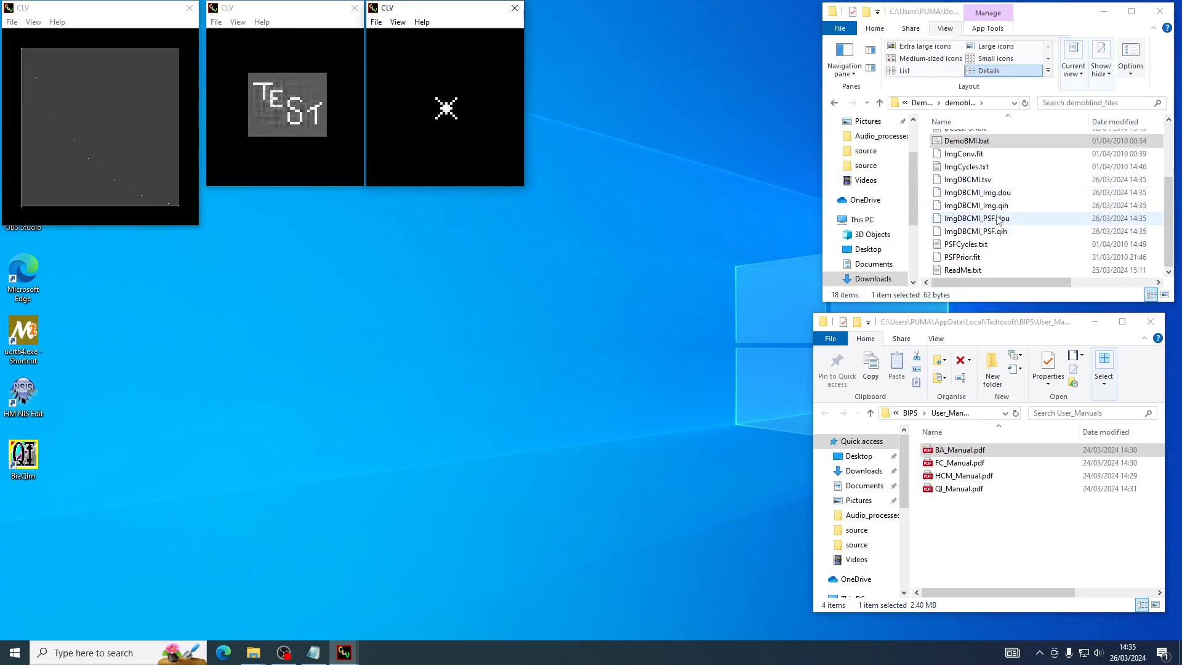
pyautogui.doubleClick(20, 458)
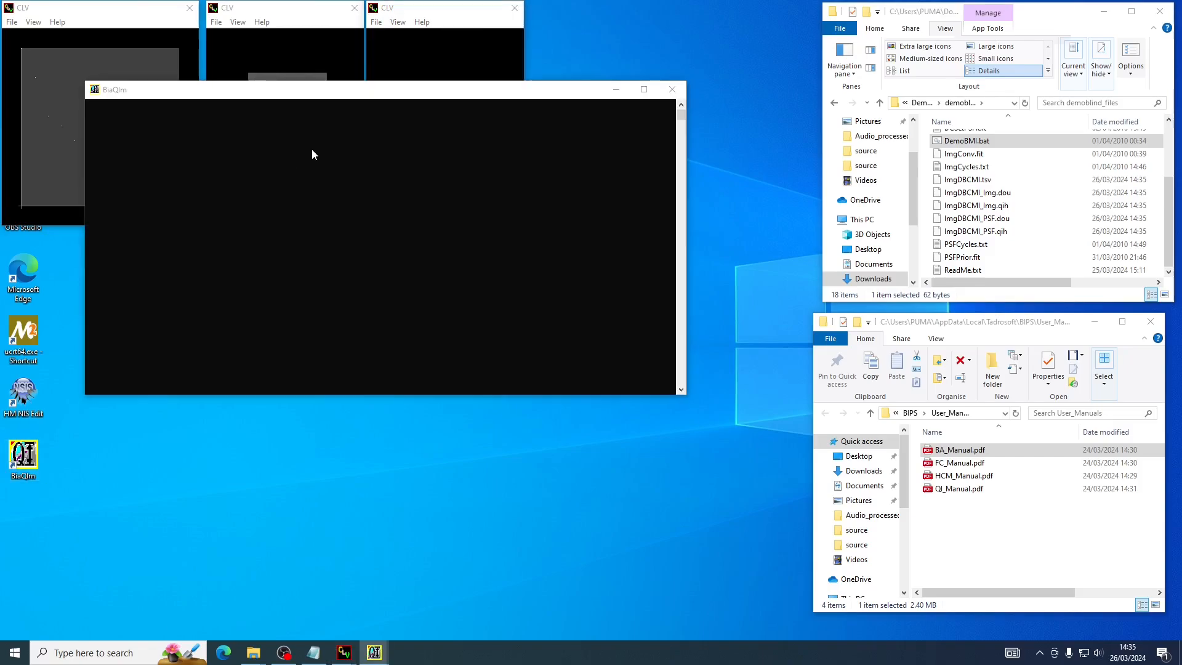
pyautogui.write('yes')
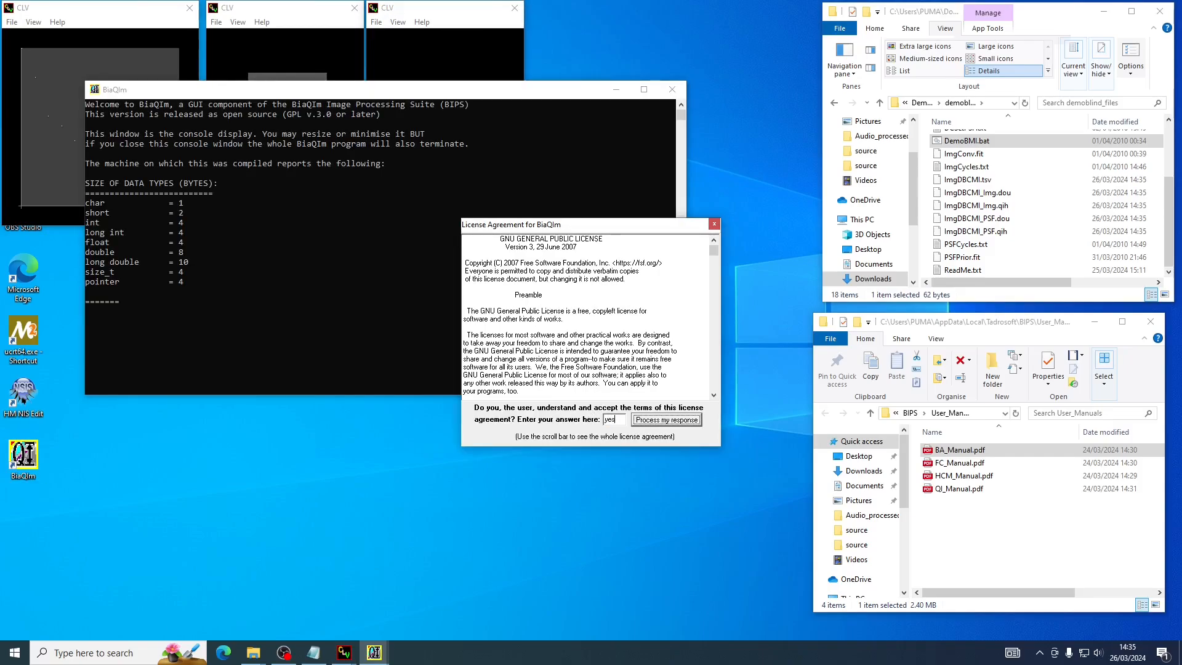
pyautogui.press('Return')
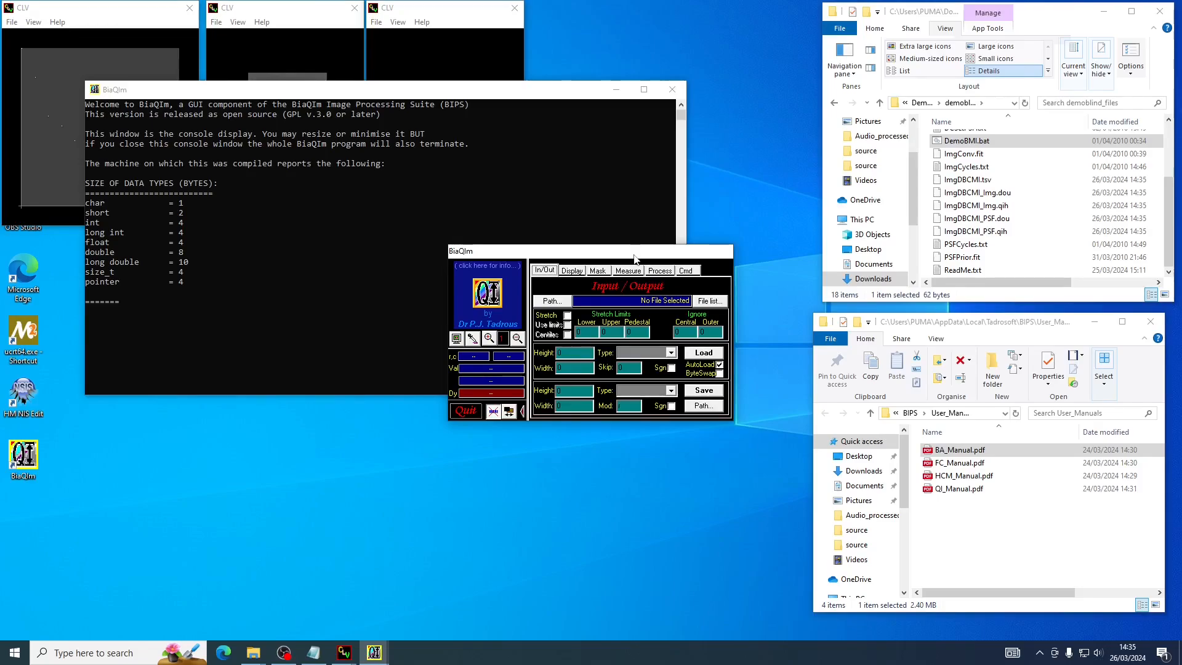
pyautogui.moveTo(636, 259); pyautogui.dragTo(534, 417)
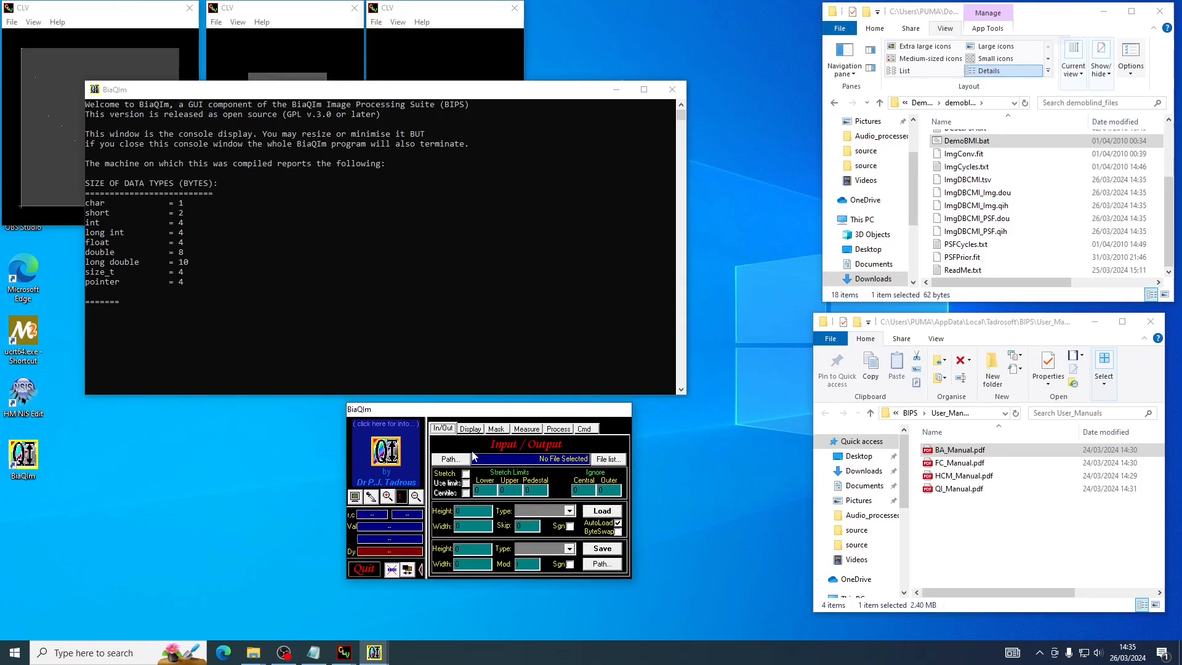
# - Load PSFPrior.fit from demoblind_files into BiaQIm with Stretch enabled and magnify the image in an enlarged window
pyautogui.click(465, 474)
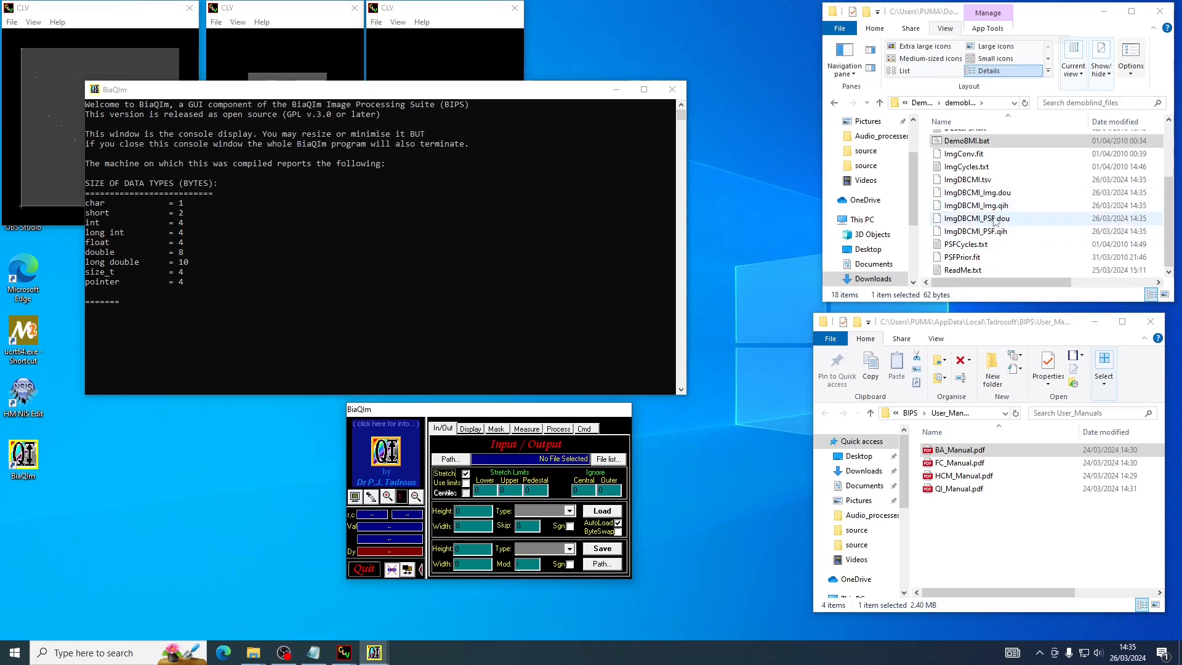
pyautogui.scroll(3, 983, 192)
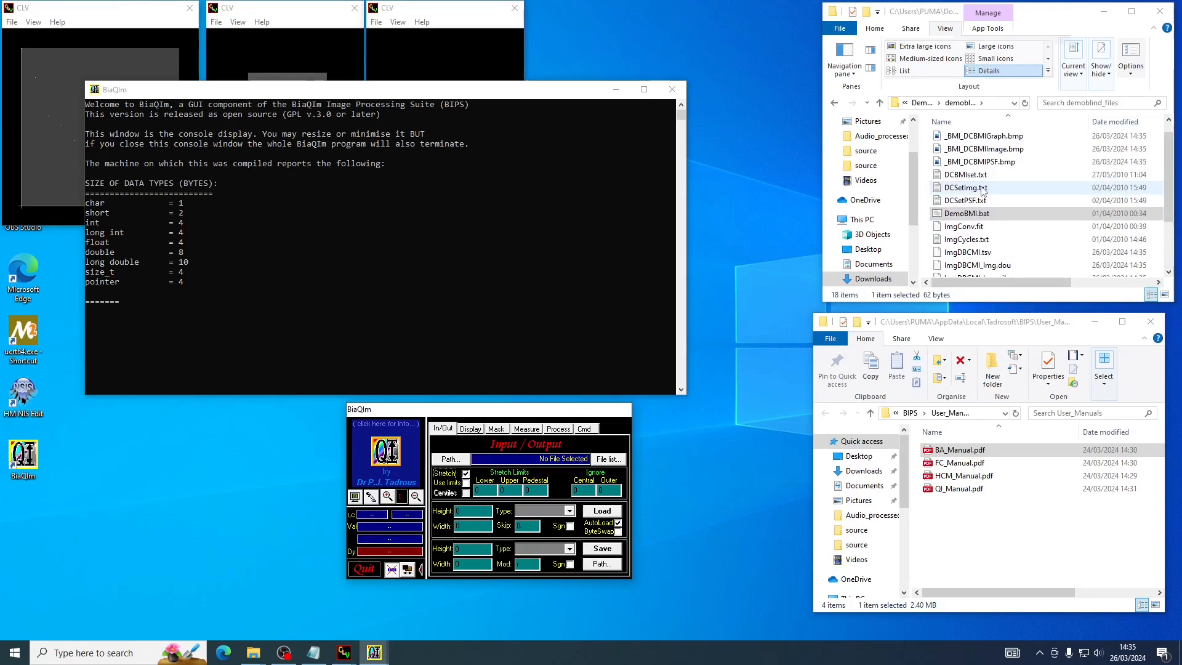
pyautogui.scroll(-3, 982, 188)
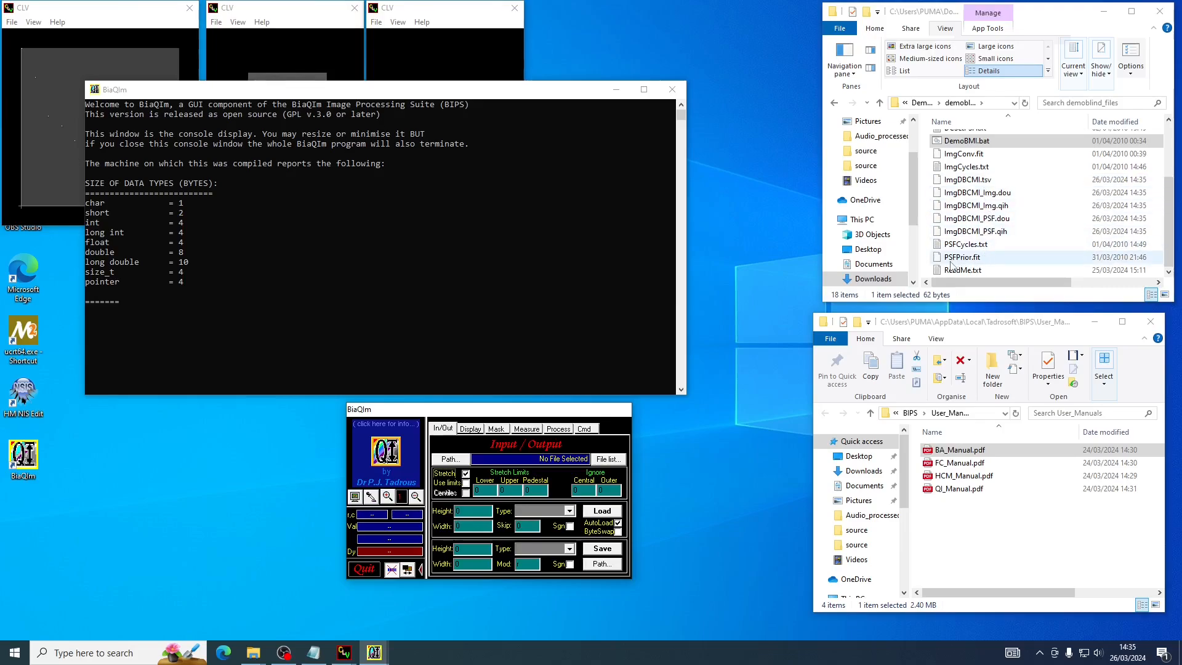
pyautogui.moveTo(958, 258); pyautogui.dragTo(405, 443)
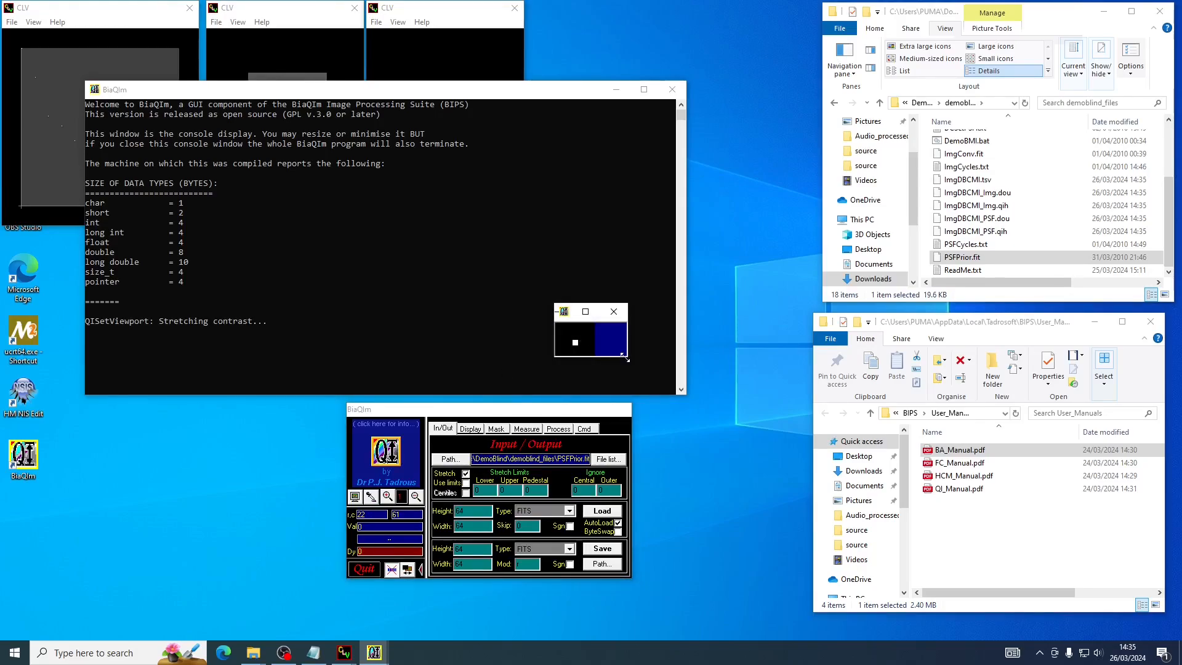
pyautogui.click(388, 497)
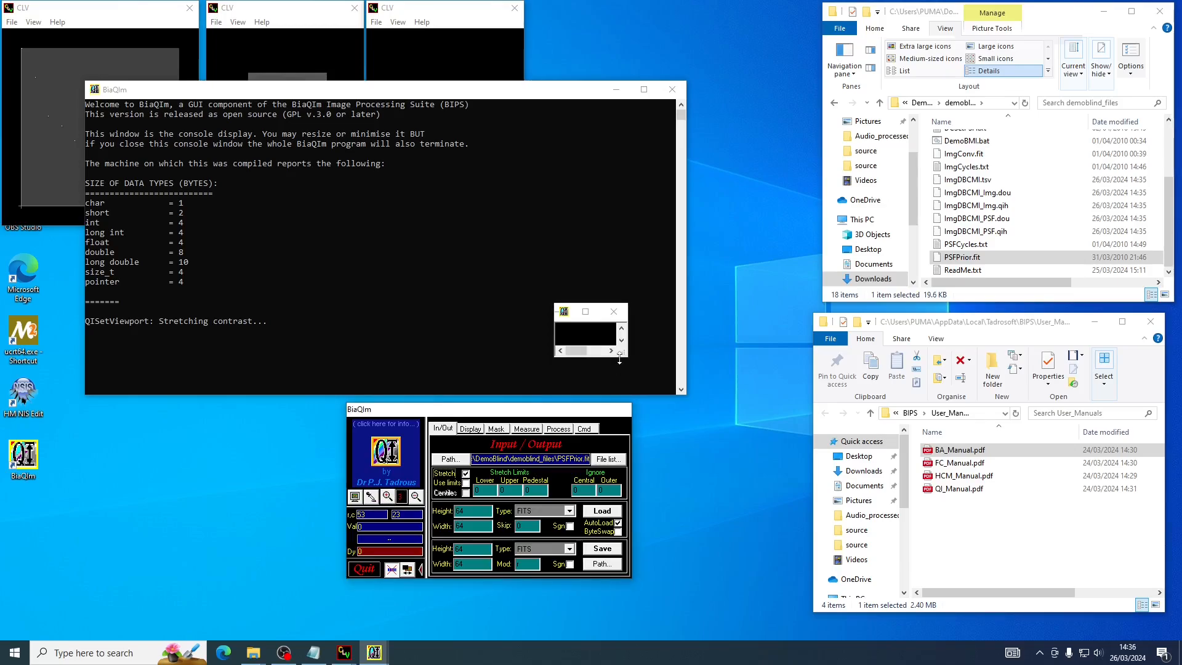
pyautogui.moveTo(621, 354); pyautogui.dragTo(731, 441)
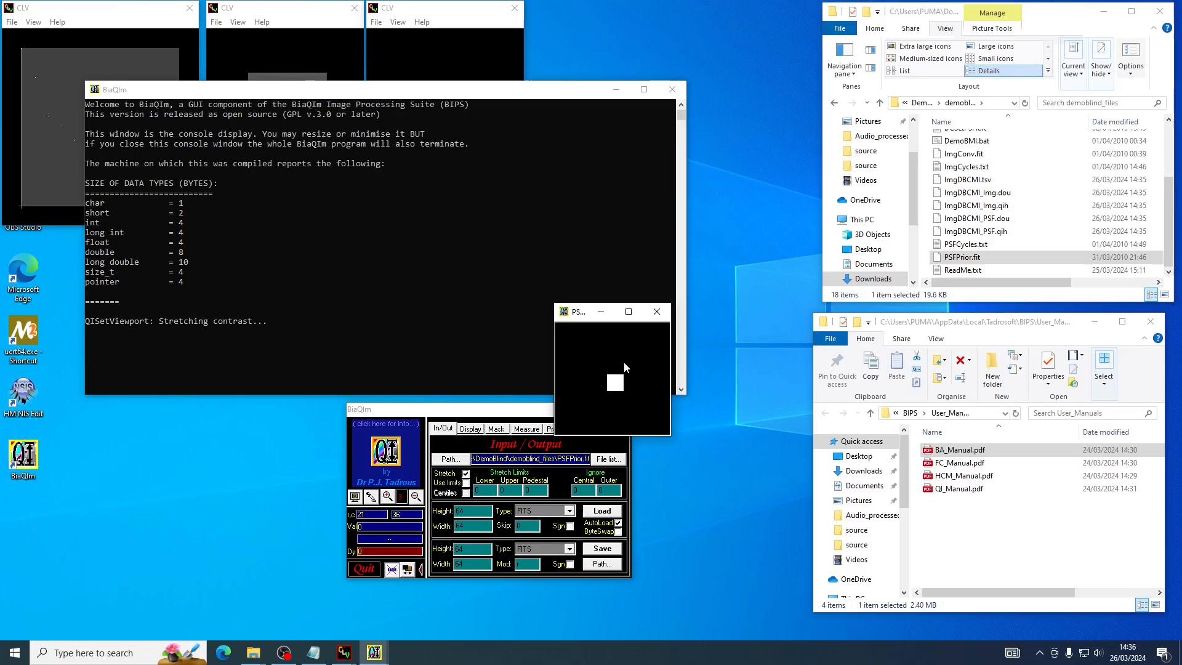
pyautogui.click(962, 258)
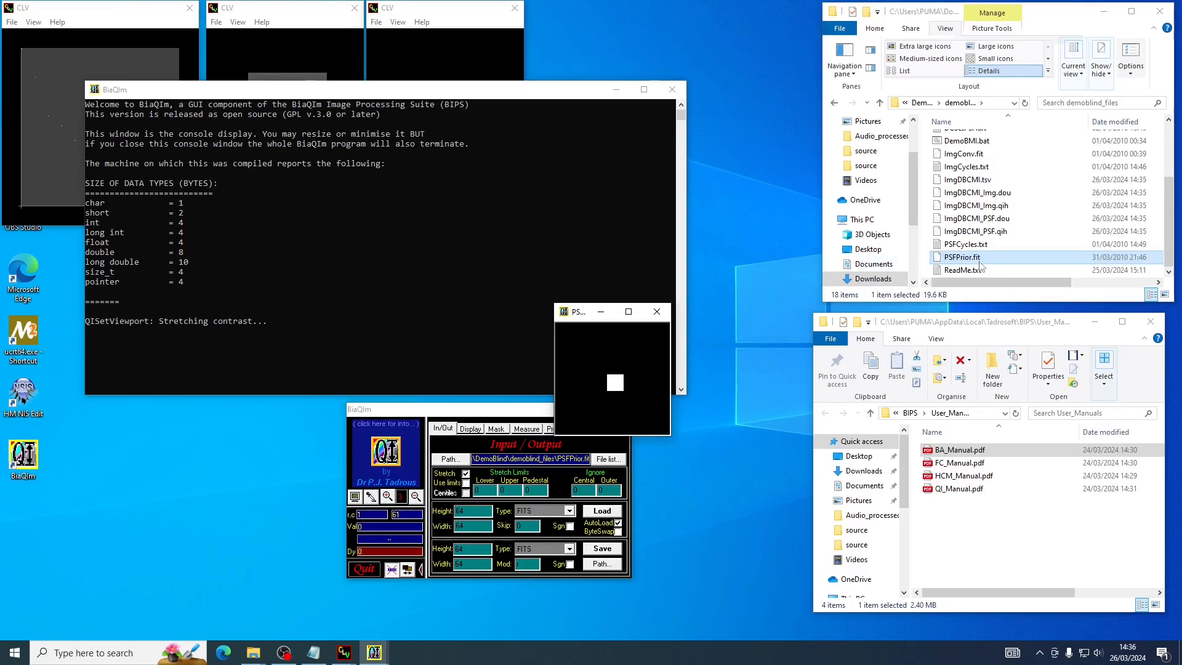
# - Load ImgConv.fit from demoblind_files into BiaQIm and open the list of loaded files
pyautogui.scroll(1, 980, 266)
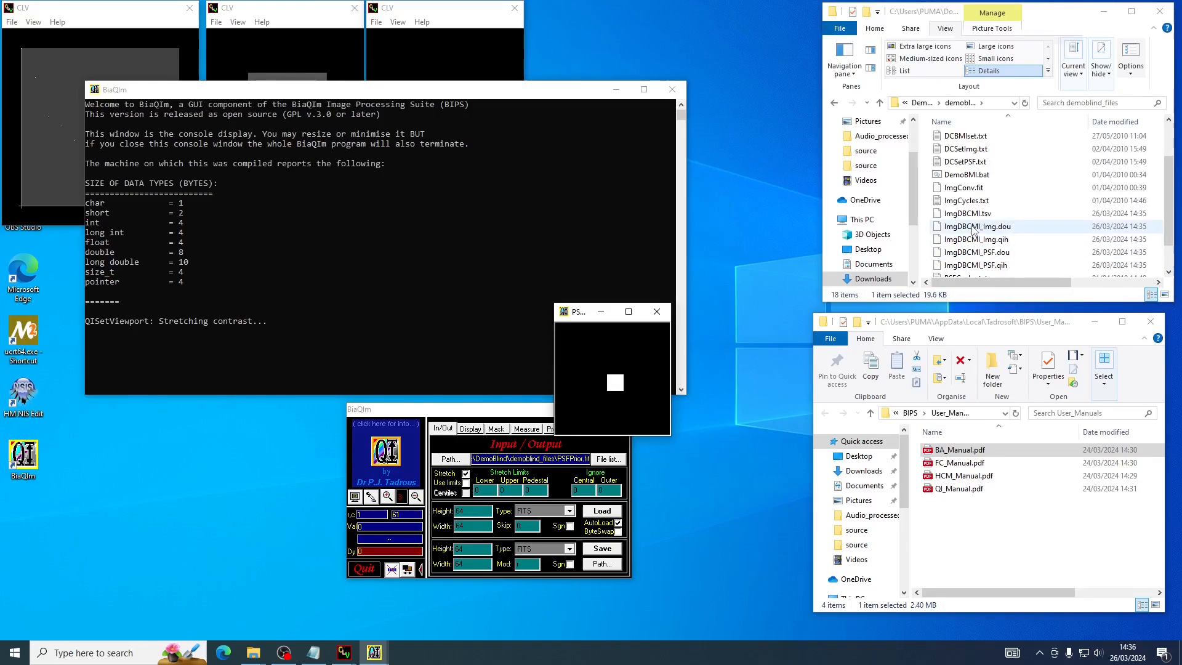
pyautogui.click(964, 189)
pyautogui.moveTo(964, 191); pyautogui.dragTo(387, 457)
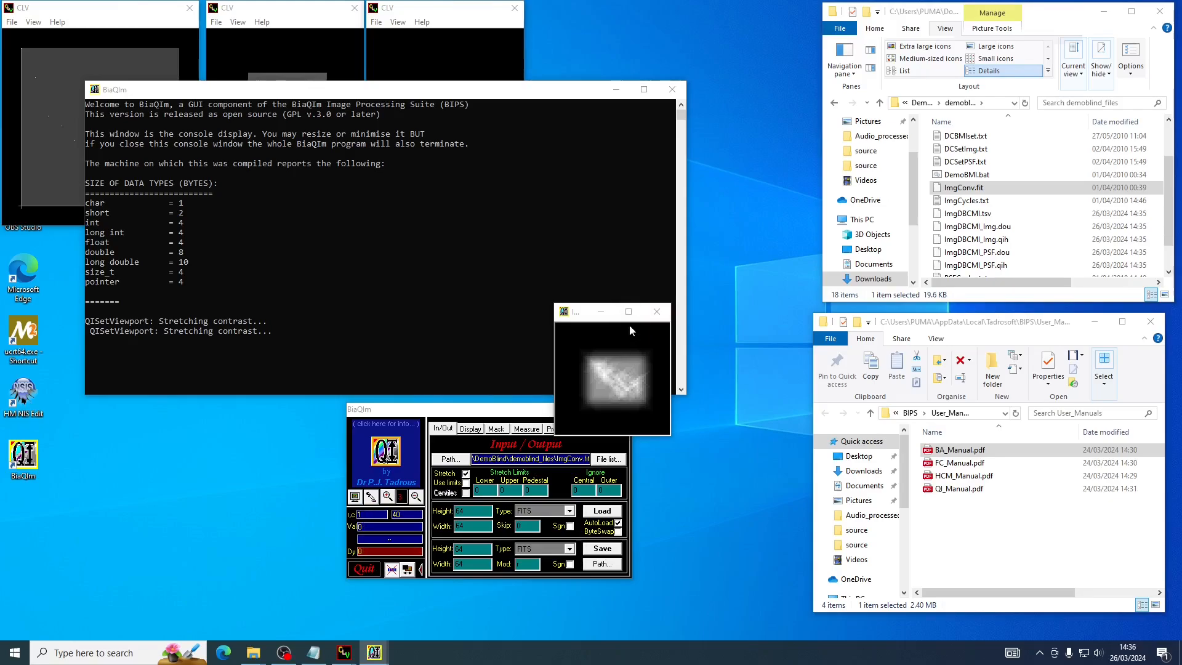
pyautogui.click(619, 461)
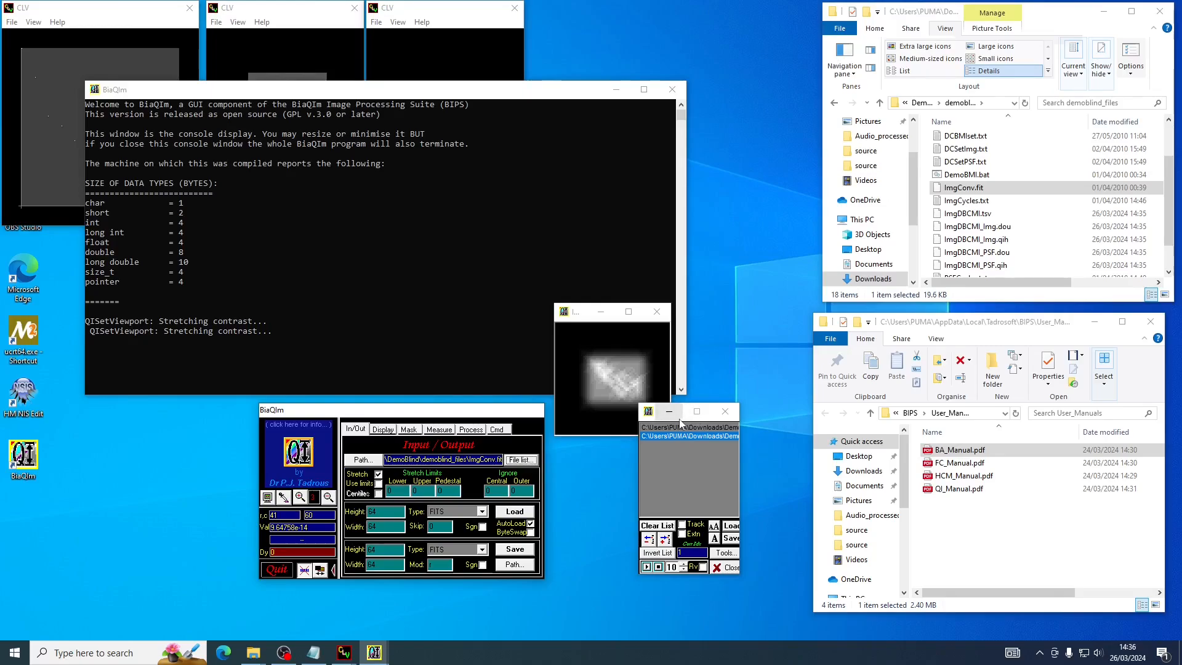
# - Minimise the BiaQIm console and switch between PSFPrior.fit and ImgConv.fit in the file list to compare them
pyautogui.click(604, 311)
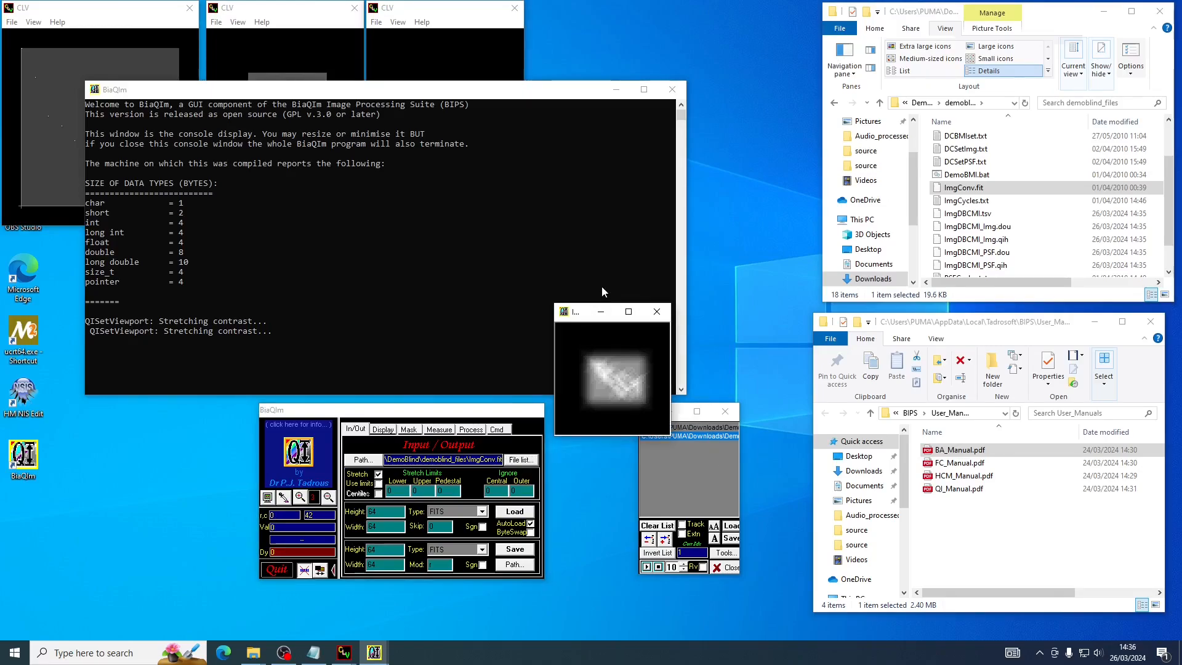
pyautogui.click(615, 90)
pyautogui.click(698, 432)
pyautogui.click(697, 430)
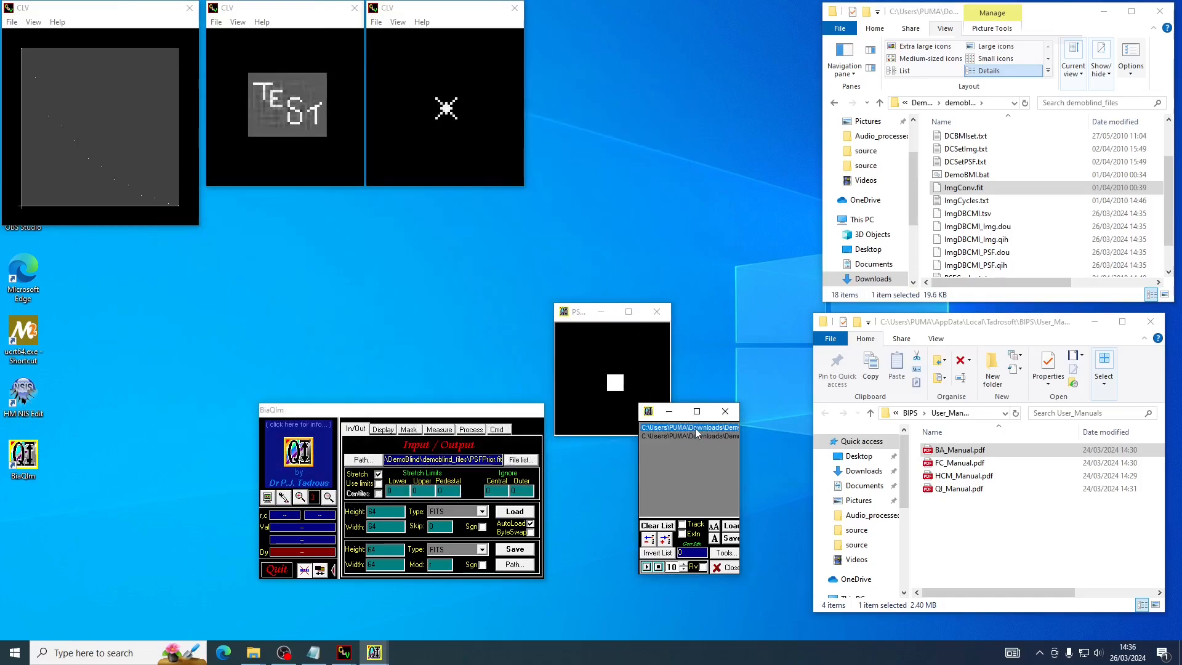
pyautogui.click(697, 436)
pyautogui.click(697, 429)
pyautogui.click(697, 437)
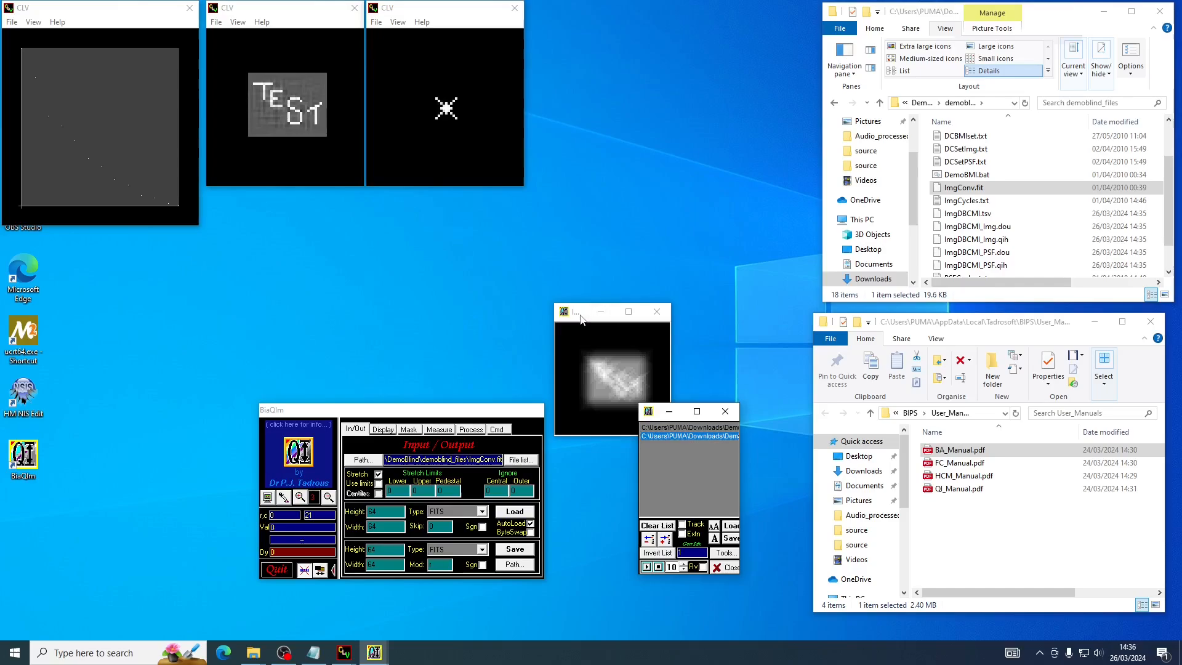
# - Place the ImgConv.fit window below the TEST viewer, magnify and enlarge it, and switch the display to PSFPrior.fit
pyautogui.moveTo(581, 319); pyautogui.dragTo(252, 220)
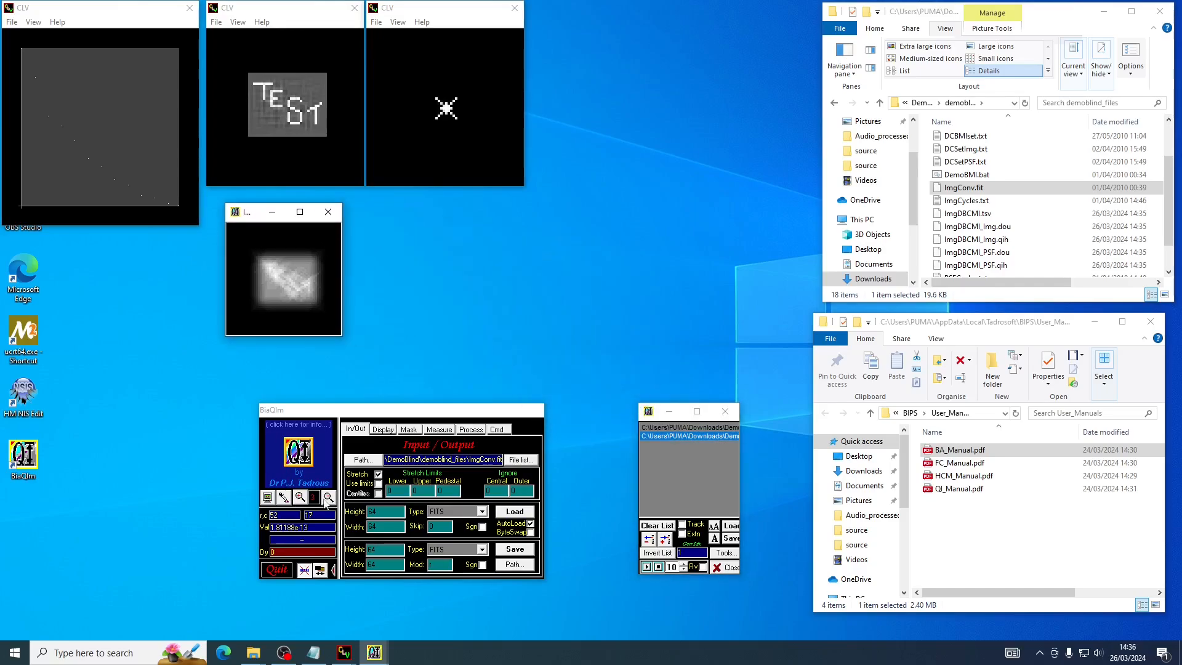
pyautogui.click(299, 496)
pyautogui.moveTo(338, 333); pyautogui.dragTo(381, 374)
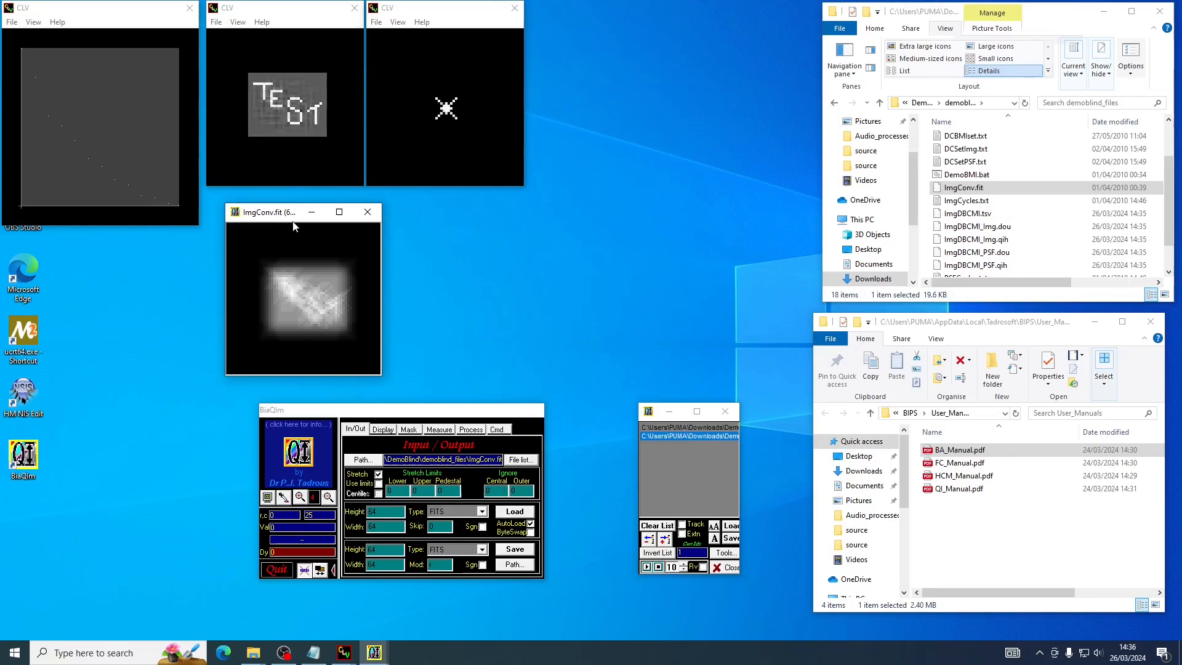
pyautogui.moveTo(295, 212); pyautogui.dragTo(275, 201)
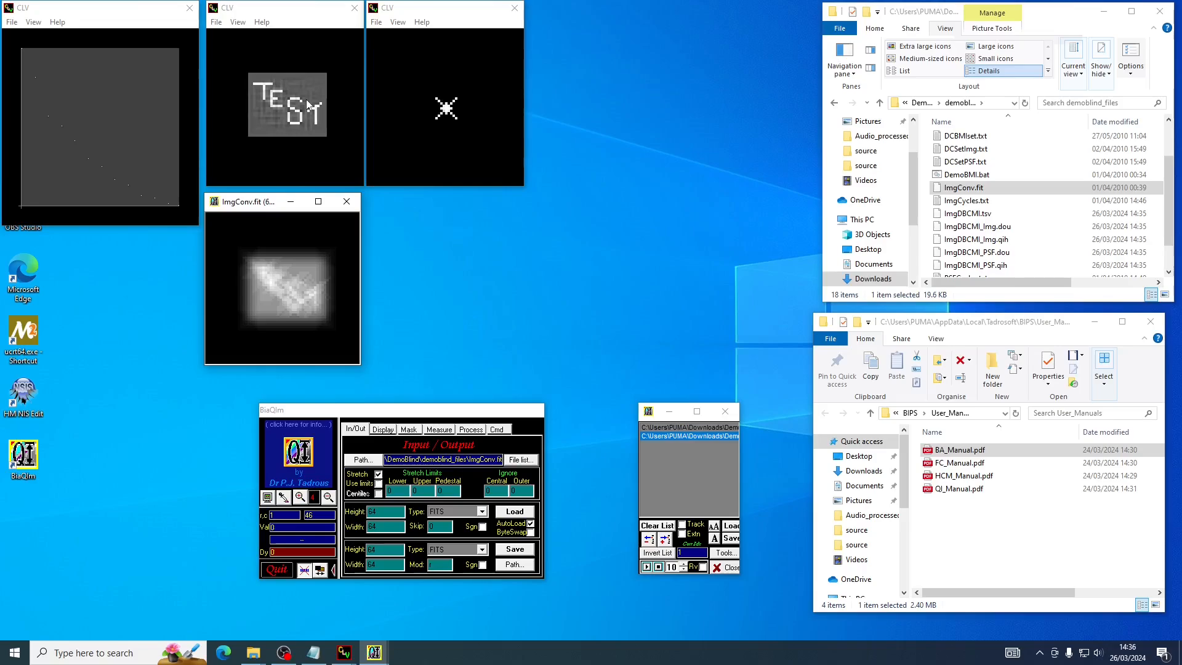
pyautogui.click(678, 428)
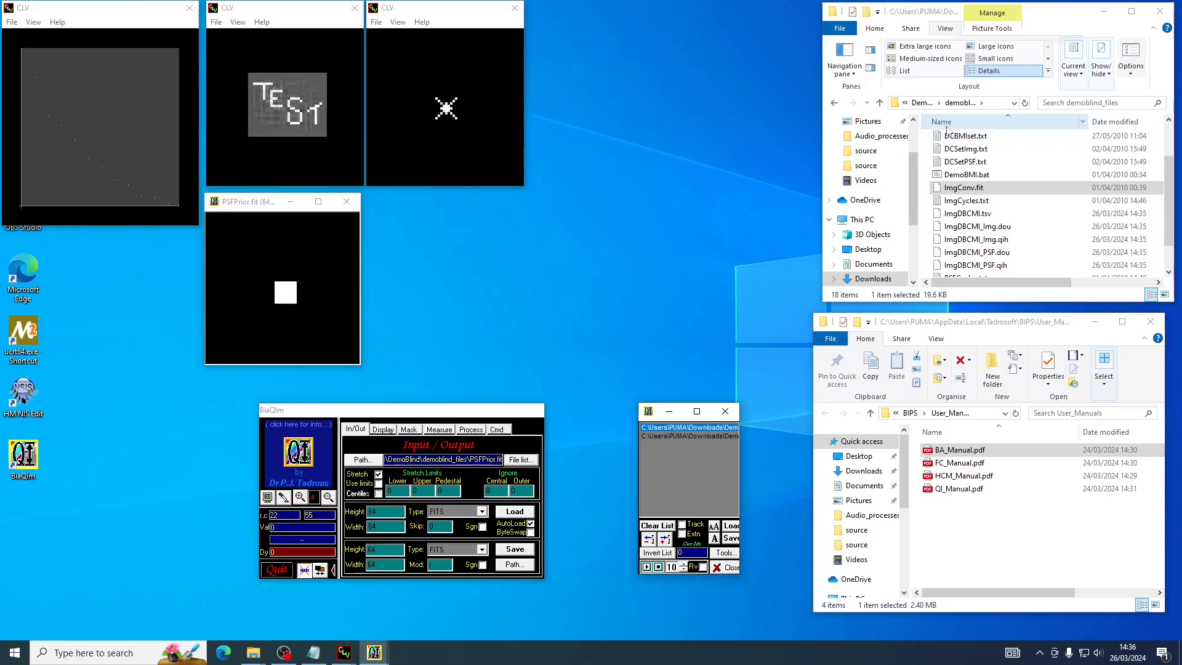
# - Load PSFTruth.fit from the Truth folder into BiaQIm and place its window beside the PSF CLV viewer for comparison
pyautogui.scroll(2, 949, 143)
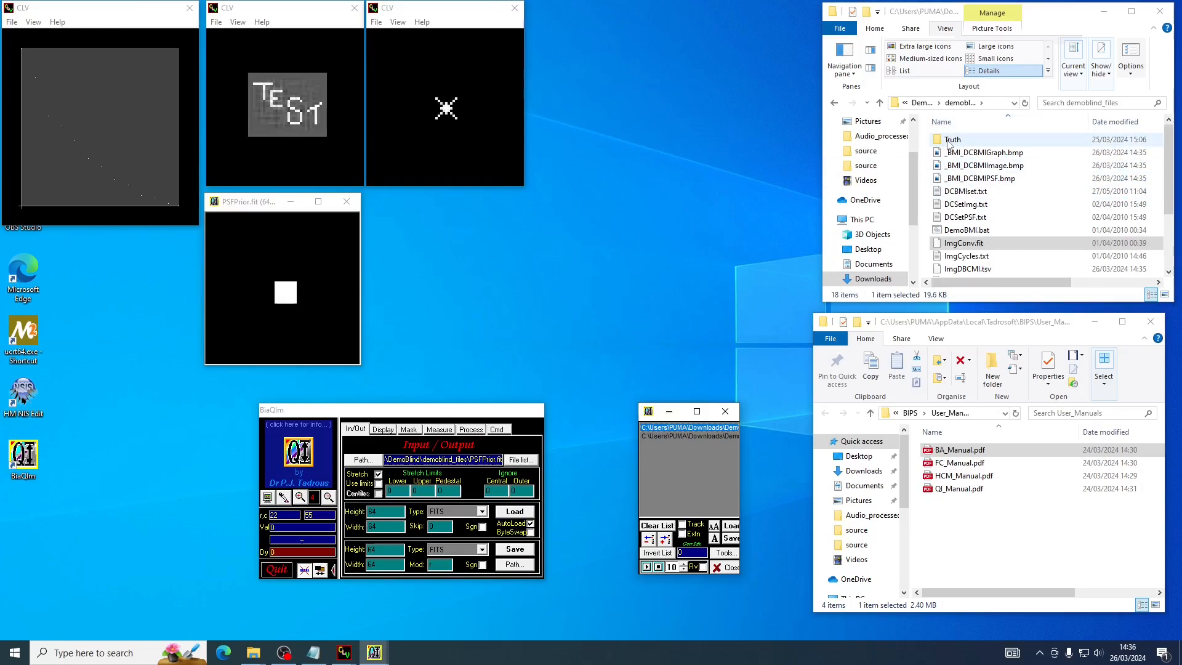
pyautogui.doubleClick(950, 141)
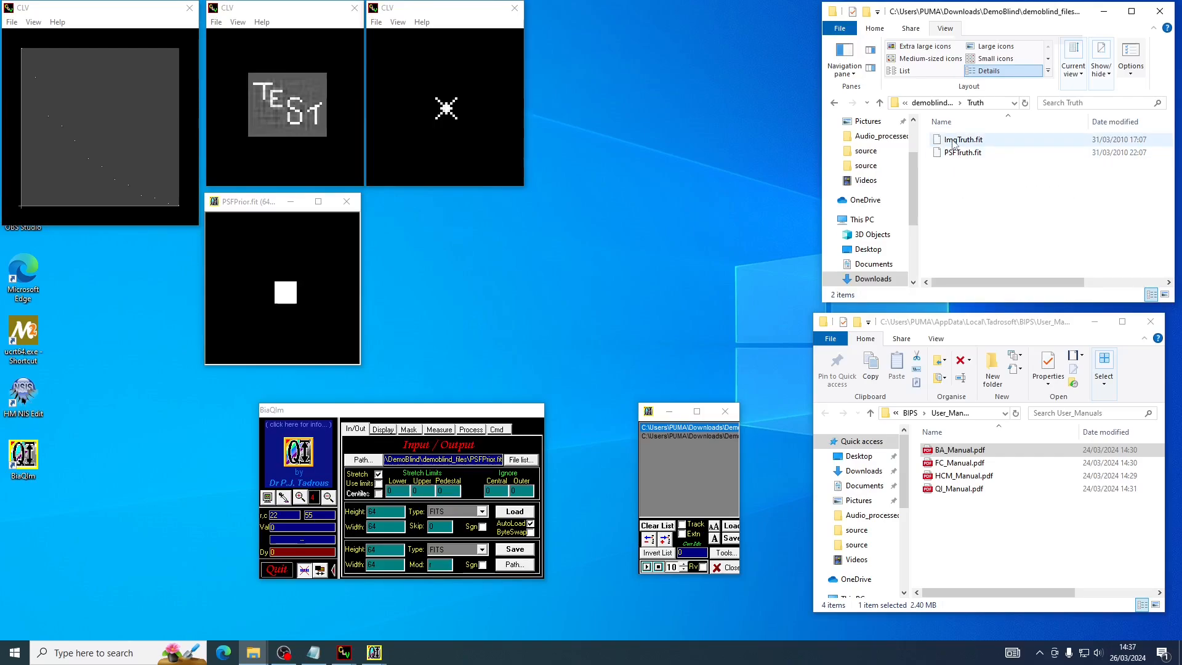
pyautogui.click(953, 155)
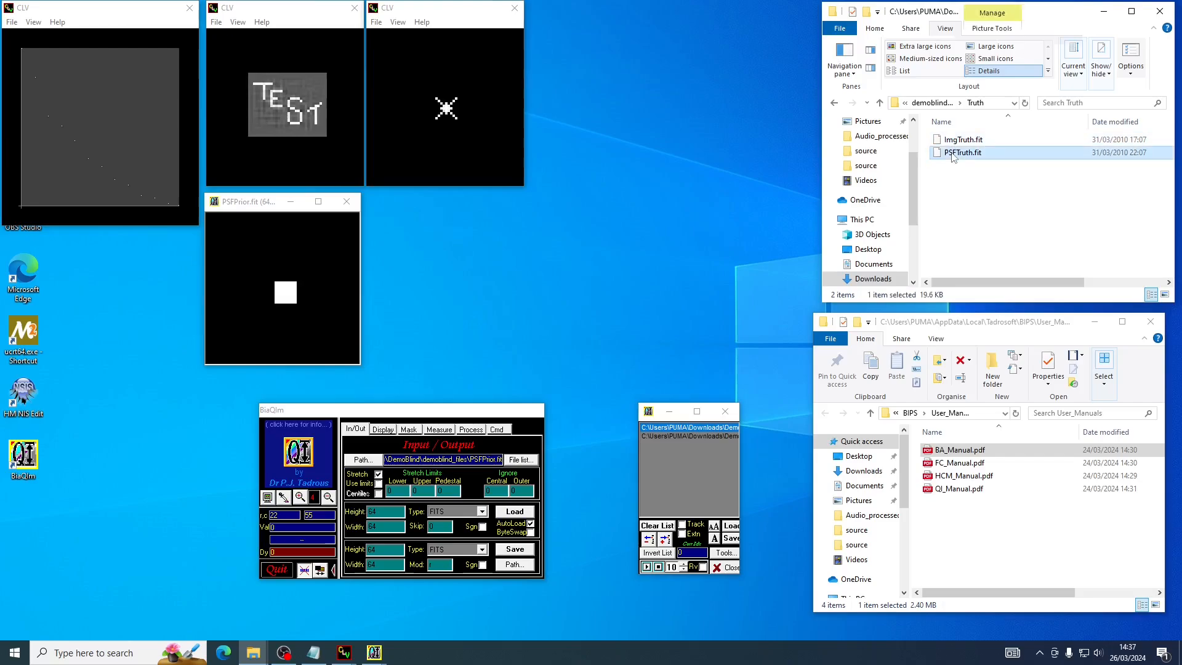
pyautogui.moveTo(953, 155); pyautogui.dragTo(691, 471)
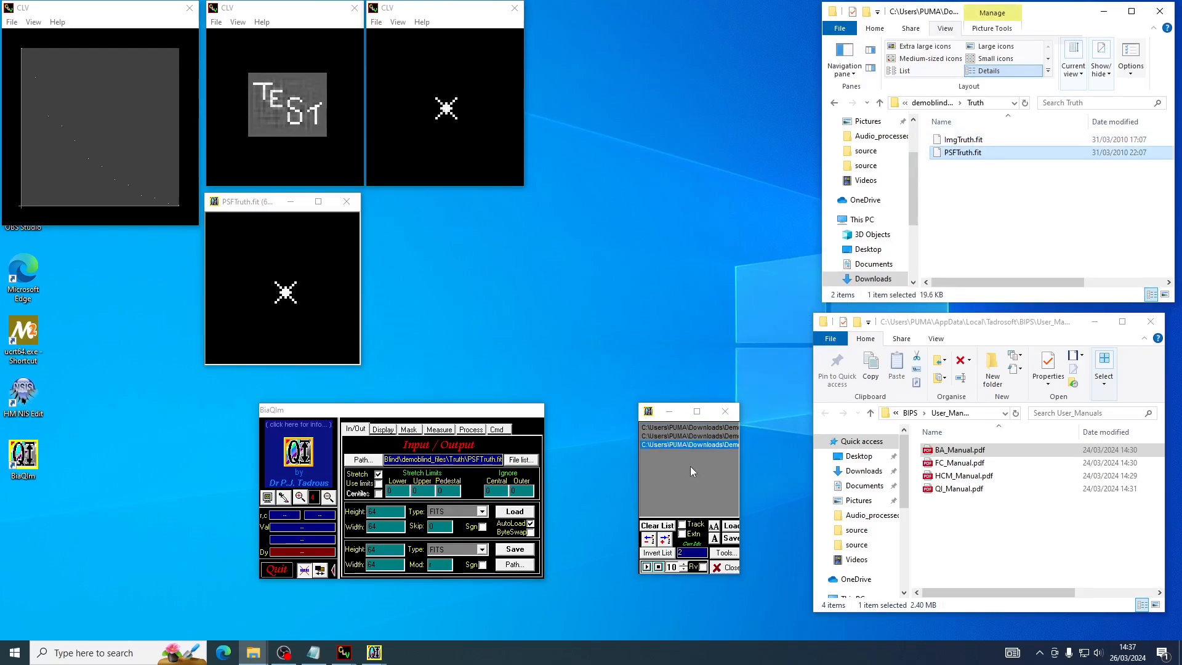
pyautogui.moveTo(265, 206); pyautogui.dragTo(590, 22)
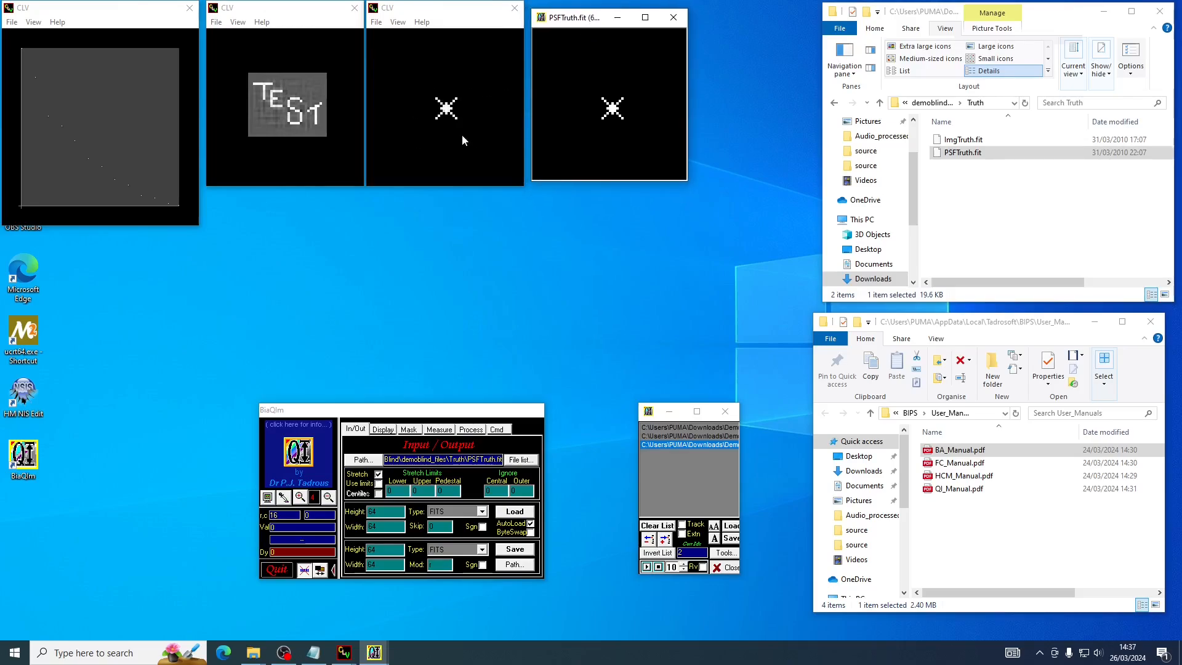
# - Load ImgTruth.fit, place it below the TEST viewer for comparison, and redisplay PSFPrior.fit and ImgConv.fit from the file list
pyautogui.moveTo(963, 139); pyautogui.dragTo(705, 475)
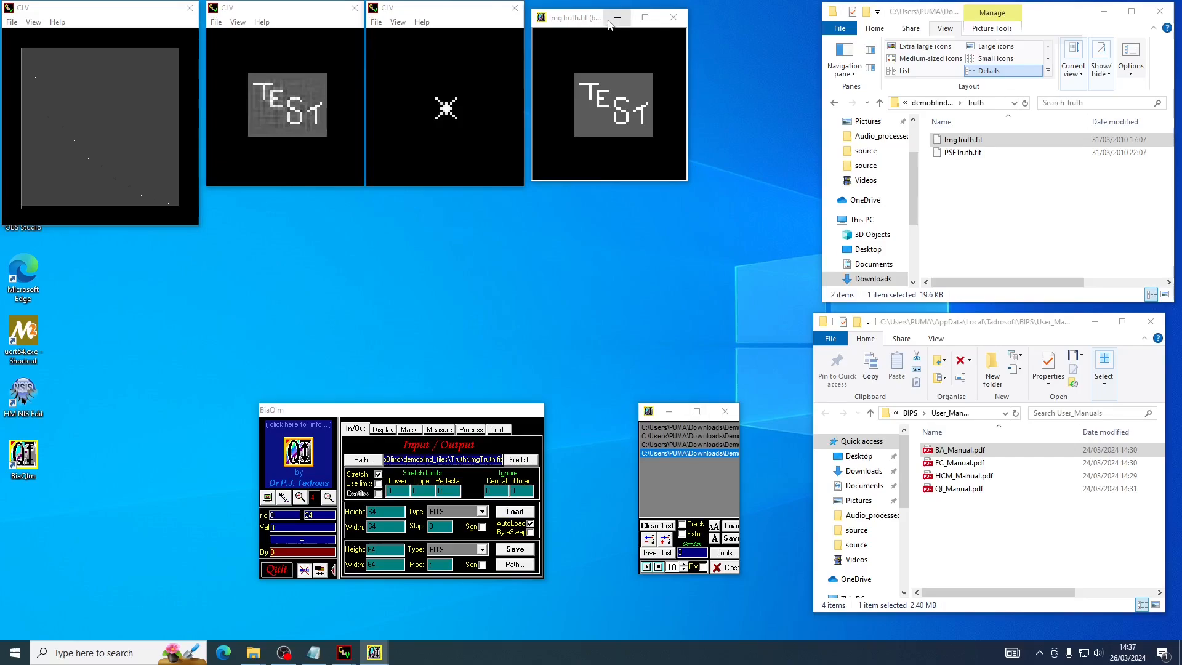
pyautogui.moveTo(591, 22); pyautogui.dragTo(264, 202)
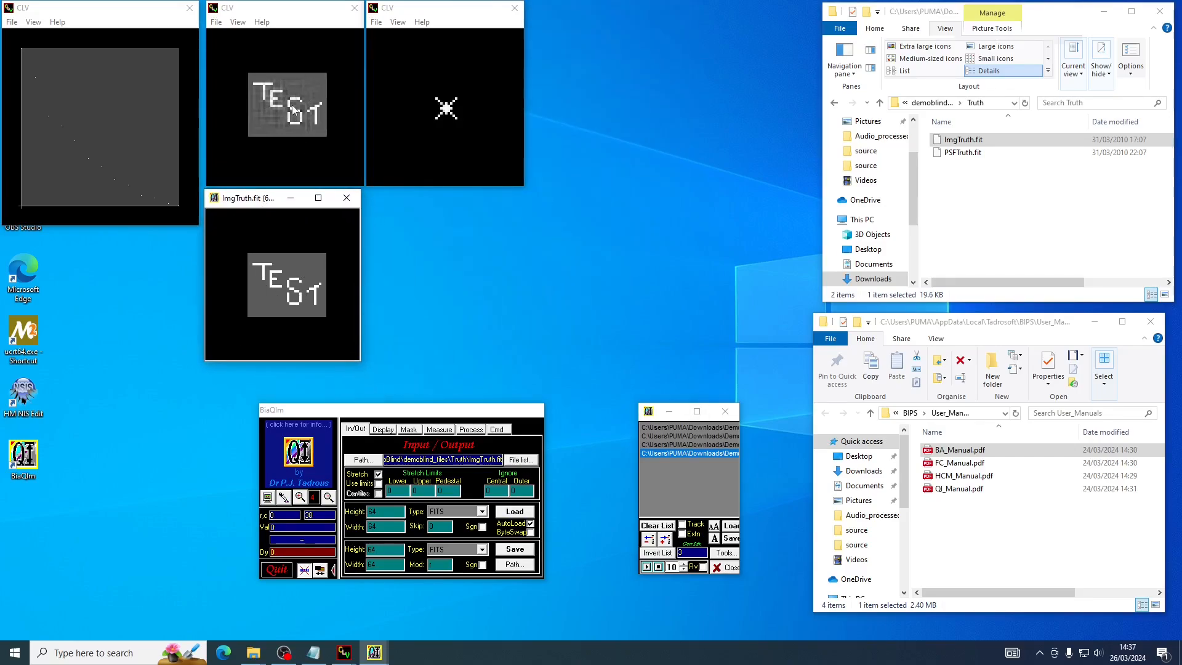
pyautogui.click(703, 429)
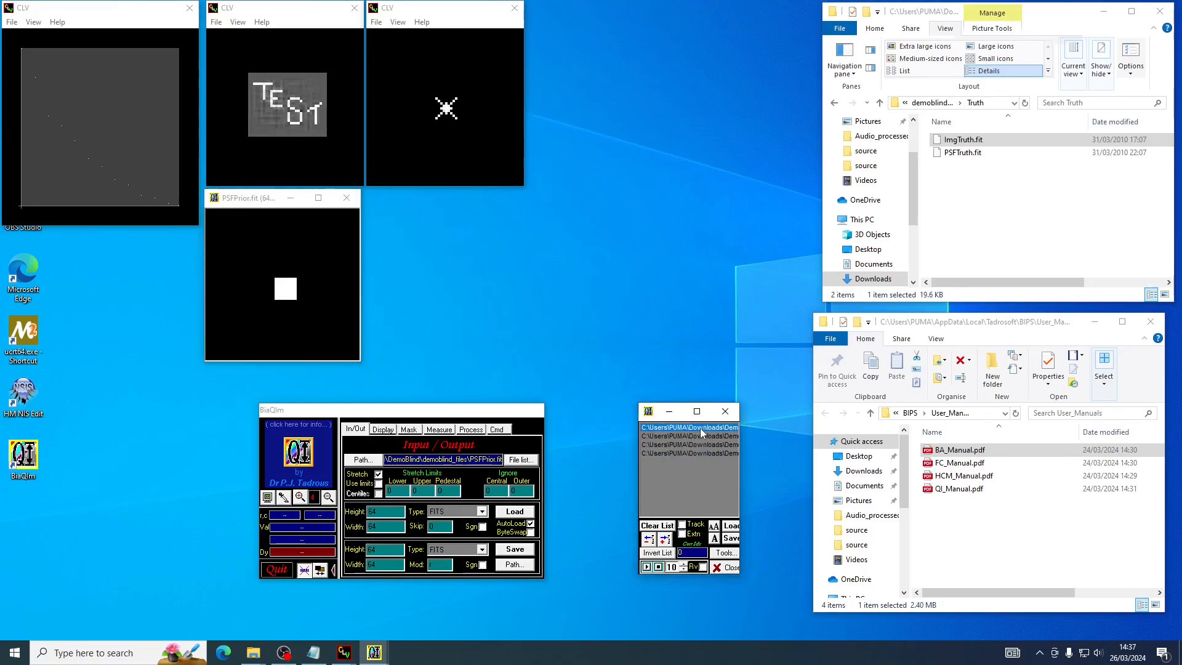
pyautogui.click(701, 437)
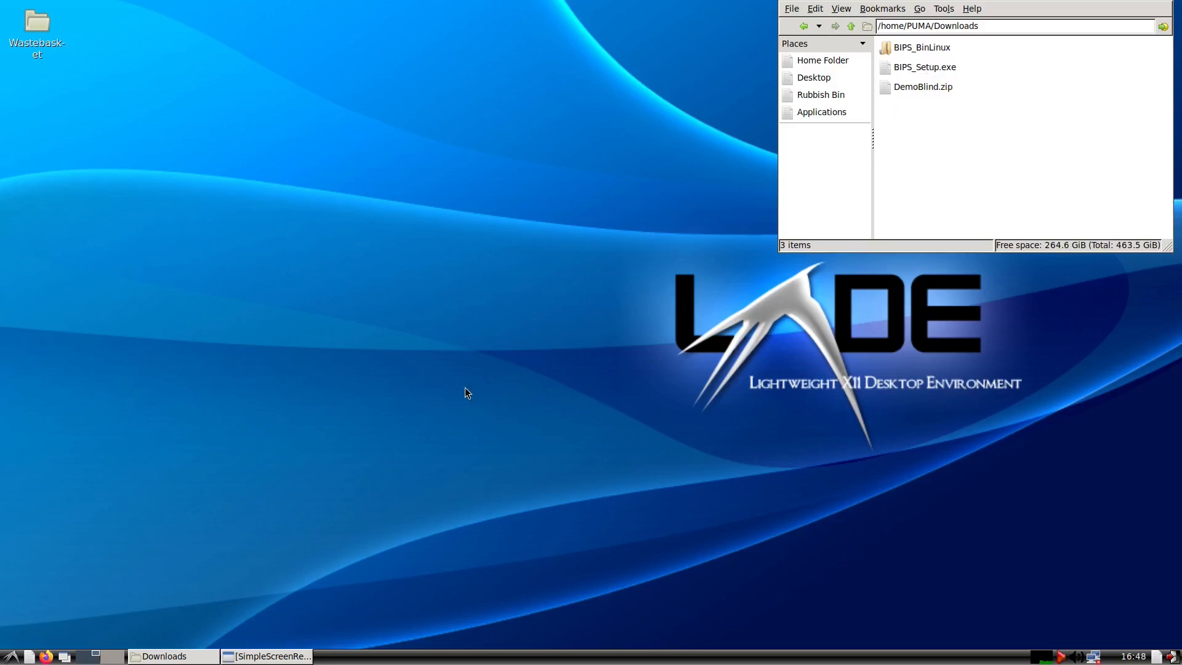
# - Install the BiaQIm IP Suite on Linux by running BIPS_Setup.exe with Wine Windows Program Loader, keeping the default settings
pyautogui.rightClick(921, 71)
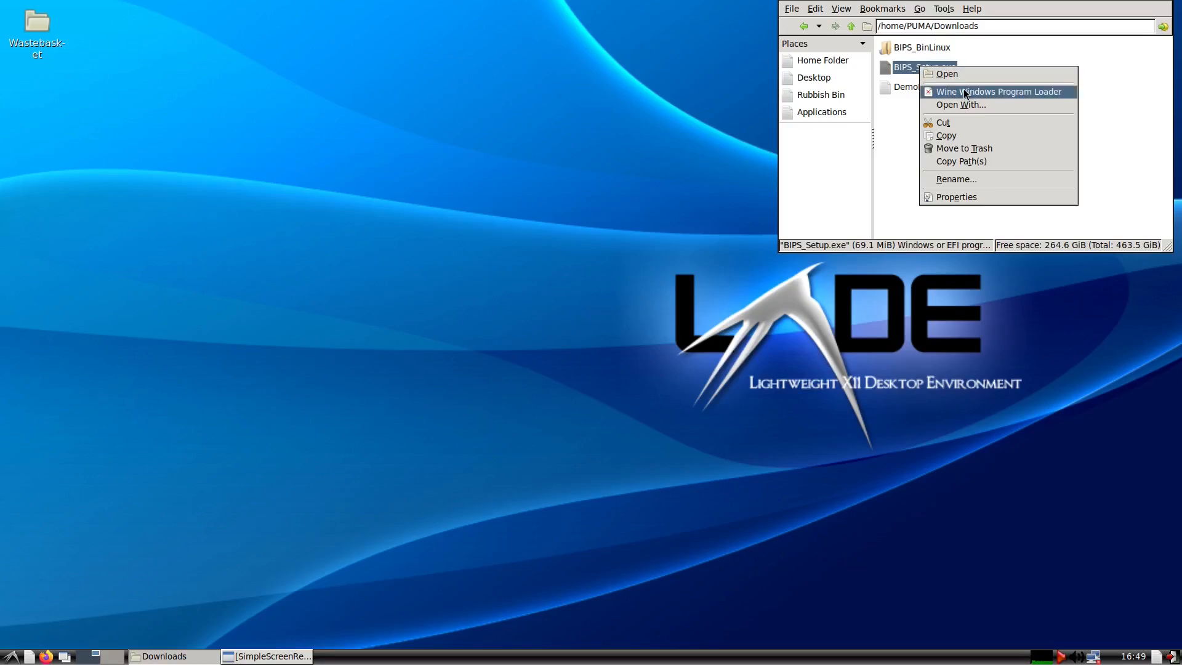
pyautogui.click(1017, 94)
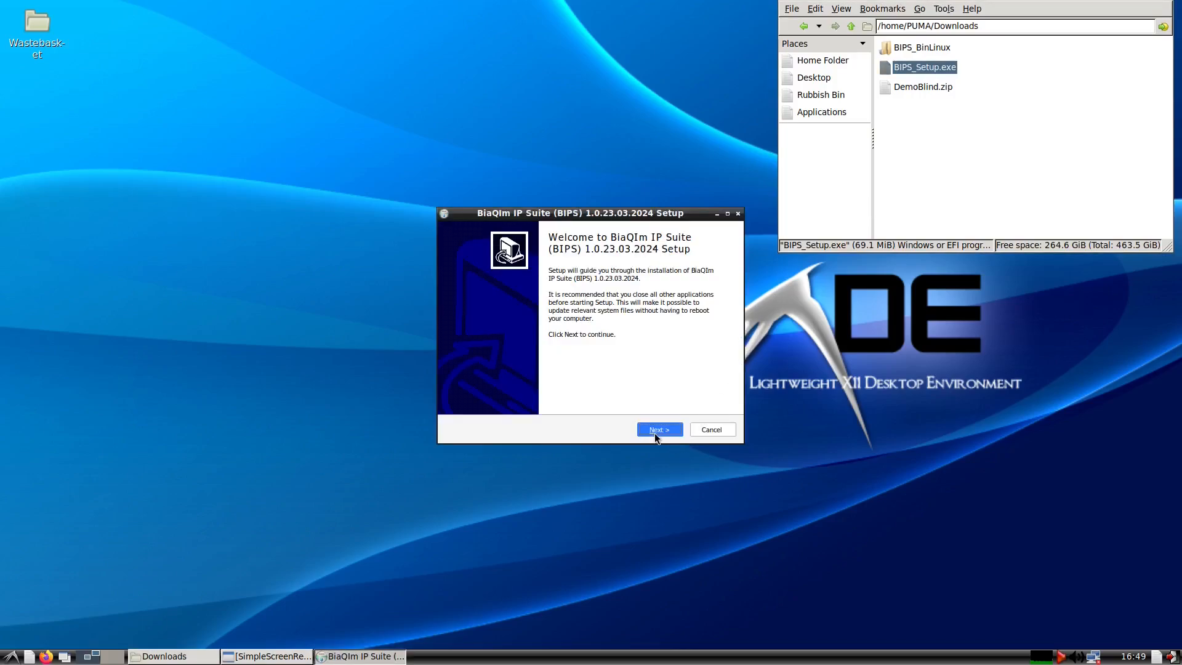
pyautogui.click(655, 433)
pyautogui.click(659, 430)
pyautogui.click(658, 430)
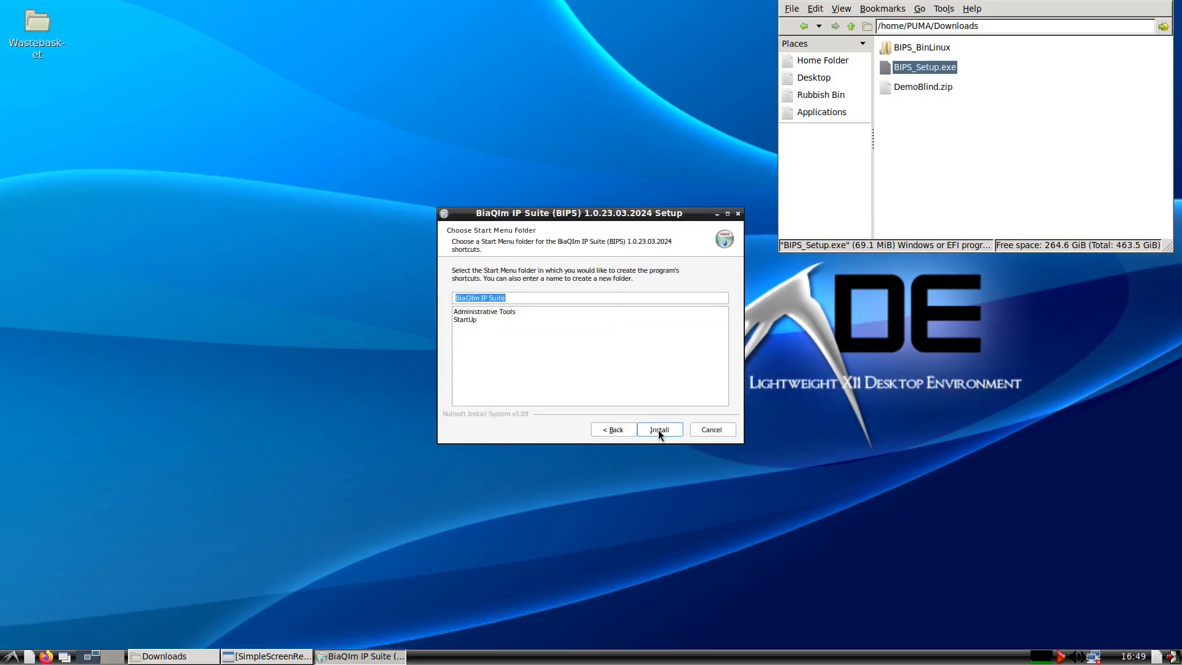
pyautogui.click(658, 430)
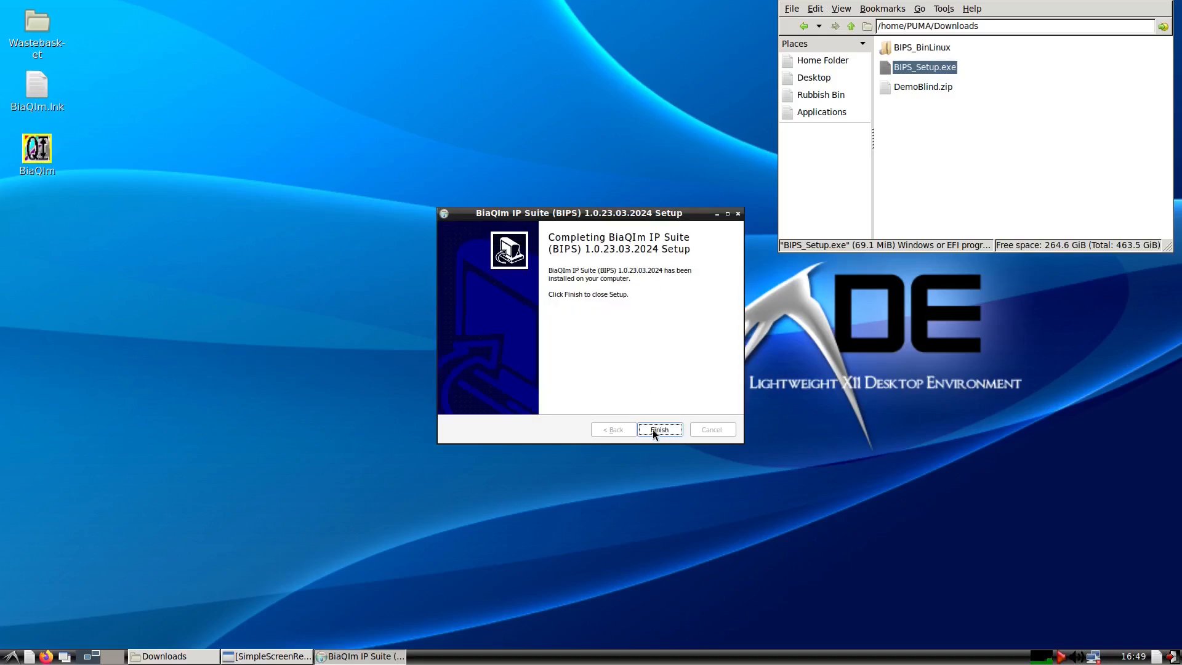
pyautogui.click(655, 427)
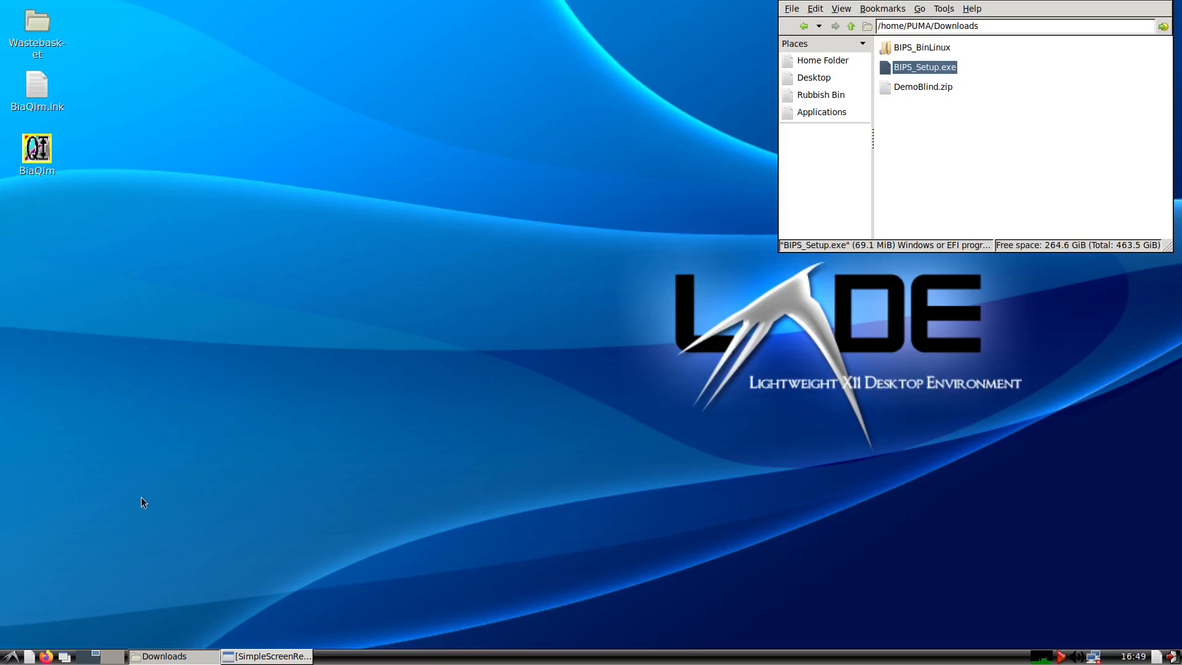
# - Launch BiaQIm from the Wine BiaQIm IP Suite programs and close its license agreement without answering
pyautogui.click(11, 656)
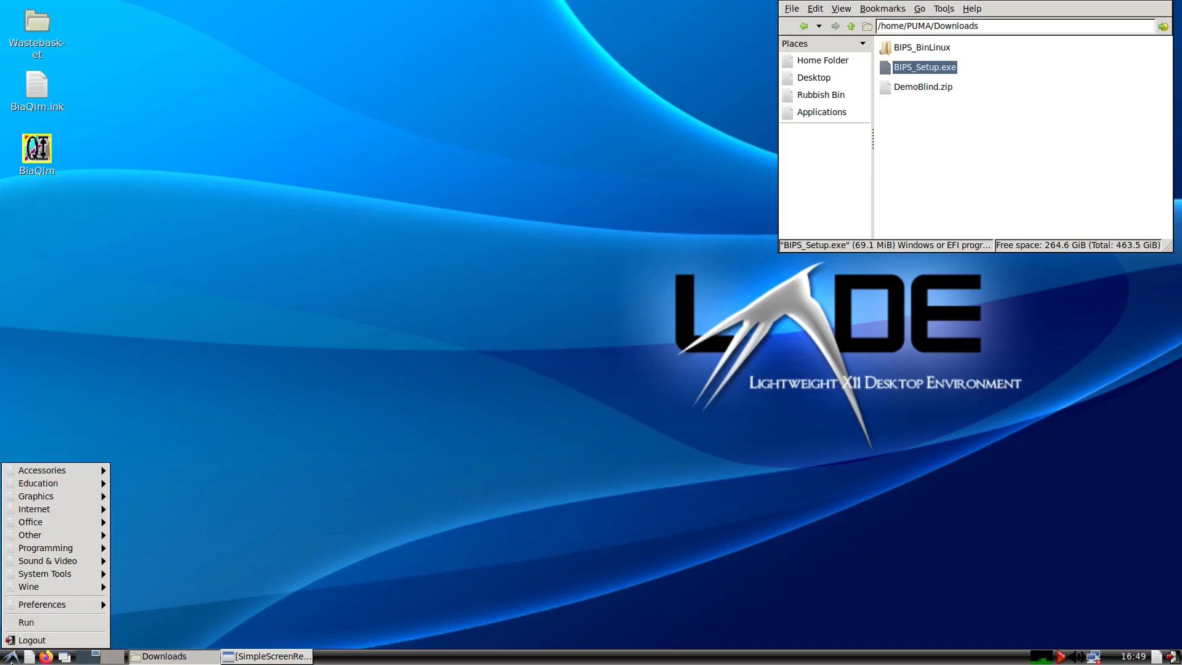
pyautogui.moveTo(36, 586)
pyautogui.moveTo(147, 587)
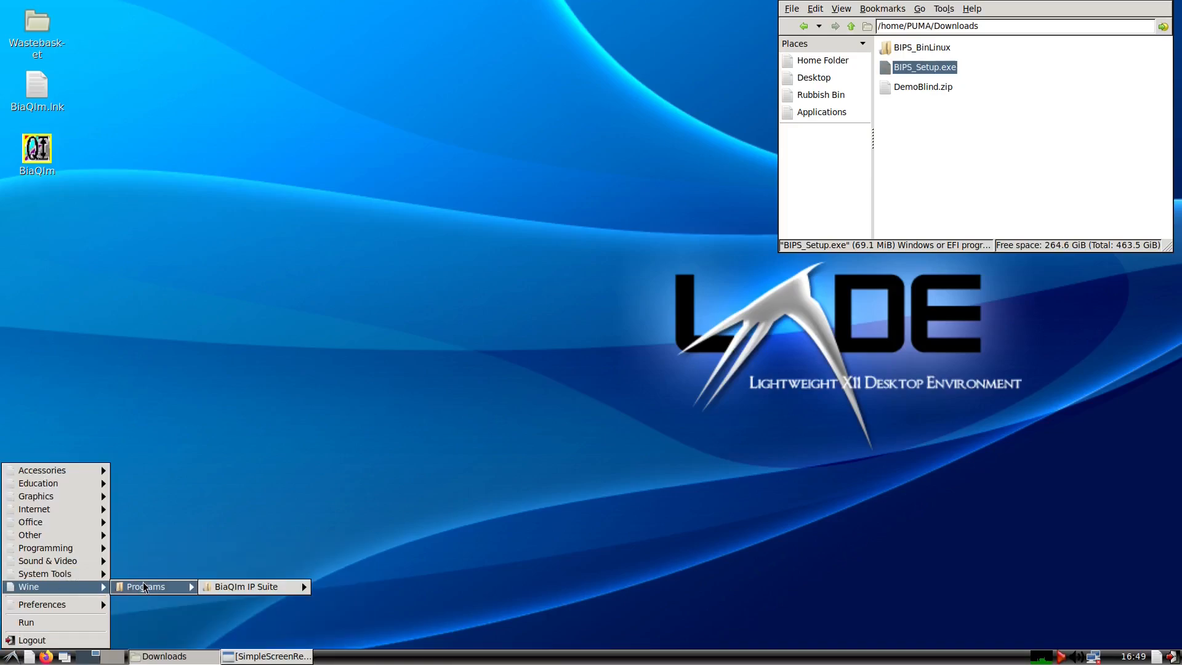
pyautogui.moveTo(250, 591)
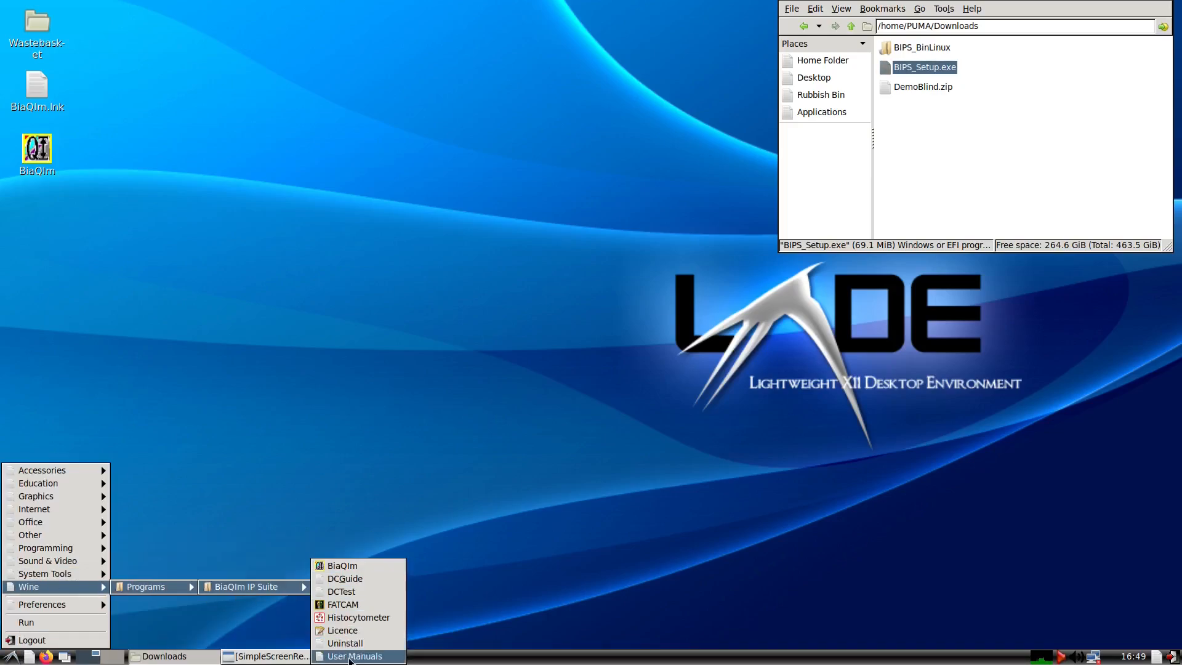
pyautogui.click(343, 567)
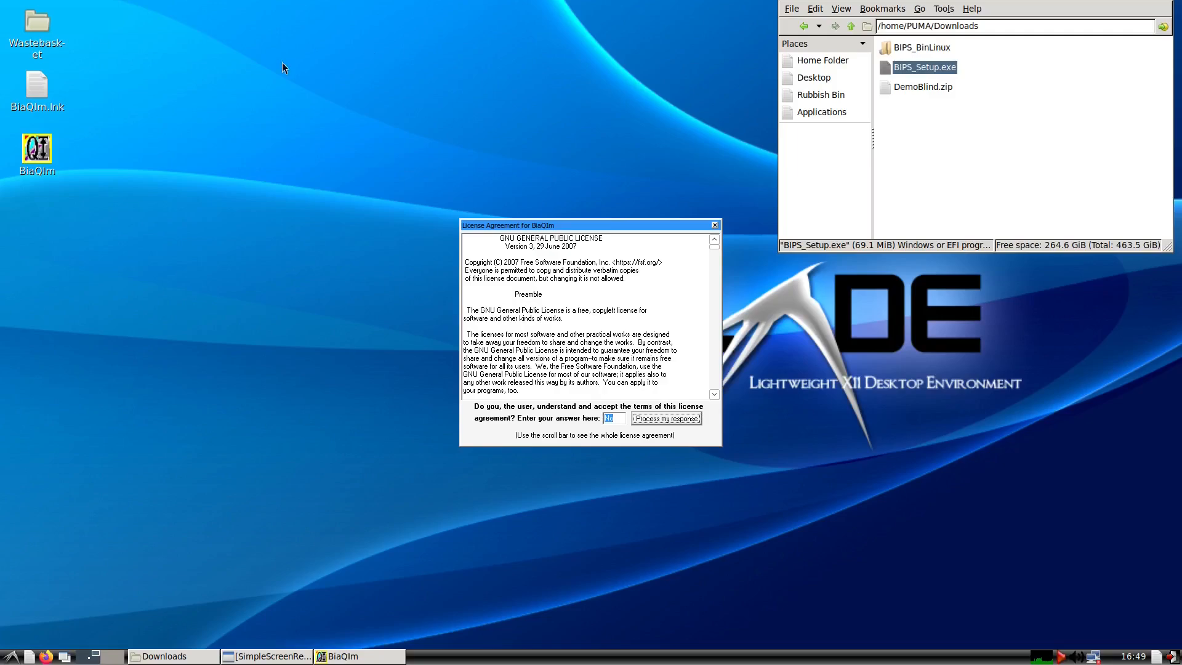
pyautogui.click(715, 225)
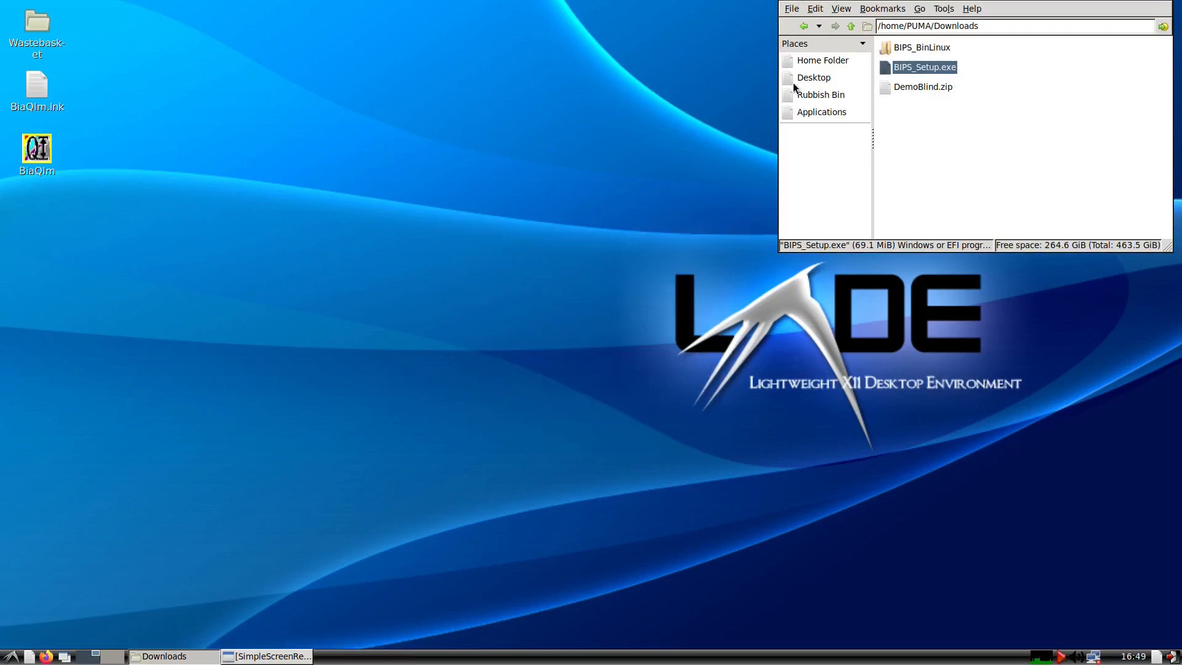
# - Browse from the home folder through .wine, drive_c, users and the user's AppData/Local/Tadrosoft directory to the BIPS installation folder
pyautogui.click(825, 63)
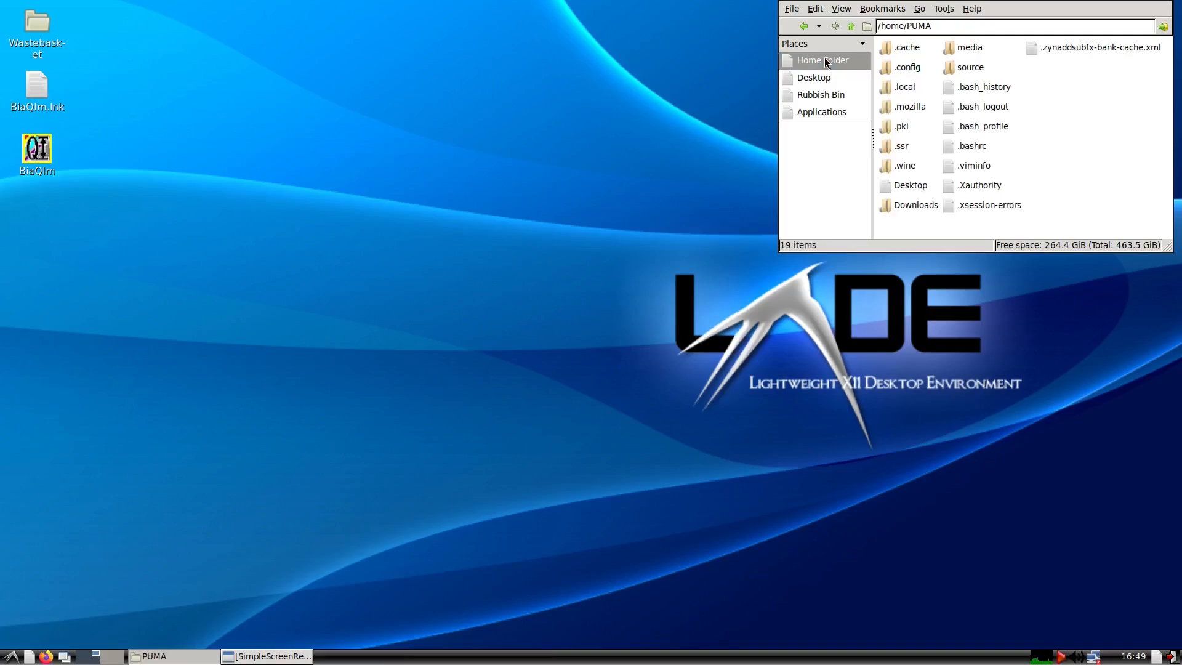
pyautogui.click(903, 169)
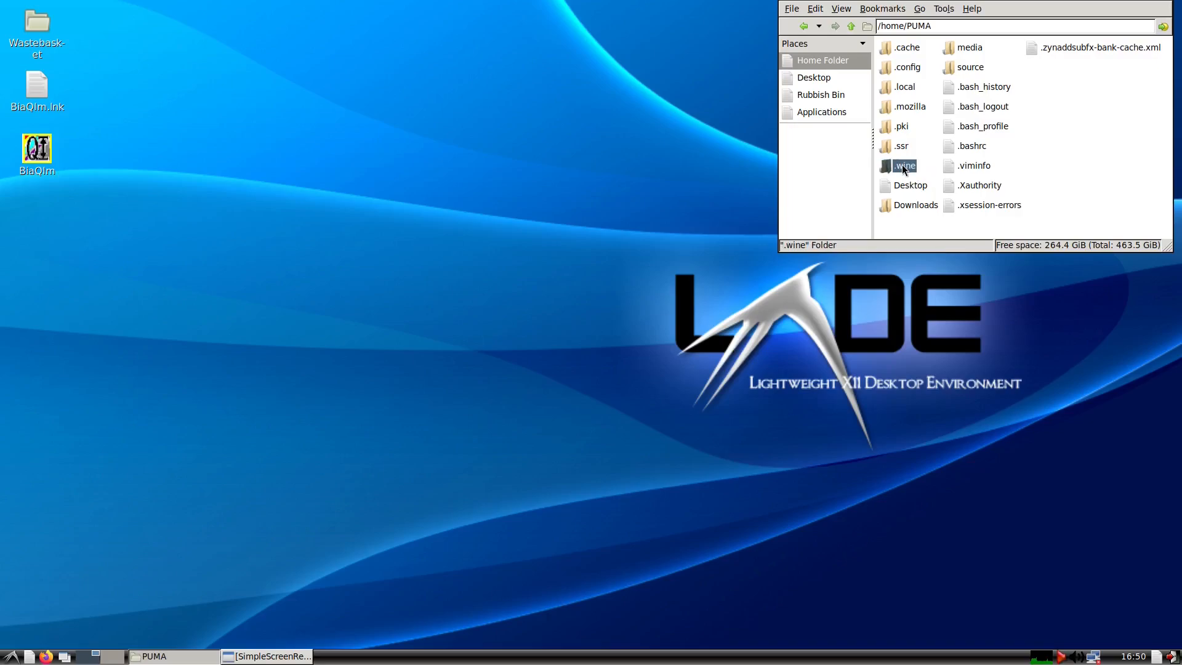
pyautogui.doubleClick(904, 169)
pyautogui.doubleClick(908, 68)
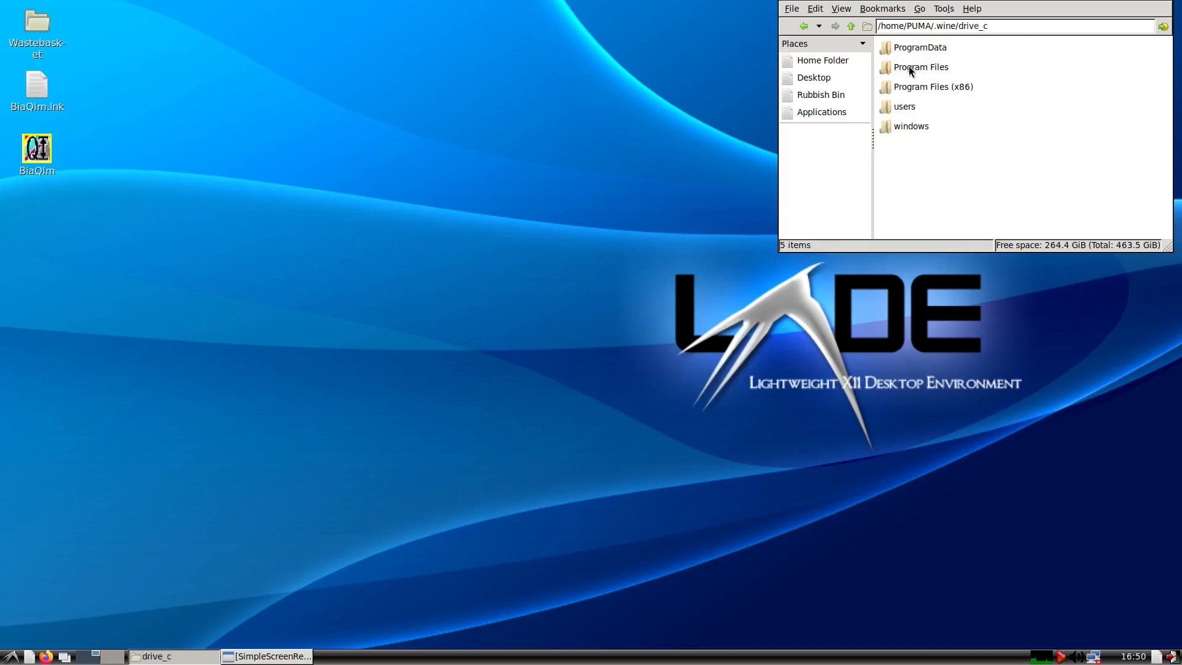
pyautogui.doubleClick(903, 108)
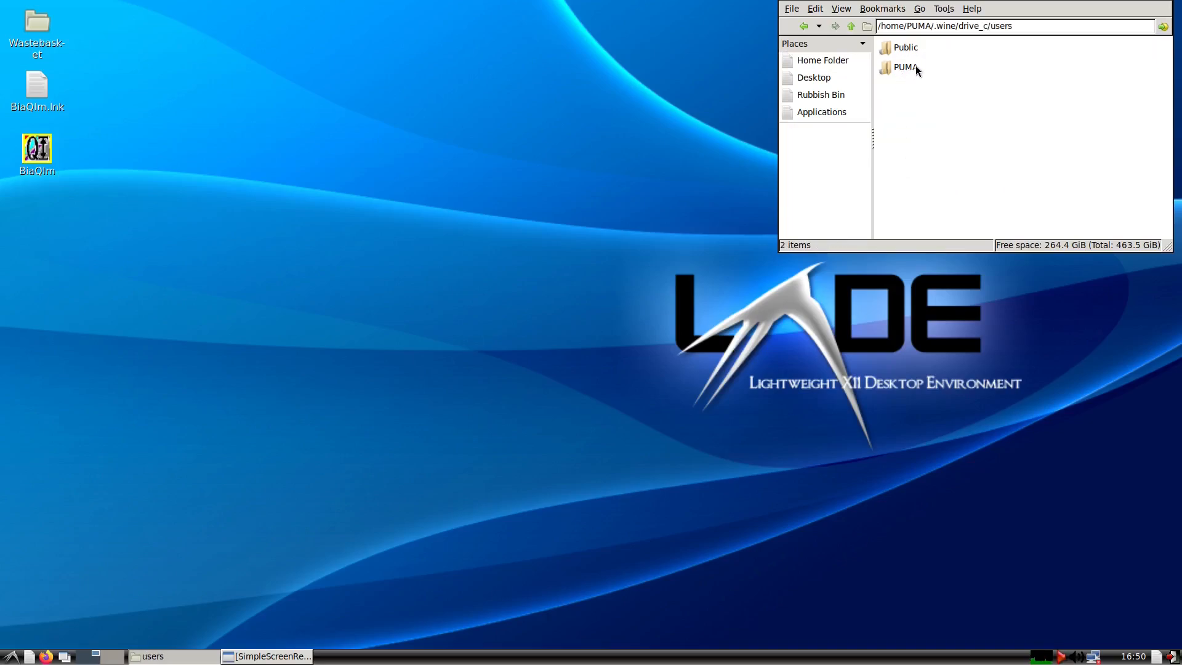
pyautogui.doubleClick(905, 67)
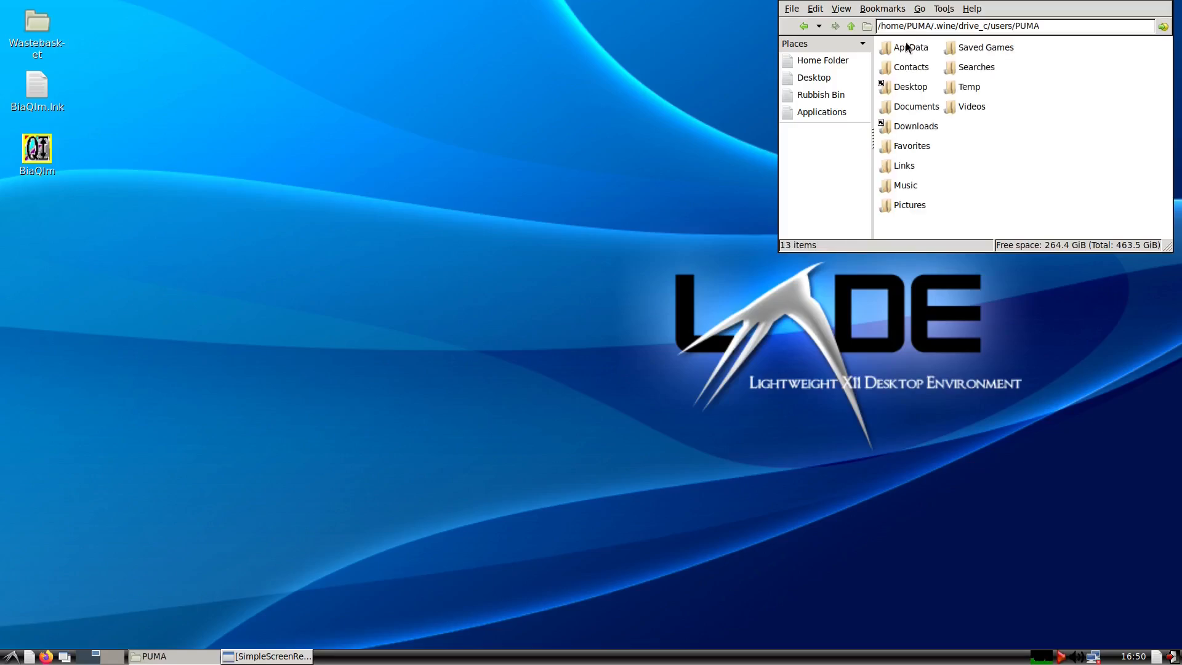
pyautogui.doubleClick(906, 49)
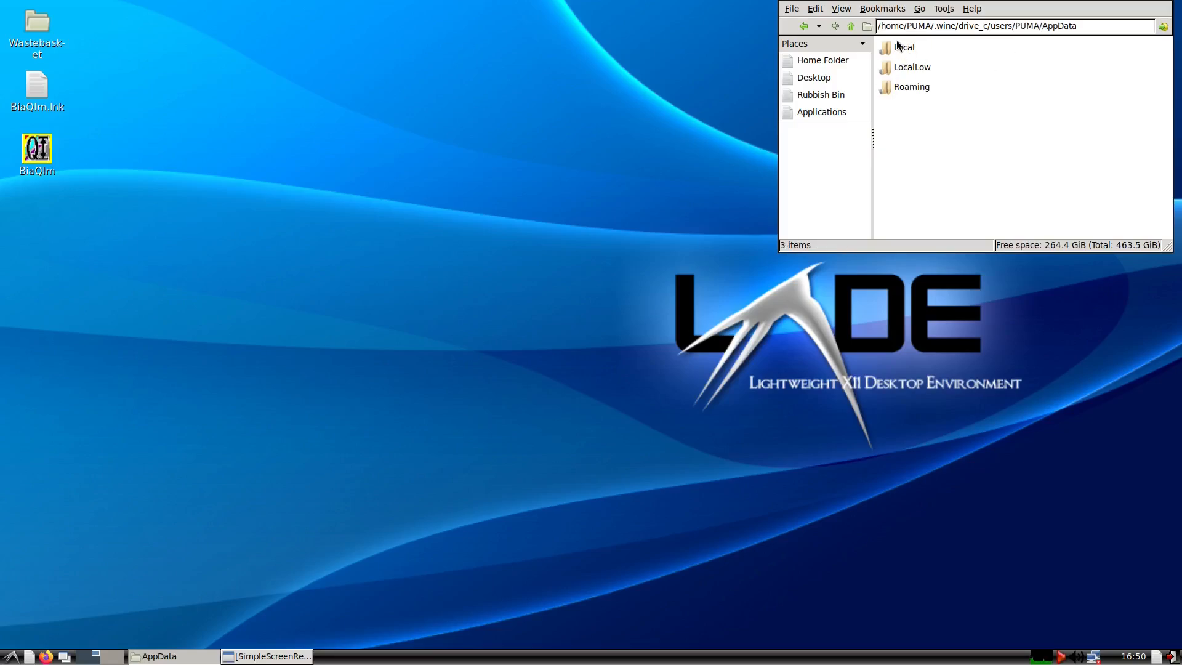
pyautogui.doubleClick(898, 50)
pyautogui.doubleClick(906, 66)
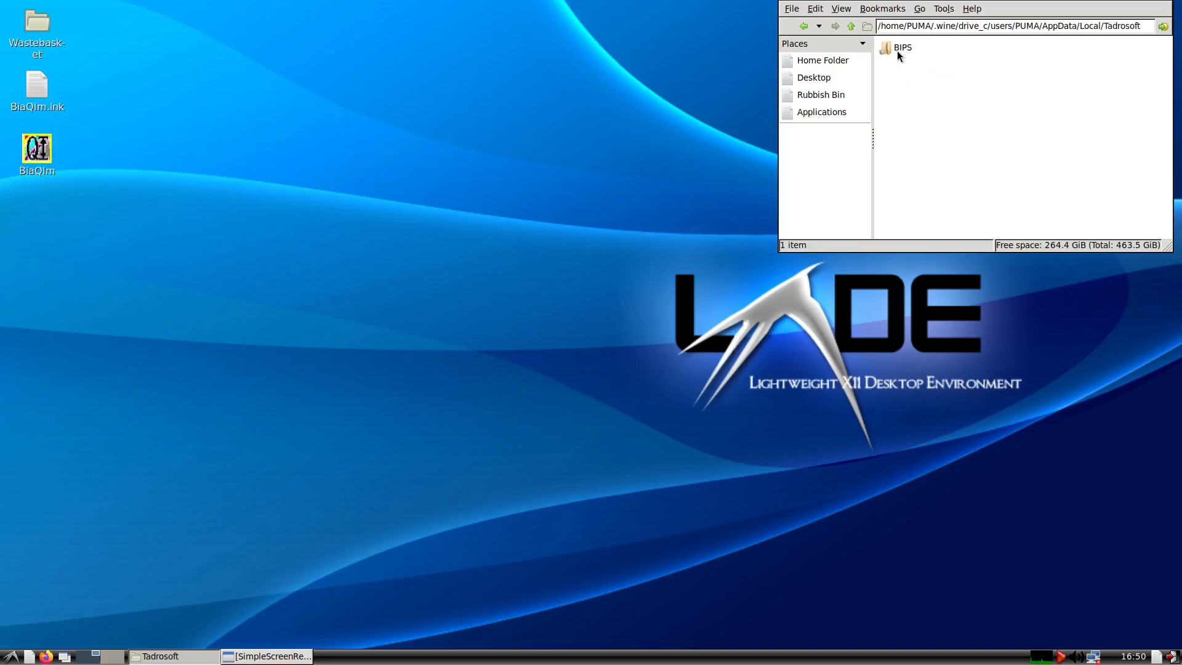
pyautogui.doubleClick(889, 48)
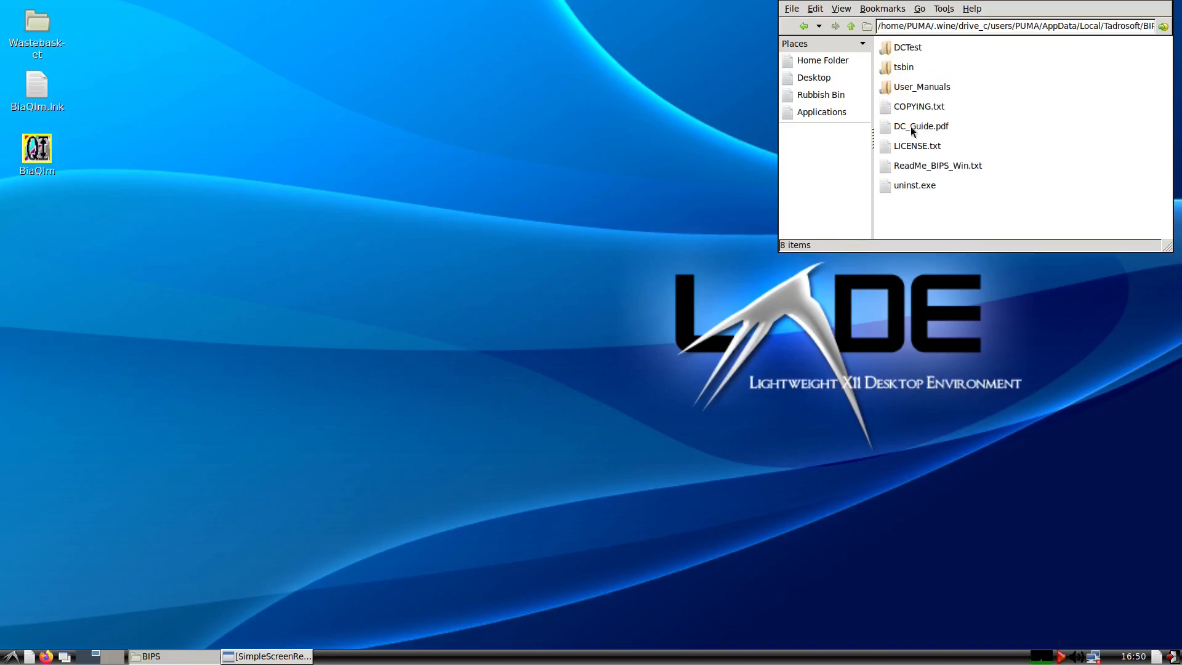
# - Run BiaQIm.exe from the tsbin folder with Wine Windows Program Loader and accept its license agreement by answering y
pyautogui.doubleClick(902, 67)
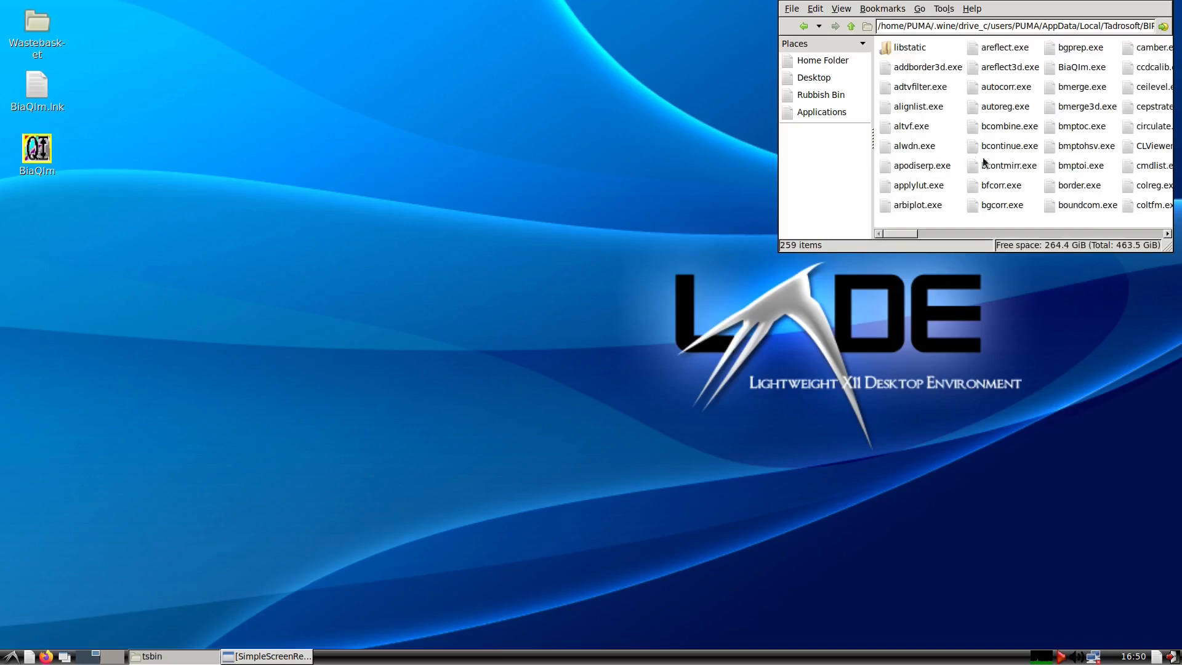
pyautogui.scroll(-3, 1055, 161)
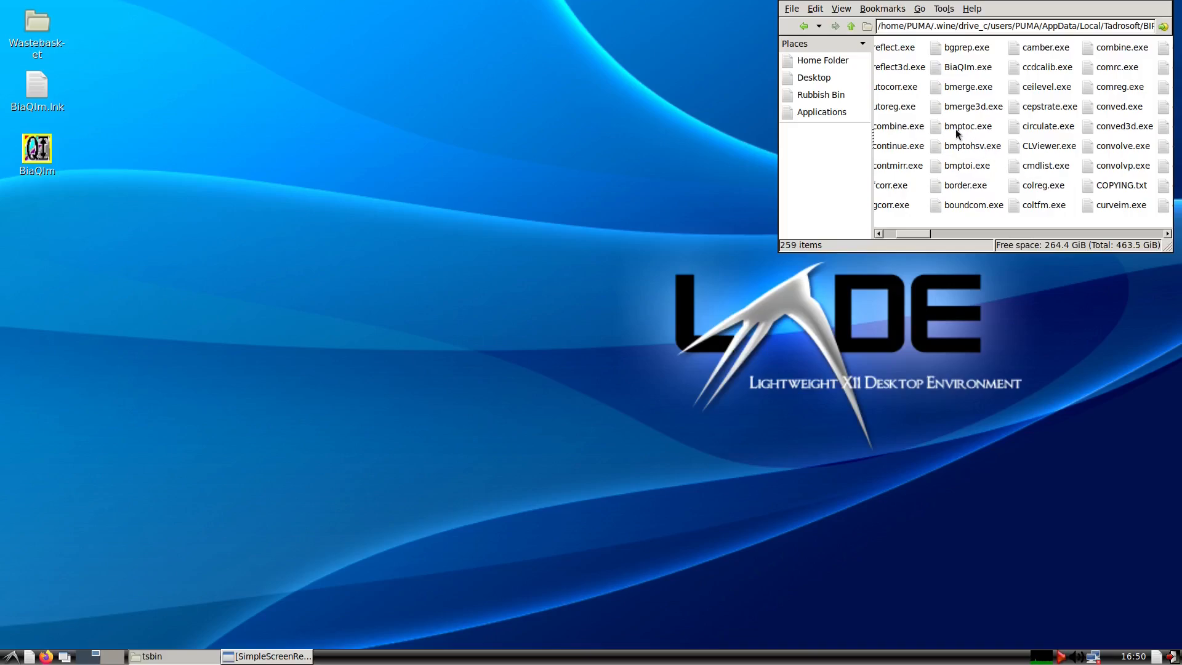
pyautogui.rightClick(963, 66)
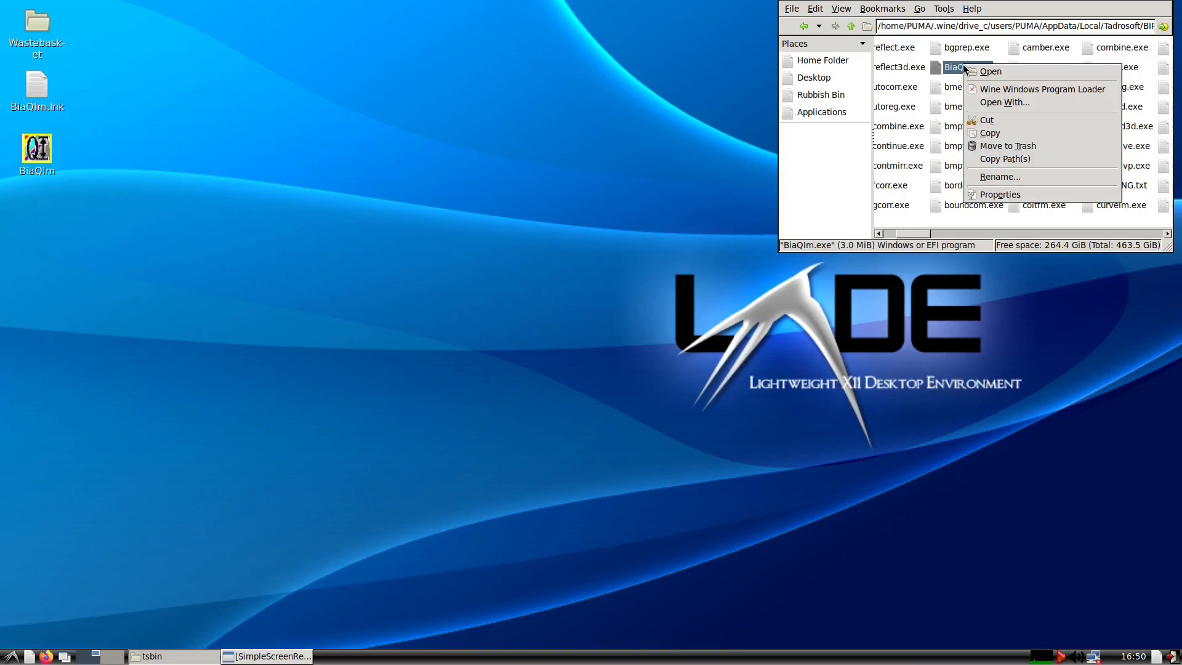
pyautogui.click(1071, 89)
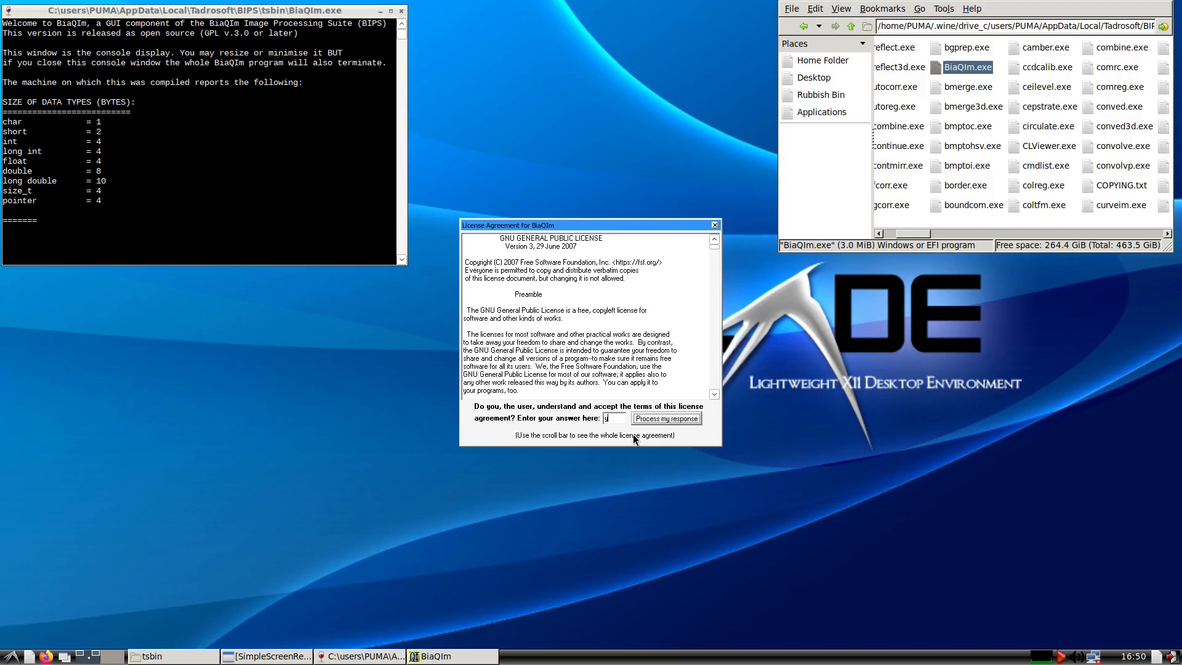
pyautogui.click(641, 420)
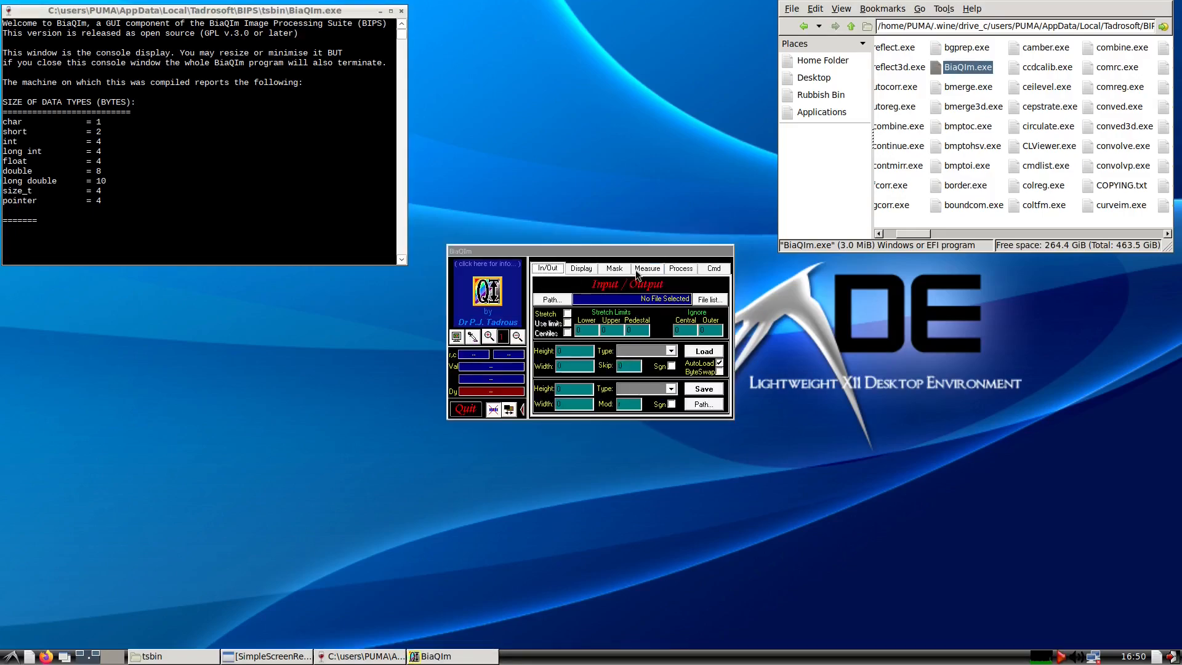
# - Reposition the BiaQIm main window and its console on the desktop, and show the BIPS DCTest folder in the file manager
pyautogui.moveTo(641, 259); pyautogui.dragTo(441, 350)
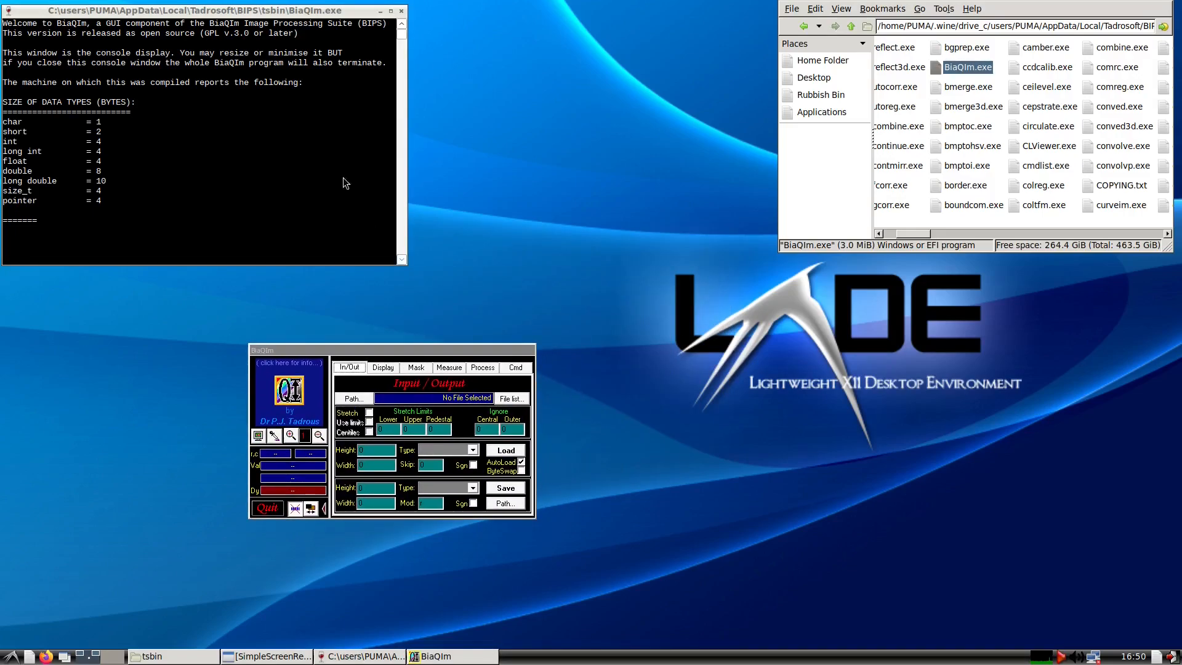
pyautogui.click(299, 12)
pyautogui.moveTo(298, 12); pyautogui.dragTo(375, 72)
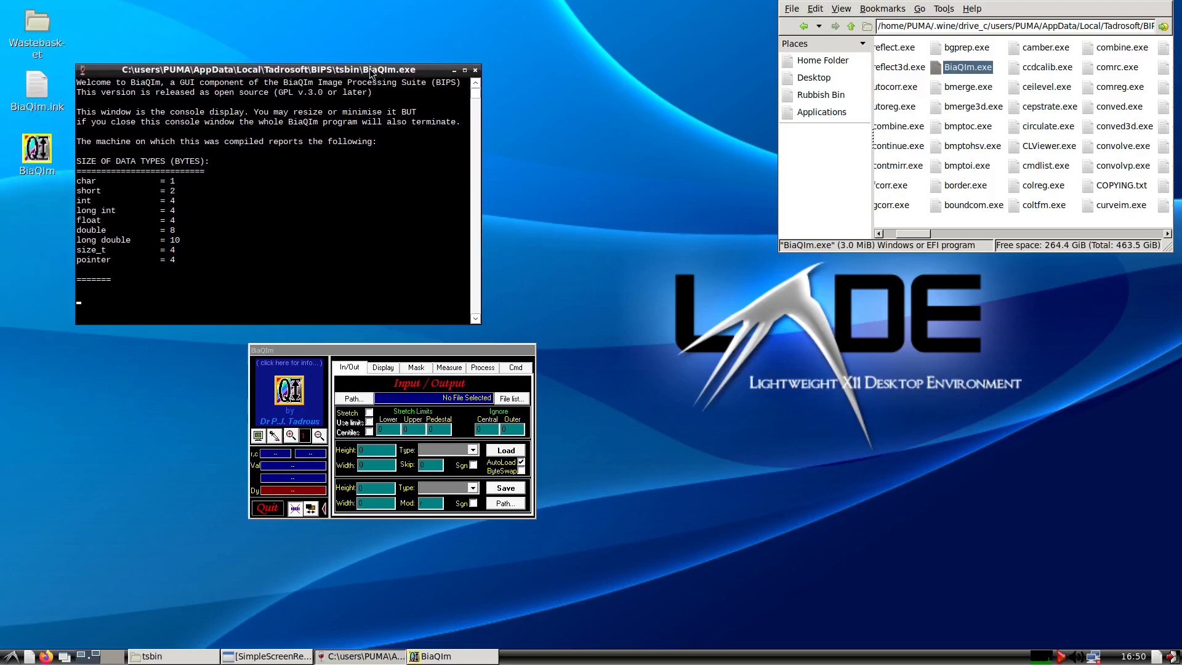
pyautogui.click(852, 27)
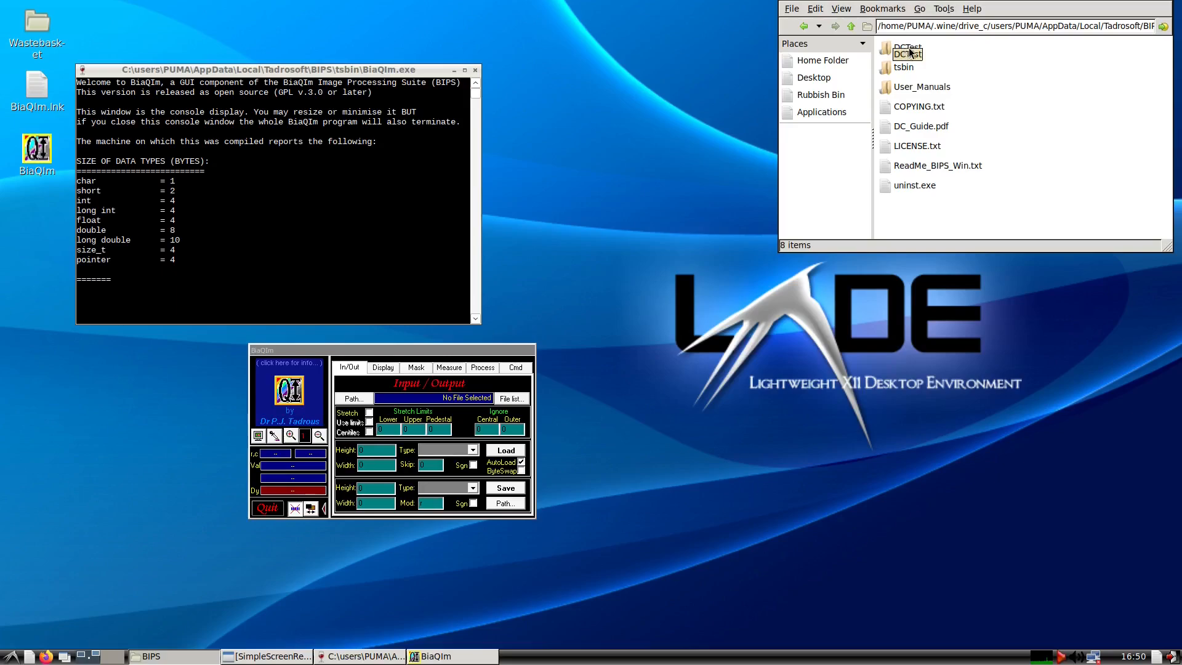
pyautogui.doubleClick(907, 50)
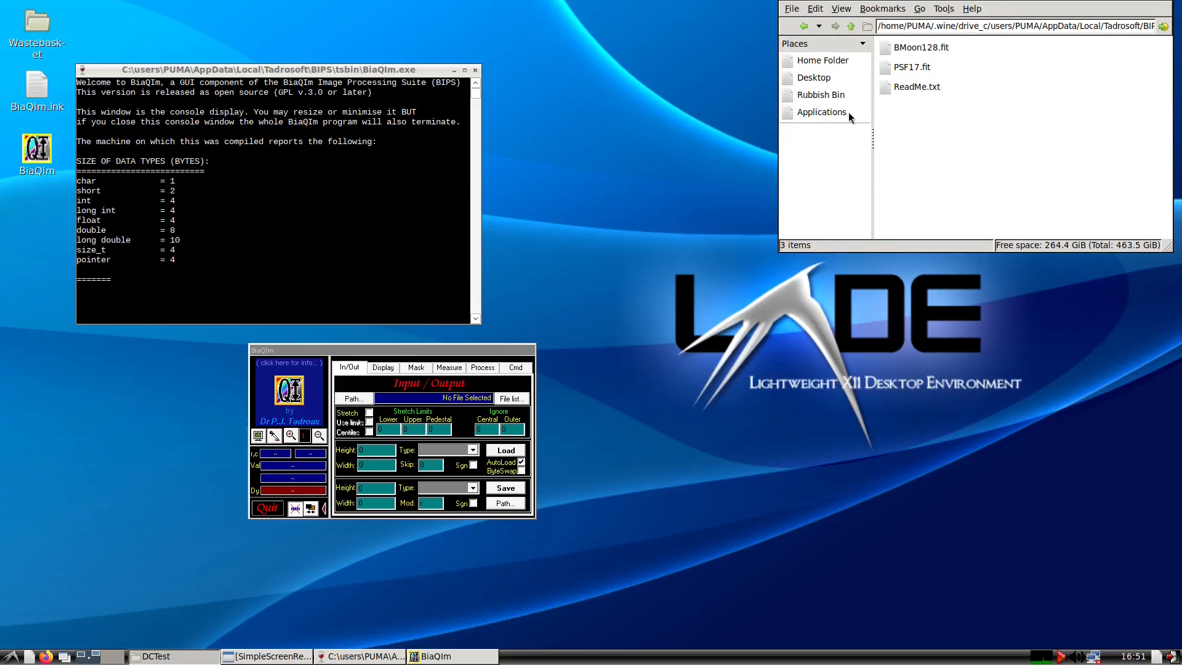
# - View the DCTest folder through the BiaQIm IP Suite entry in the Wine programs, and close its window
pyautogui.click(11, 656)
pyautogui.moveTo(43, 590)
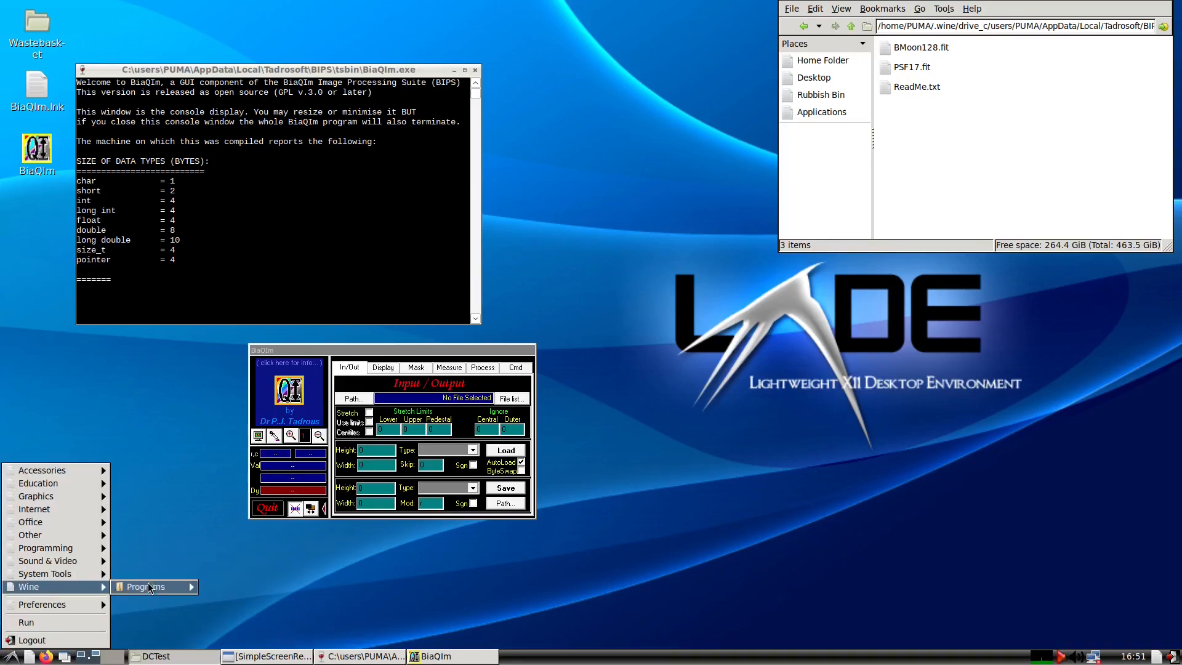
pyautogui.moveTo(154, 587)
pyautogui.moveTo(302, 582)
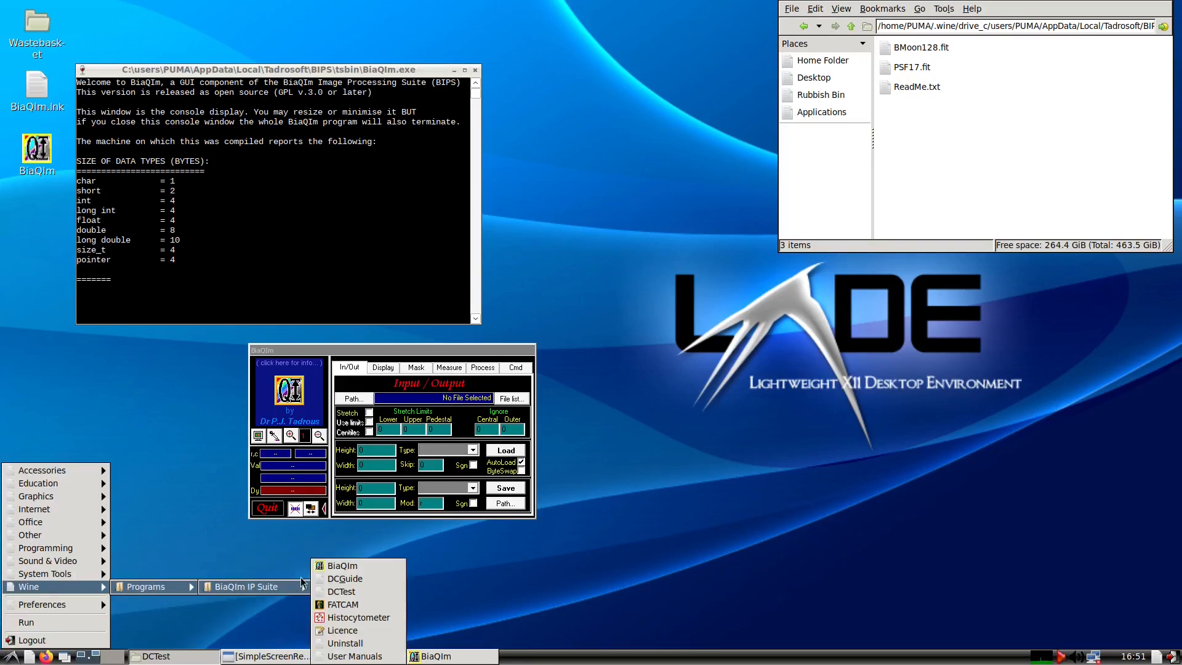
pyautogui.click(341, 592)
pyautogui.moveTo(238, 19); pyautogui.dragTo(835, 280)
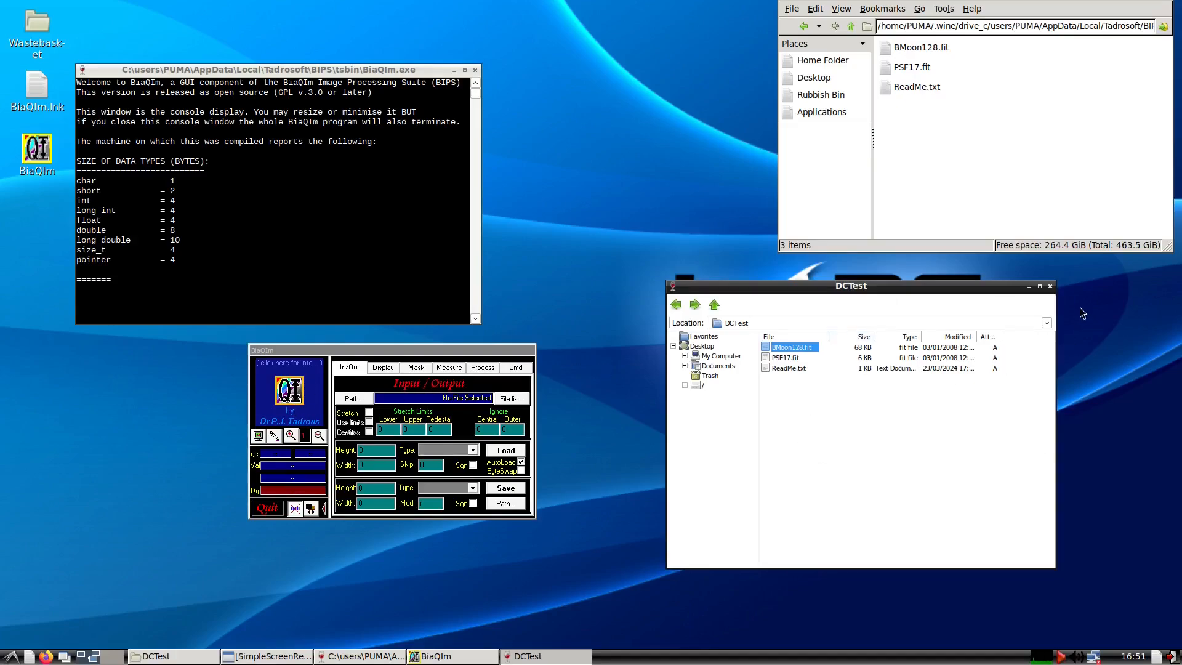
pyautogui.click(1051, 286)
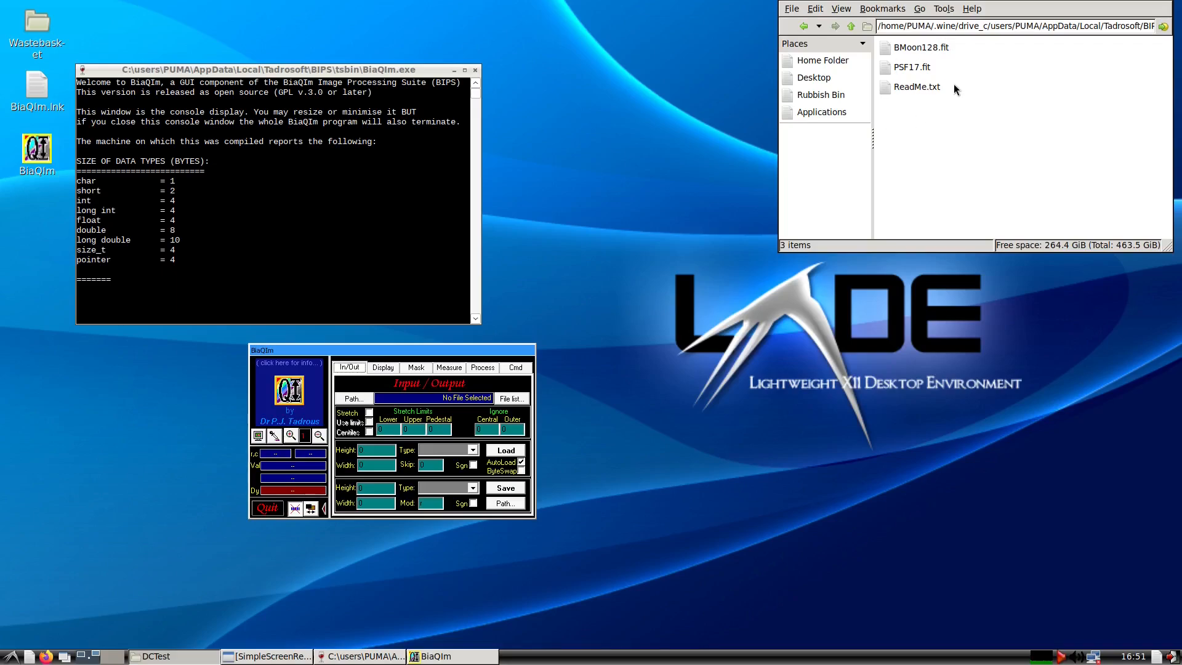
# - Load BMoon128.fit from DCTest into BiaQIm, enlarge the image display, and redisplay it in a fitted window beside the BiaQIm main window
pyautogui.moveTo(920, 49); pyautogui.dragTo(311, 383)
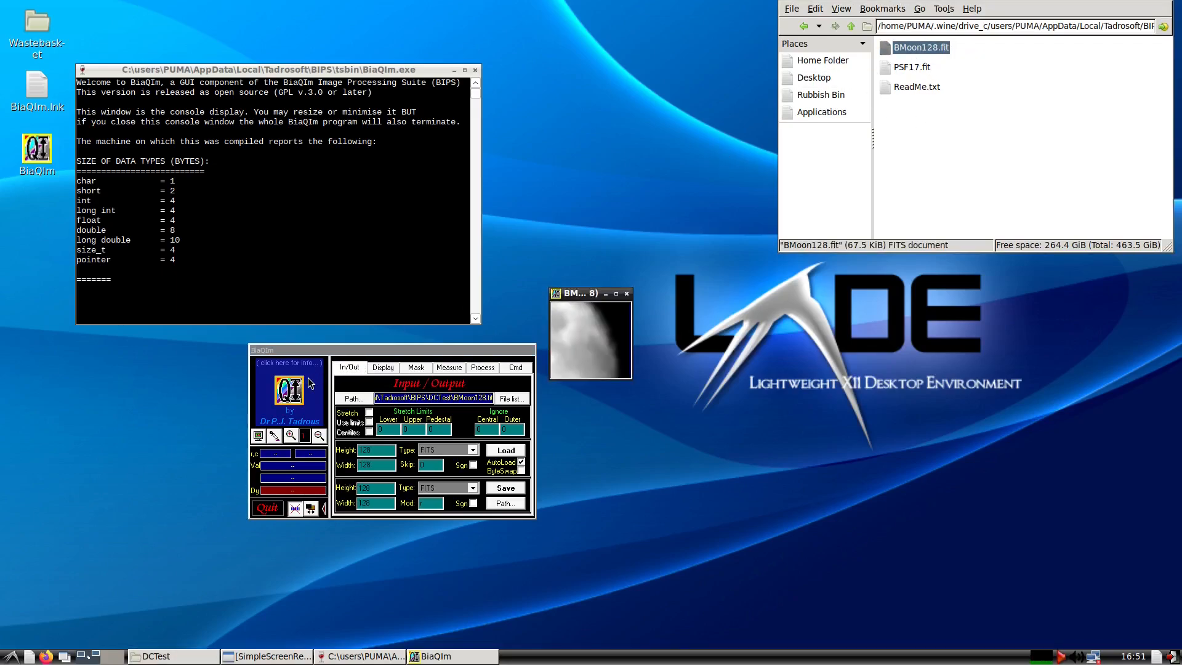
pyautogui.moveTo(578, 293); pyautogui.dragTo(731, 378)
pyautogui.click(289, 436)
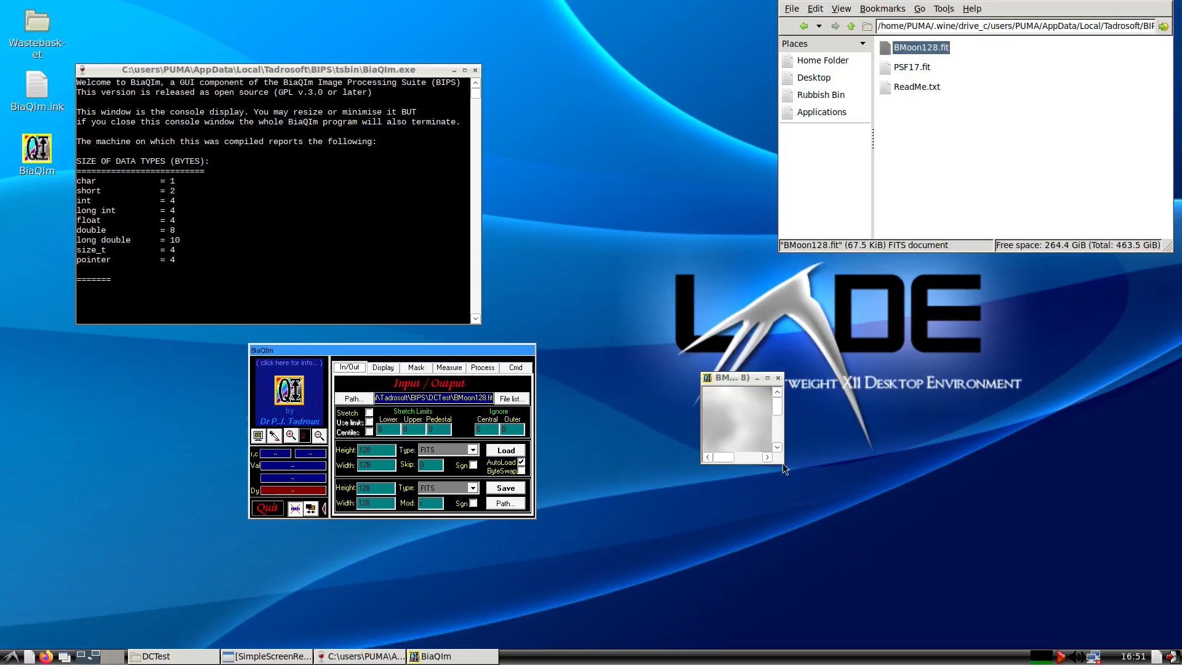
pyautogui.moveTo(782, 463); pyautogui.dragTo(894, 569)
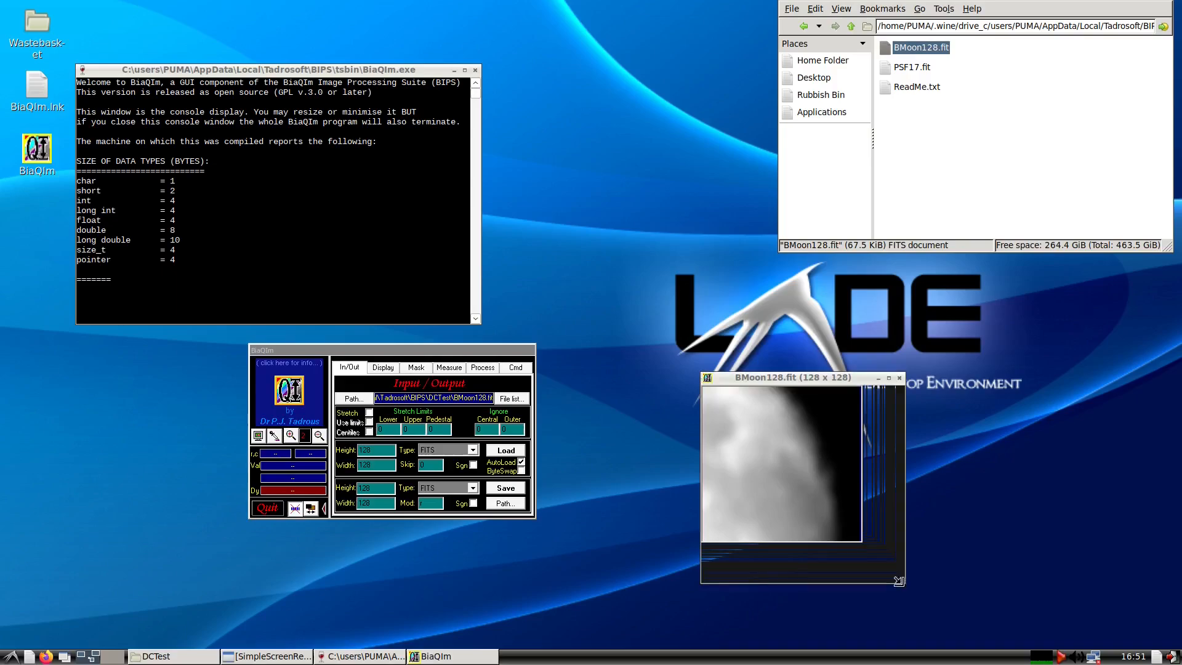
pyautogui.moveTo(789, 381); pyautogui.dragTo(823, 323)
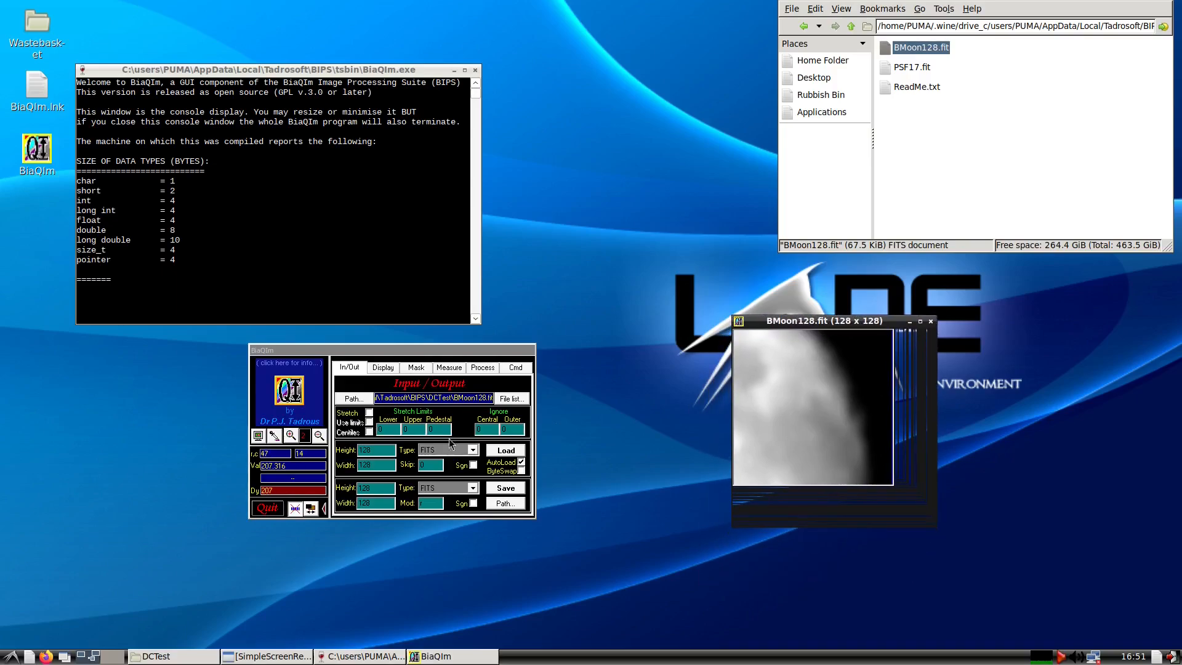
pyautogui.click(257, 437)
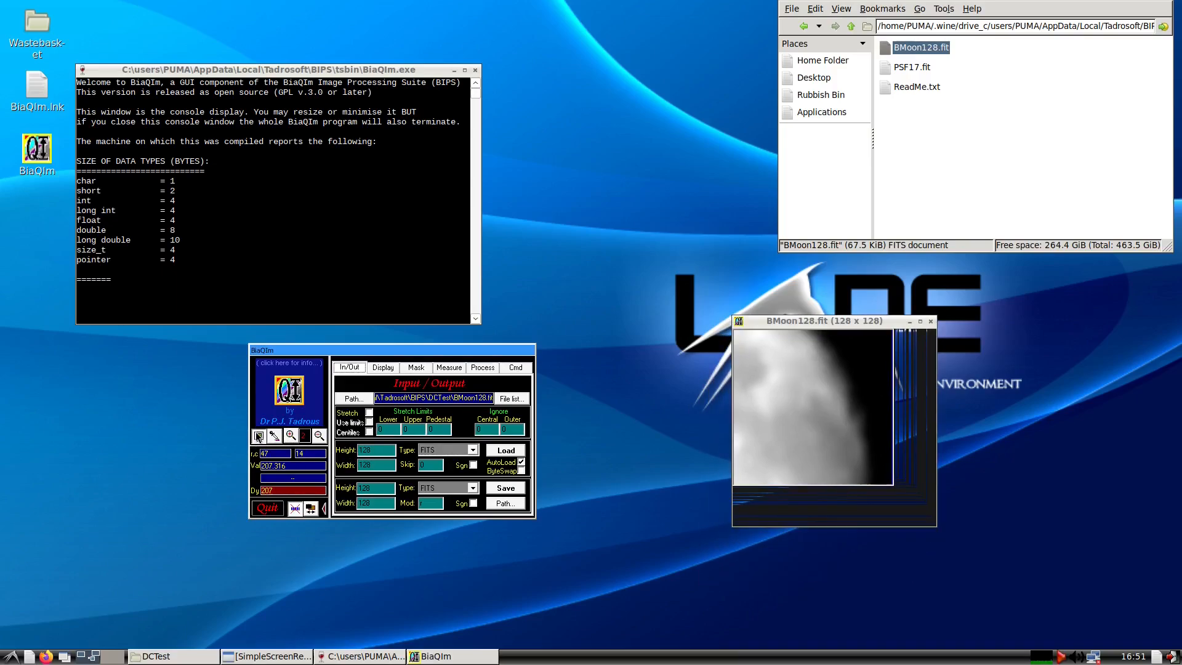
pyautogui.moveTo(564, 256); pyautogui.dragTo(732, 346)
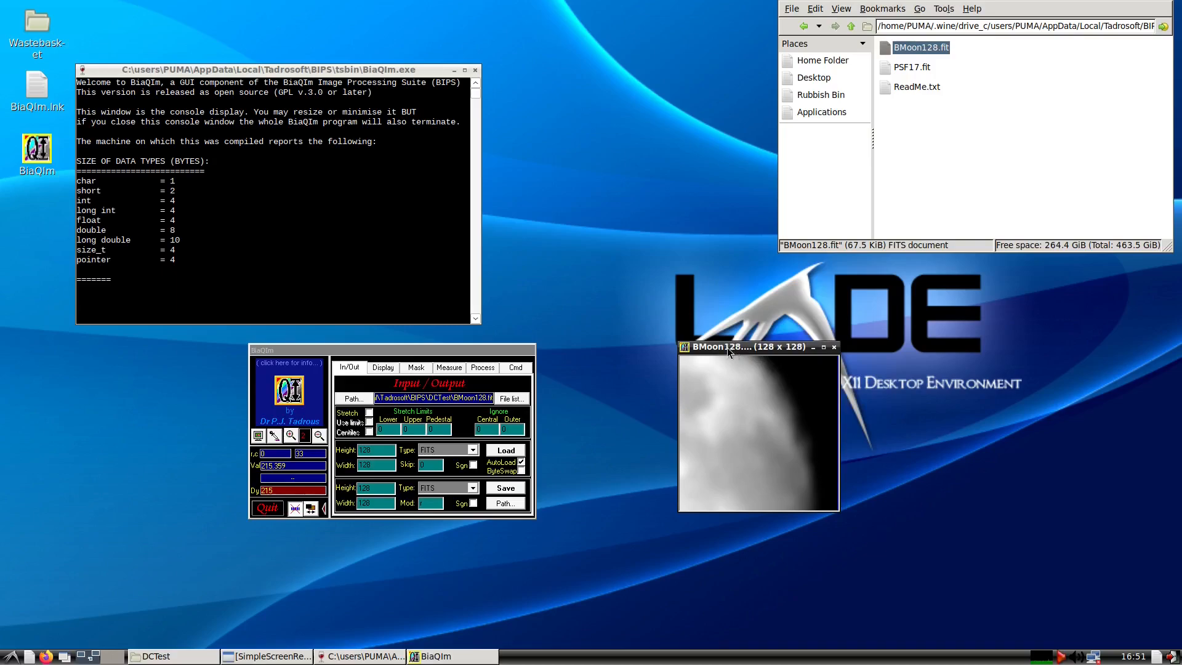
# - Choose Iterative Non-Blind deconvolution as the restoration process and set its algorithm to Landweber LSQ
pyautogui.click(483, 368)
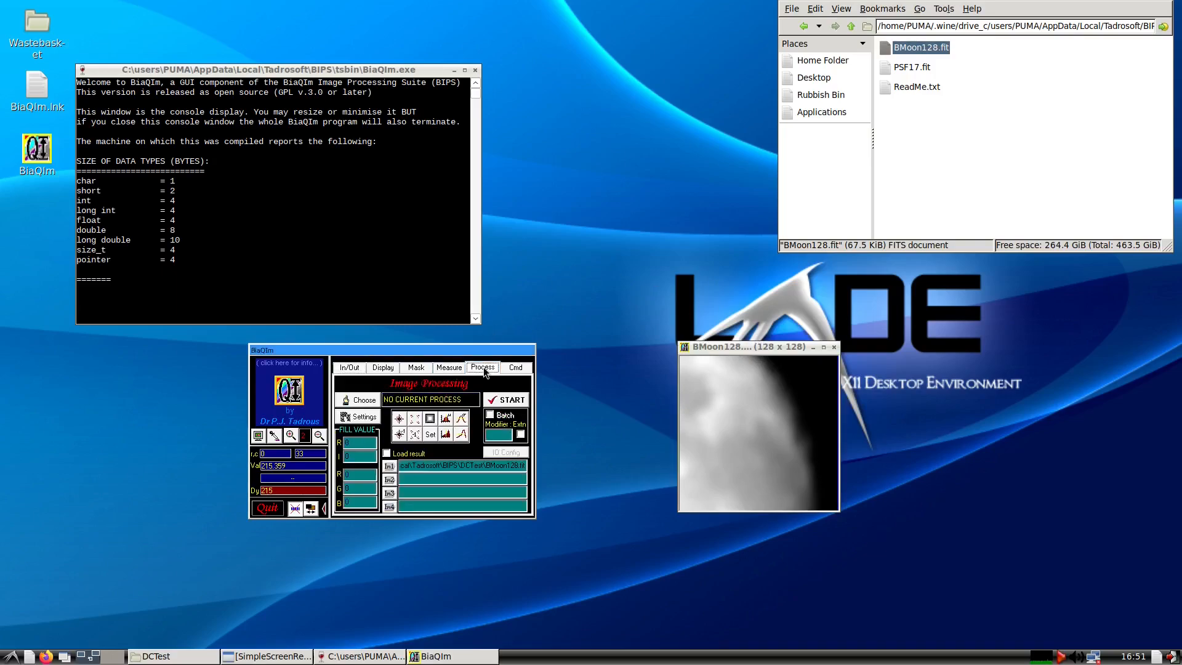
pyautogui.click(369, 403)
pyautogui.click(483, 322)
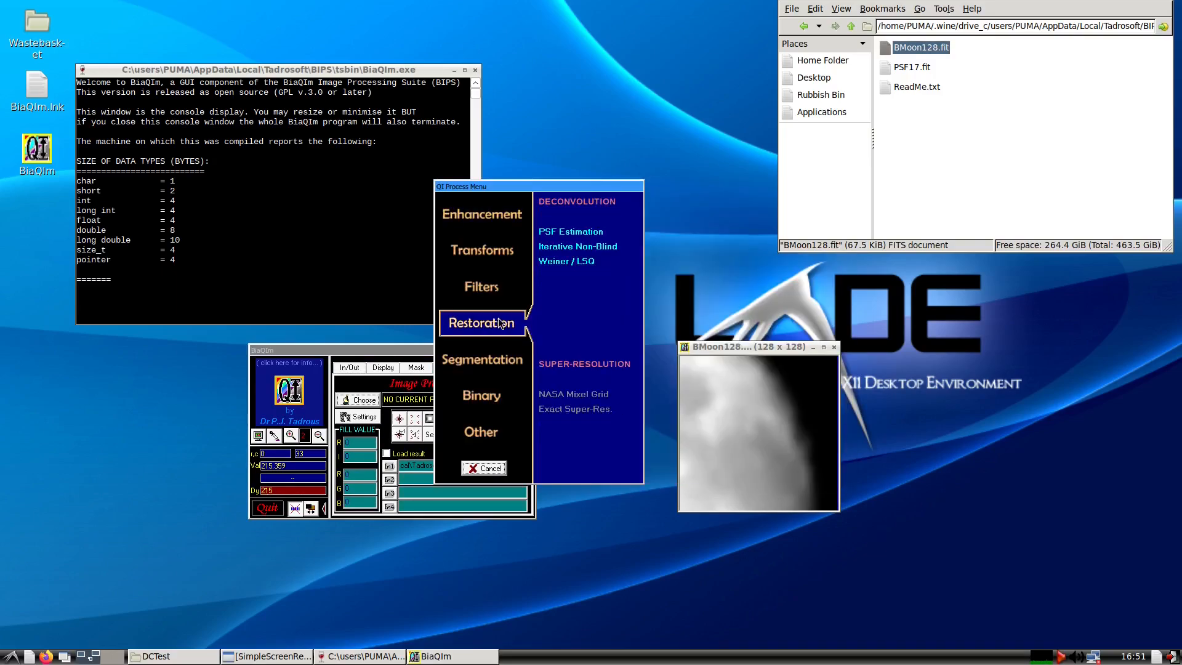
pyautogui.click(586, 244)
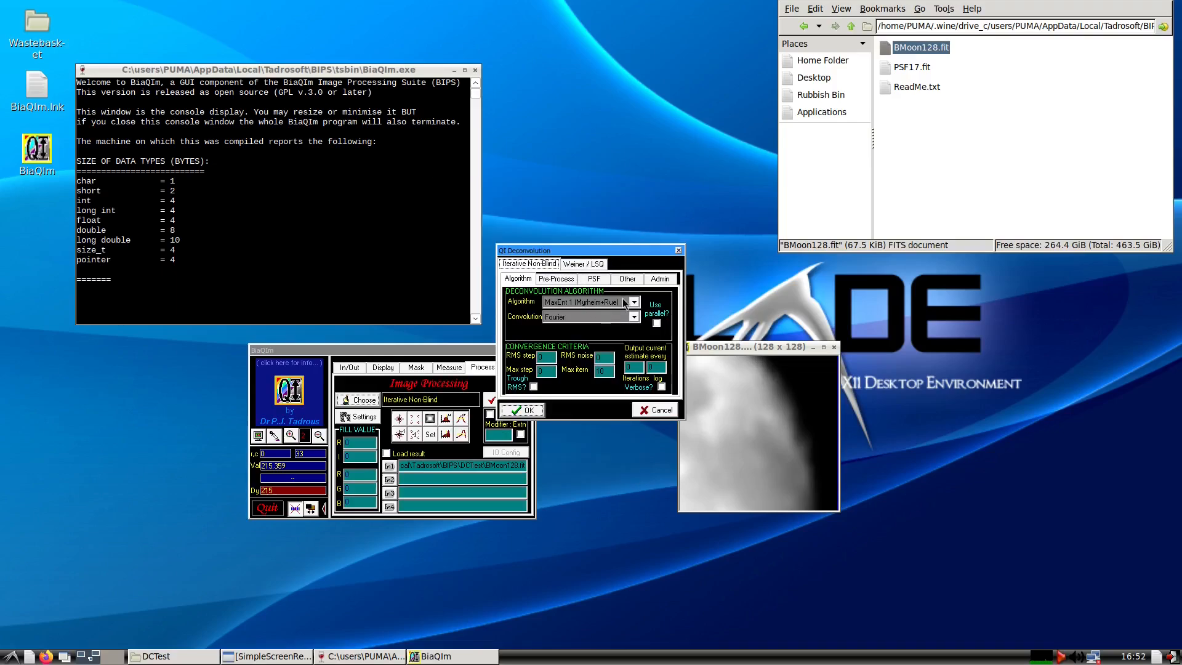
pyautogui.click(634, 301)
pyautogui.click(616, 354)
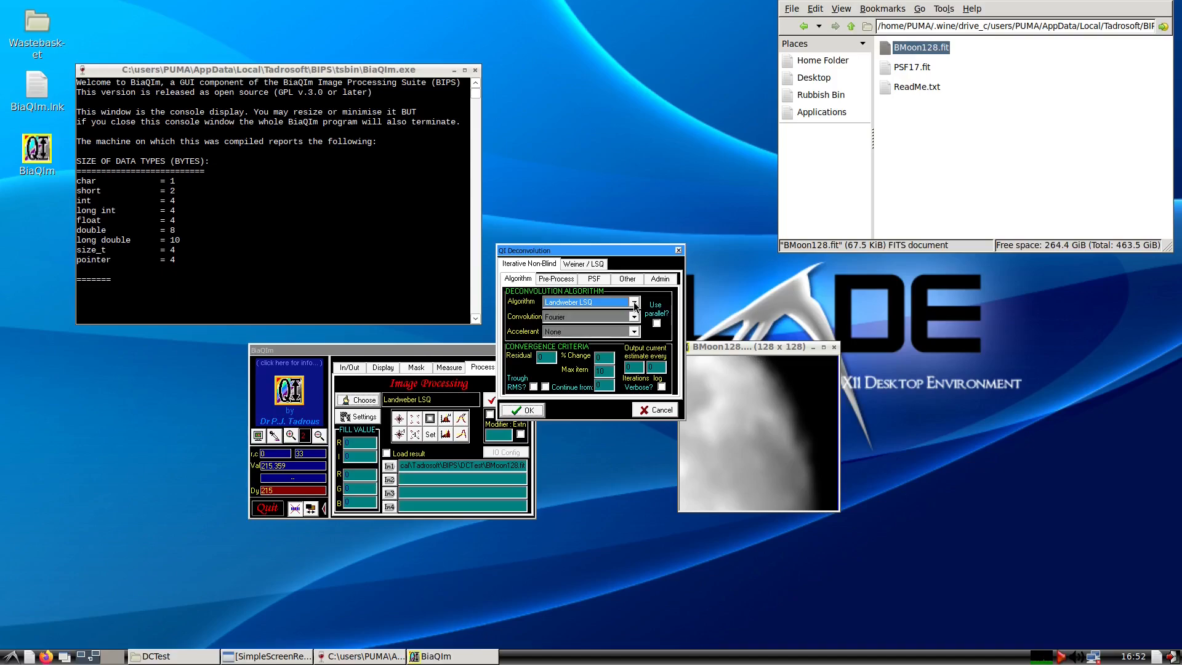
# - Set the deconvolution accelerant to Biggs AVE 2, enable verbose output, and set the maximum iterations to 128
pyautogui.click(576, 336)
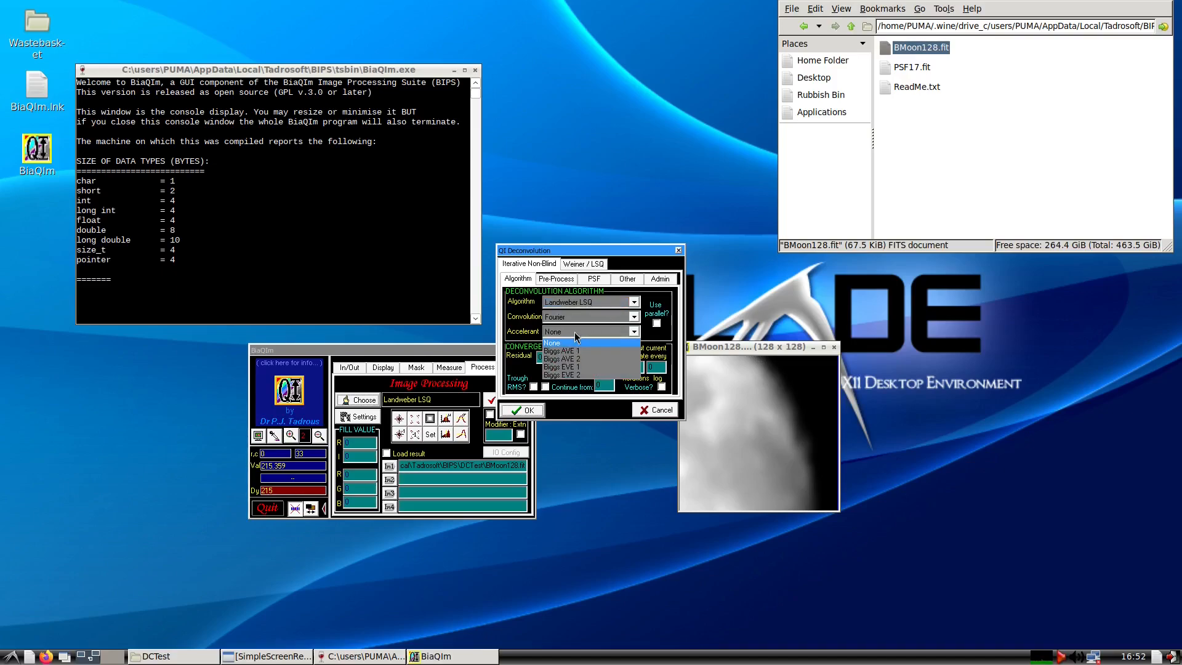
pyautogui.click(581, 362)
pyautogui.click(661, 387)
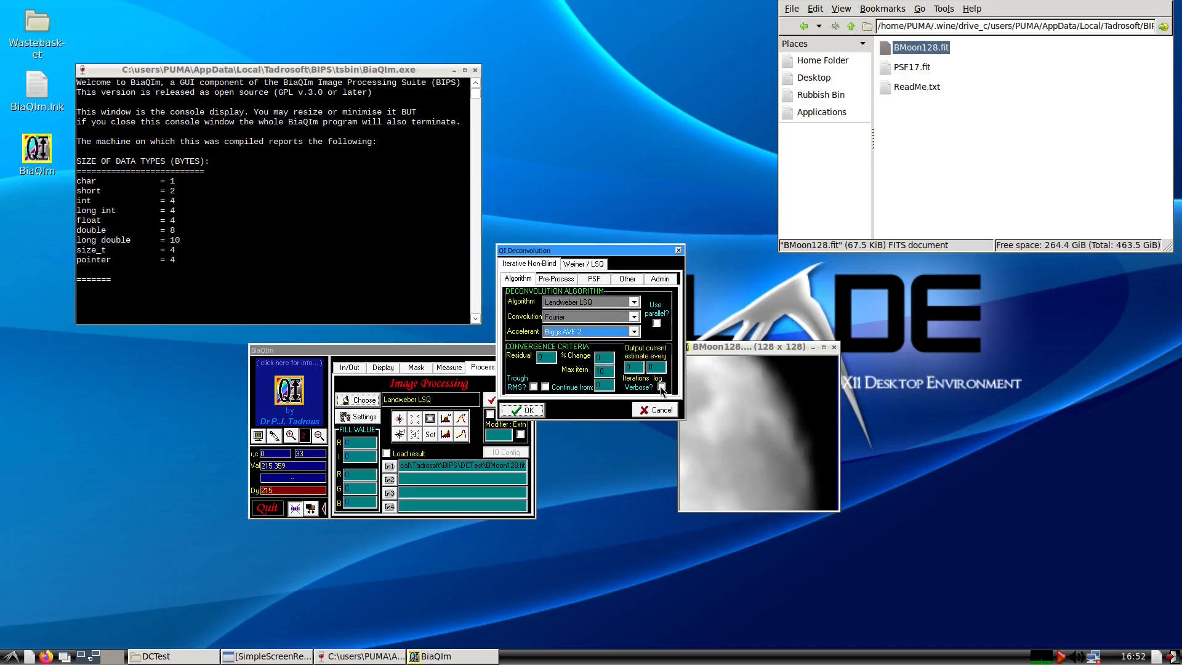
pyautogui.doubleClick(601, 371)
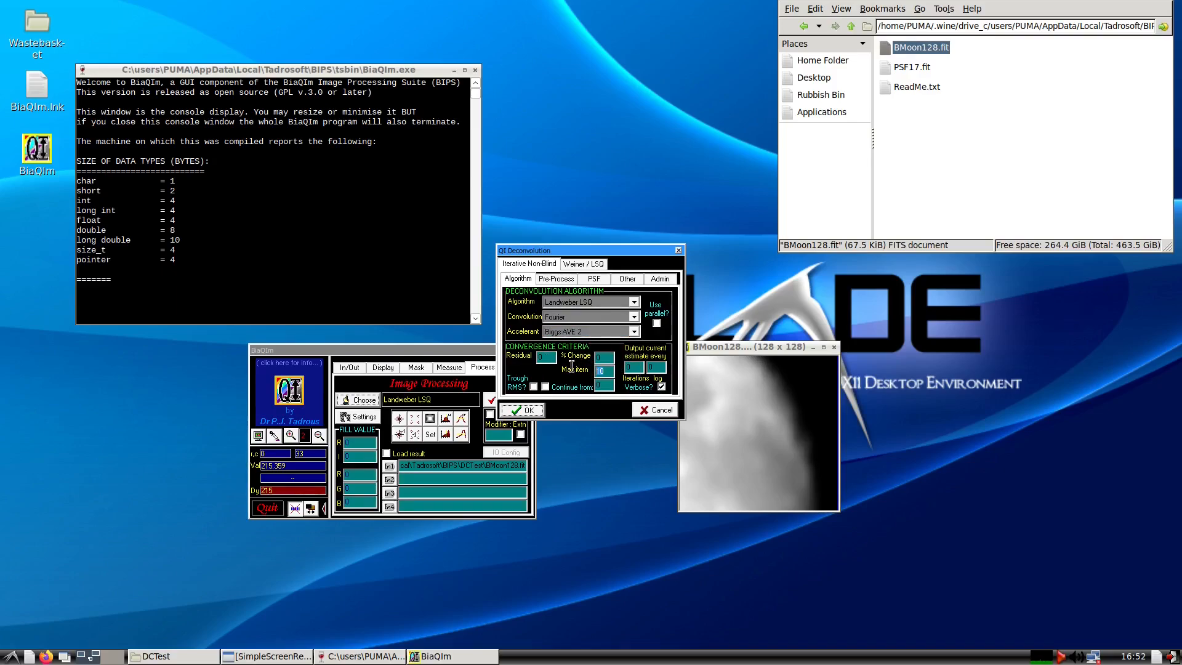
# - Assign PSF17.fit from the DCTest folder as the deconvolution's PSF file, checking the pre-processing options on the way
pyautogui.click(555, 280)
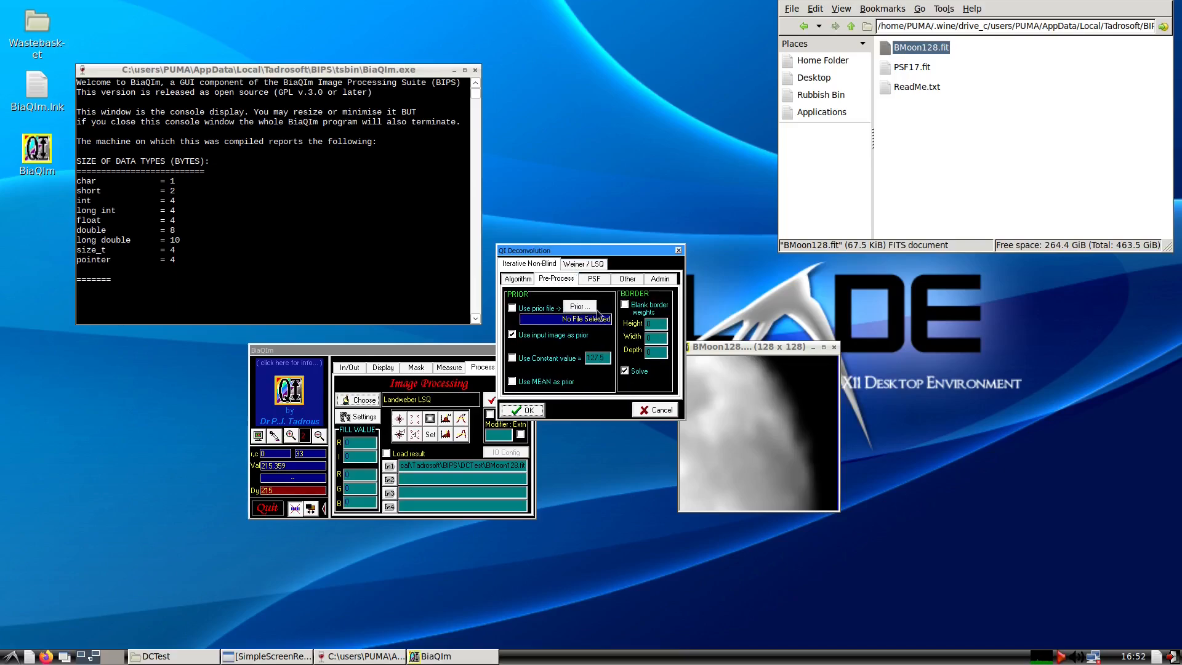
pyautogui.click(593, 280)
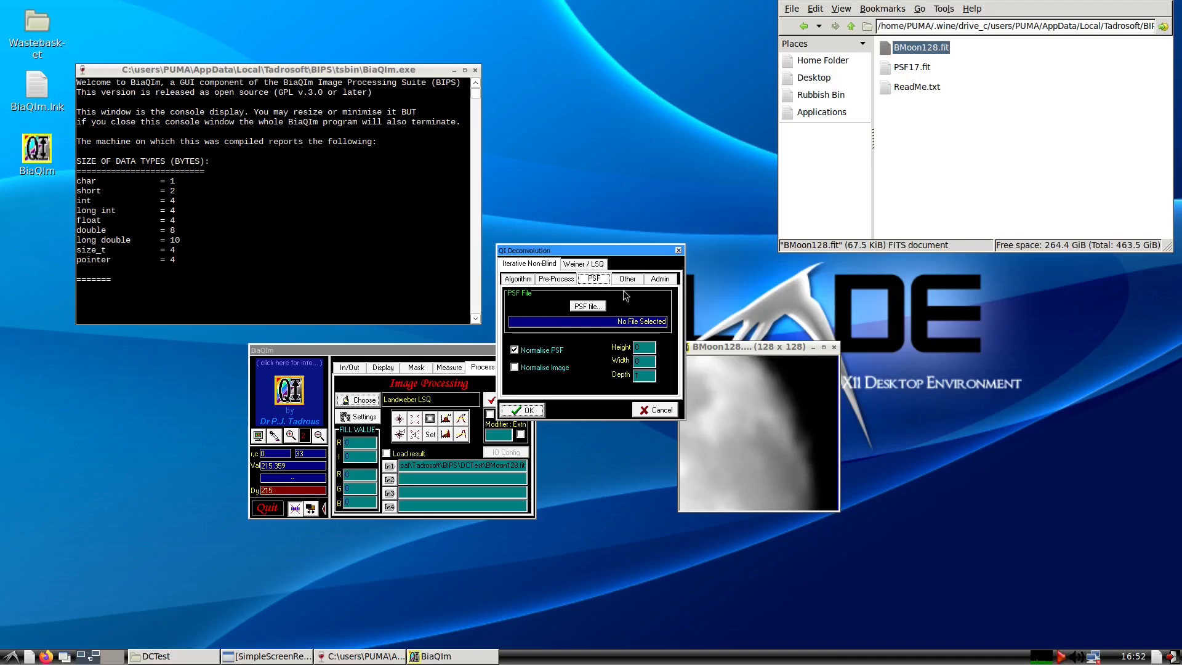
pyautogui.click(917, 67)
pyautogui.moveTo(921, 66); pyautogui.dragTo(630, 301)
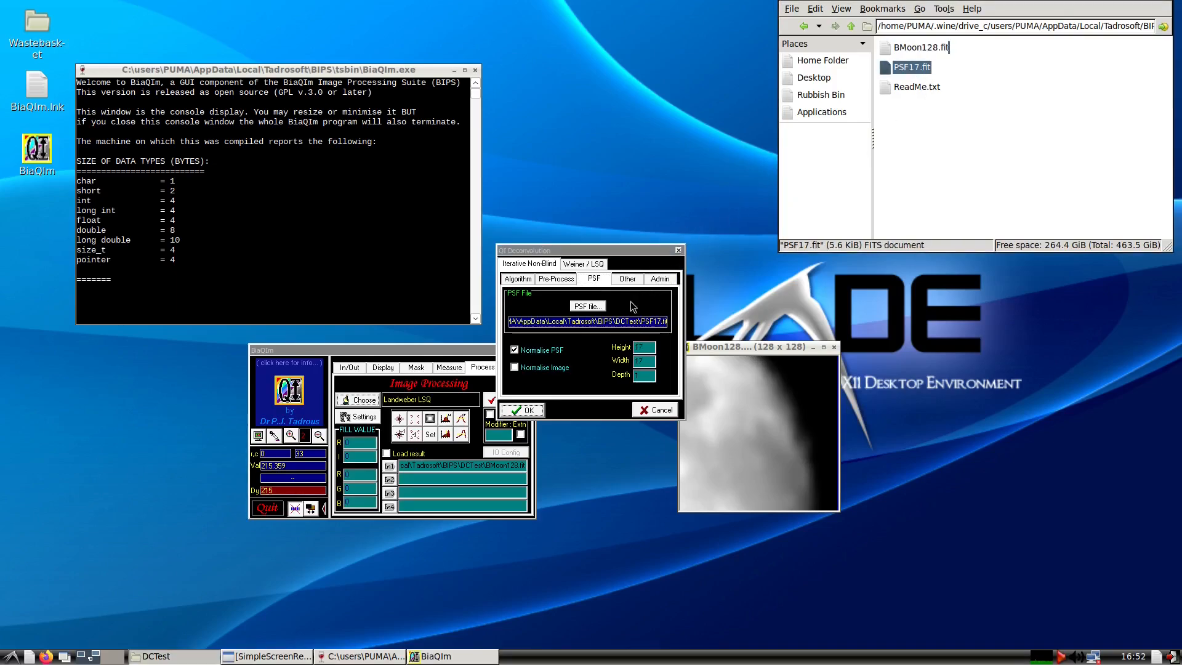
# - Enable Apply constraints, review the deconvolution's log and display options, and accept the settings
pyautogui.click(626, 278)
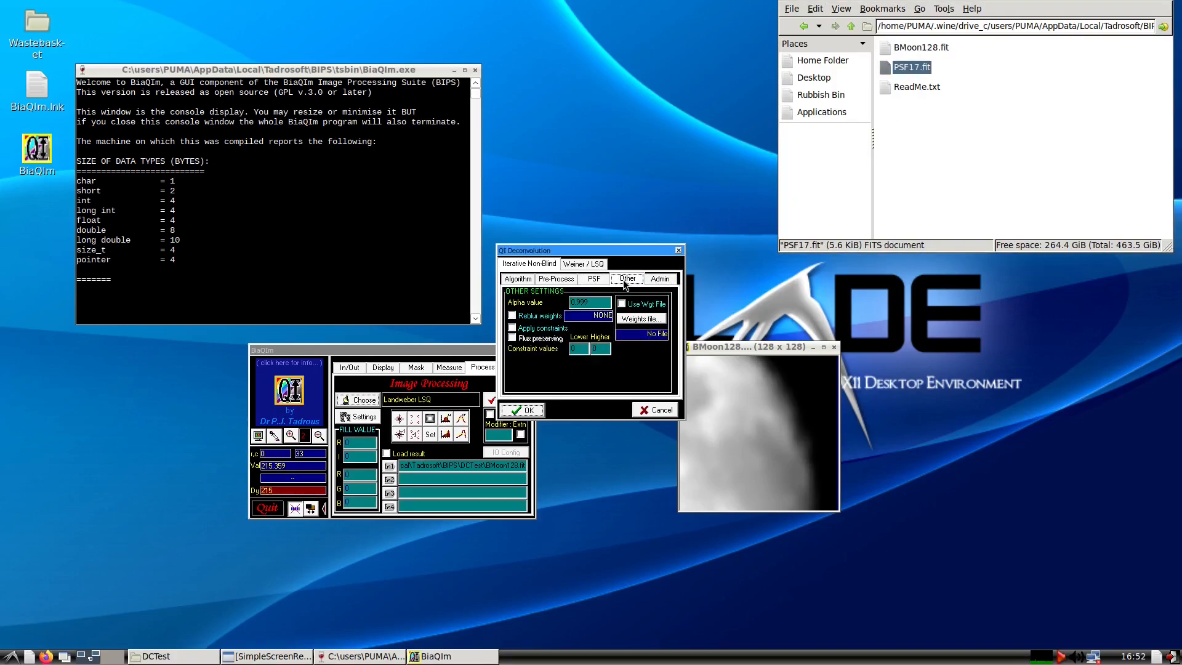
pyautogui.click(511, 329)
pyautogui.click(659, 280)
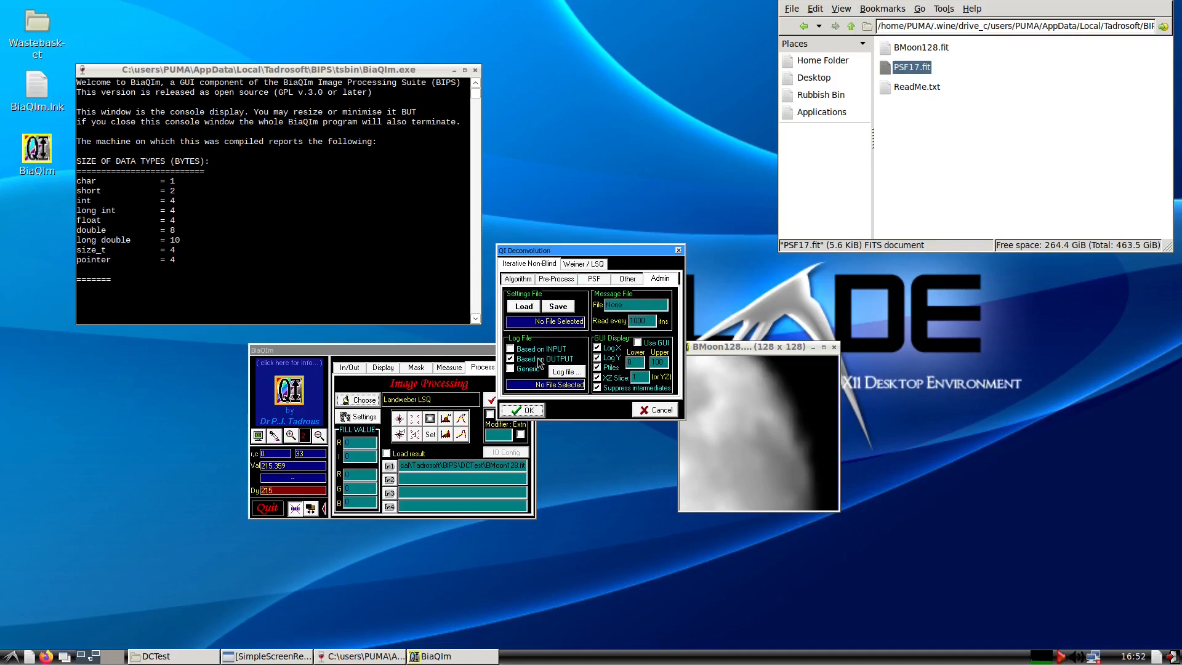
pyautogui.click(531, 411)
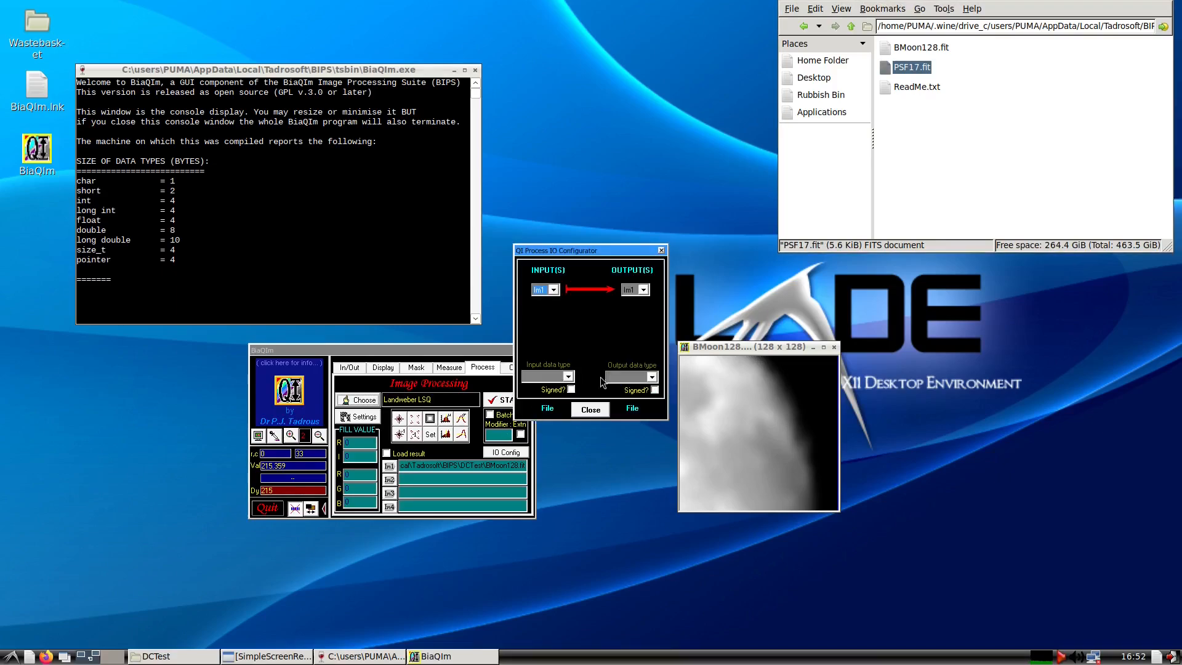
# - Configure the process IO to write from Im1 to Im2, with FITS as both input and output data type
pyautogui.click(643, 289)
pyautogui.click(644, 309)
pyautogui.click(563, 378)
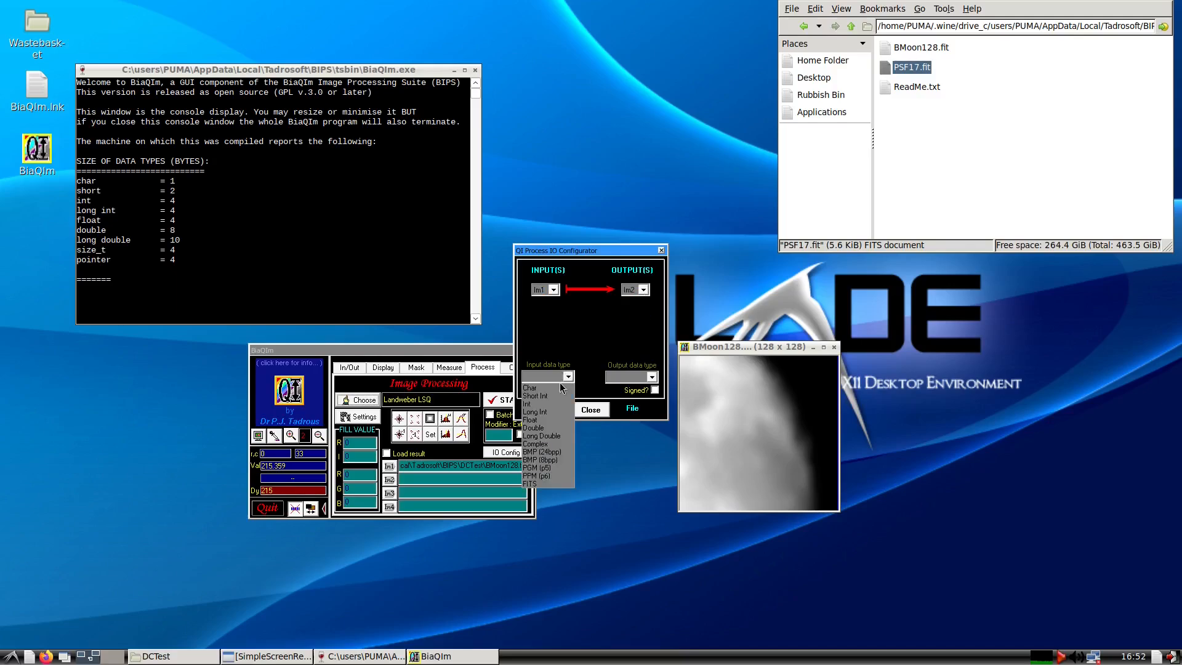
pyautogui.click(536, 485)
pyautogui.click(649, 374)
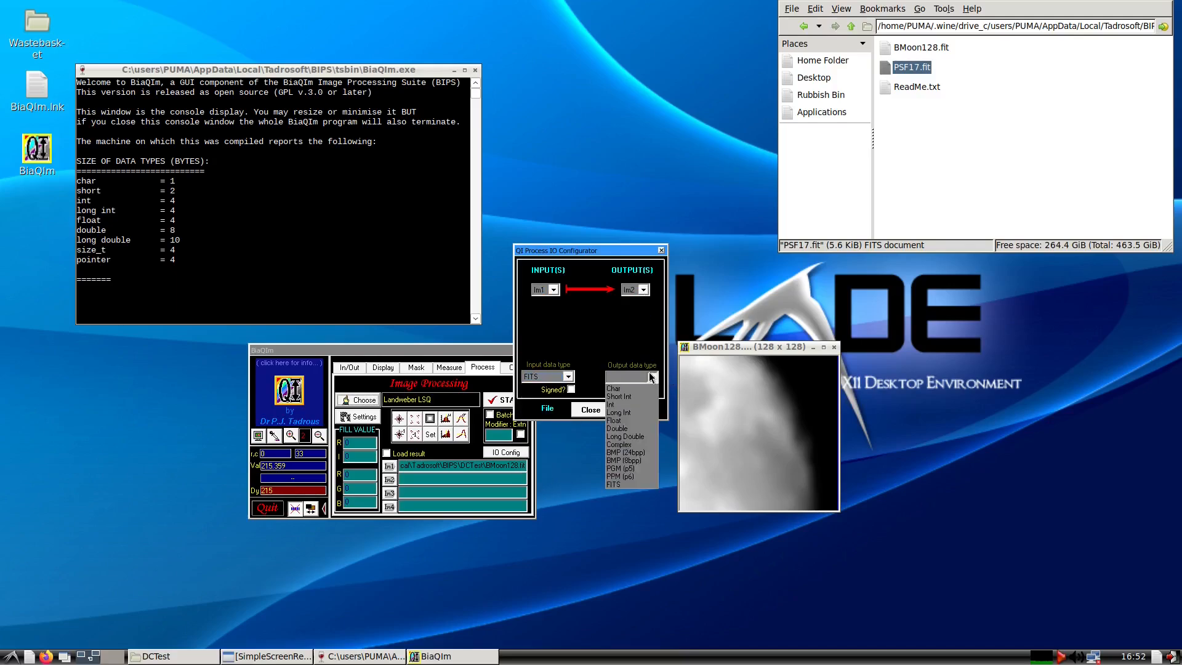
pyautogui.click(616, 484)
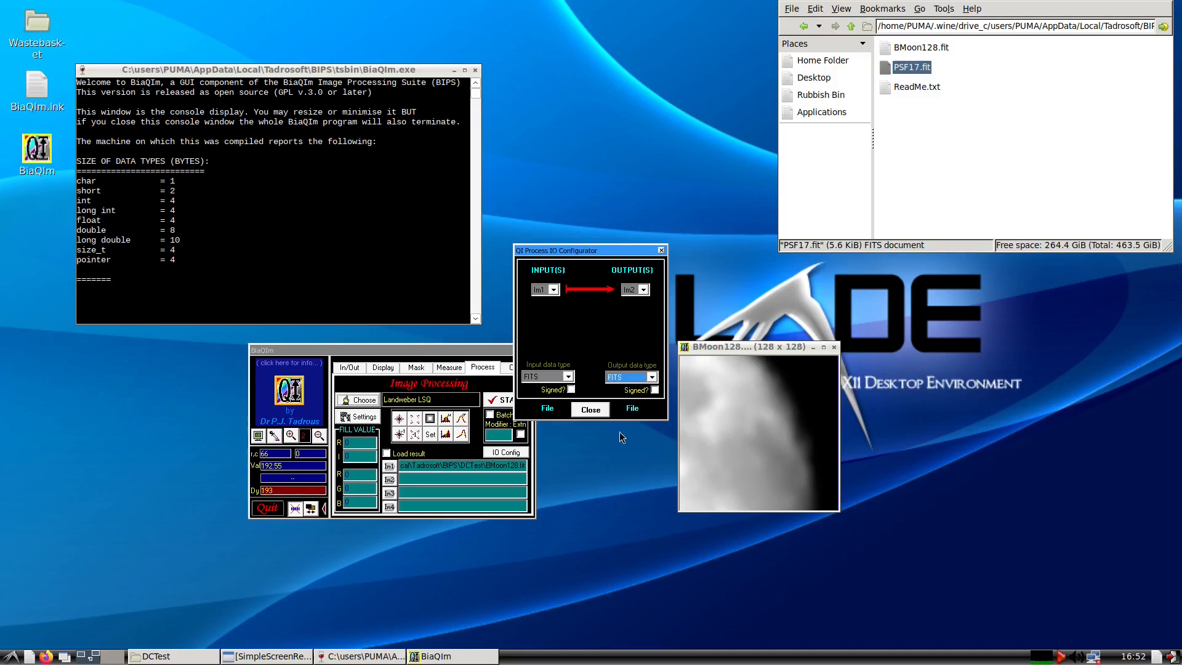
pyautogui.click(591, 410)
# - Enable loading of the result, name the output DCLWMoon.fit, and run the Landweber LSQ deconvolution
pyautogui.click(387, 454)
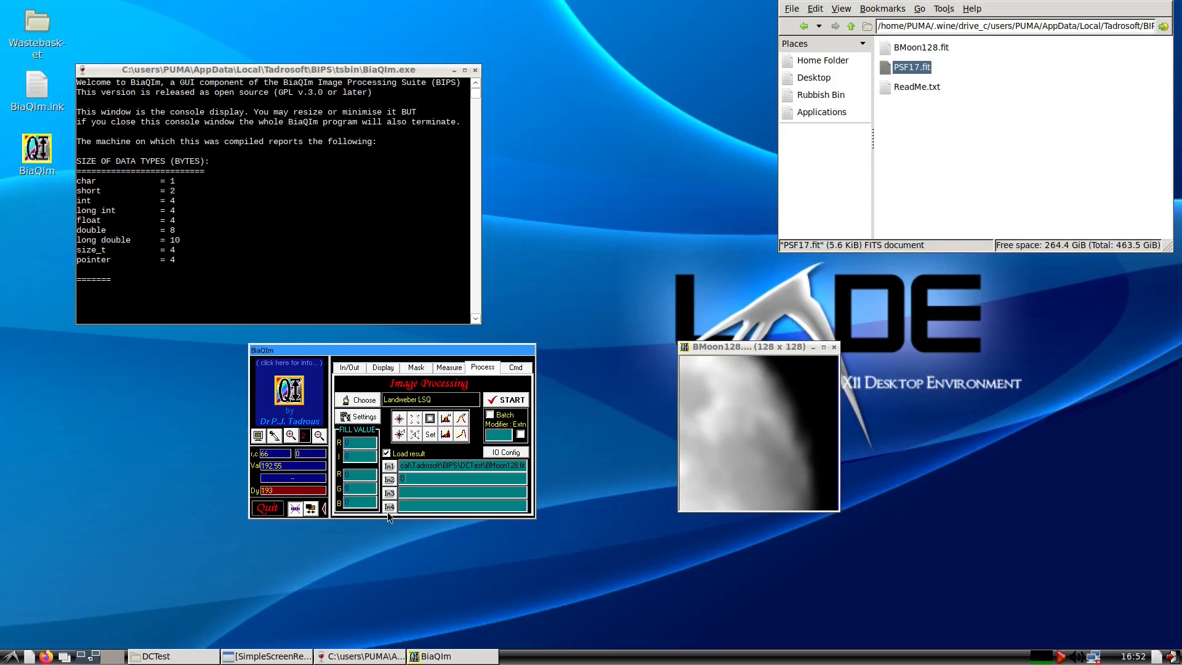
pyautogui.write('DCLWMoon.fit')
pyautogui.click(515, 401)
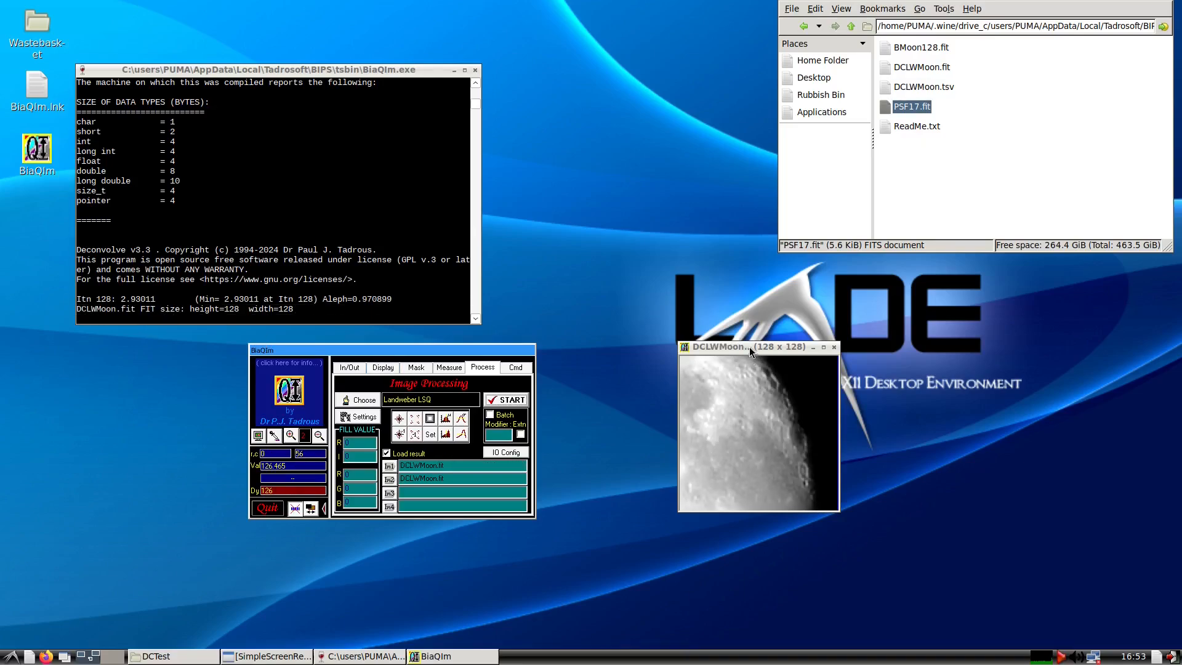
# - Move the result image aside and compare it with the original by switching between the two entries in the file list
pyautogui.moveTo(749, 346)
pyautogui.mouseDown()
pyautogui.moveTo(610, 352)
pyautogui.moveTo(741, 340)
pyautogui.mouseUp()
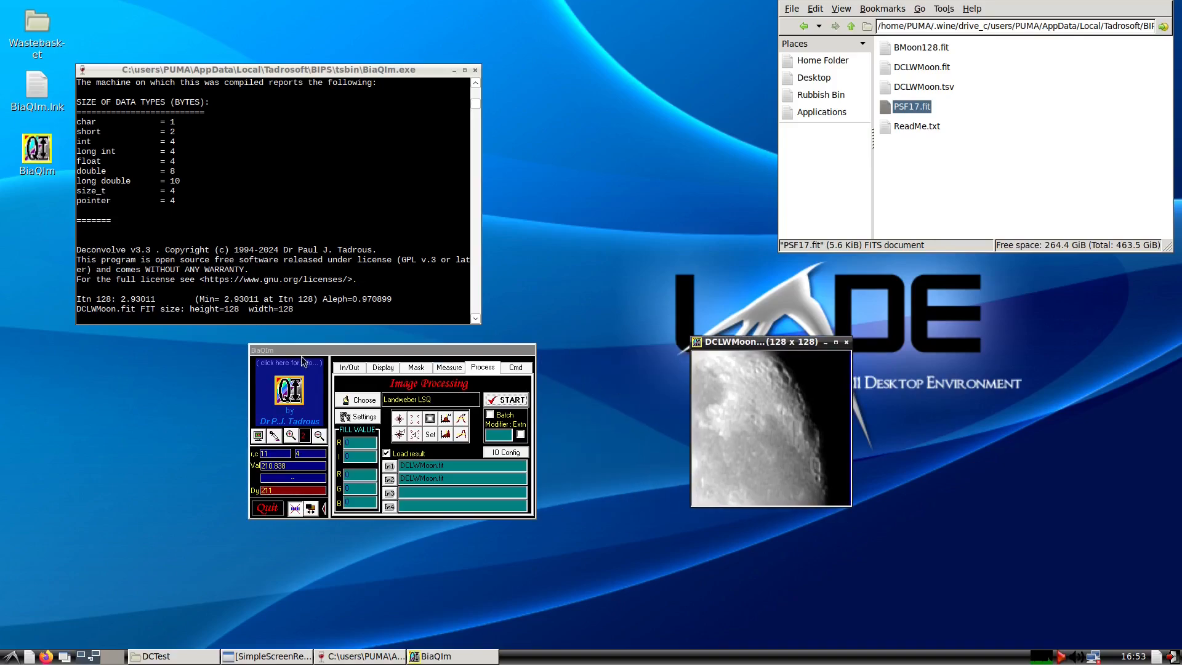
pyautogui.click(349, 368)
pyautogui.click(510, 399)
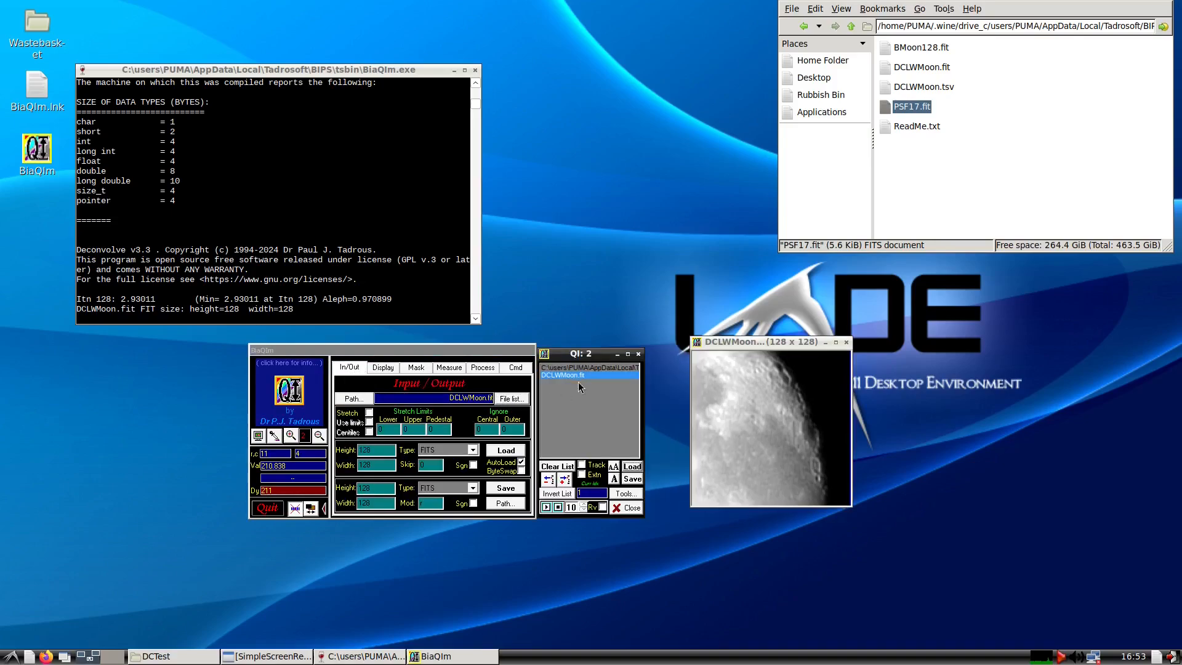
pyautogui.click(578, 367)
pyautogui.click(570, 376)
pyautogui.click(570, 369)
pyautogui.click(570, 375)
# - Quit BiaQIm and show the home directory's Downloads folder in the file manager
pyautogui.click(268, 508)
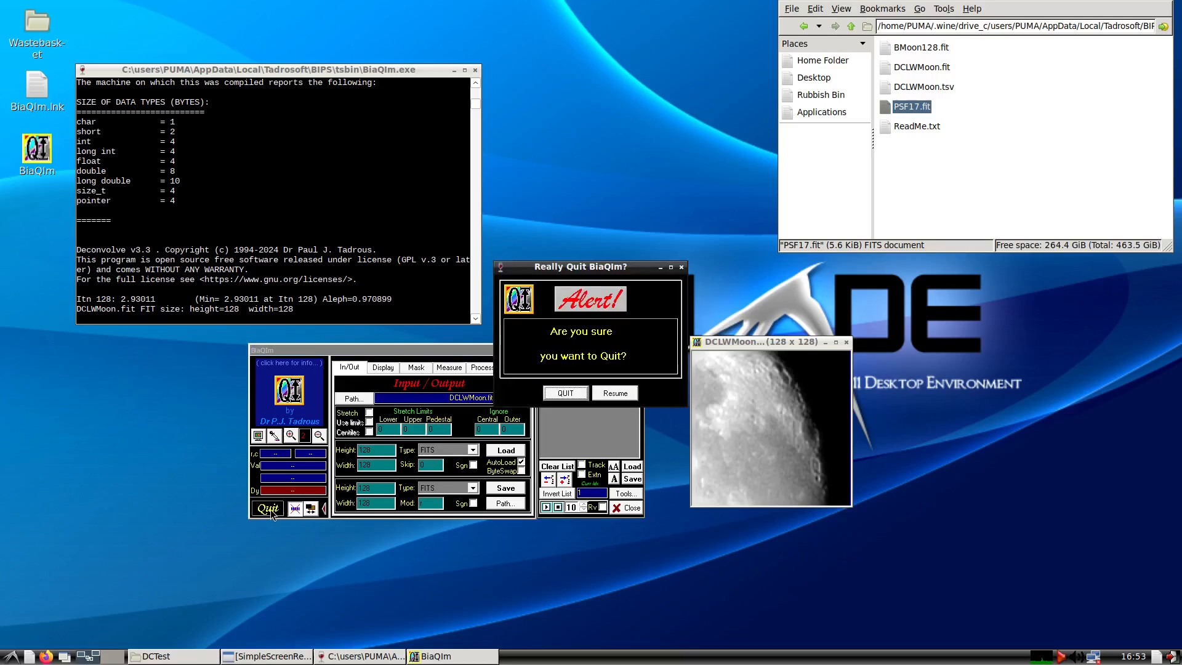
pyautogui.click(566, 393)
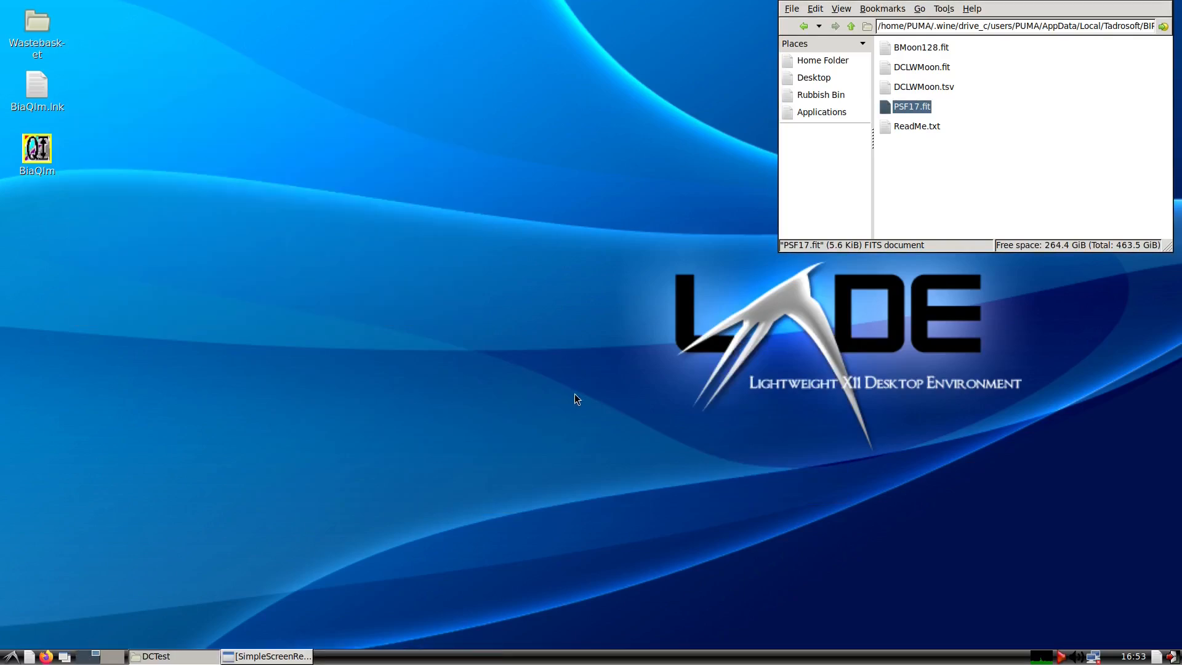
pyautogui.click(851, 26)
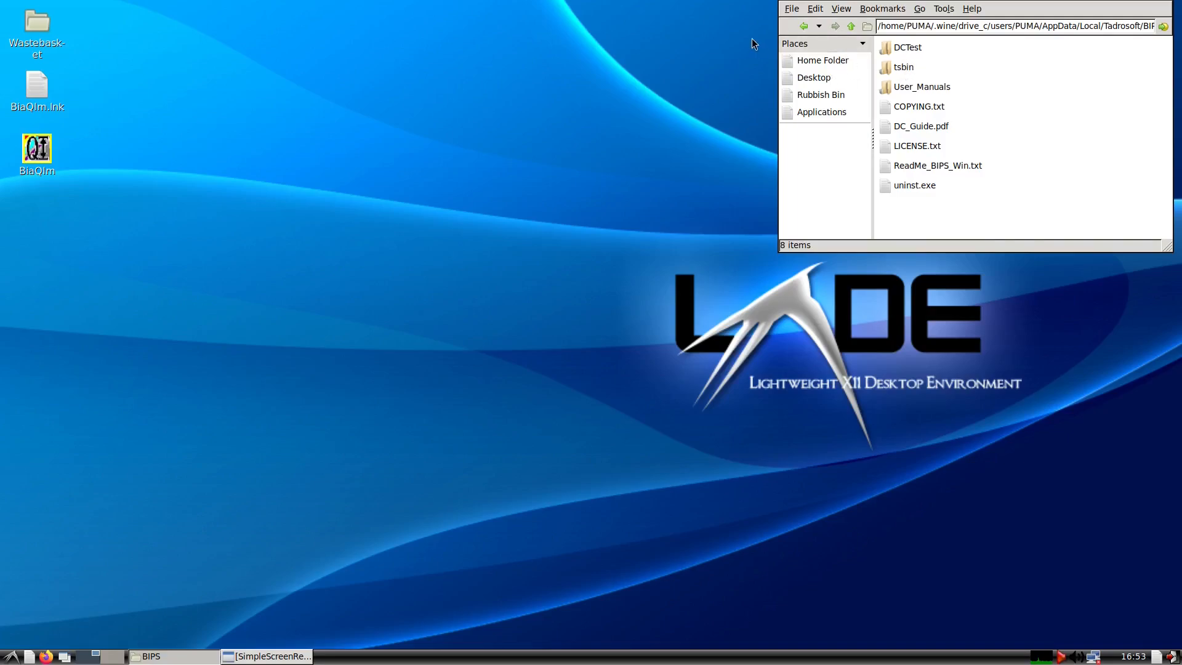
pyautogui.click(825, 62)
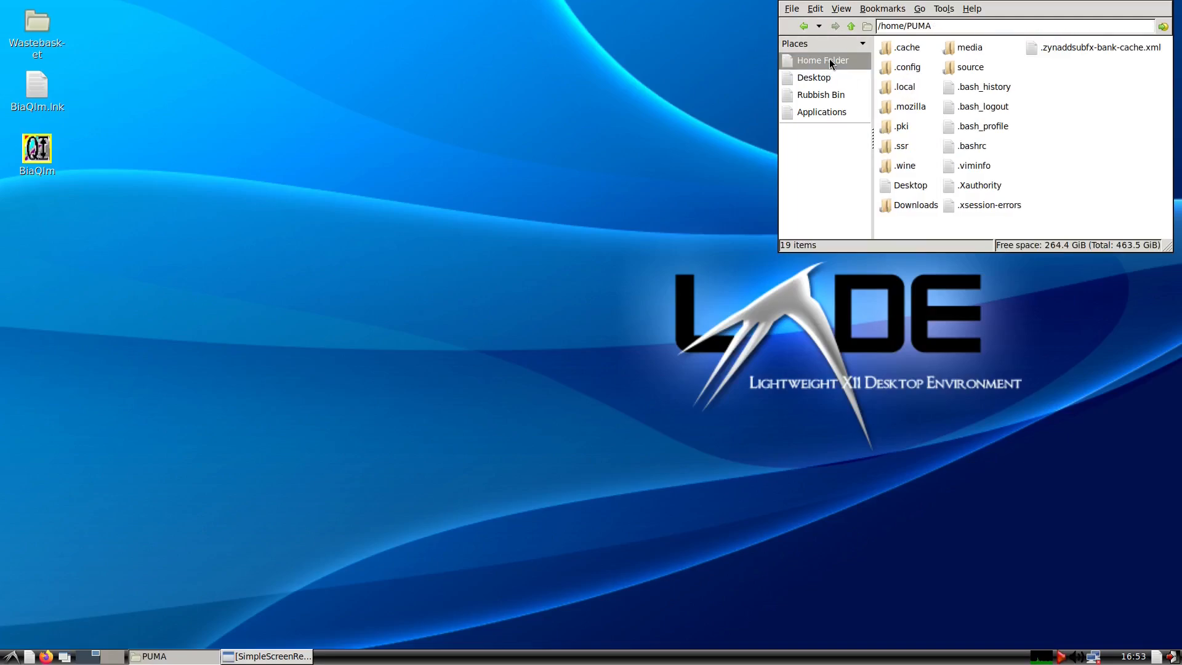
pyautogui.doubleClick(930, 204)
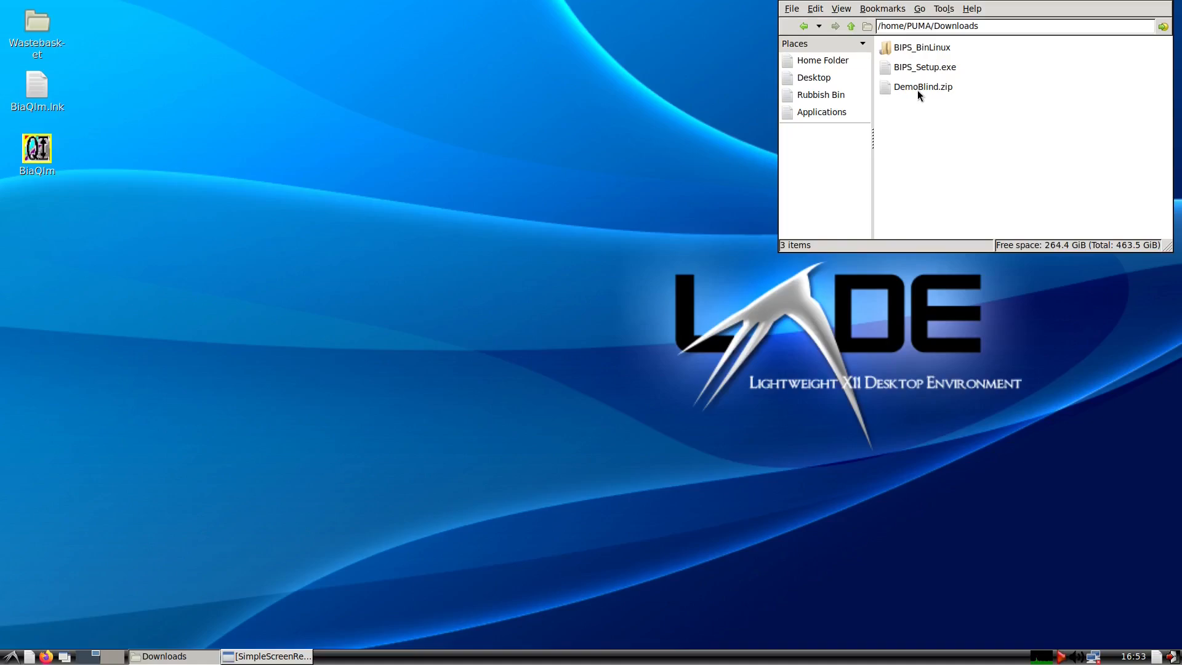
# - Open LXTerminal and place its window directly below the file manager
pyautogui.click(11, 658)
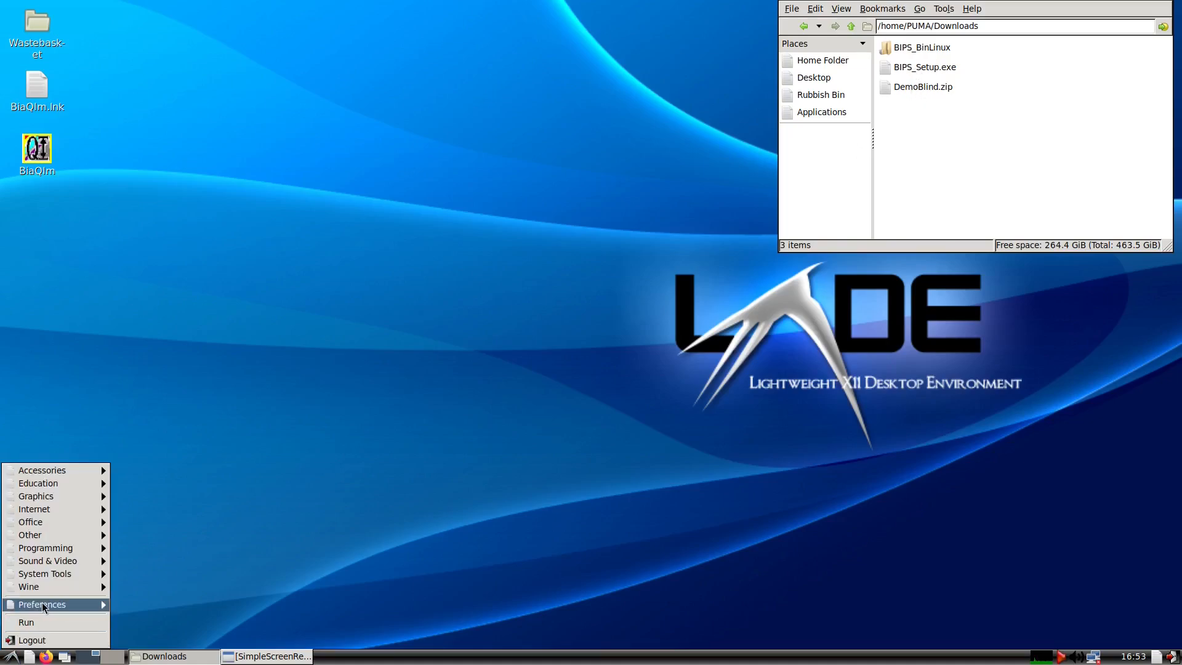
pyautogui.moveTo(62, 575)
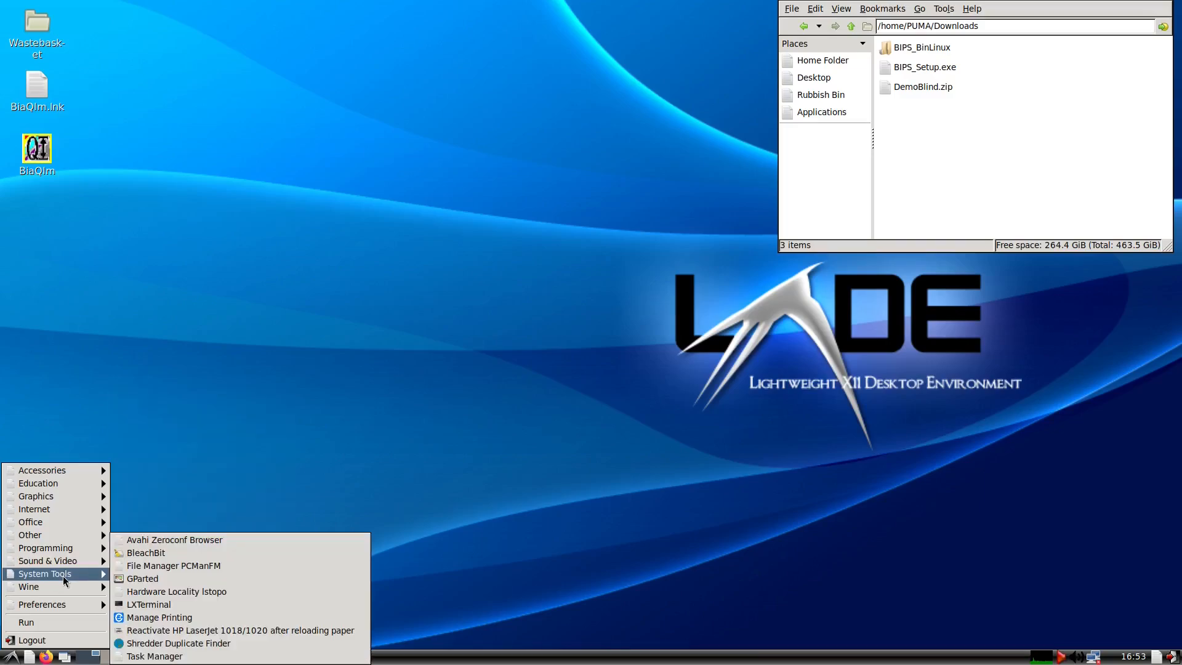
pyautogui.click(142, 606)
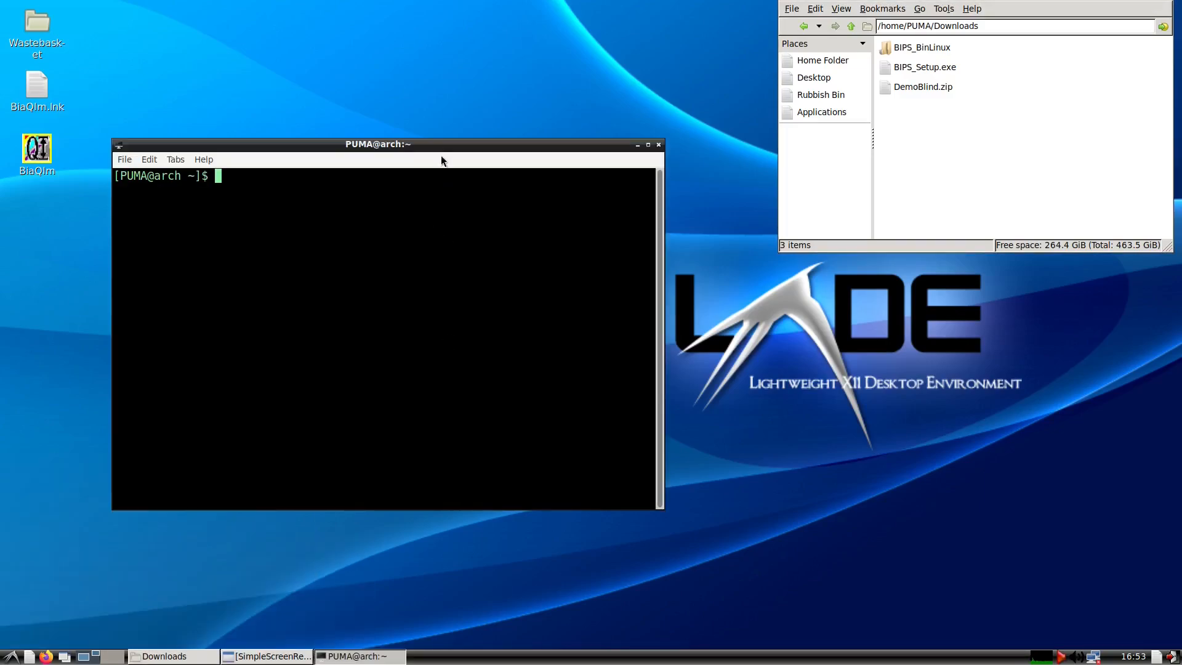
pyautogui.moveTo(442, 148); pyautogui.dragTo(950, 263)
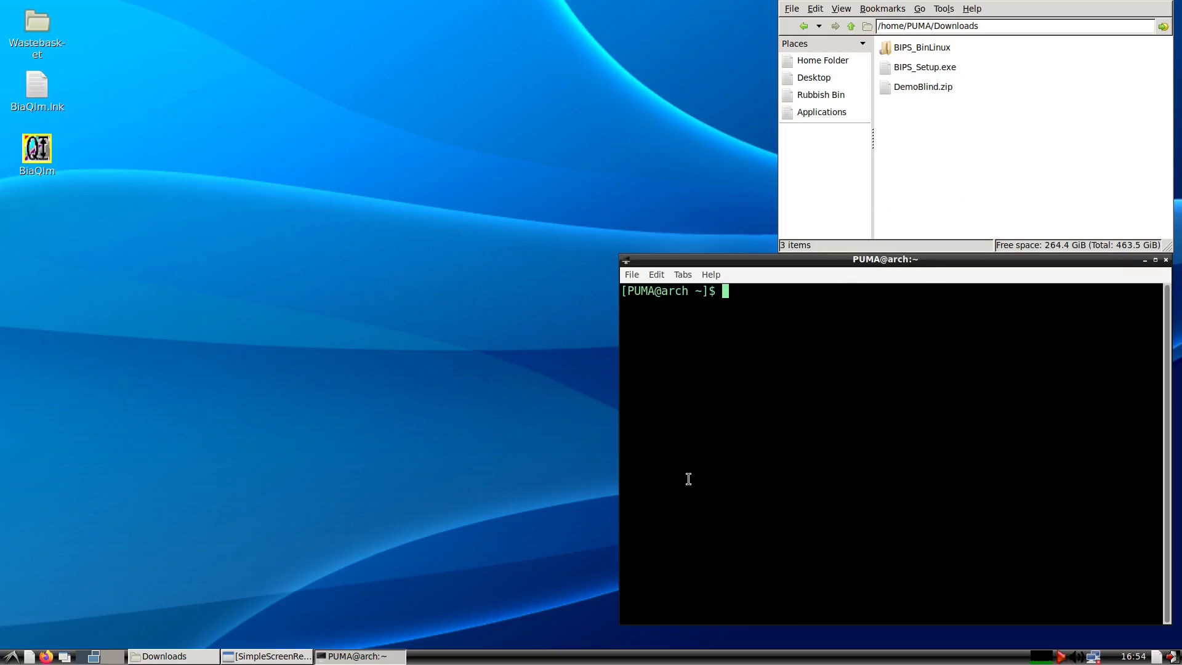
pyautogui.write('unzip')
pyautogui.press('BackSpace')
pyautogui.press('BackSpace')
pyautogui.press('BackSpace')
pyautogui.press('BackSpace')
pyautogui.press('BackSpace')
pyautogui.press('BackSpace')
# - Change the terminal's working directory to /home/PUMA/Downloads, reusing the path shown in the file manager
pyautogui.write('cd')
pyautogui.moveTo(1003, 28); pyautogui.dragTo(725, 3)
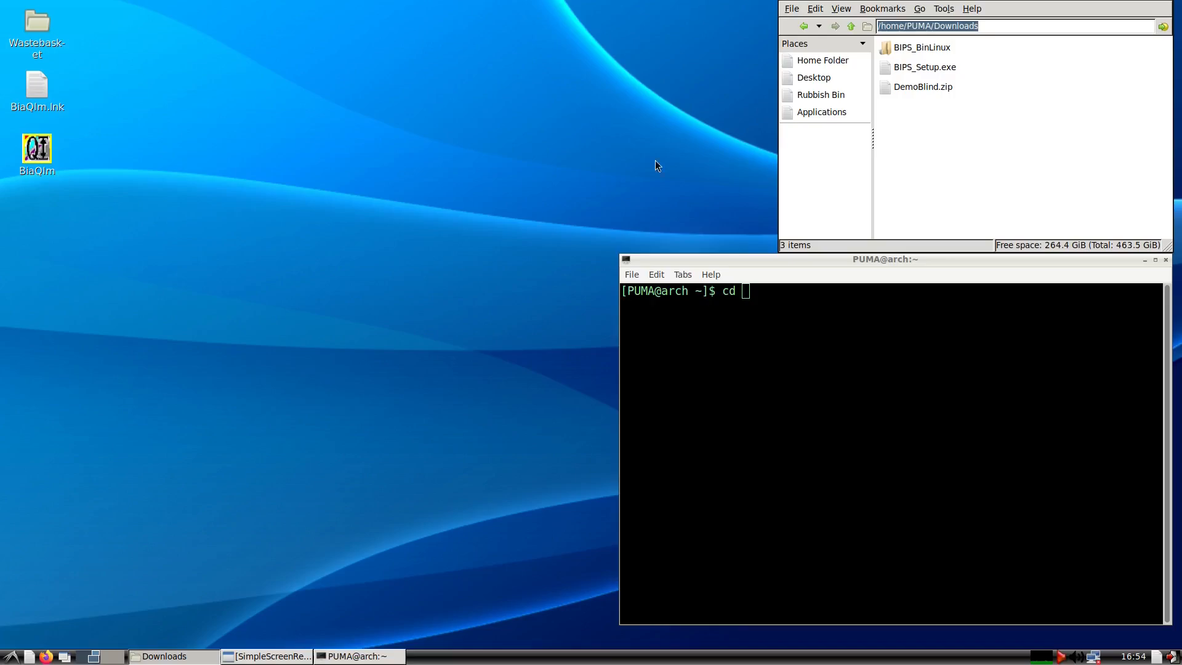
pyautogui.click(767, 444)
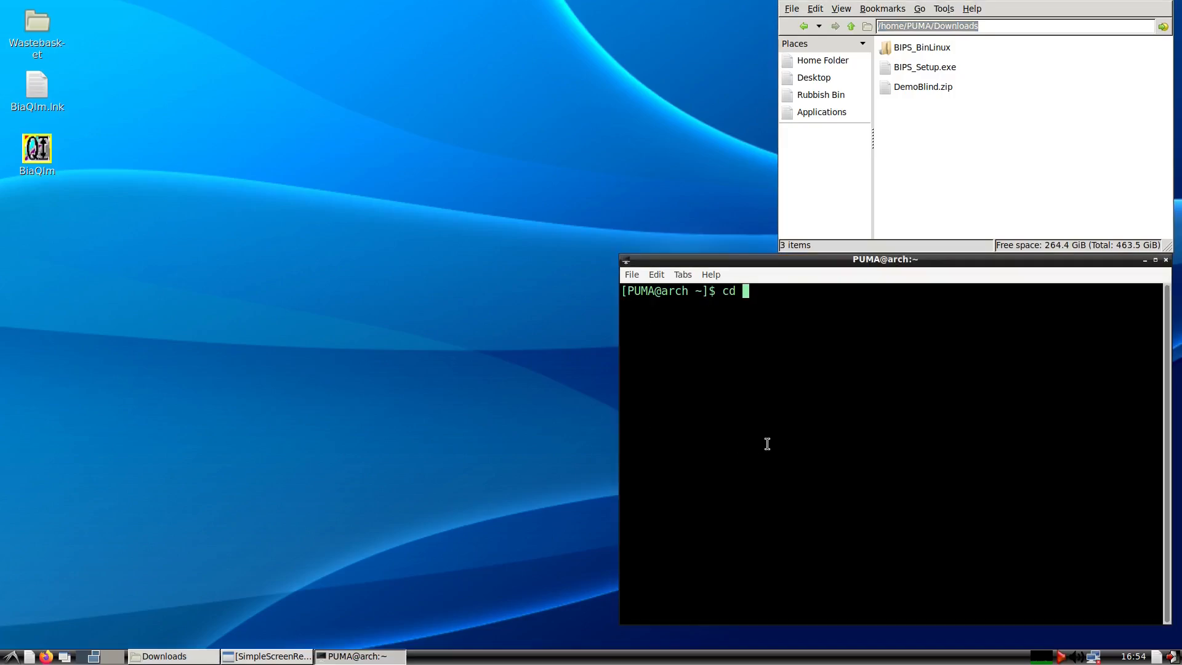
pyautogui.middleClick(670, 520)
pyautogui.press('Return')
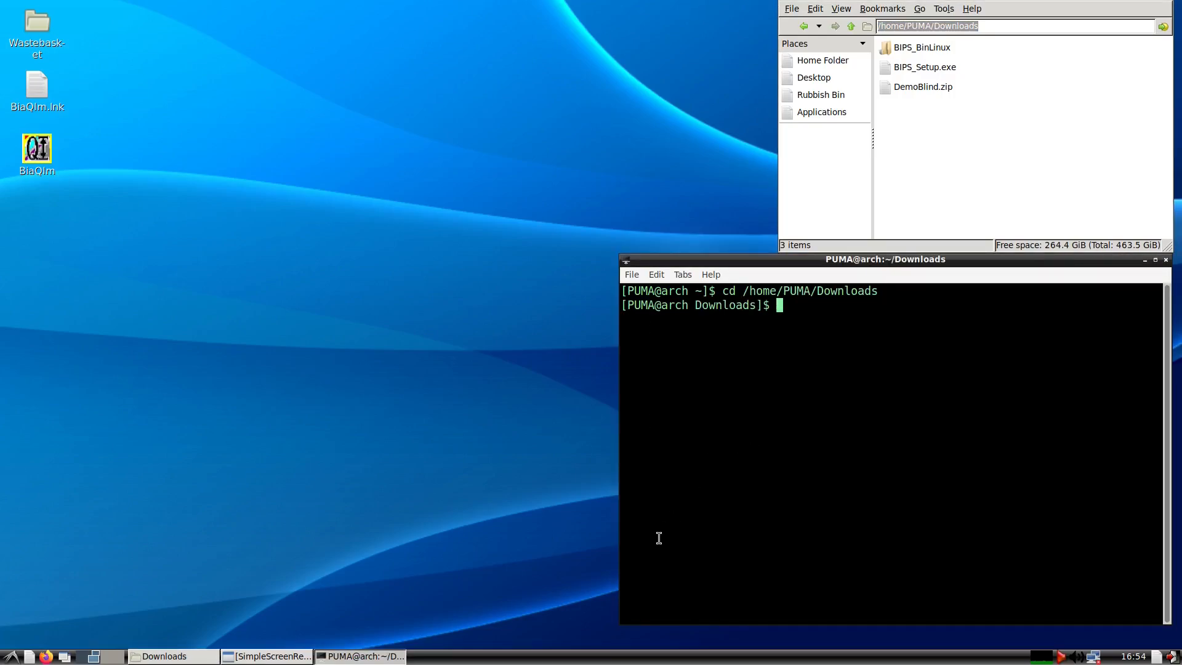
# - Extract DemoBlind.zip with unzip in the terminal, copying the archive's name from the file manager without renaming it
pyautogui.write('unzip')
pyautogui.click(912, 85)
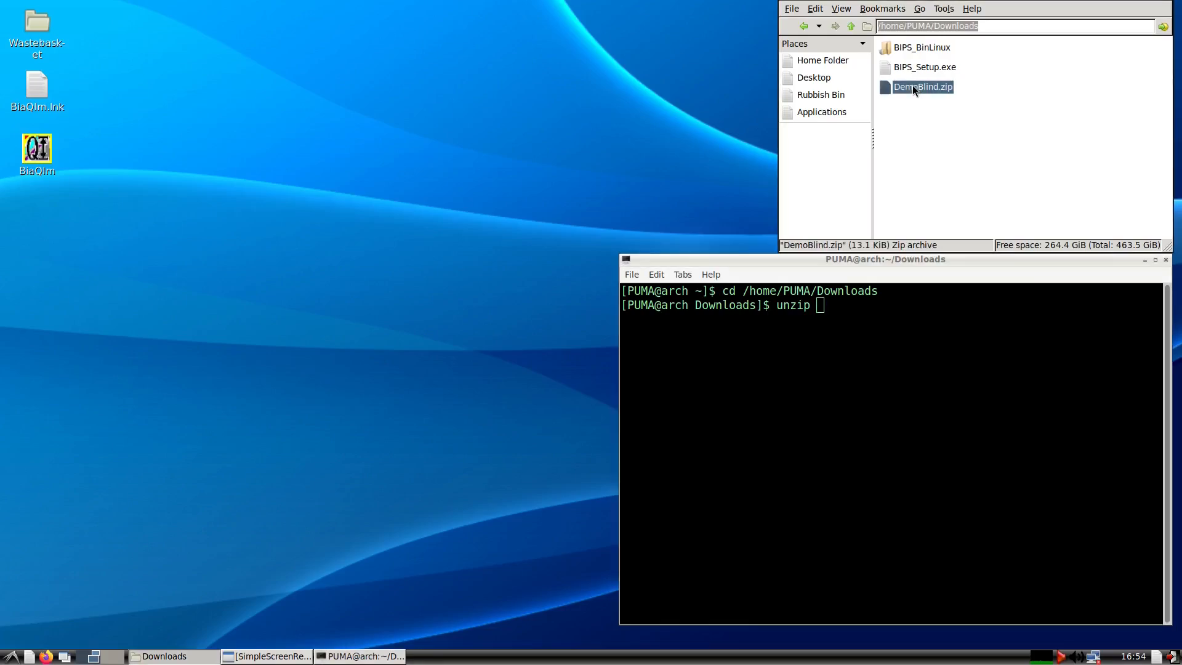
pyautogui.press('F2')
pyautogui.hotkey('ctrl', 'a')
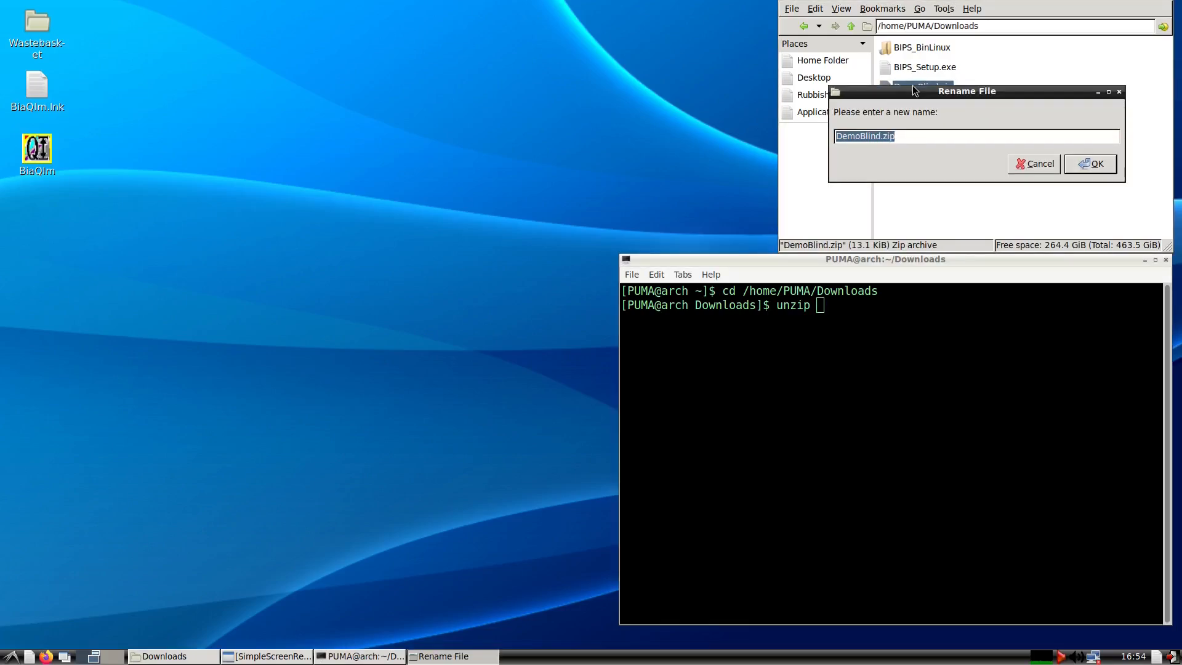
pyautogui.press('Escape')
pyautogui.click(822, 376)
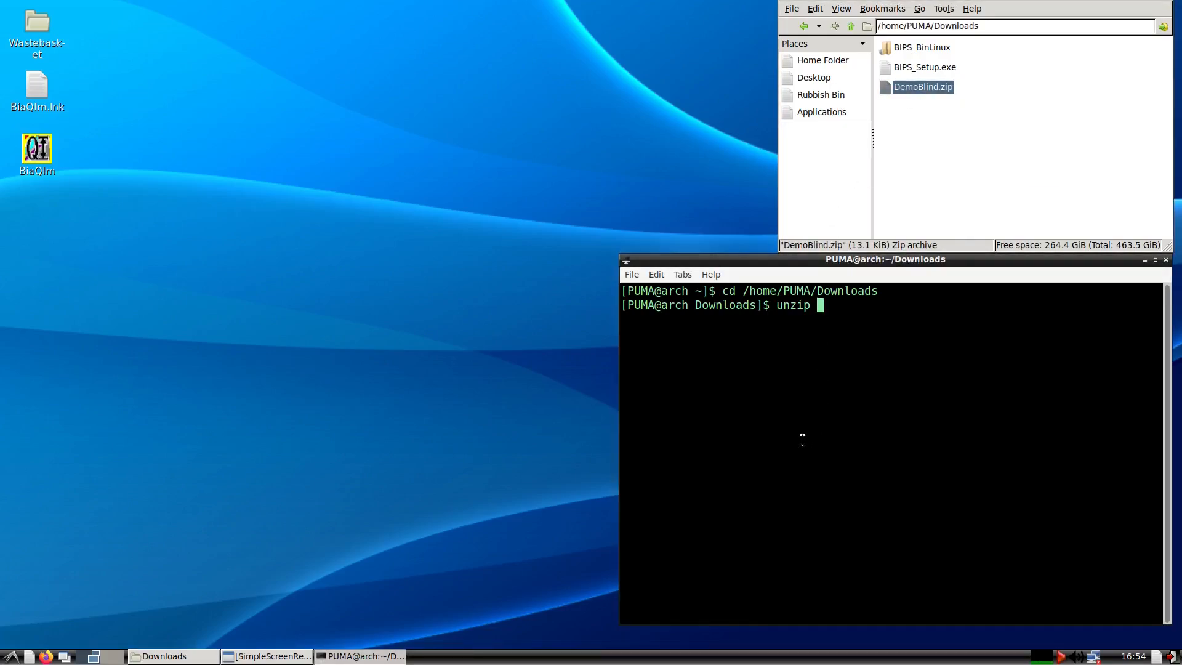
pyautogui.middleClick(802, 439)
pyautogui.press('Return')
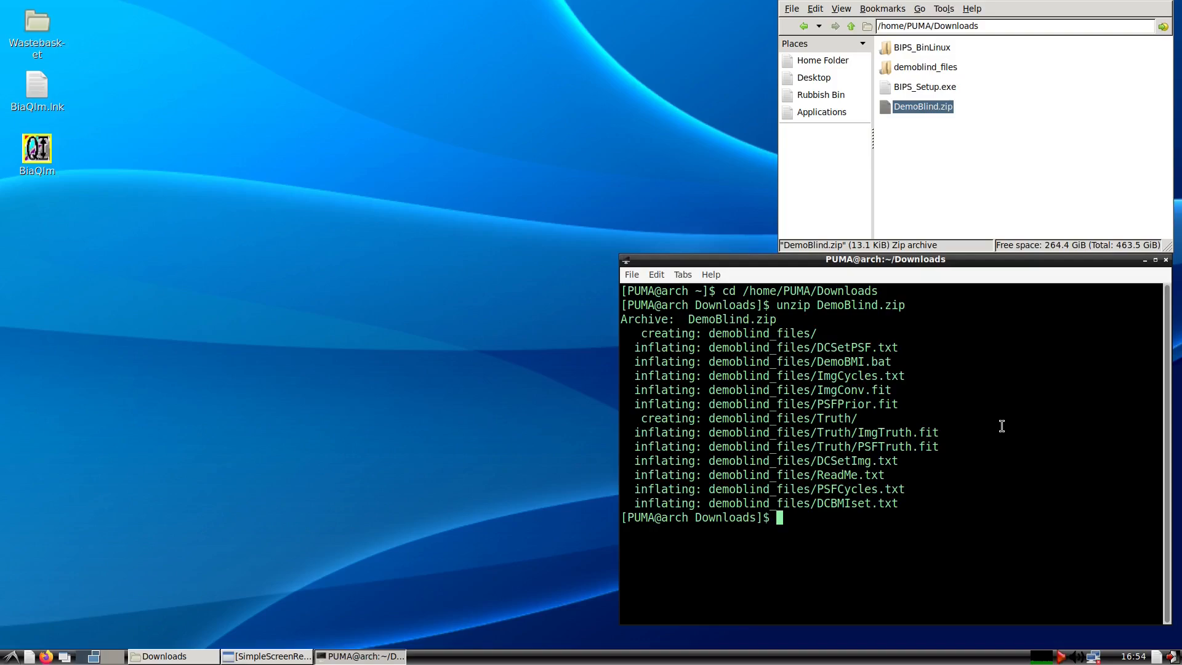
# - Try to run deconvolve in the terminal, and show the tsbin folder of BIPS_BinLinux in the file manager
pyautogui.write('deconvolve')
pyautogui.press('Return')
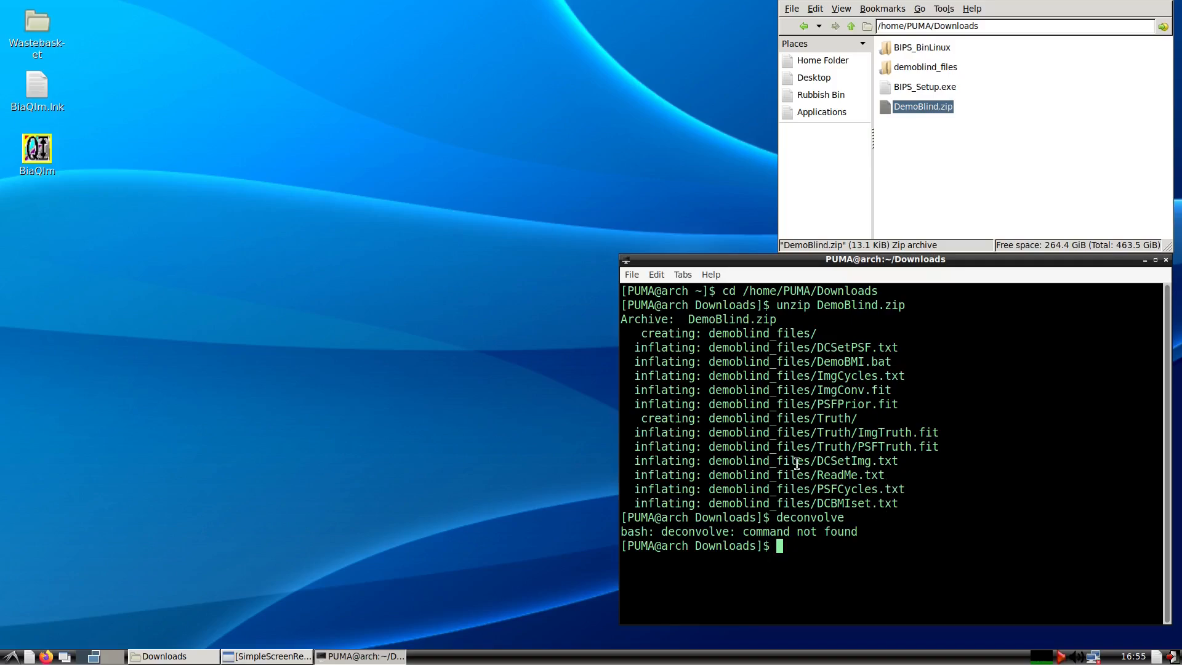
pyautogui.doubleClick(925, 49)
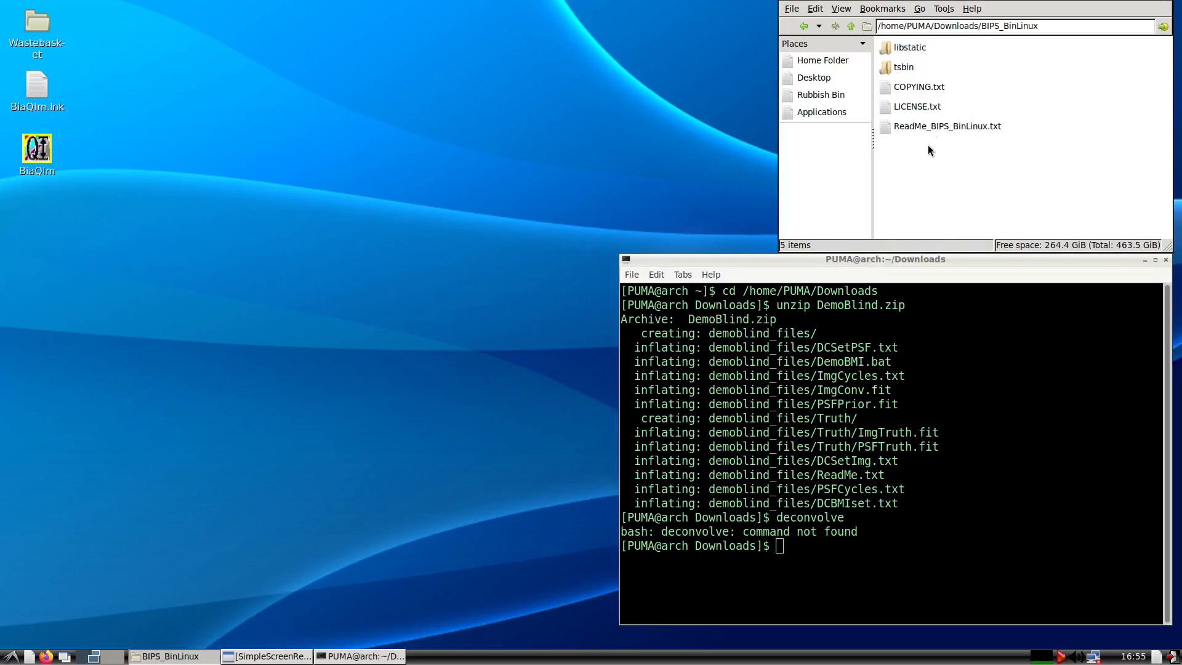
pyautogui.doubleClick(896, 67)
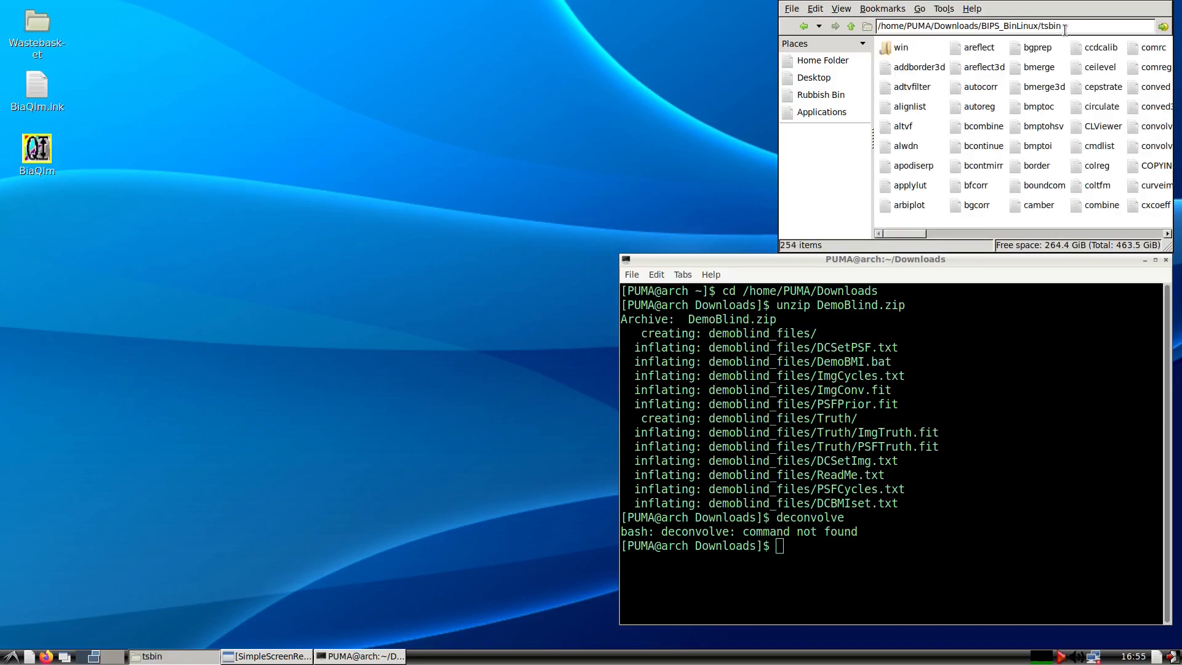
# - Prepend the tsbin folder /home/PUMA/Downloads/BIPS_BinLinux/tsbin to PATH in the terminal with export, keeping the existing $PATH
pyautogui.moveTo(1067, 26); pyautogui.dragTo(865, 2)
pyautogui.hotkey('ctrl', 'c')
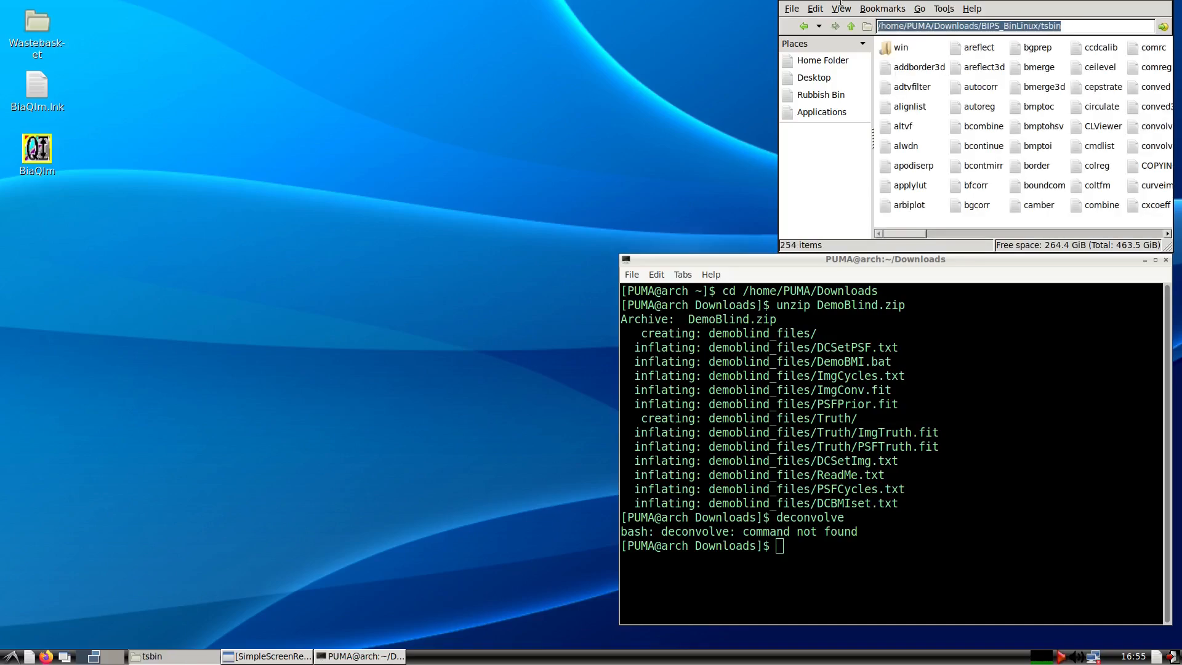
pyautogui.click(865, 463)
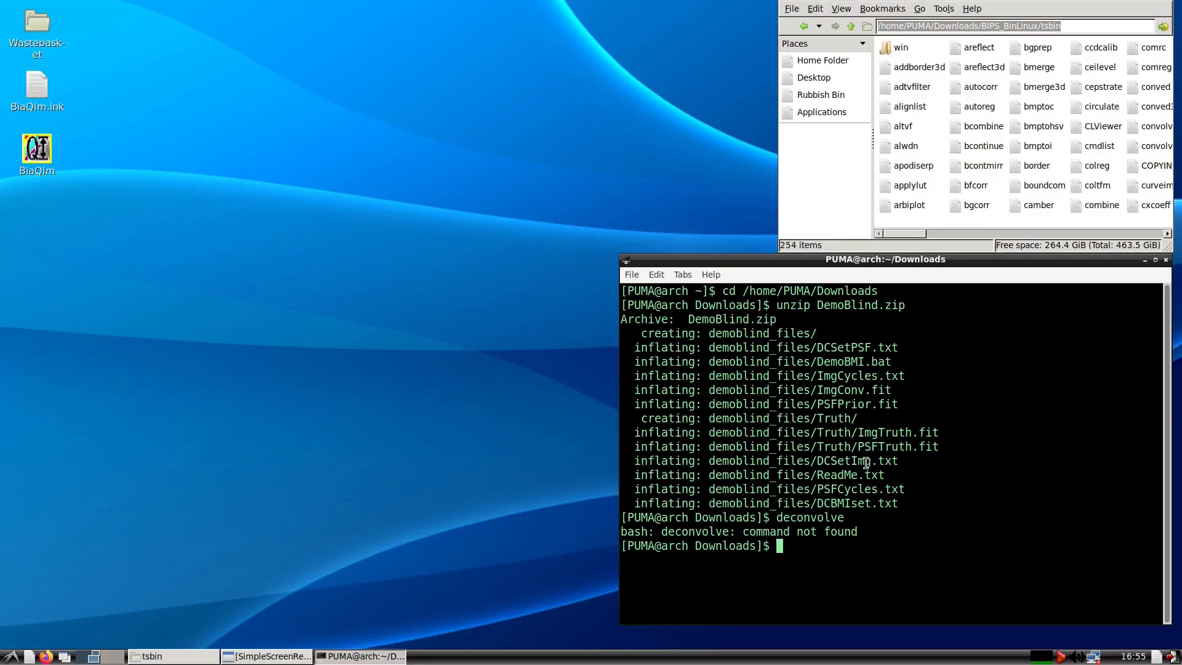
pyautogui.write('export PATH="')
pyautogui.hotkey('ctrl', 'shift', 'v')
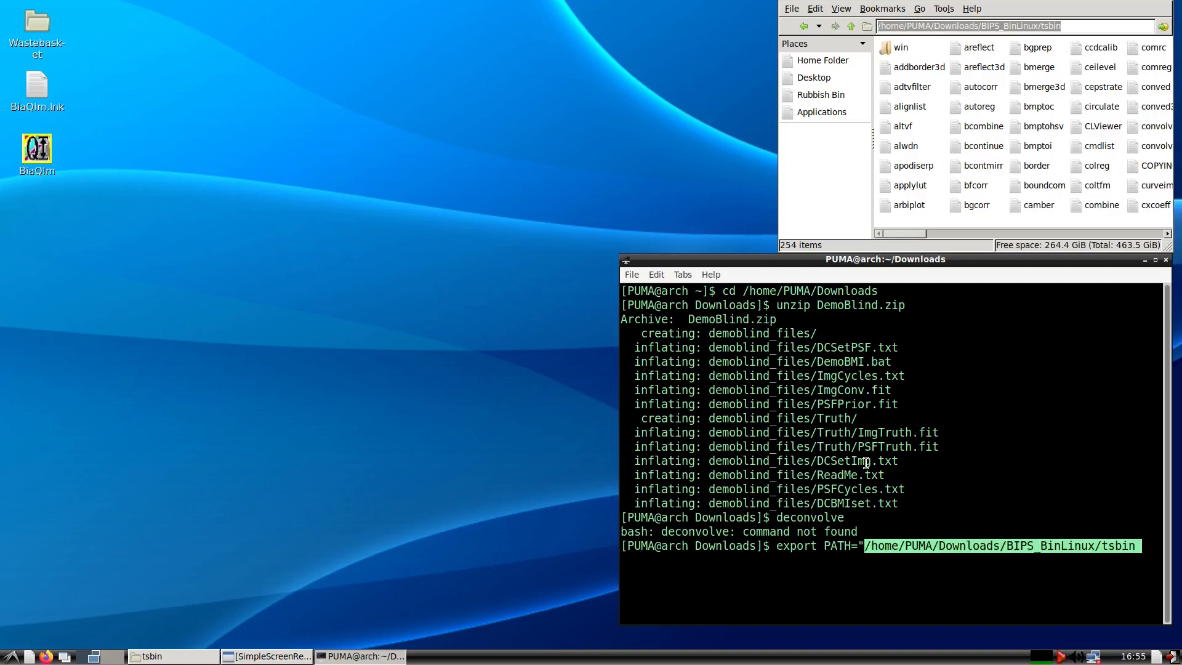
pyautogui.press('Left')
pyautogui.press('Right')
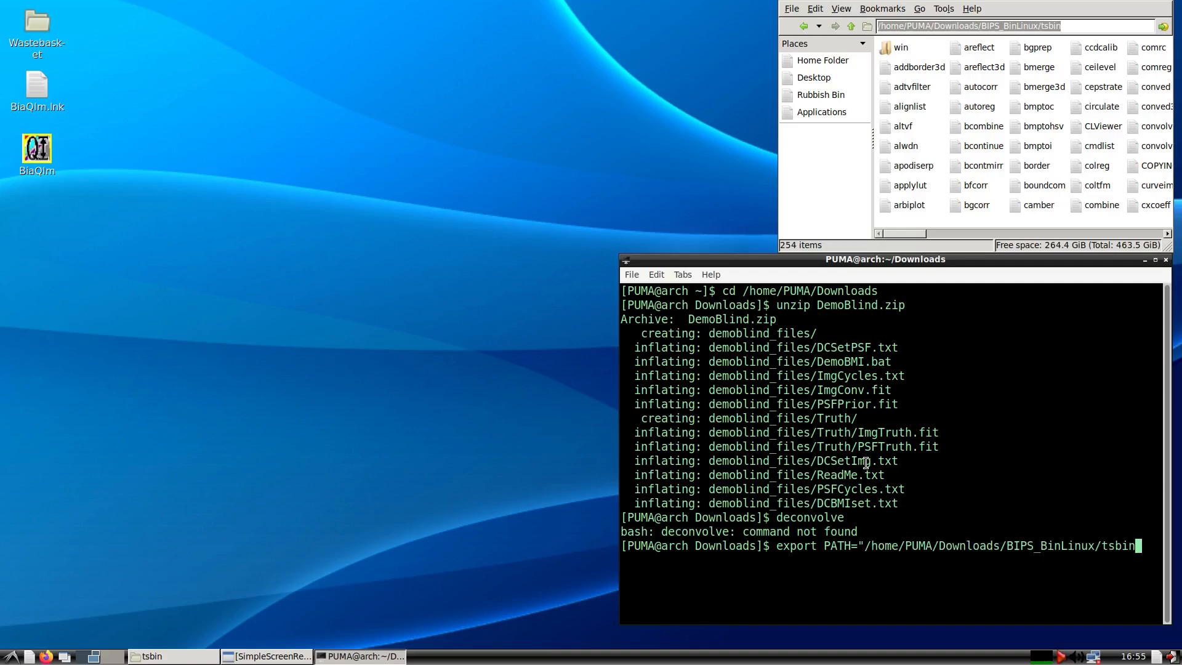
pyautogui.write(':')
pyautogui.write('$PATH"')
pyautogui.press('Return')
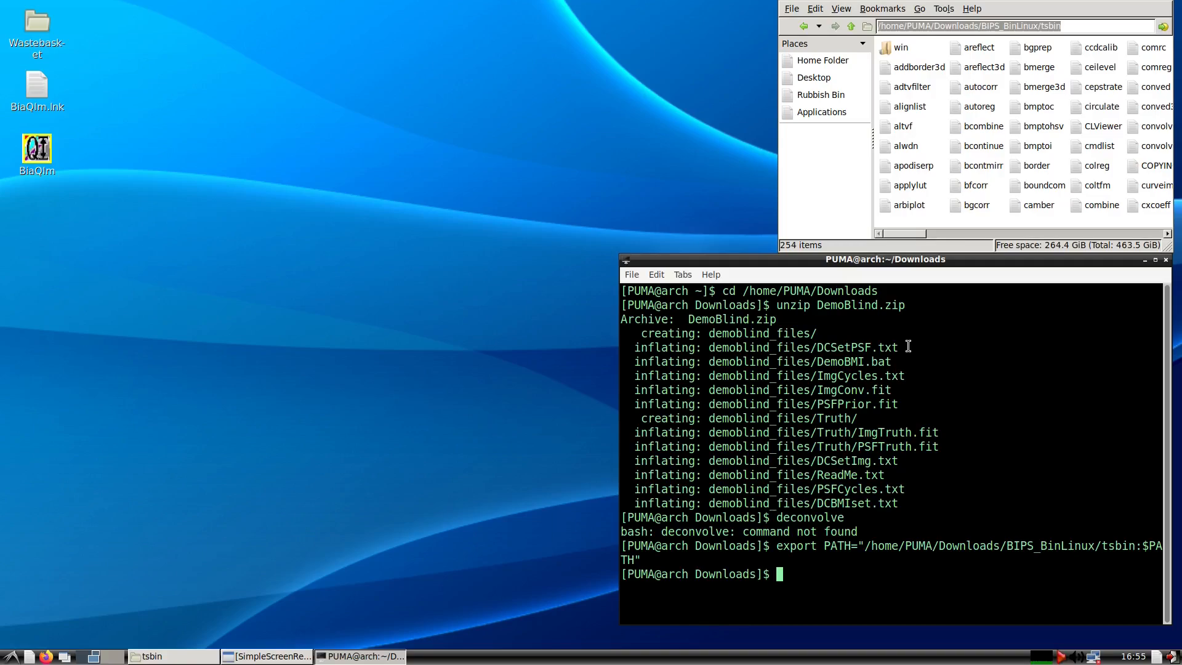
# - Change the terminal's directory to the tsbin folder and make all its files executable with chmod +x ./*
pyautogui.write('cdc')
pyautogui.press('BackSpace')
pyautogui.middleClick(908, 347)
pyautogui.press('Return')
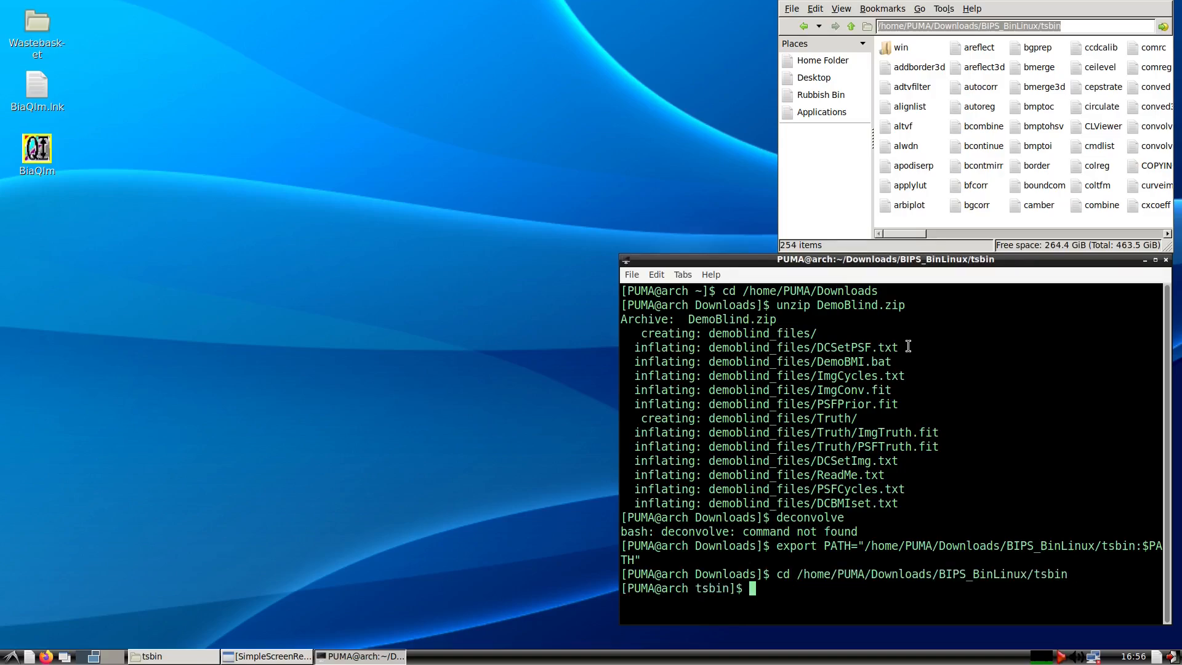
pyautogui.write('chmod +x ./*')
pyautogui.press('Return')
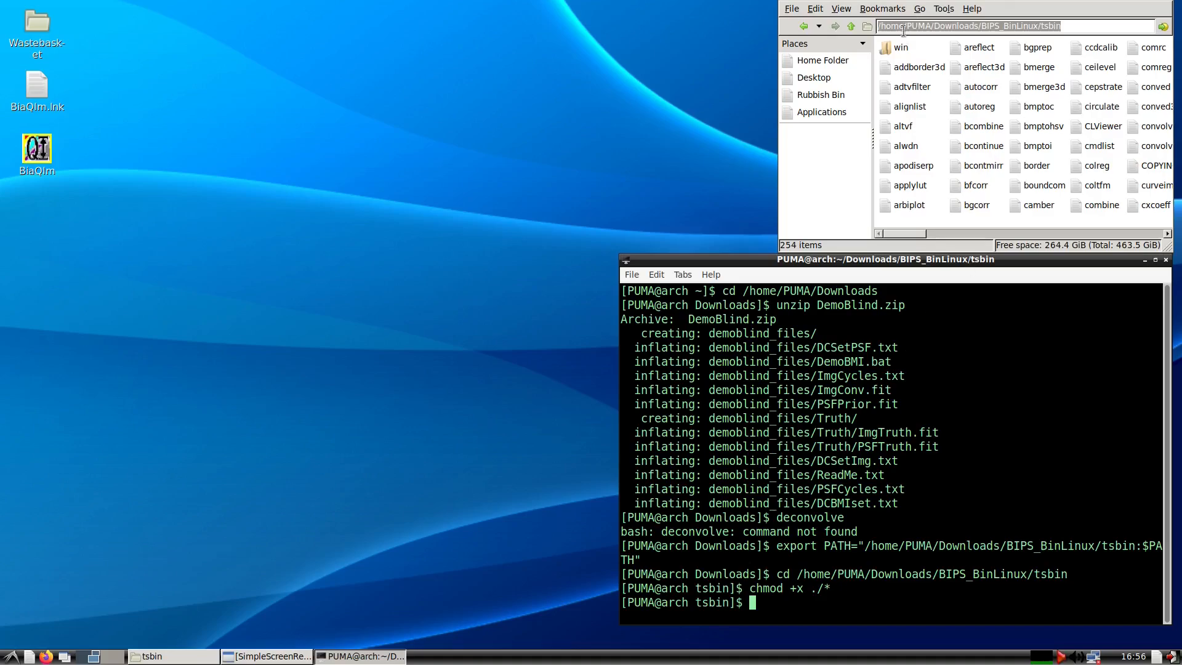
# - Change the terminal's directory to /home/PUMA/Downloads/demoblind_files, copying the path from the file manager, and run deconvolve without arguments
pyautogui.click(853, 27)
pyautogui.click(852, 27)
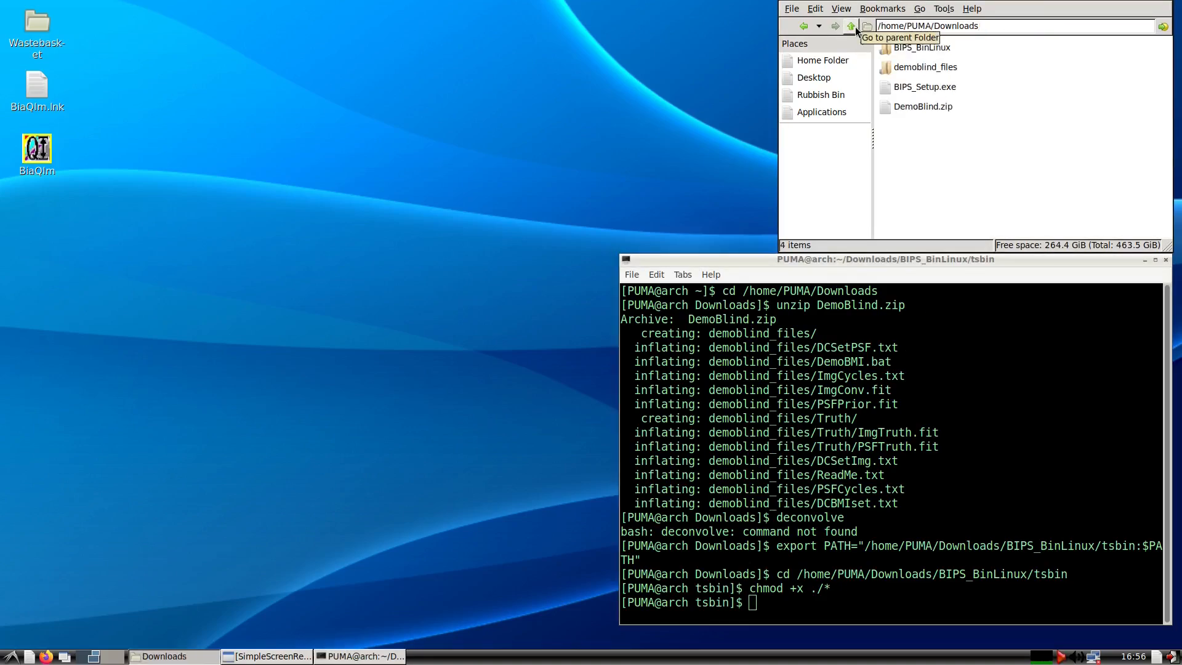
pyautogui.doubleClick(906, 68)
pyautogui.moveTo(1046, 25); pyautogui.dragTo(854, 30)
pyautogui.hotkey('ctrl', 'c')
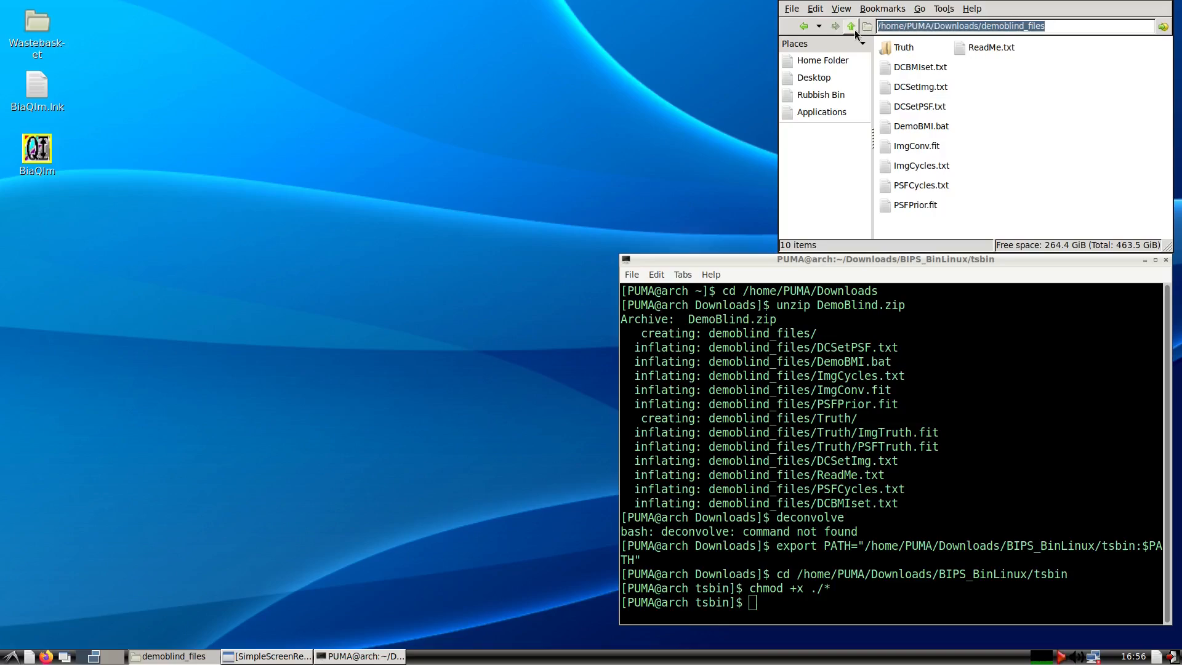
pyautogui.click(924, 442)
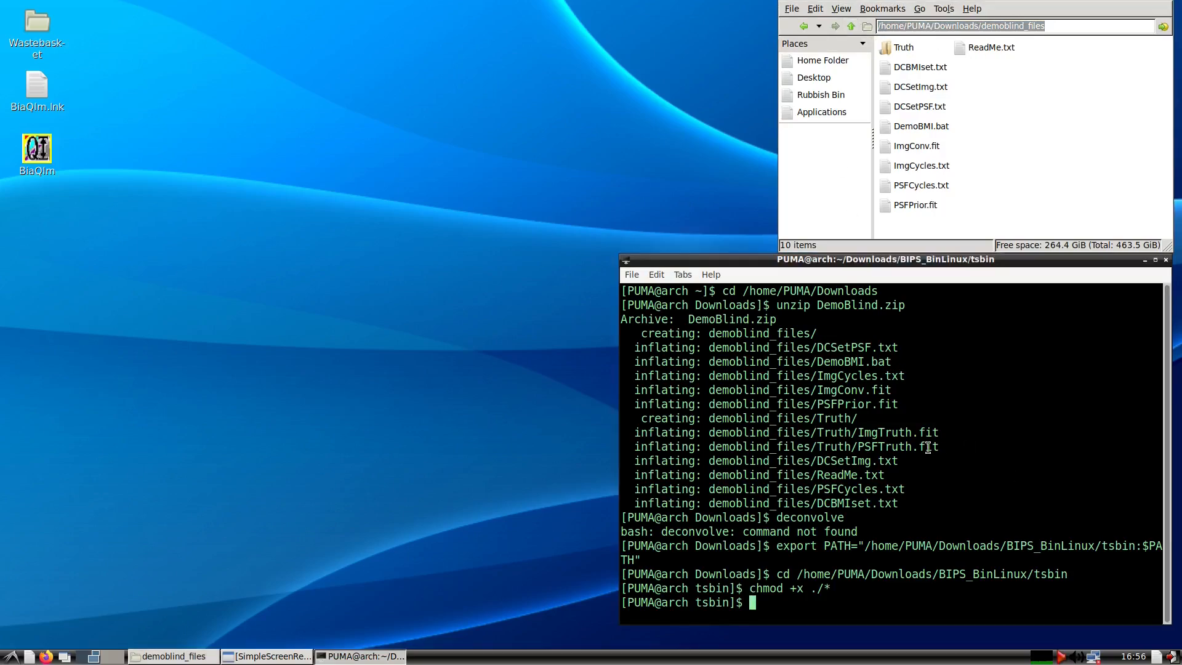
pyautogui.write('cd')
pyautogui.middleClick(925, 438)
pyautogui.press('Return')
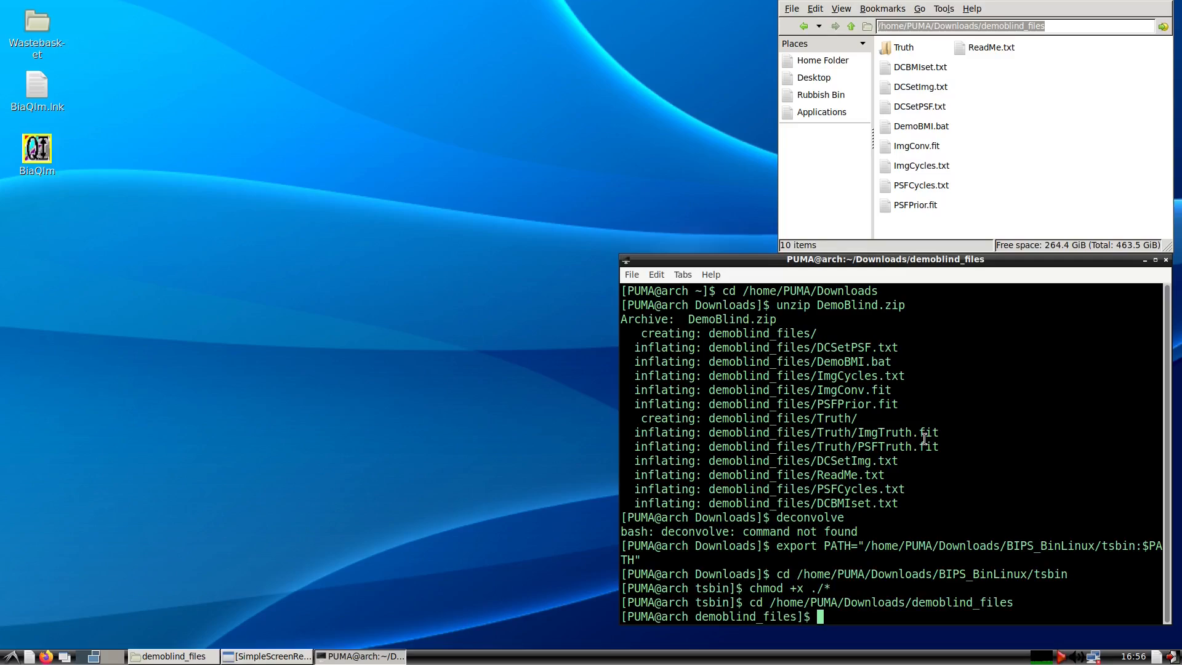
pyautogui.write('deconvolve')
pyautogui.press('Return')
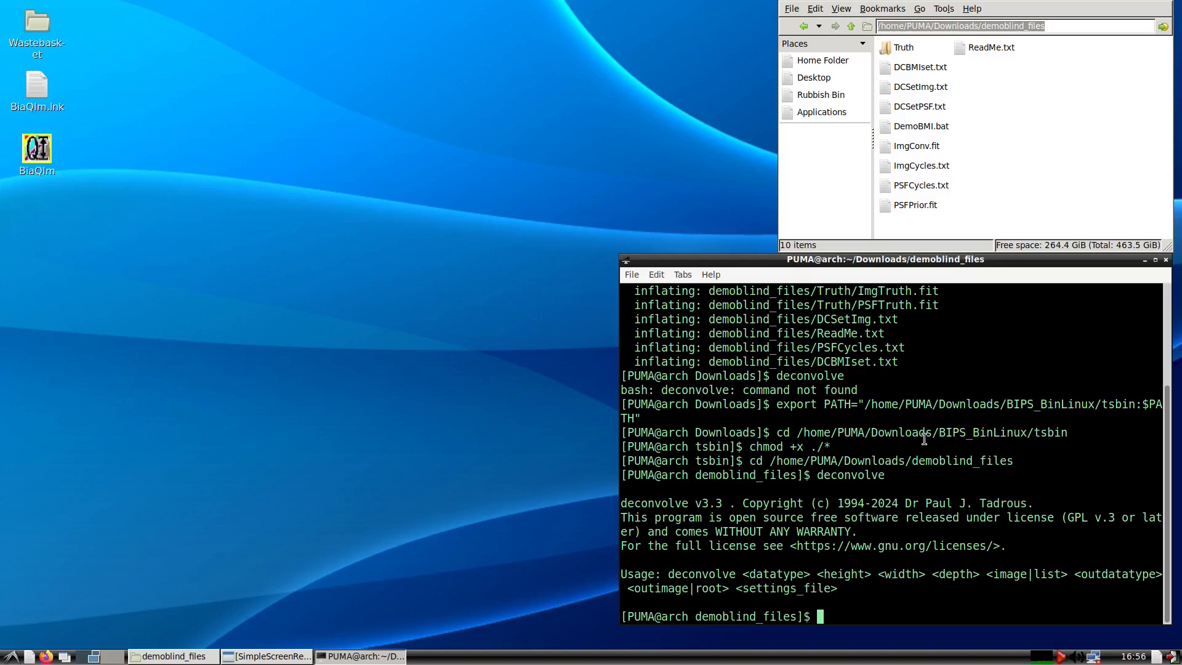
# - Open DemoBMI.bat from the demoblind_files folder in Geany and enlarge its text
pyautogui.rightClick(918, 126)
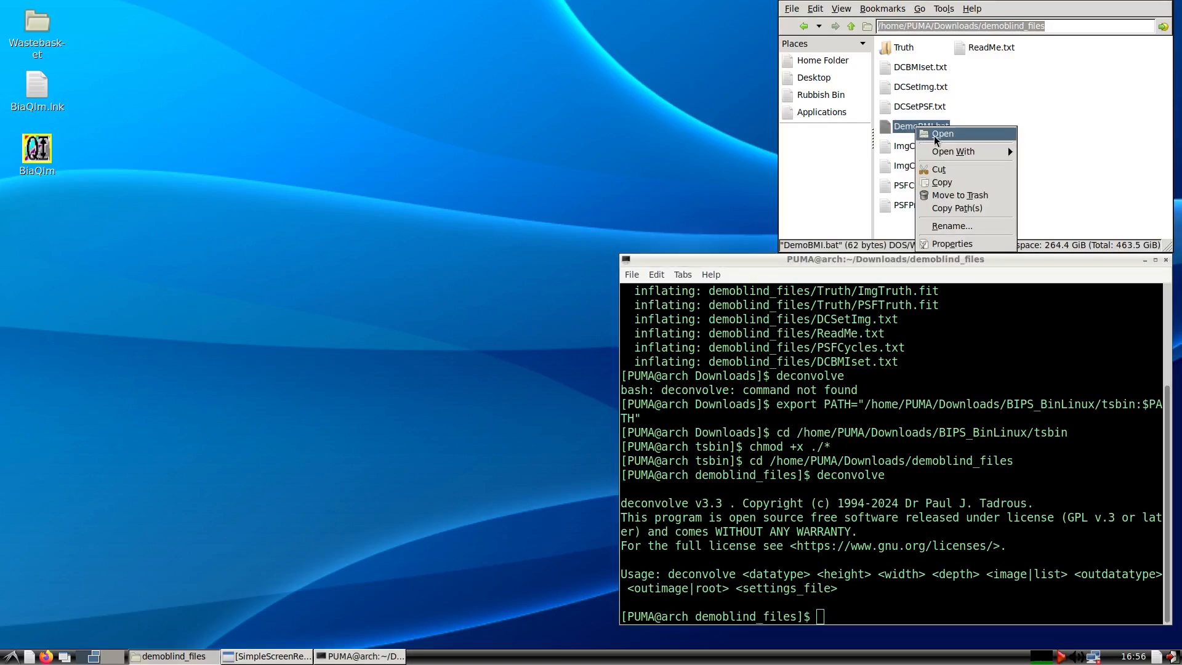
pyautogui.moveTo(945, 152)
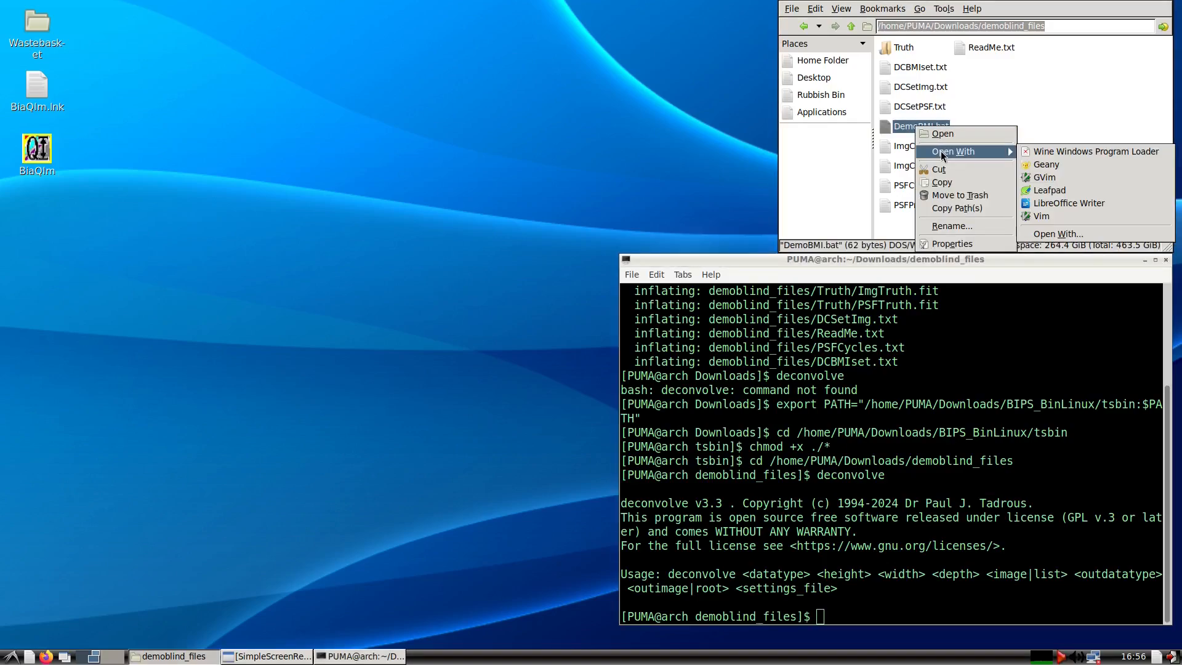
pyautogui.click(1046, 165)
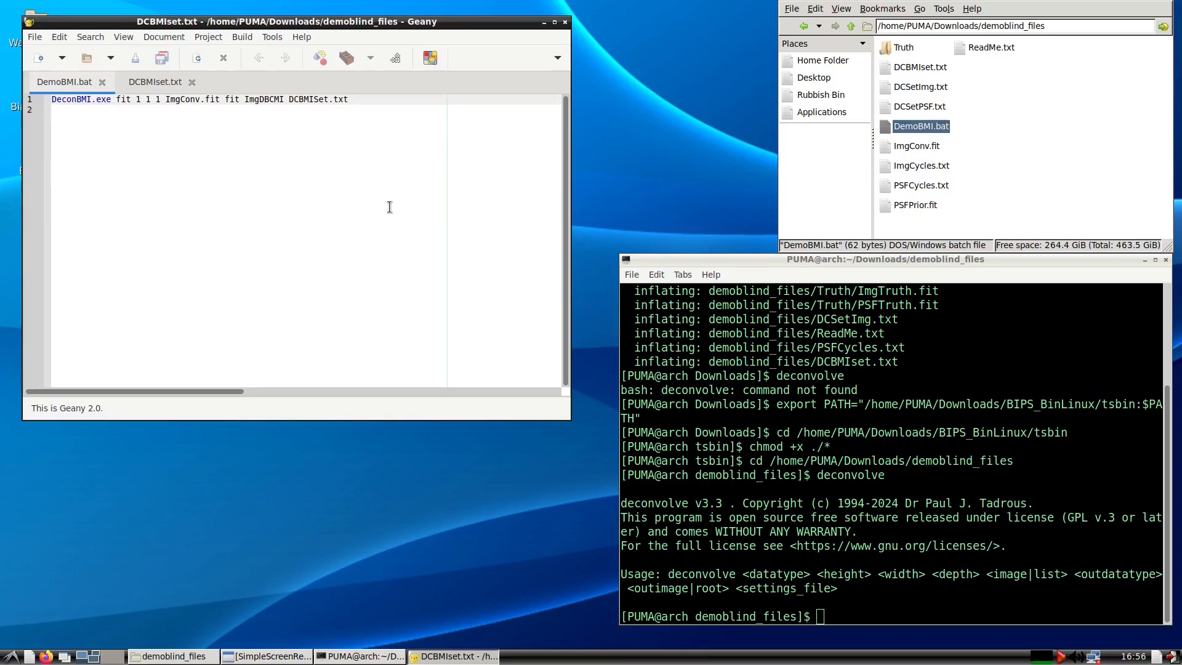
pyautogui.scroll(6, 389, 213)
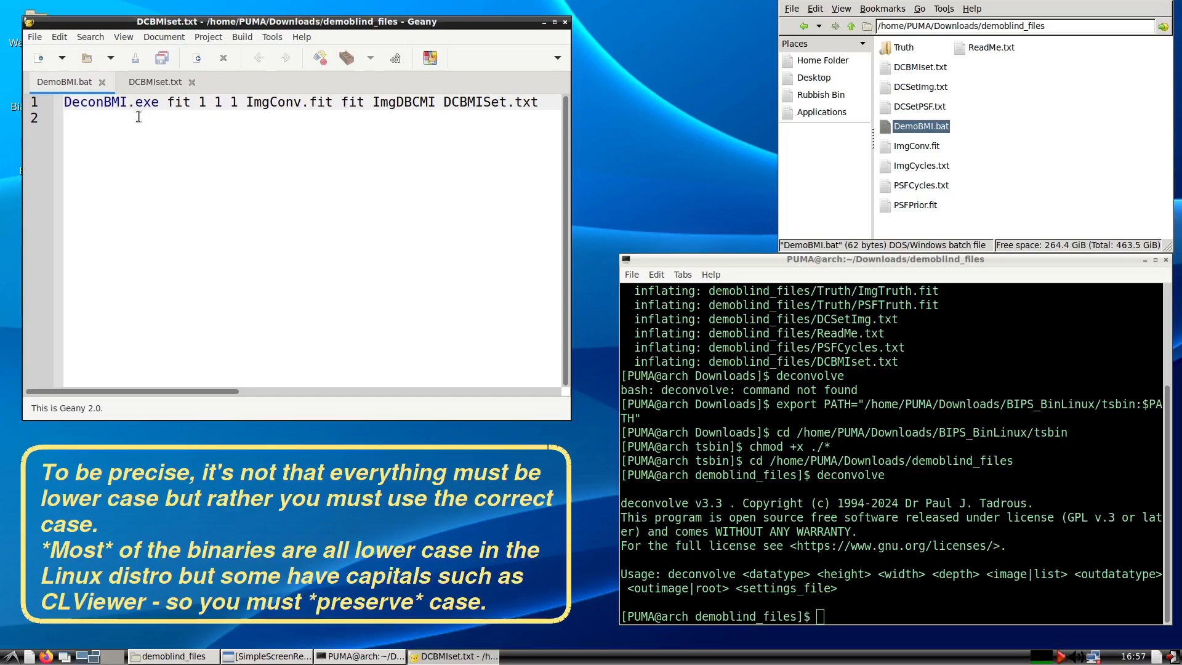
# - Edit the DemoBMI.bat command so the program name is deconbmi without an extension and the settings file is DCBMIset.txt
pyautogui.press('Delete')
pyautogui.write('d')
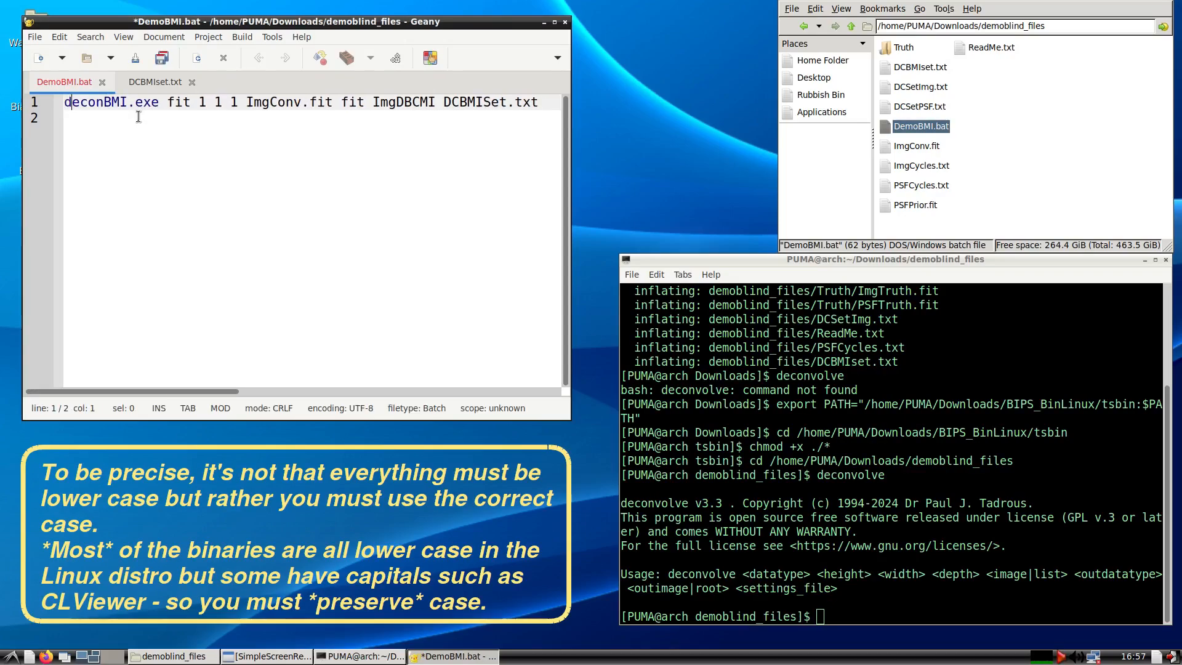
pyautogui.press('Right')
pyautogui.press('Right')
pyautogui.press('Right')
pyautogui.press('Right')
pyautogui.write('bm')
pyautogui.press('Delete')
pyautogui.press('Delete')
pyautogui.press('Delete')
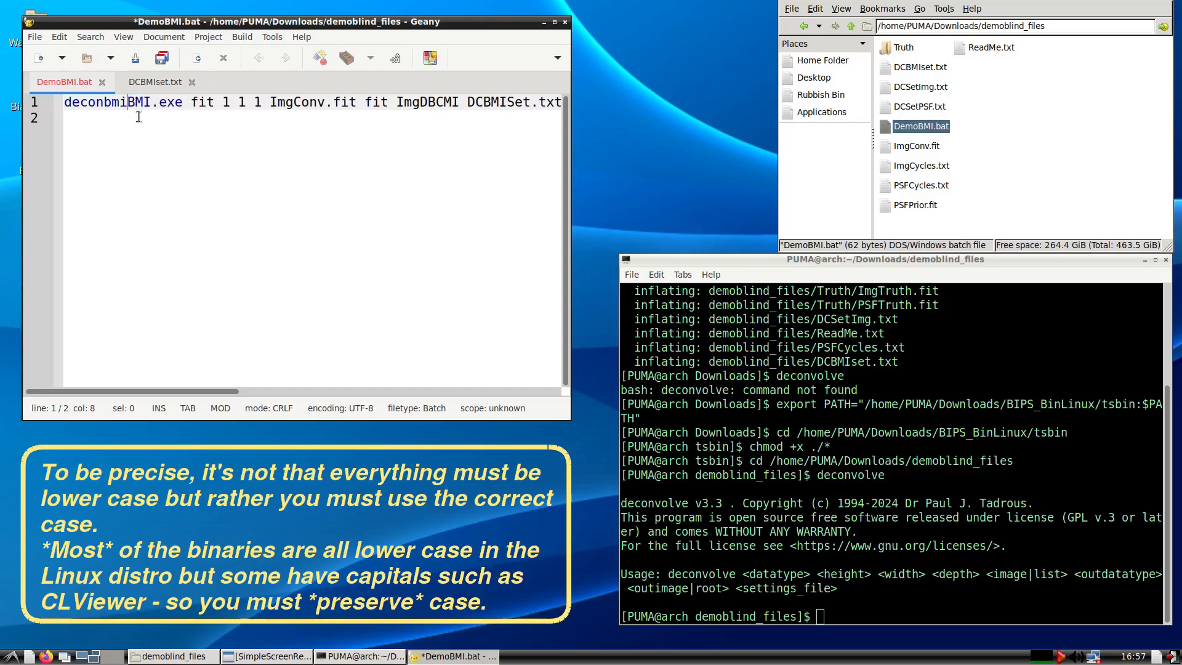
pyautogui.write('i')
pyautogui.press('Delete')
pyautogui.press('Delete')
pyautogui.press('Delete')
pyautogui.press('Delete')
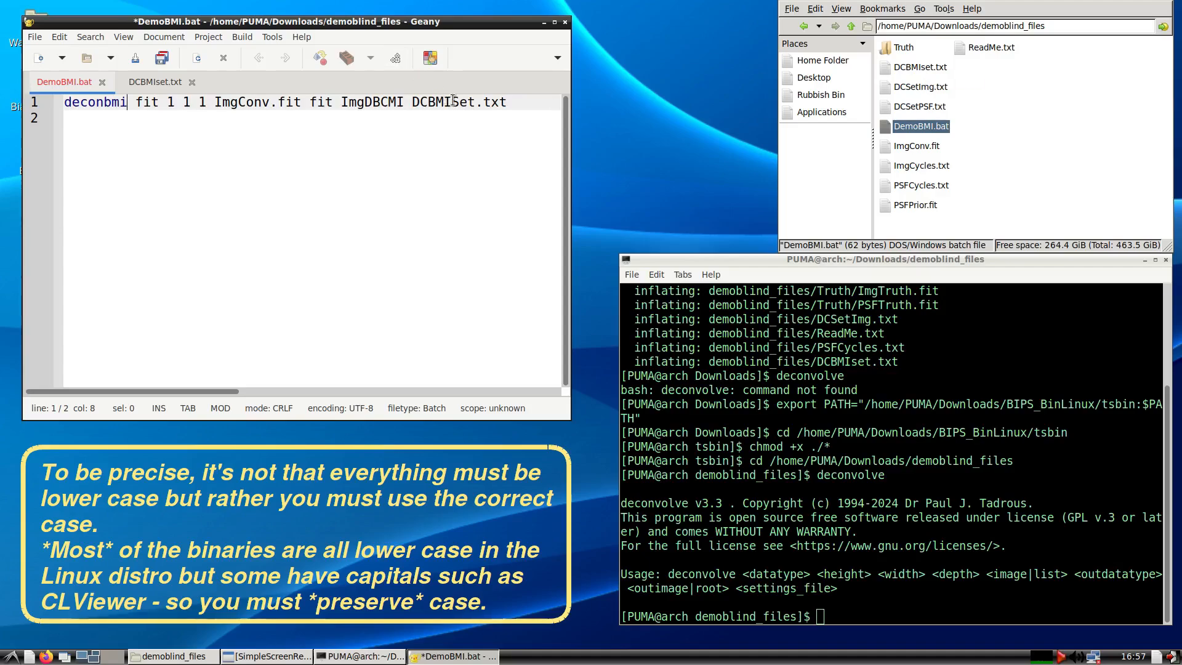
pyautogui.moveTo(453, 99); pyautogui.dragTo(460, 99)
pyautogui.write('s')
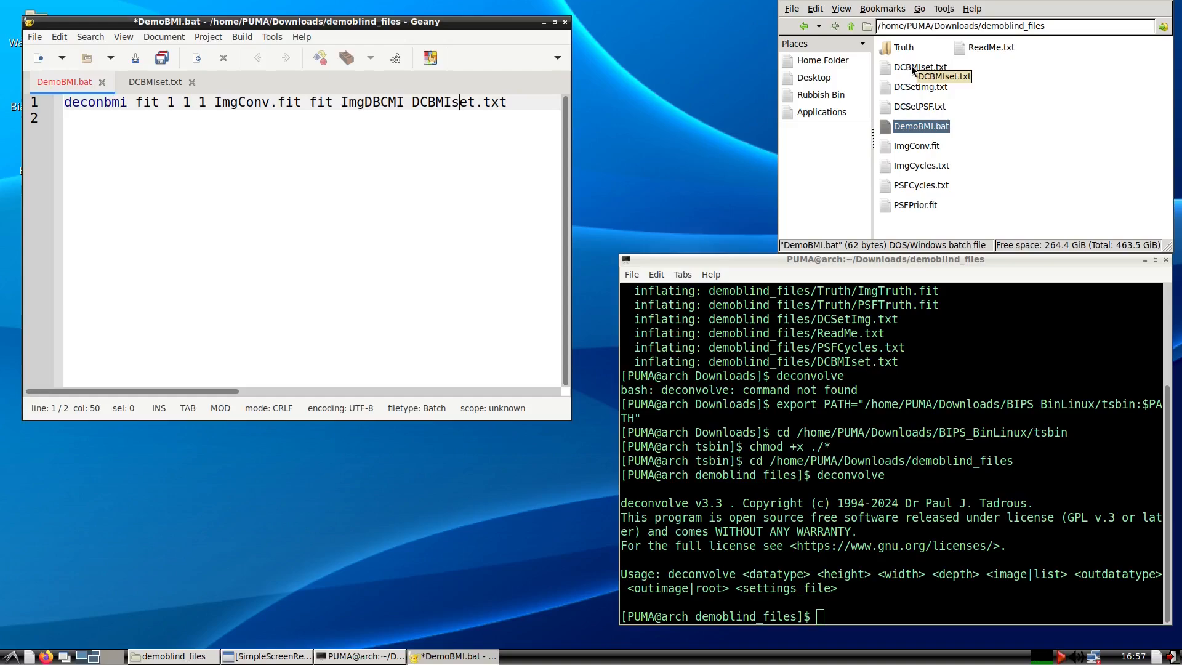
# - Bring up DCBMIset.txt in Geany and set its [Decon__Progname] entry to deconvolve
pyautogui.moveTo(911, 65); pyautogui.dragTo(280, 220)
pyautogui.scroll(5, 196, 304)
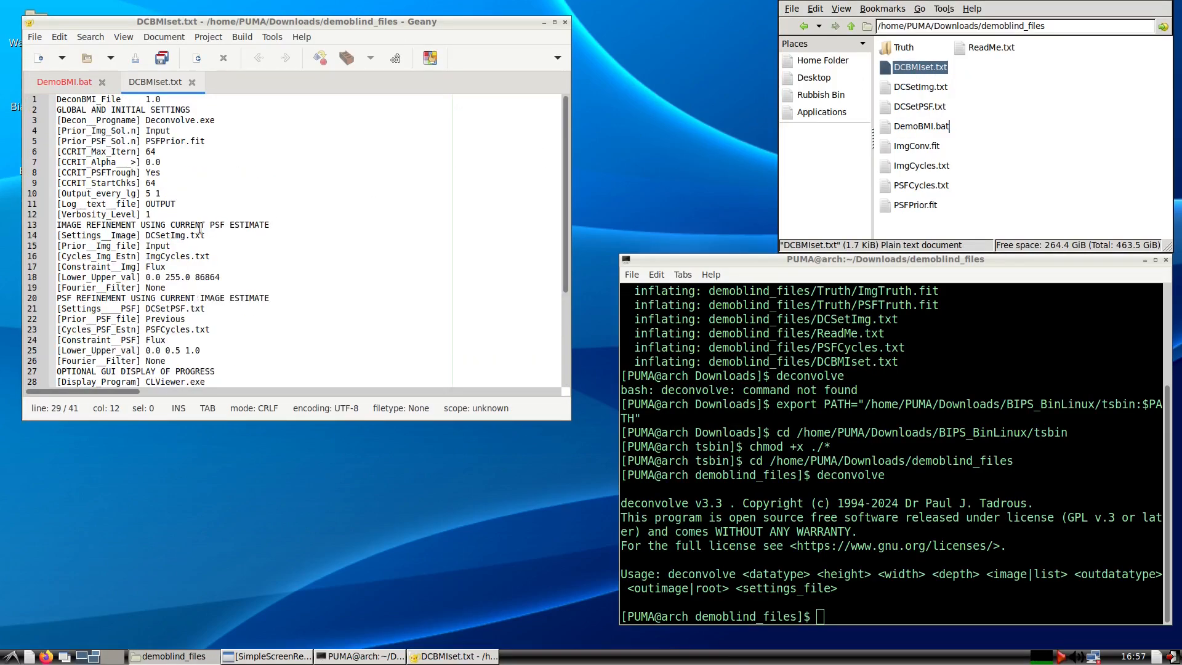
pyautogui.moveTo(144, 123); pyautogui.dragTo(149, 120)
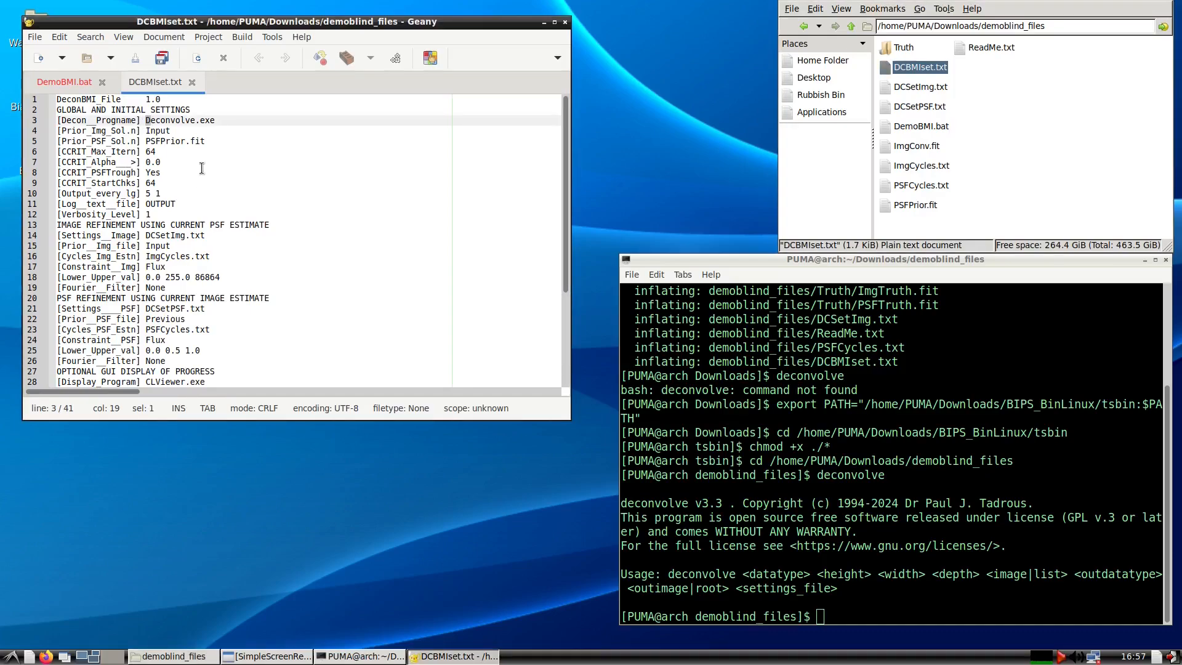
pyautogui.write('d')
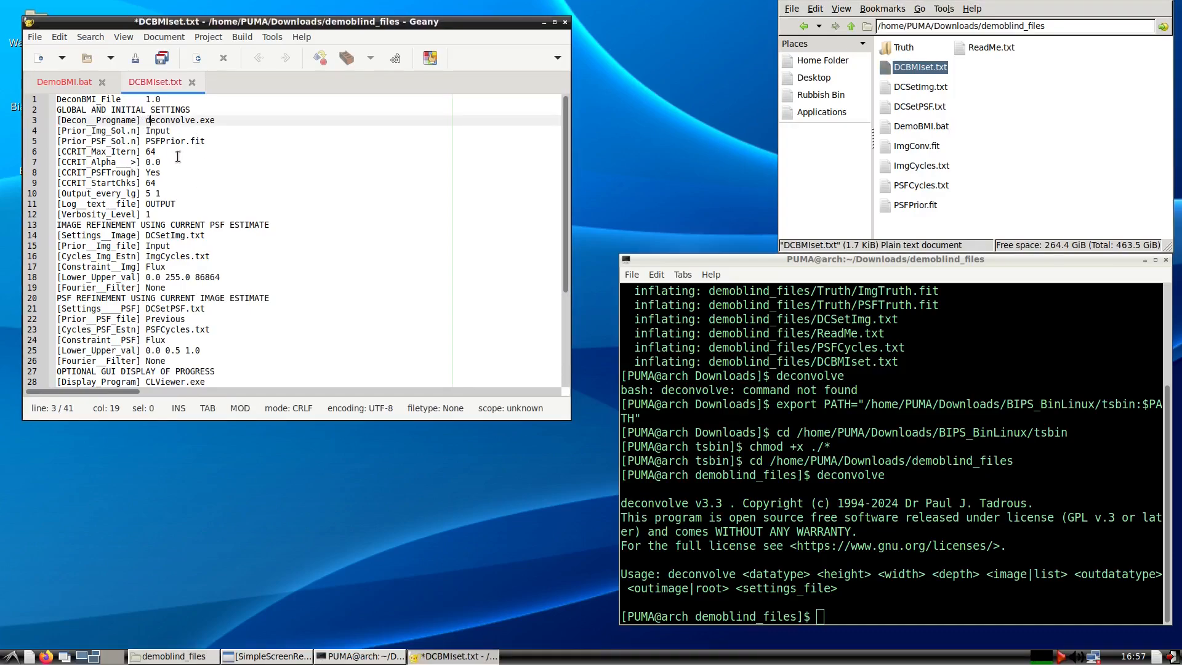
pyautogui.click(195, 120)
pyautogui.press('Delete')
pyautogui.press('Delete')
pyautogui.press('Delete')
pyautogui.press('Delete')
# - Set [Display_Program] to CLViewer and [Display_TmpPath] to ./ in DCBMIset.txt, then save and close the file
pyautogui.scroll(-5, 242, 229)
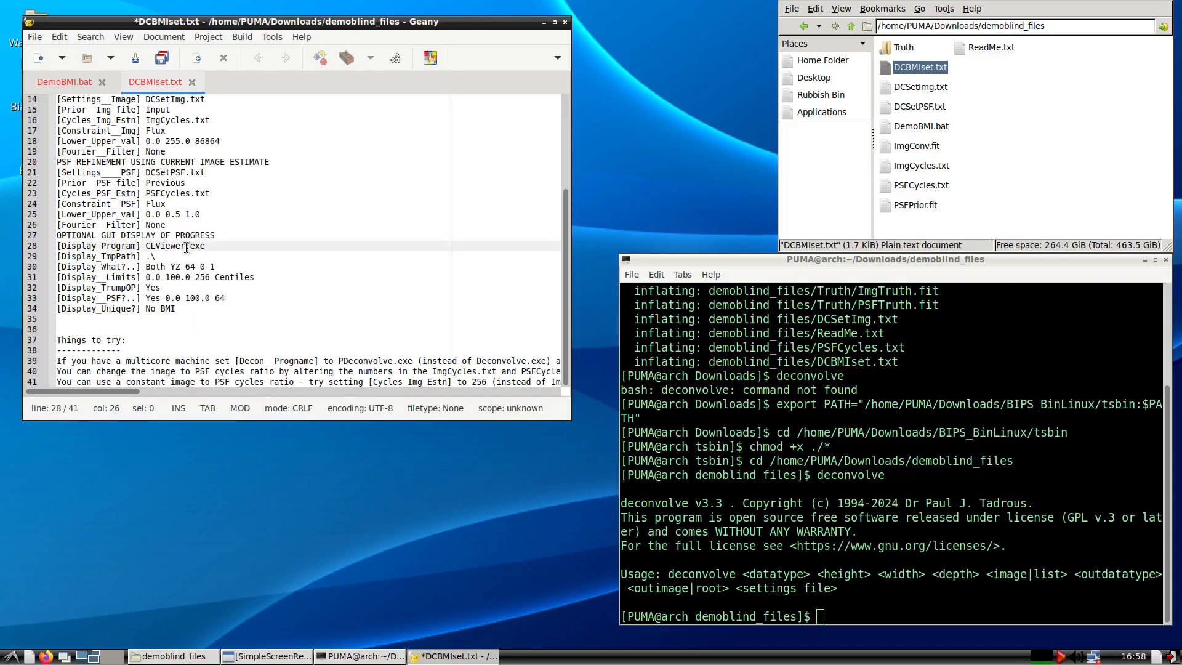
pyautogui.moveTo(184, 246); pyautogui.dragTo(204, 245)
pyautogui.press('Delete')
pyautogui.moveTo(150, 257); pyautogui.dragTo(157, 257)
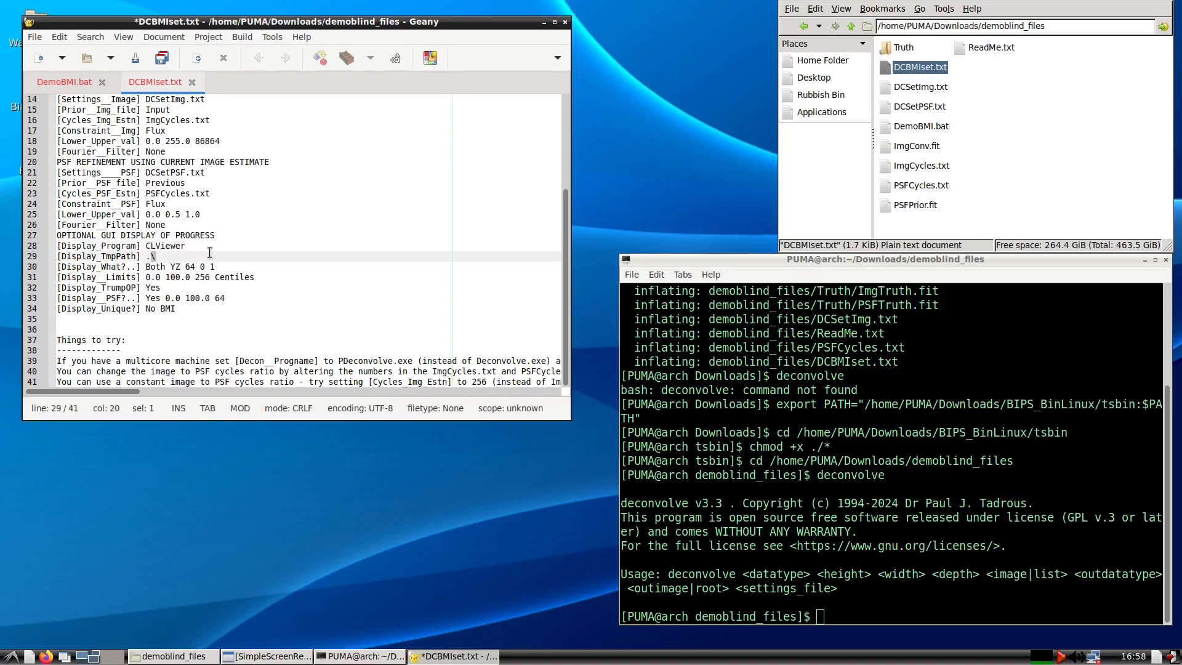
pyautogui.write('/')
pyautogui.hotkey('ctrl', 's')
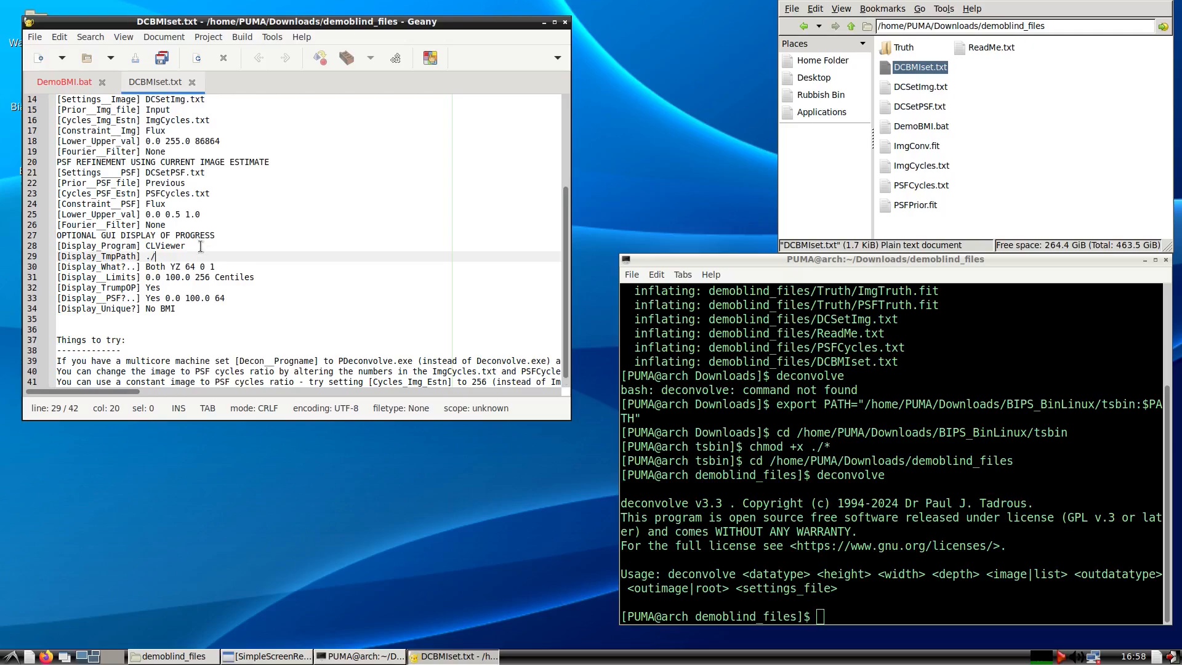
pyautogui.click(192, 82)
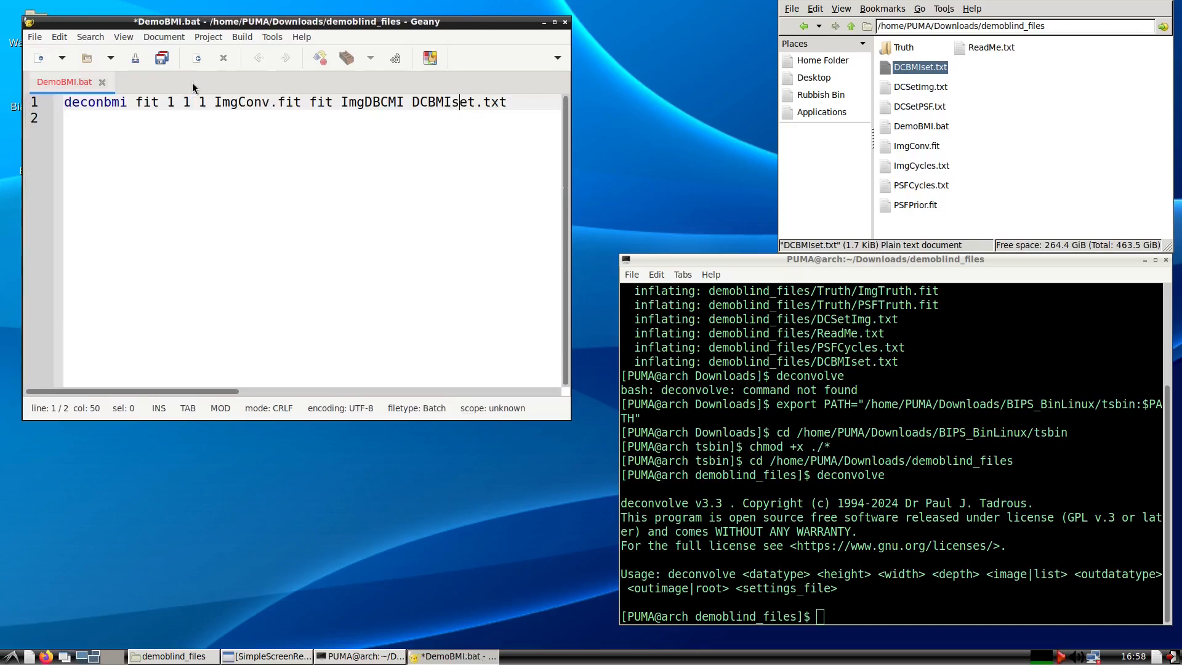
# - Copy the deconbmi command line from DemoBMI.bat, minimise Geany and run the command in the terminal
pyautogui.moveTo(513, 103); pyautogui.dragTo(57, 77)
pyautogui.hotkey('ctrl', 'c')
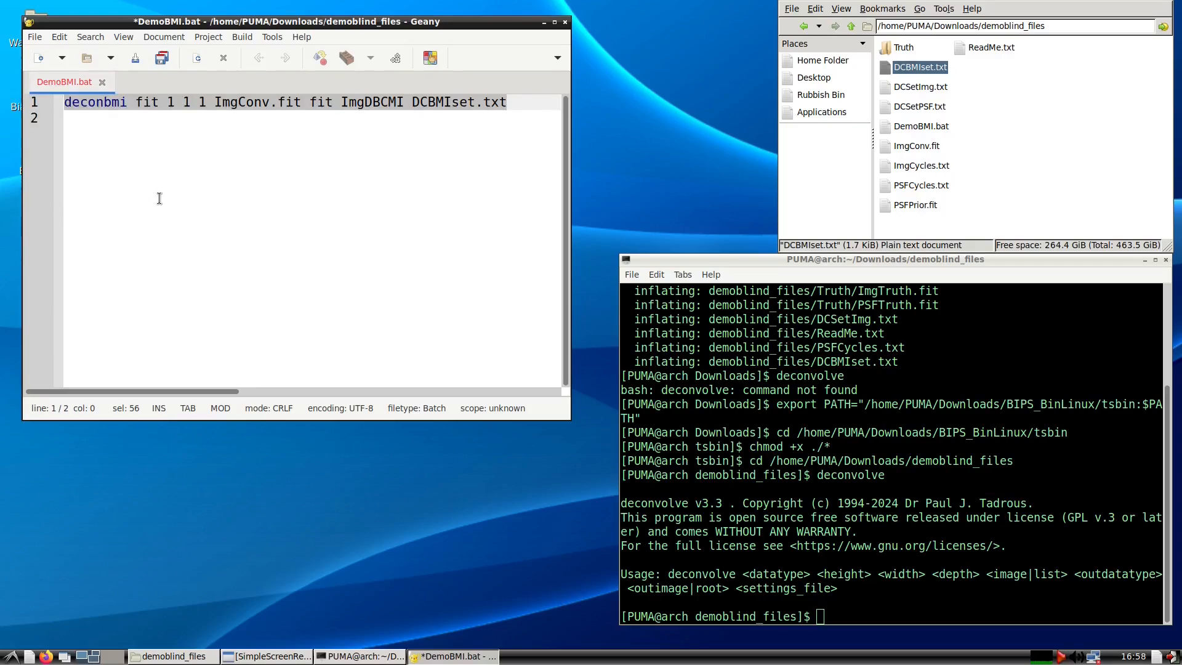
pyautogui.click(837, 490)
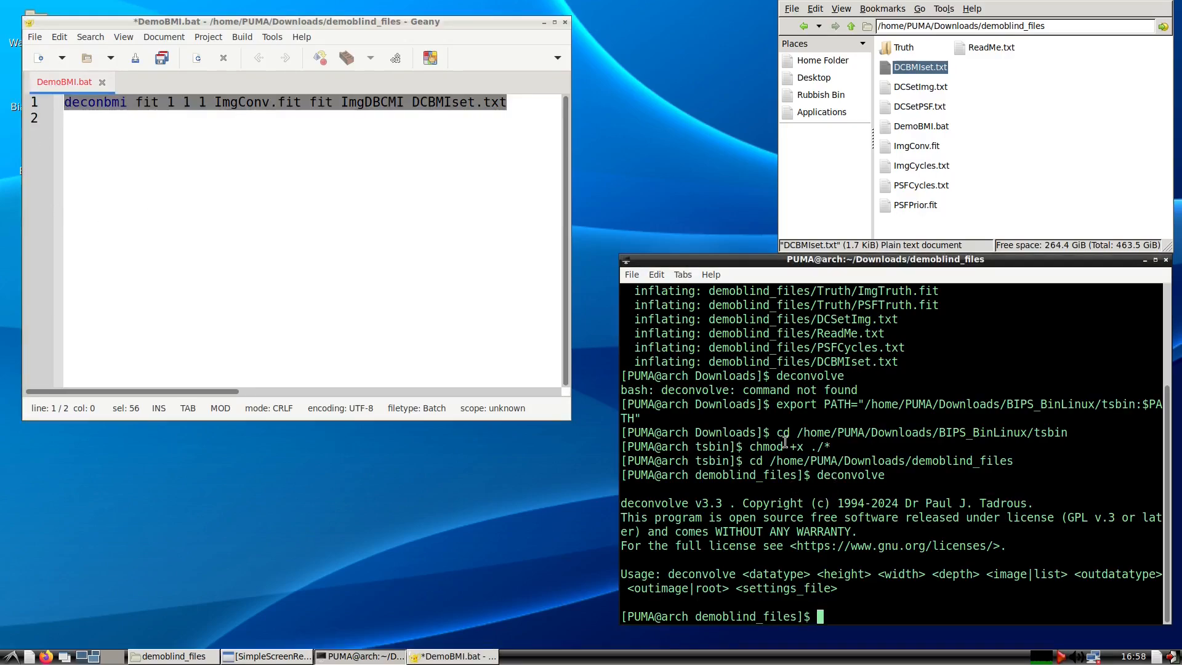
pyautogui.click(544, 23)
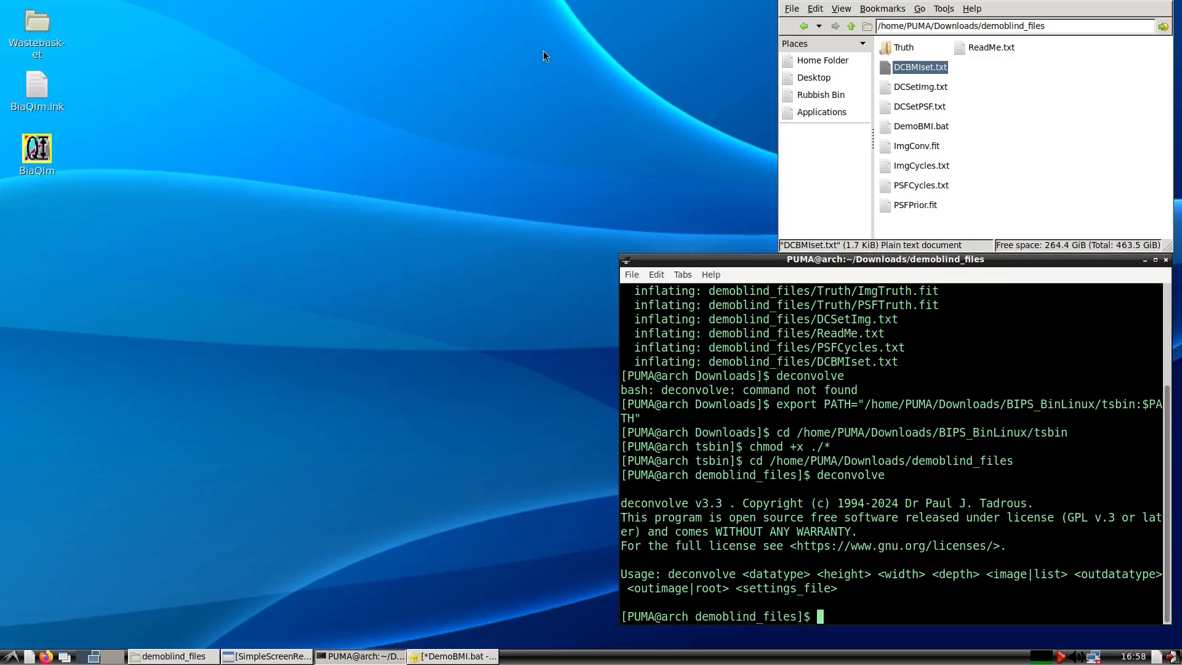
pyautogui.middleClick(812, 478)
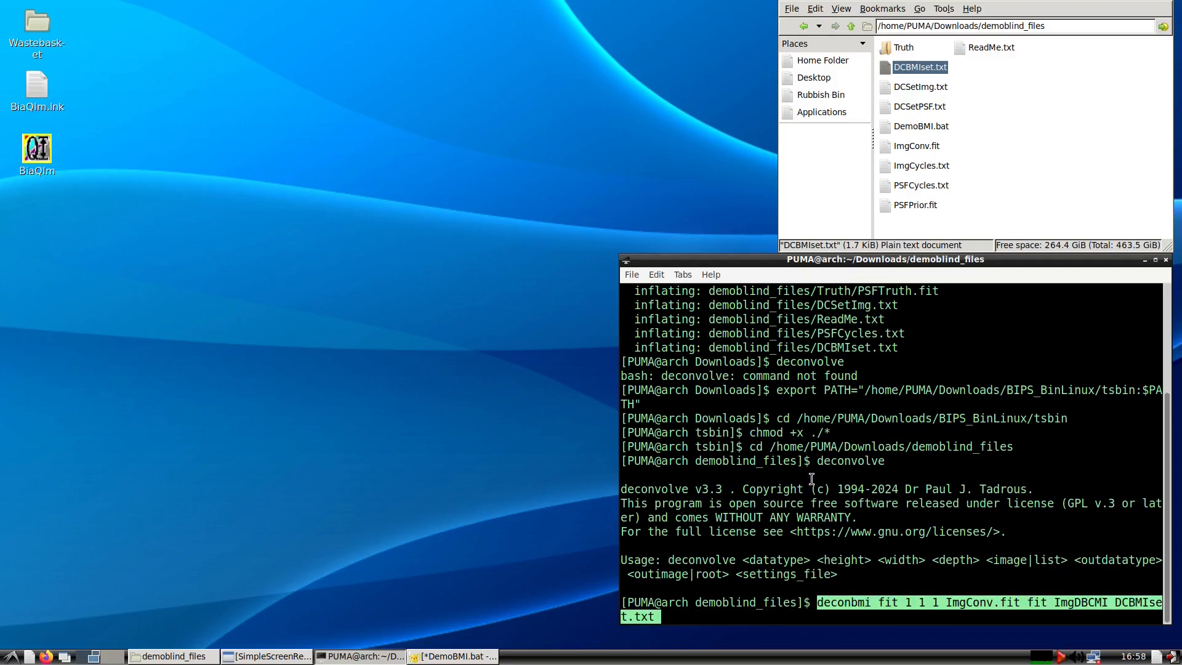
pyautogui.press('Right')
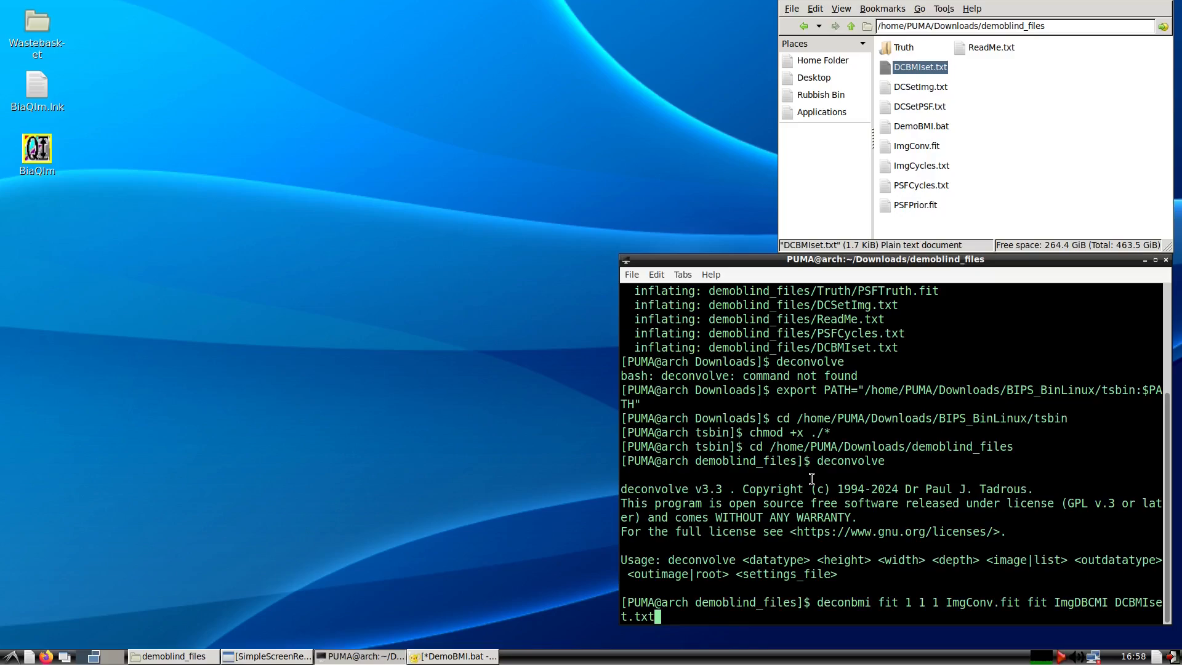
pyautogui.press('Return')
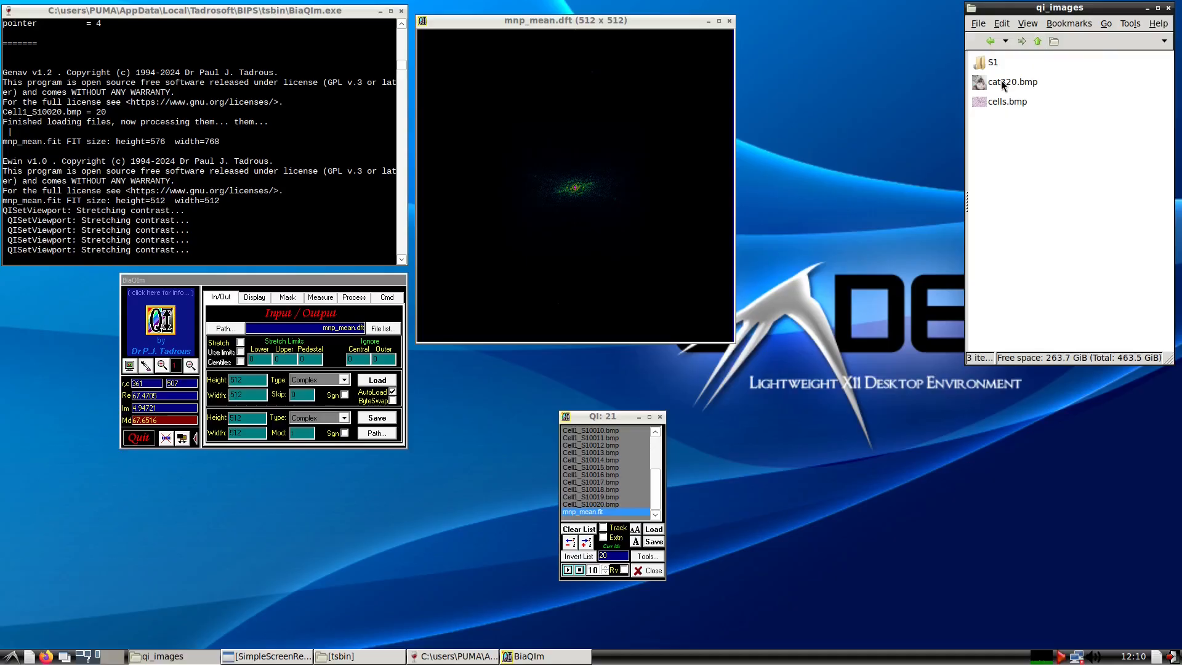
# - Load cat320.bmp from qi_images into BiaQIm, magnify it and enlarge its window to show the cat's face
pyautogui.moveTo(1009, 82); pyautogui.dragTo(126, 329)
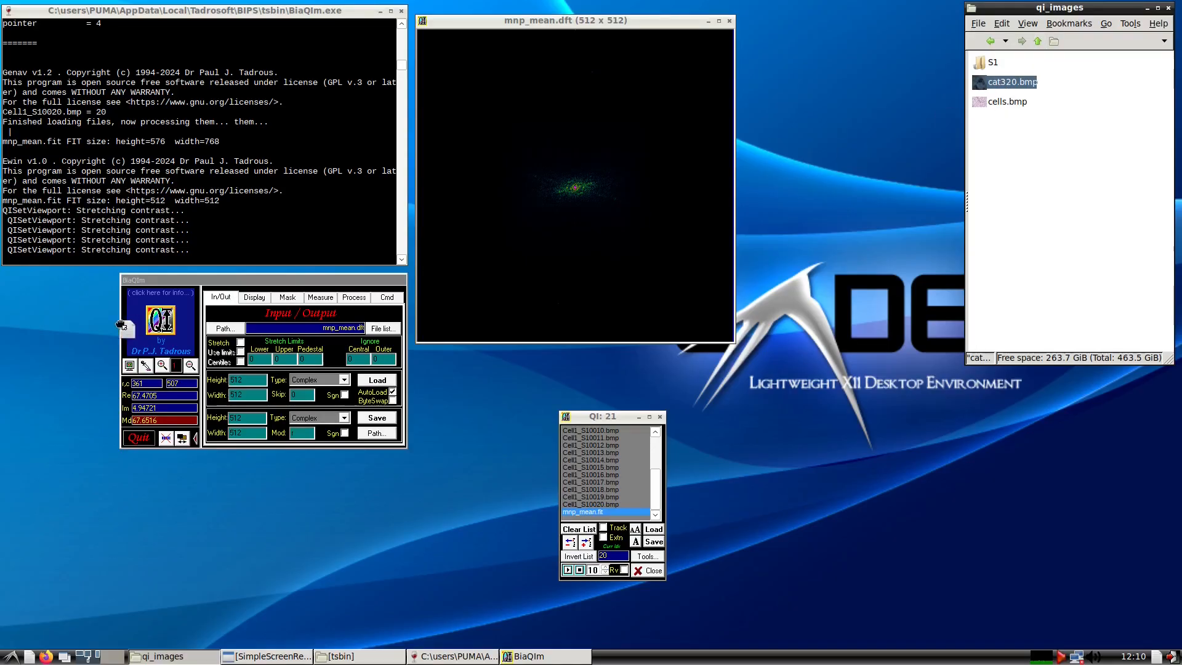
pyautogui.click(162, 366)
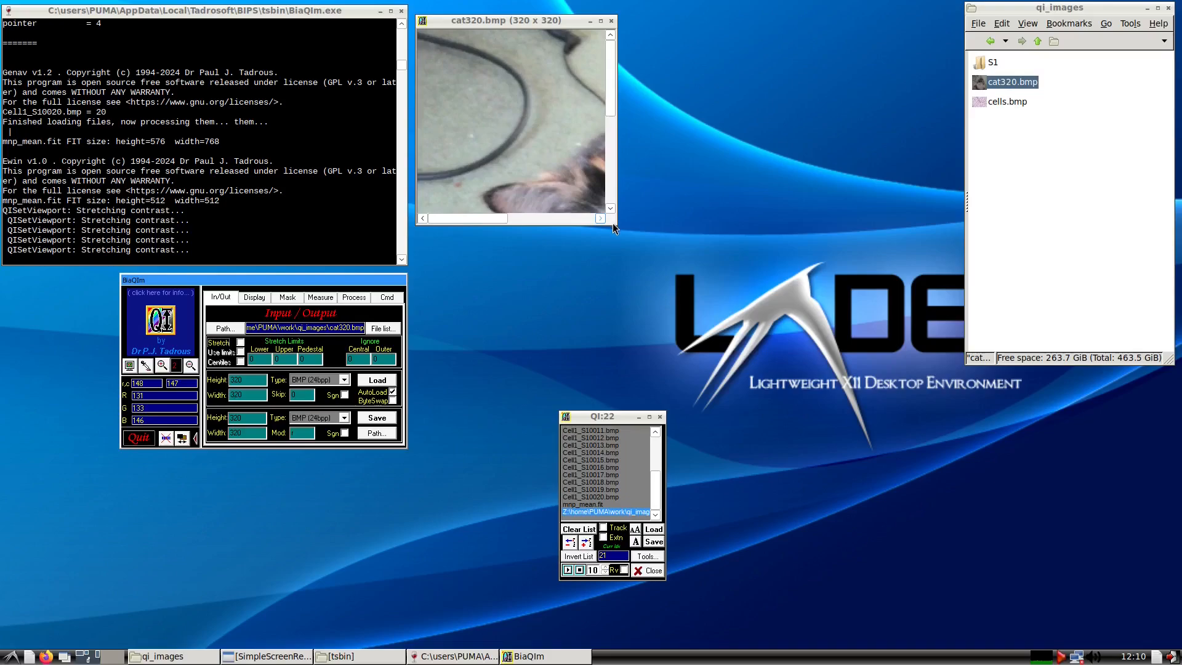
pyautogui.moveTo(615, 224); pyautogui.dragTo(758, 368)
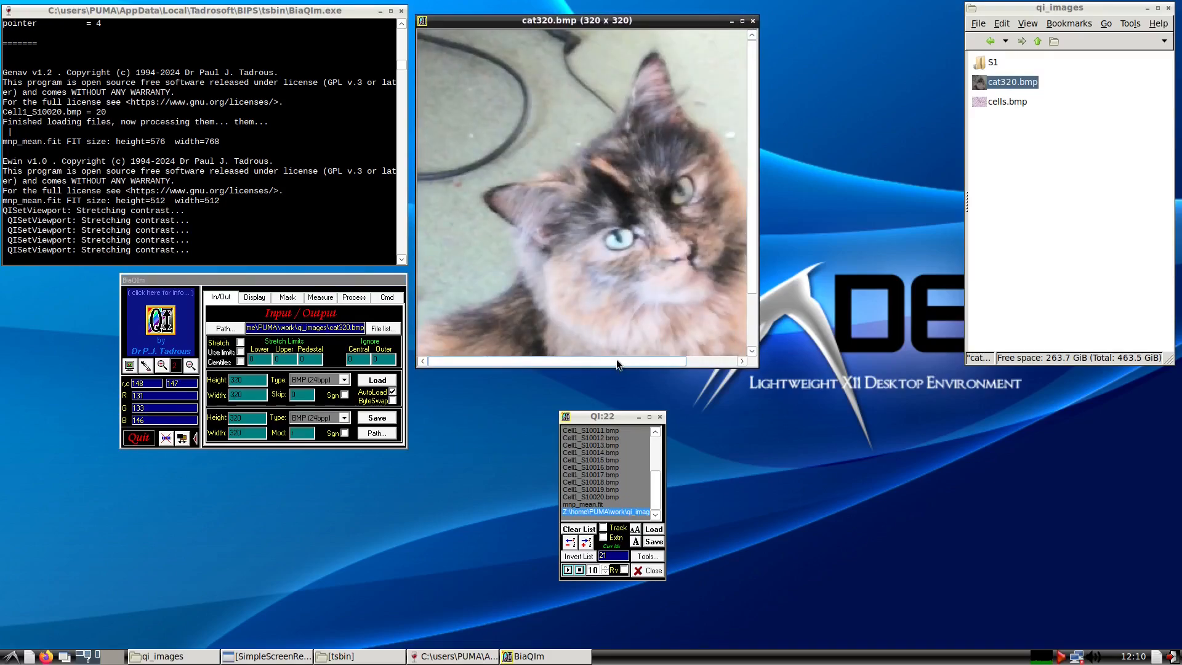
pyautogui.moveTo(616, 360); pyautogui.dragTo(657, 356)
# - View the S, V and H components of cat320.bmp through the display settings, finishing on H
pyautogui.click(255, 297)
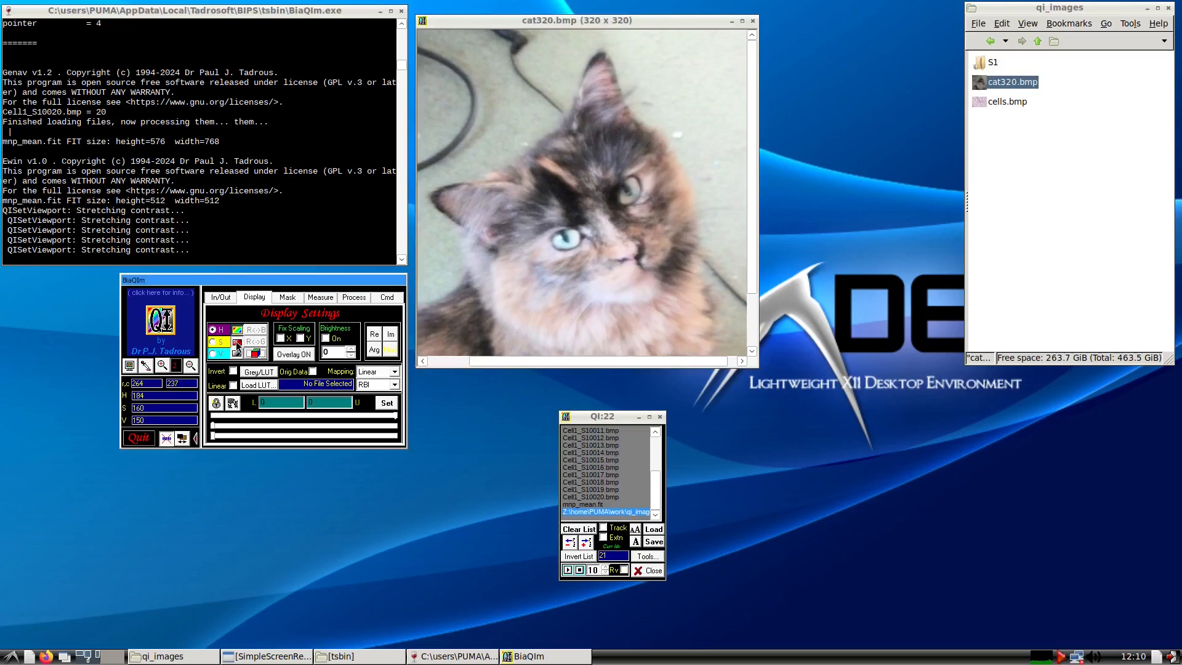
pyautogui.click(216, 343)
pyautogui.click(216, 354)
pyautogui.click(215, 330)
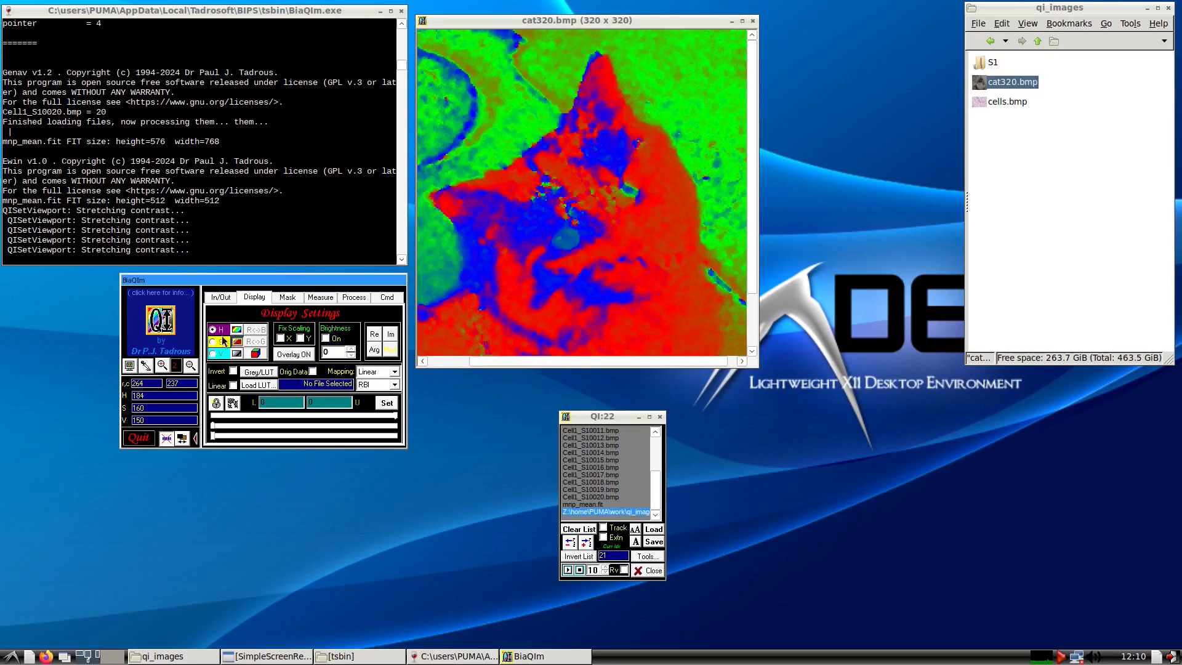